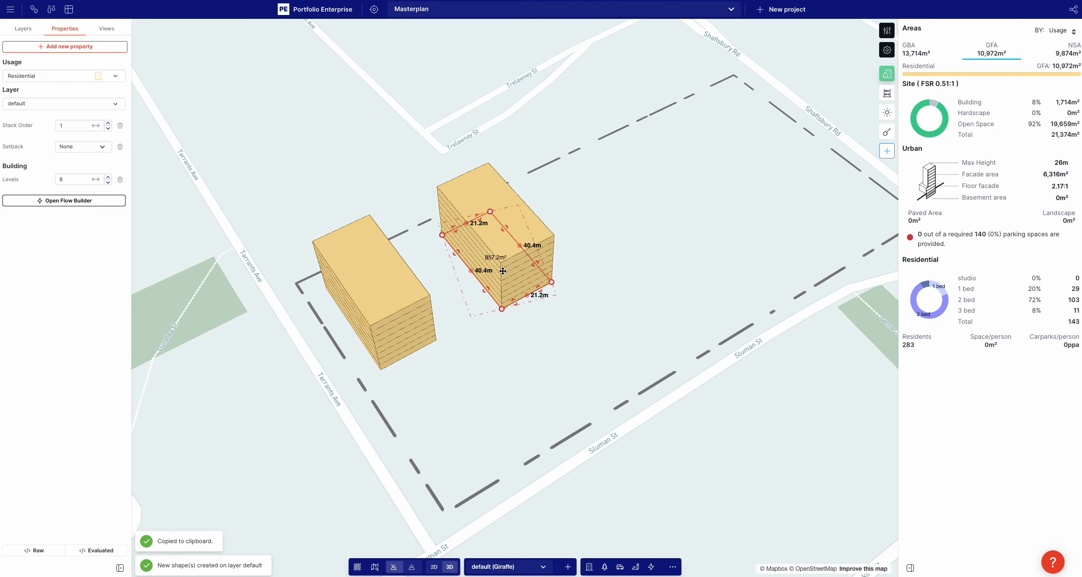
Duplicate the 8-level residential building twice, extending the row of buildings along the Trelawney St side towards Shaftsbury Rd
key("ctrl+c")
key("ctrl+v")
left_click_drag(488, 274, 726, 156)
key("ctrl+c")
key("ctrl+v")
left_click(707, 220)
right_click_drag(703, 224, 642, 327)
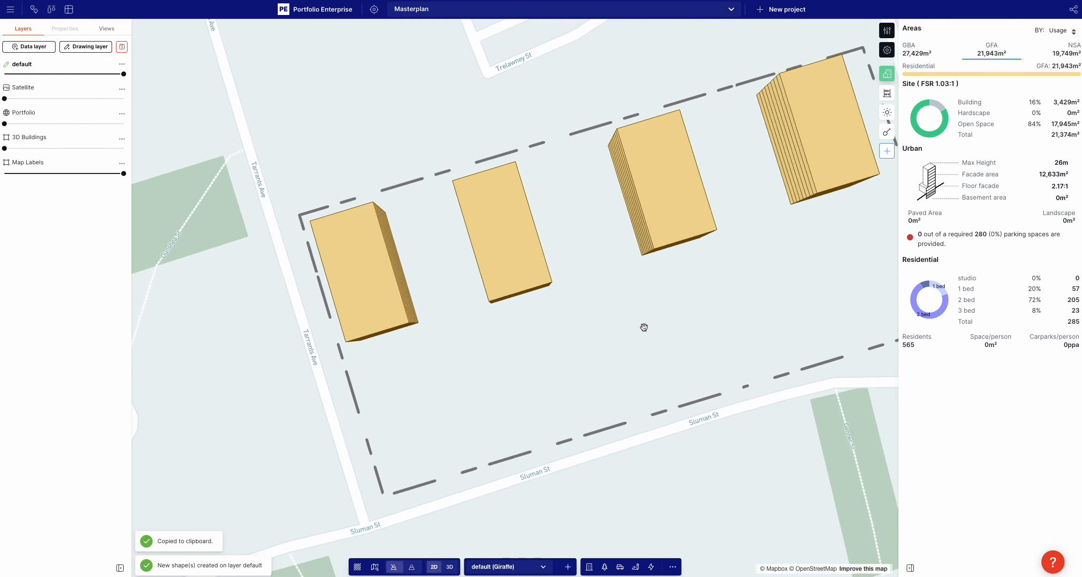
Draw a rectangle about 90.7 m by 24.7 m across the site between the two middle buildings
scroll(609, 338, "down", 4)
left_click_drag(604, 341, 590, 342)
key("r")
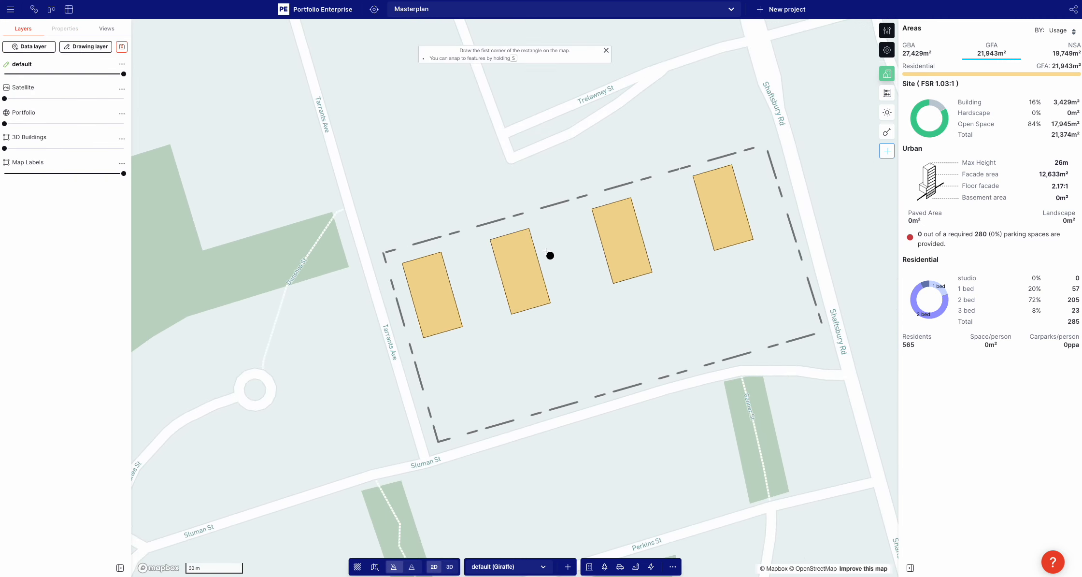
left_click(534, 221)
left_click(584, 387)
left_click(629, 374)
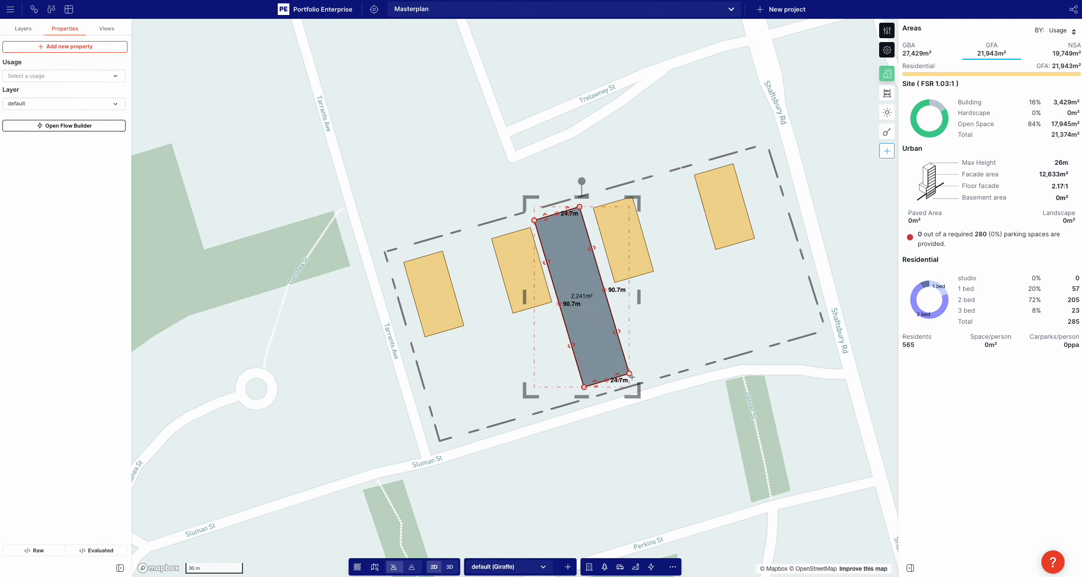
Assign the Landscape - simple usage to the new rectangle
left_click(68, 76)
type("land")
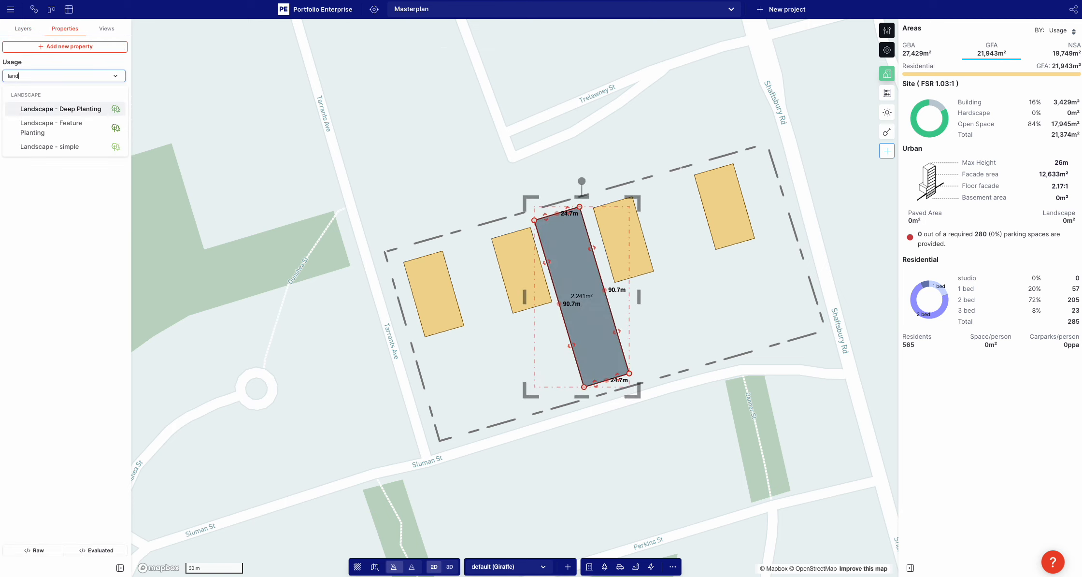
left_click(73, 148)
Copy the residential building nearest Tarrants Ave to the Sluman St side and turn it parallel to the street
left_click(449, 313)
key("ctrl+c")
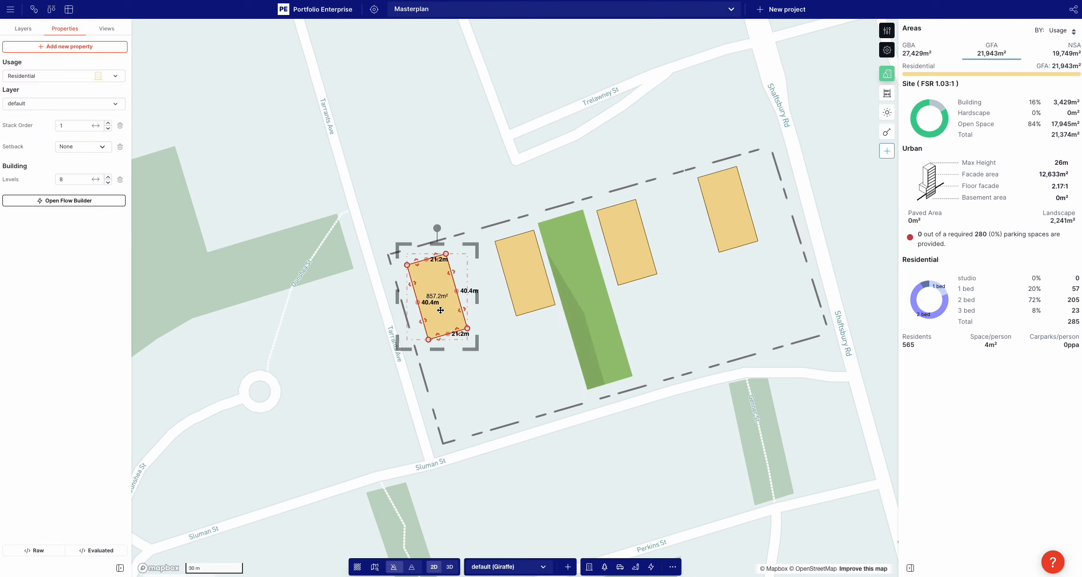
key("ctrl+v")
left_click_drag(462, 401, 565, 337)
left_click_drag(460, 334, 483, 361)
left_click_drag(443, 391, 517, 370)
Duplicate the Sluman St building end to end towards Tarrants Ave, with a footprint of about 36.9 m by 20.5 m
key("ctrl+c")
key("ctrl+v")
scroll(503, 375, "up", 2)
right_click_drag(527, 380, 532, 332)
Reduce the levels of the 36.9 m Sluman St building so it sits lower than the adjoining block
key("minus")
key("minus")
key("minus")
key("minus")
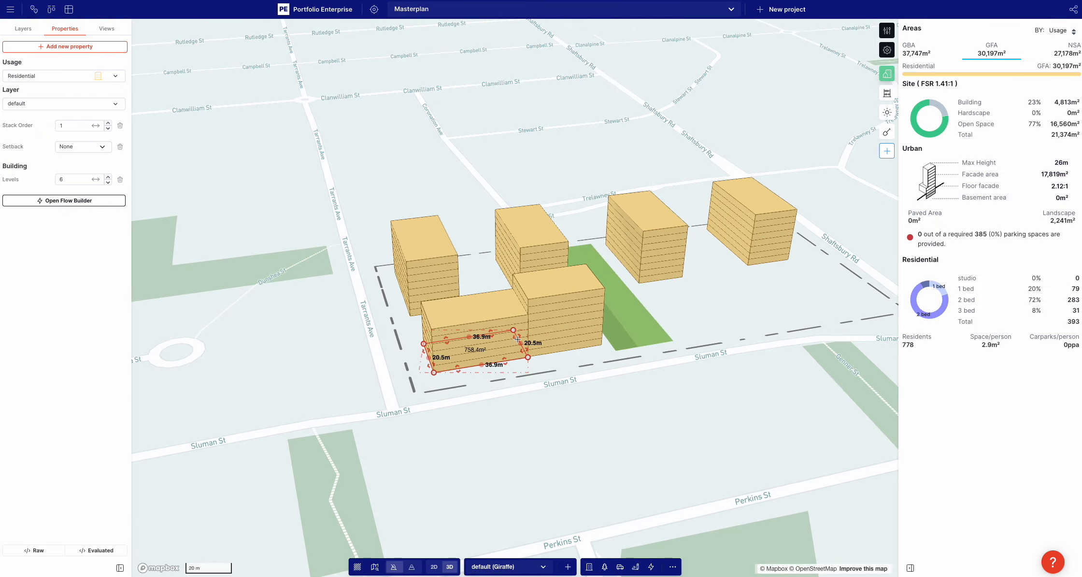
right_click_drag(473, 292, 433, 309)
left_click(433, 310)
key("minus")
key("minus")
left_click(497, 266)
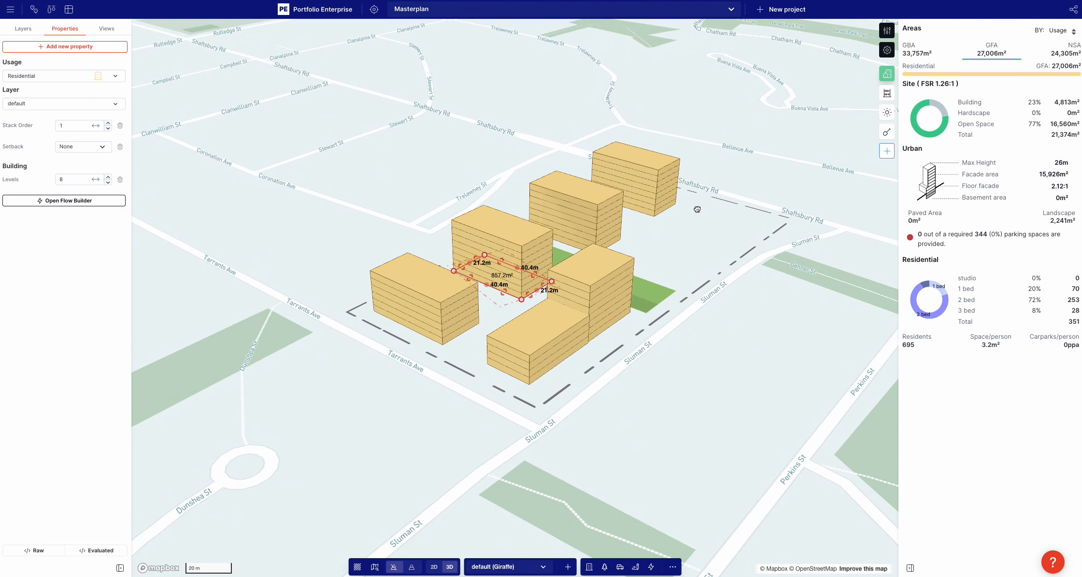
Copy both Sluman St buildings together and place the pair at the Shaftsbury Rd end of the same frontage
left_click_drag(697, 209, 680, 219)
left_click(533, 365)
left_click(593, 337, "shift")
key("ctrl+c")
key("ctrl+v")
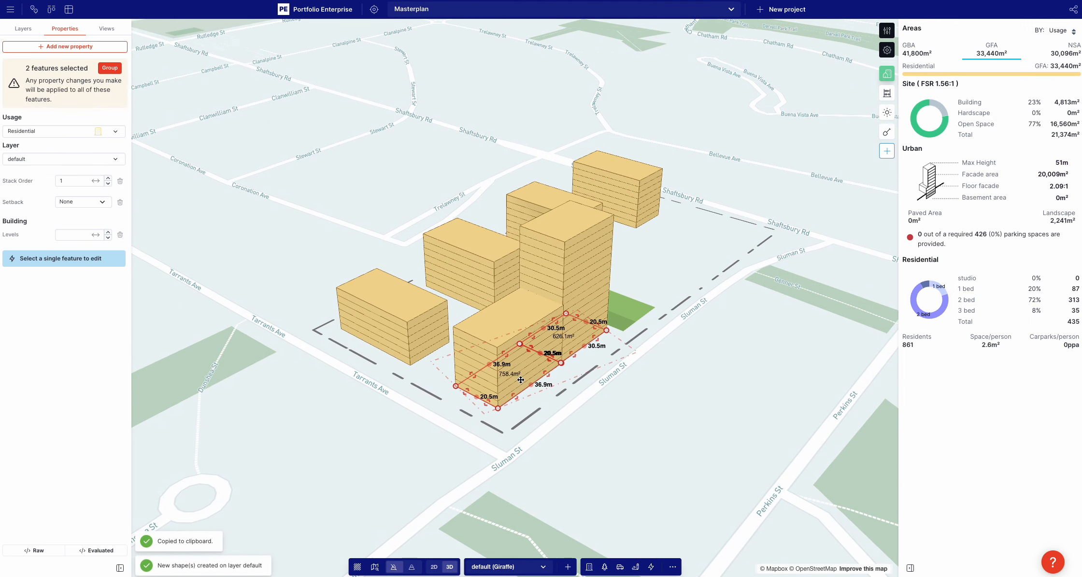
left_click(663, 322)
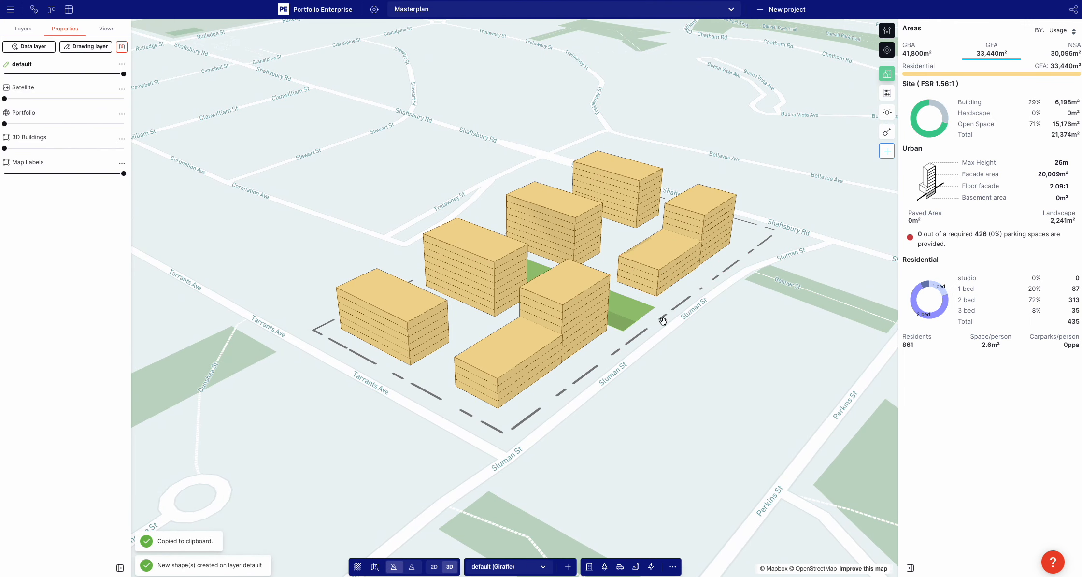
Lower the third building from Tarrants Ave on the Trelawney St side by several levels
left_click(568, 243)
key("minus")
key("minus")
key("minus")
Raise the corner building near Trelawney St and Shaftsbury Rd to 14 levels and add levels to the taller Sluman St copy near Shaftsbury Rd
left_click(624, 201)
key("plus")
key("plus")
key("plus")
key("plus")
key("plus")
left_click(713, 219)
key("plus")
key("plus")
key("plus")
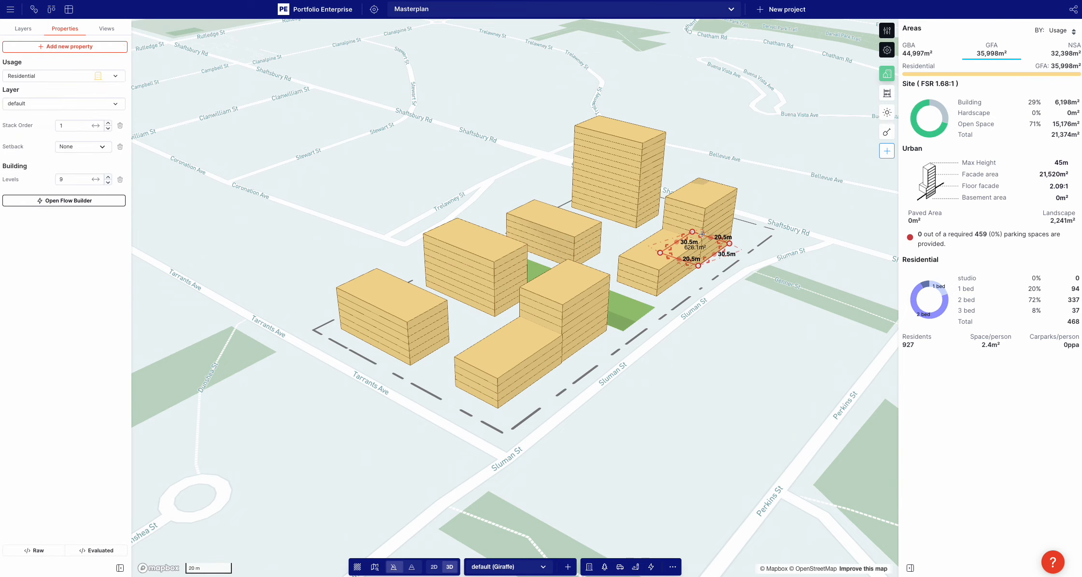
Reduce the levels of the second building from Tarrants Ave and set the one nearest Tarrants Ave to 3 levels
left_click(496, 283)
key("minus")
key("minus")
left_click(424, 324)
key("minus")
key("minus")
key("minus")
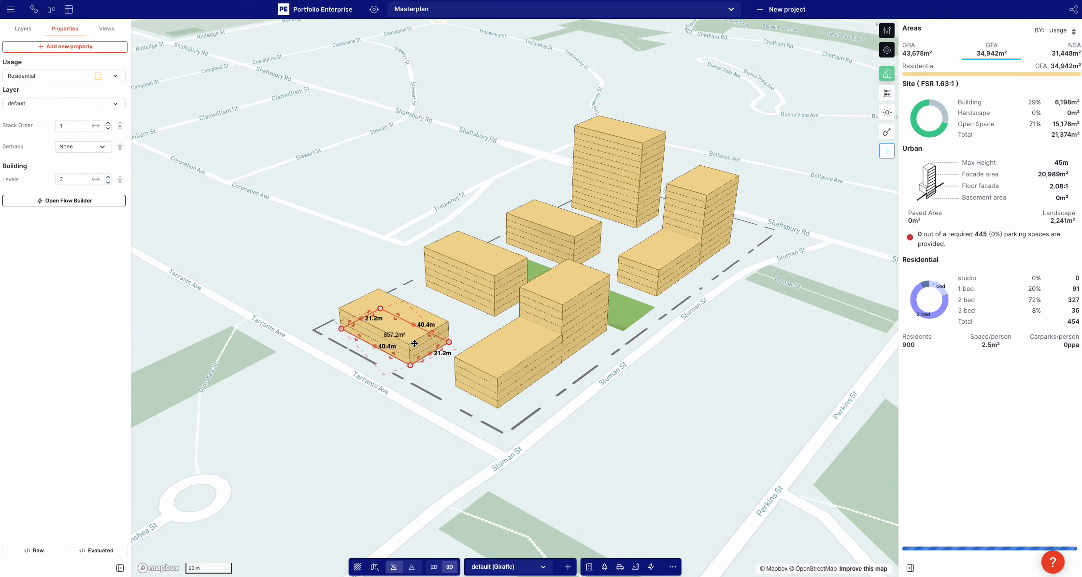
Add levels to the building between the landscape strip and the 14-level corner tower
right_click_drag(414, 341, 493, 332)
left_click(495, 329)
left_click(395, 299)
key("plus")
key("plus")
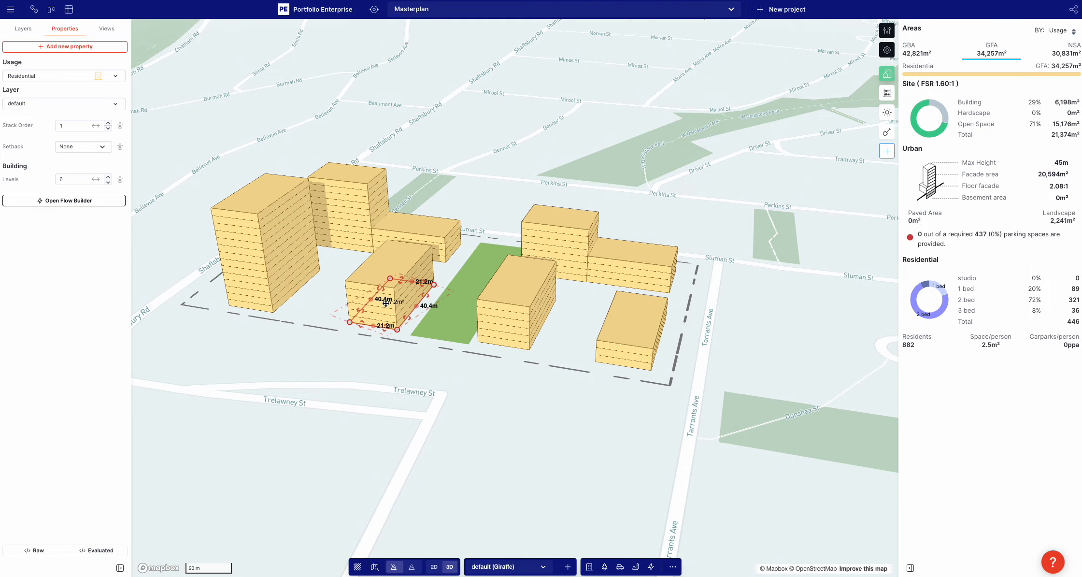
Copy the landscape strip into the gap beside the 14-level corner tower and shorten it to about 54.2 m
left_click(525, 181)
scroll(526, 181, "up", 3)
left_click_drag(474, 201, 323, 259)
scroll(323, 259, "down", 5)
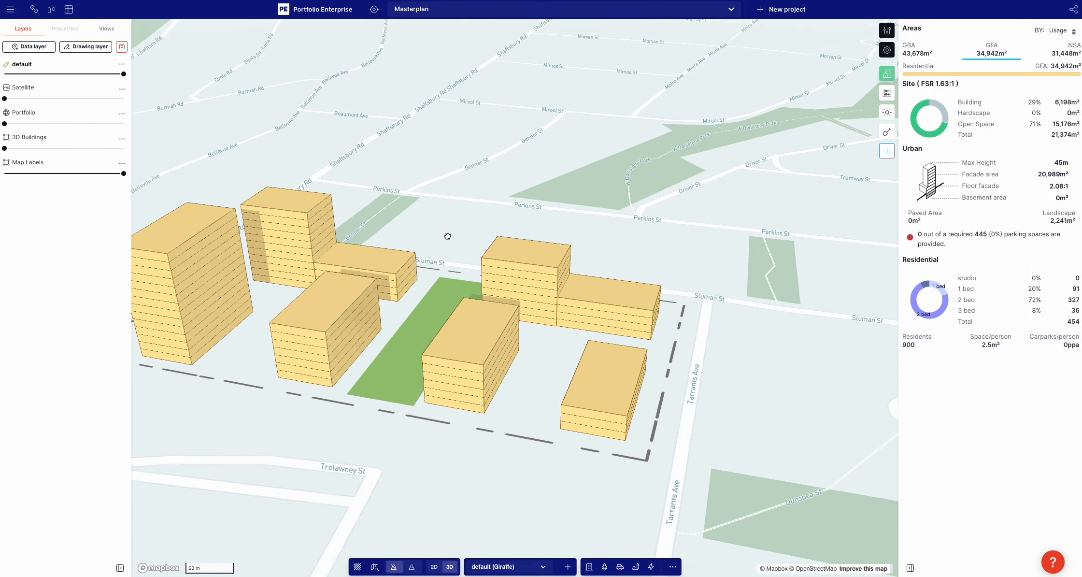
left_click(498, 356)
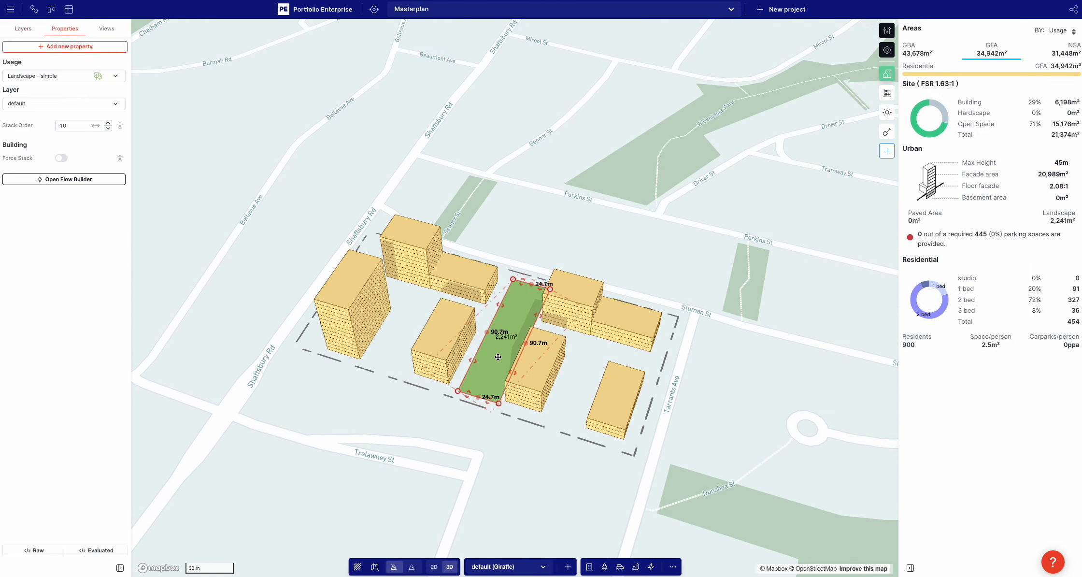
key("ctrl+c")
key("ctrl+v")
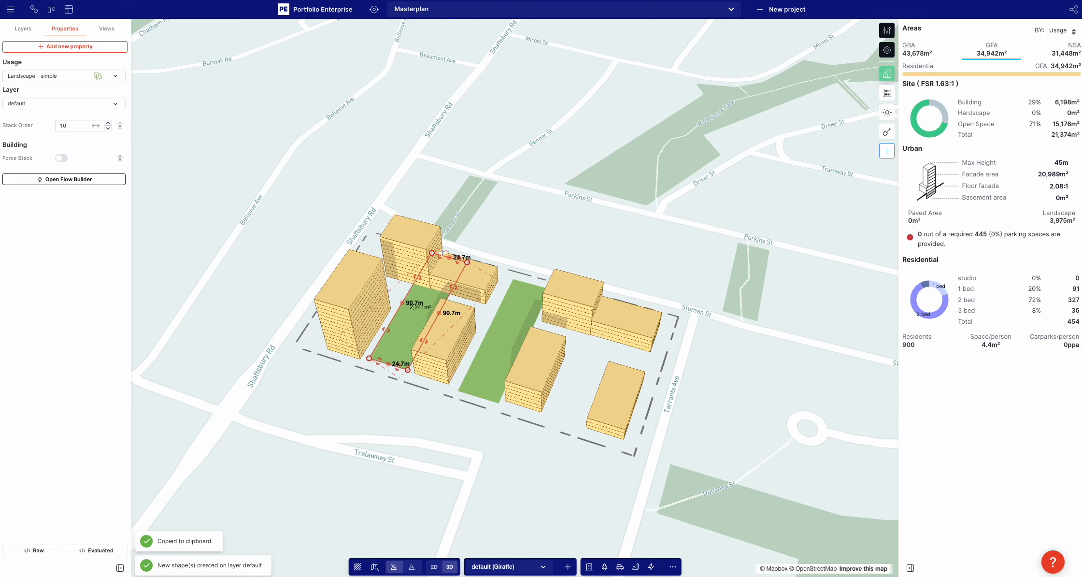
Place a copy of the shortened landscape strip between the two buildings nearest Tarrants Ave, shifting the end building outward to make room
key("ctrl+c")
key("ctrl+v")
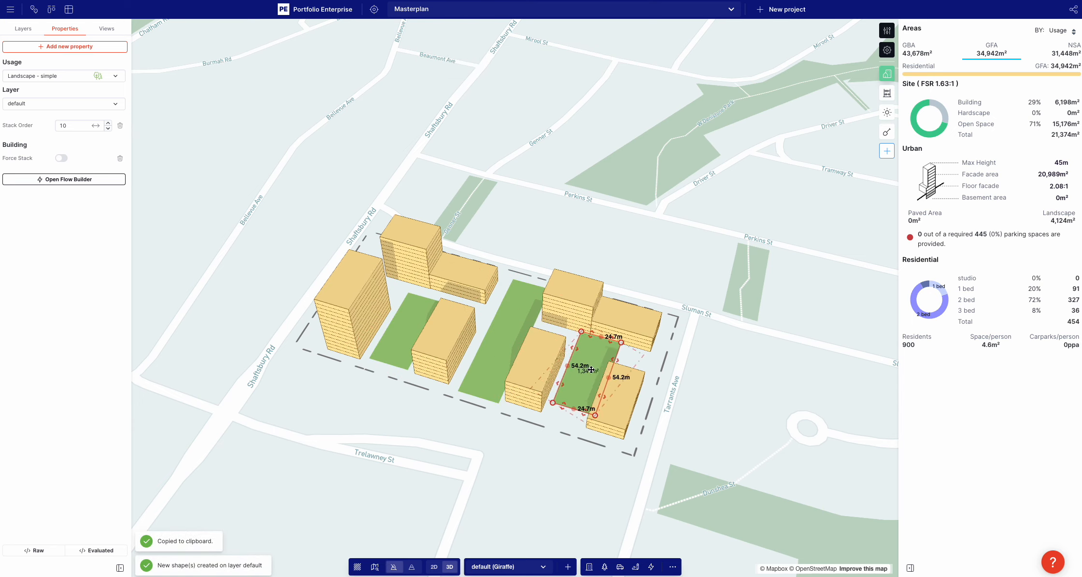
left_click_drag(592, 370, 582, 392)
left_click(619, 400)
left_click(578, 389)
left_click(476, 417)
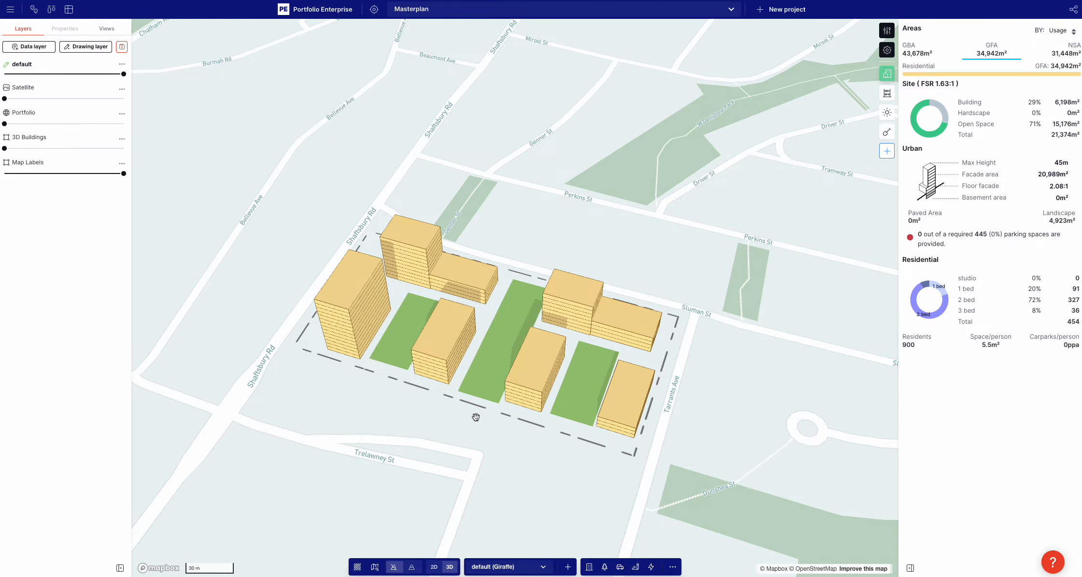
Set up the project analytics from the Metric Template and show the Sale Option Feasibility figures
mouse_move(477, 417)
right_mouse_down()
mouse_move(537, 389)
mouse_move(511, 417)
mouse_move(463, 405)
right_mouse_up()
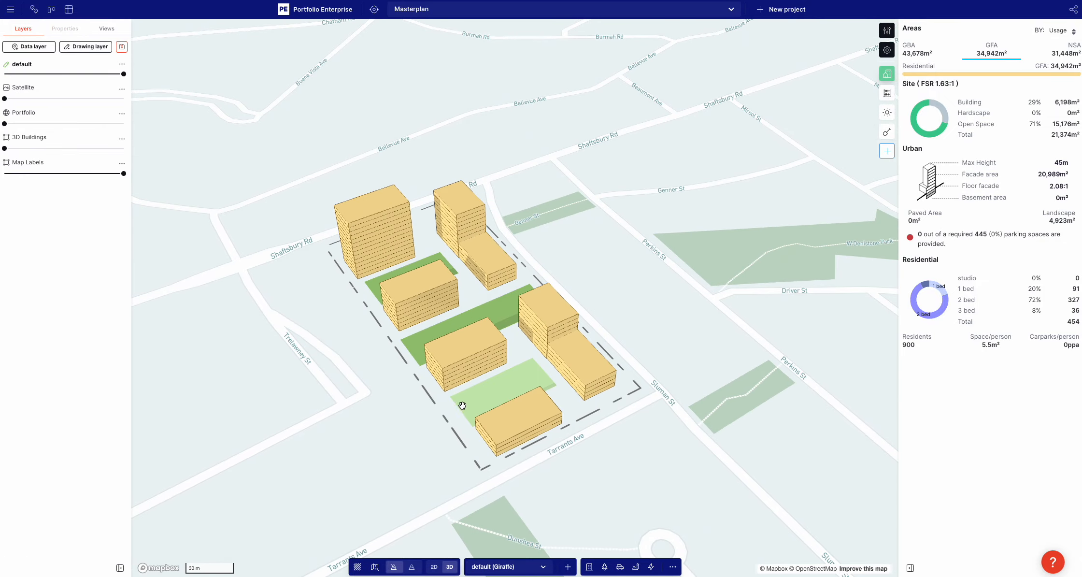
left_click(887, 93)
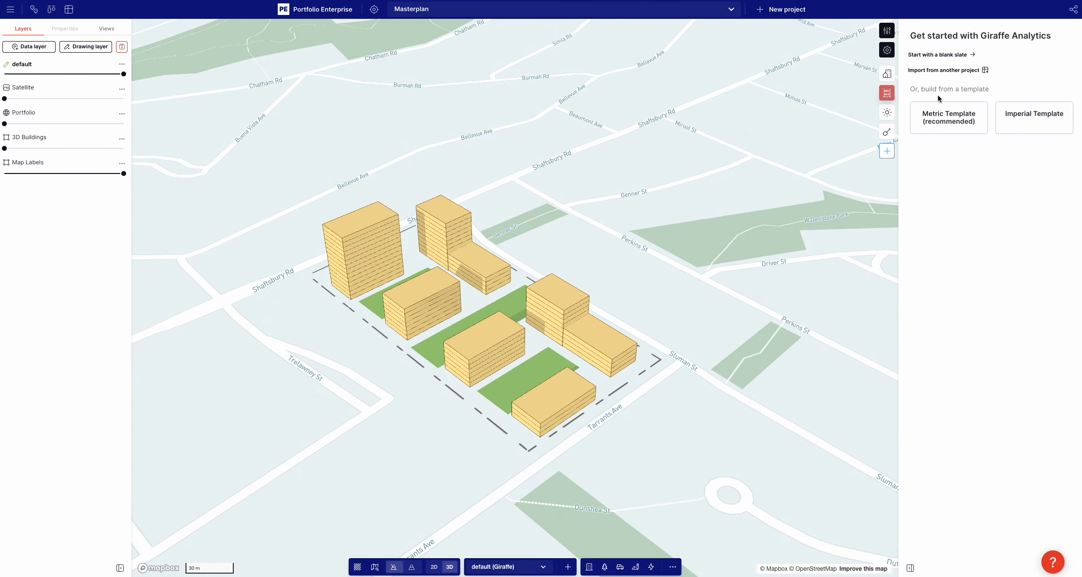
left_click(937, 123)
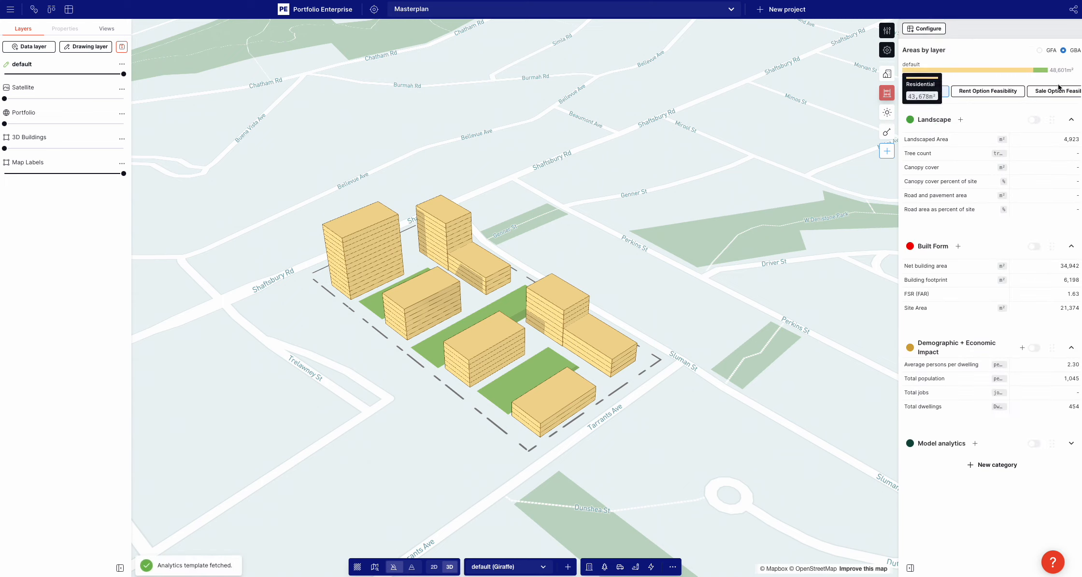
left_click(1034, 91)
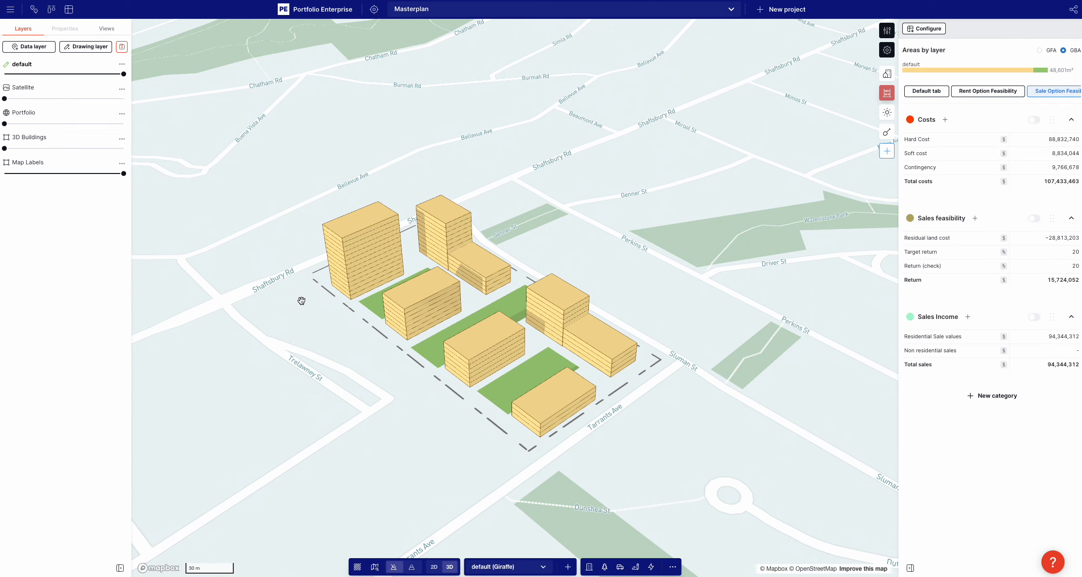
Turn off the area type chart in the analytics settings and collapse the Sales feasibility and Sales Income categories
scroll(309, 307, "up", 2)
scroll(313, 311, "up", 2)
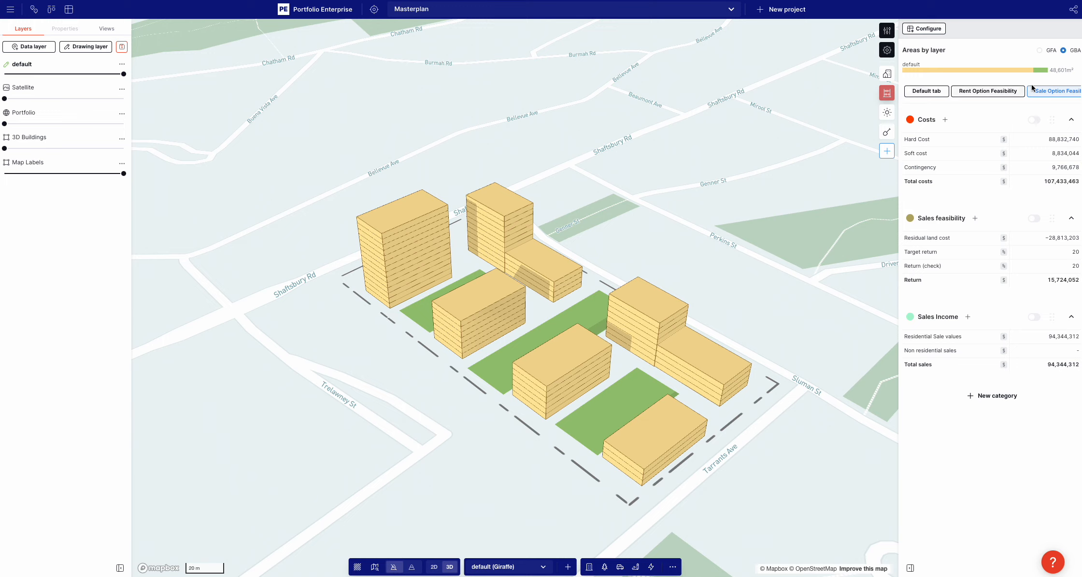
left_click(918, 29)
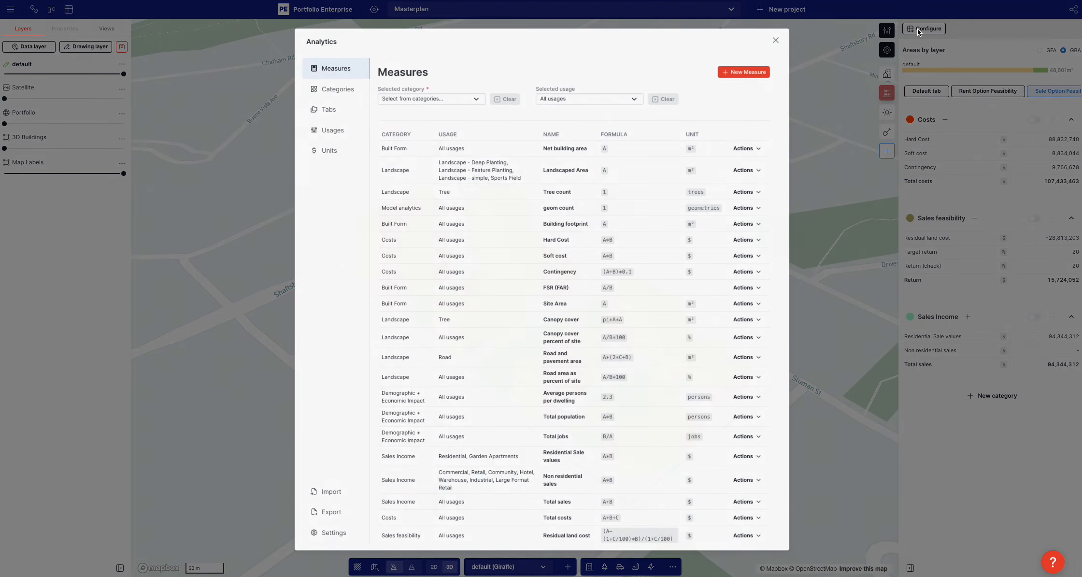
left_click(325, 534)
left_click(596, 99)
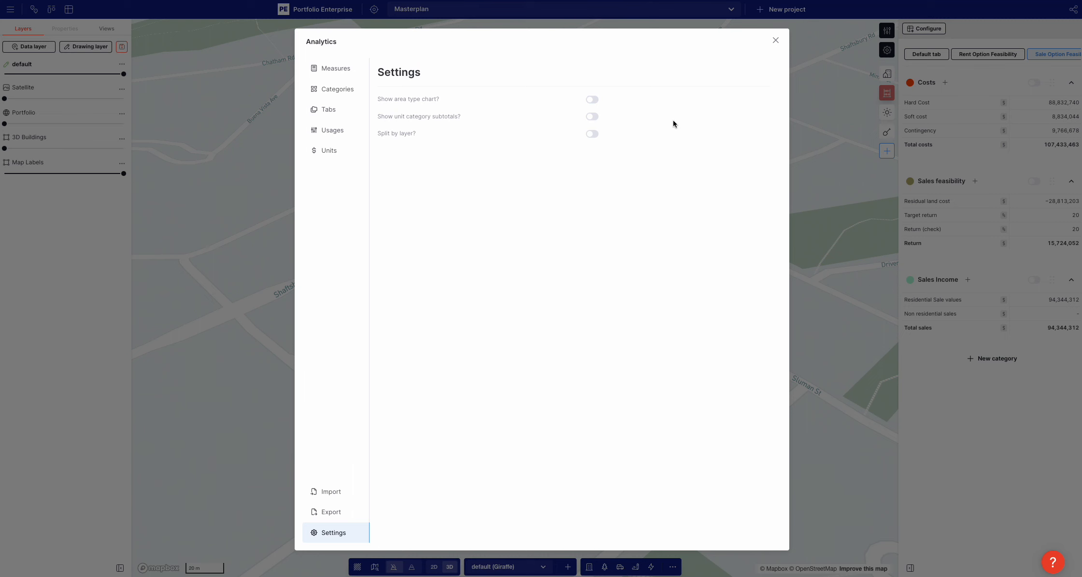
left_click(842, 112)
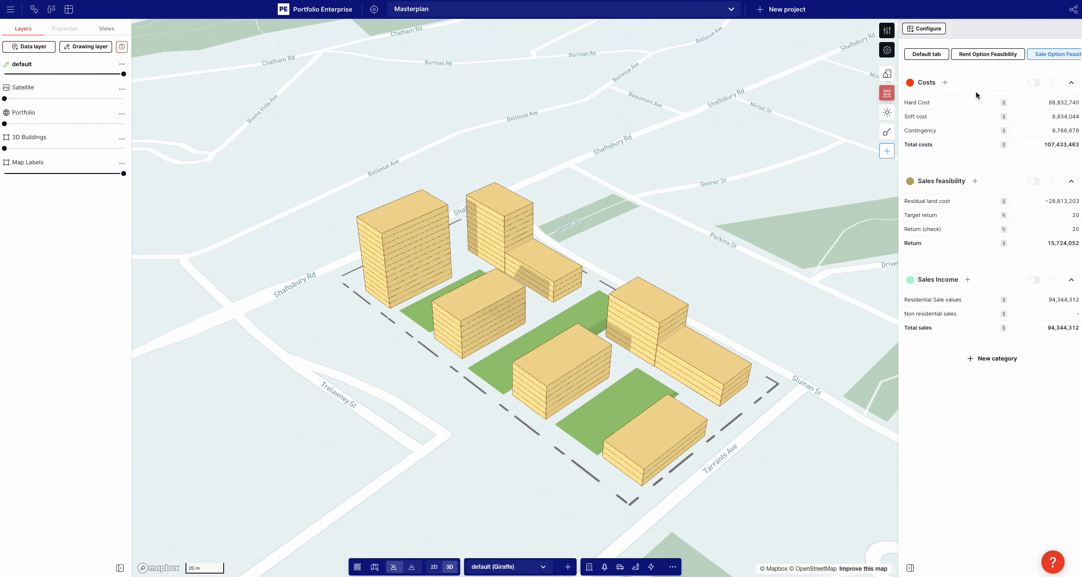
left_click(1072, 181)
left_click(1072, 208)
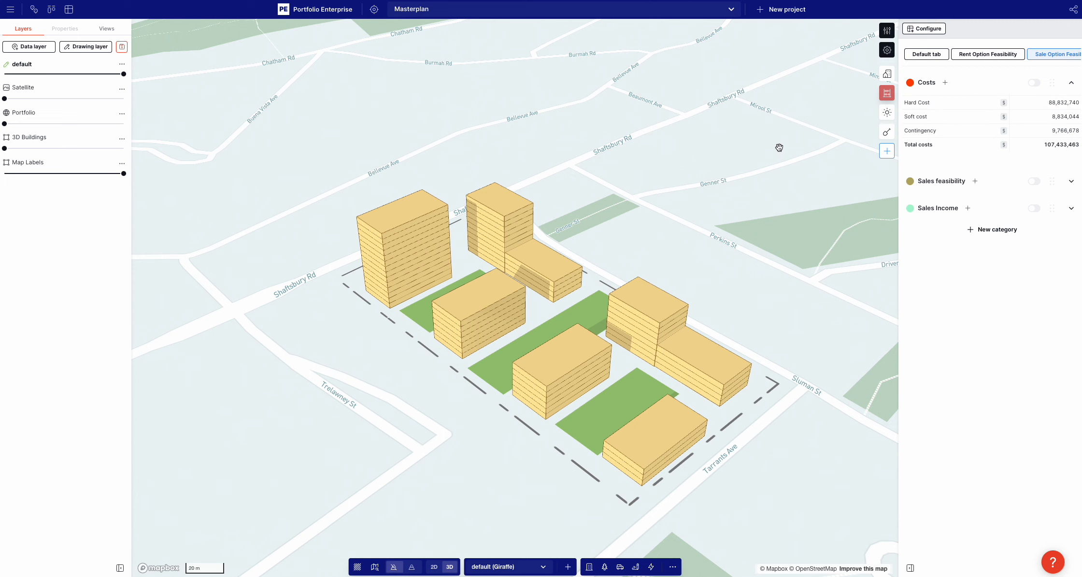
Examine the Hard Cost measure's components and formula, and step through its per-feature calculation
left_click(917, 103)
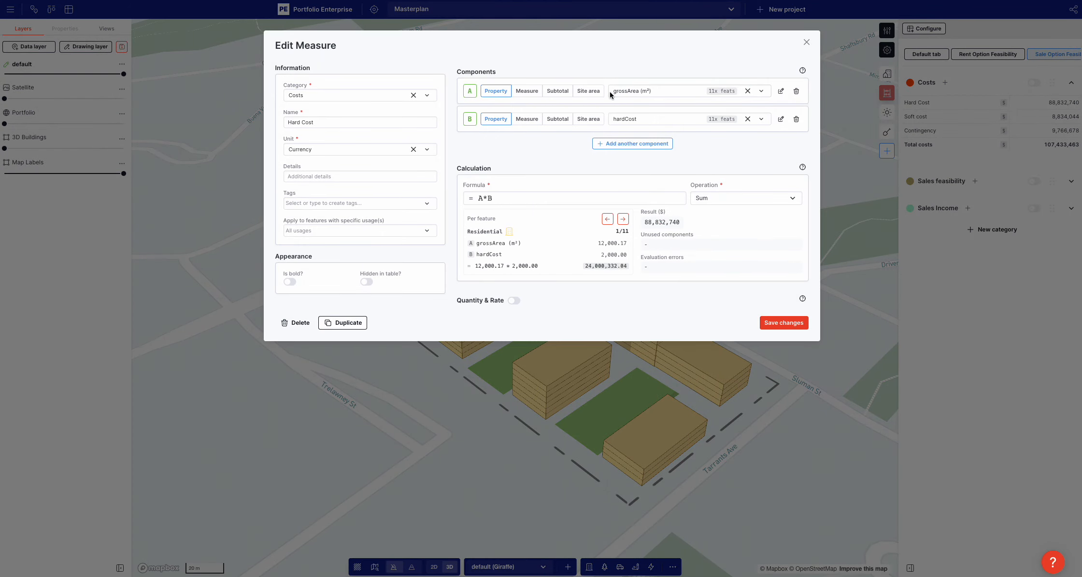
left_click(296, 152)
left_click(270, 146)
left_click(623, 219)
left_click(623, 219)
left_click(623, 219)
left_click(622, 219)
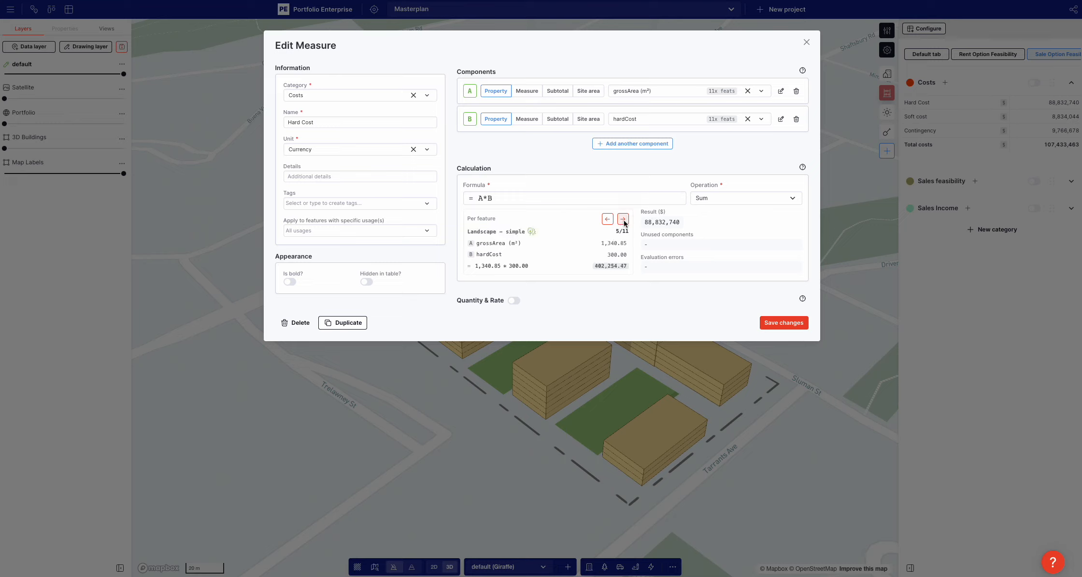
left_click(623, 219)
left_click(623, 219)
left_click(810, 410)
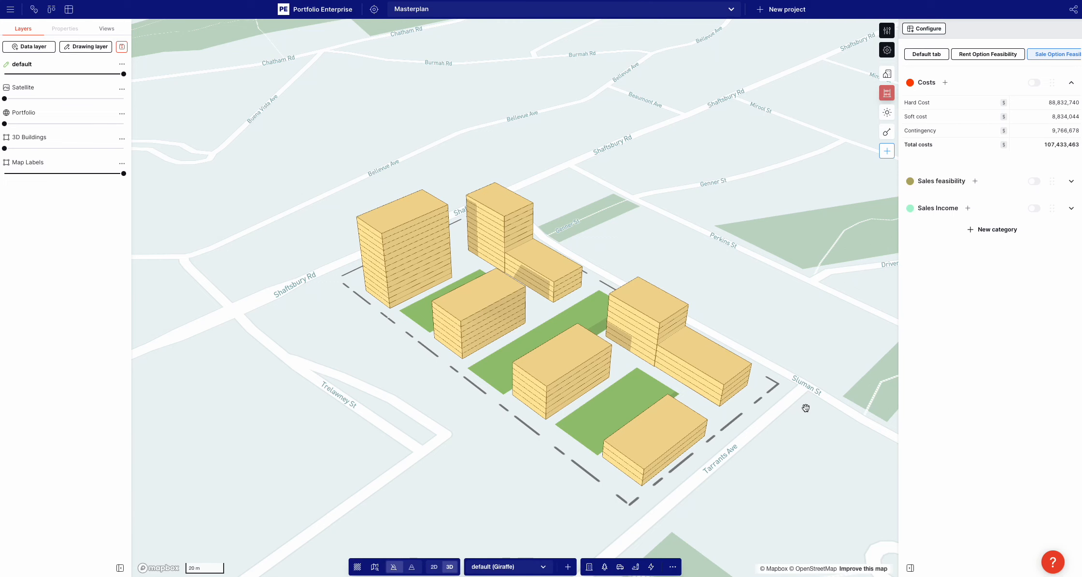
Review the properties defined for the Residential usage, including its efficiencies, dwelling types and costs
left_click(887, 35)
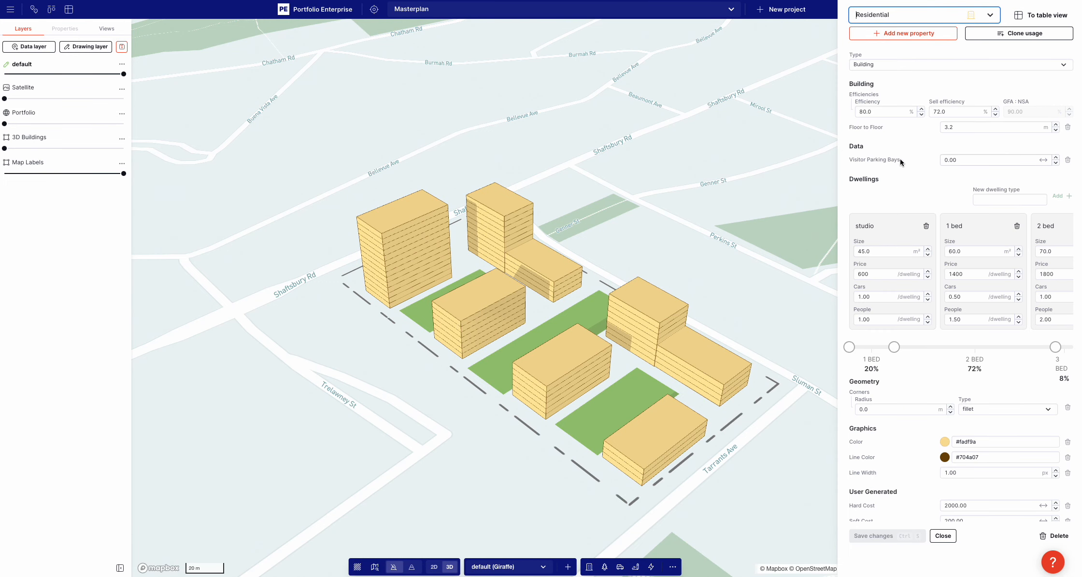
left_click(721, 147)
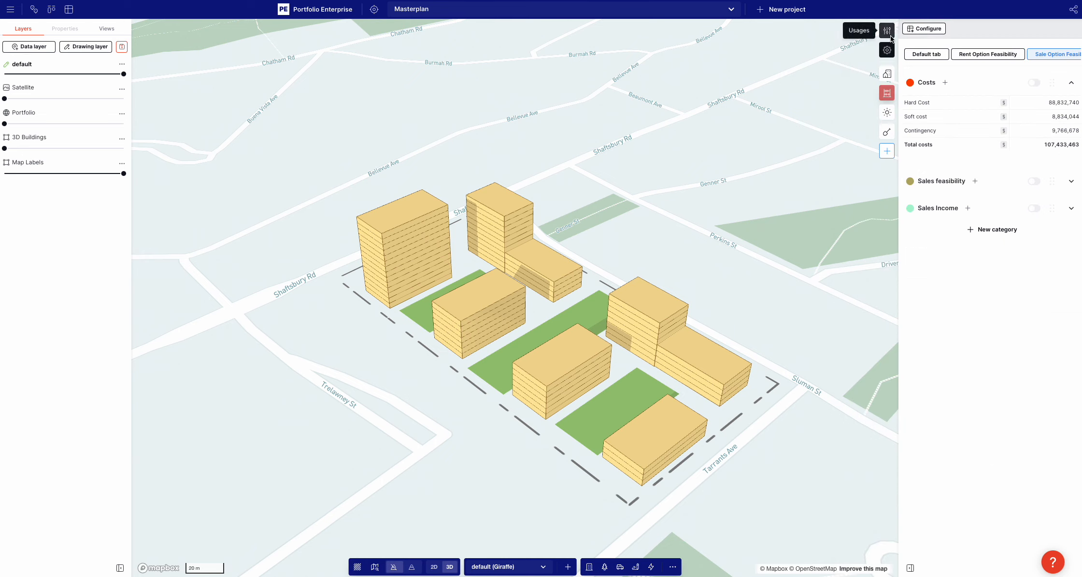
left_click(891, 37)
left_click(660, 177)
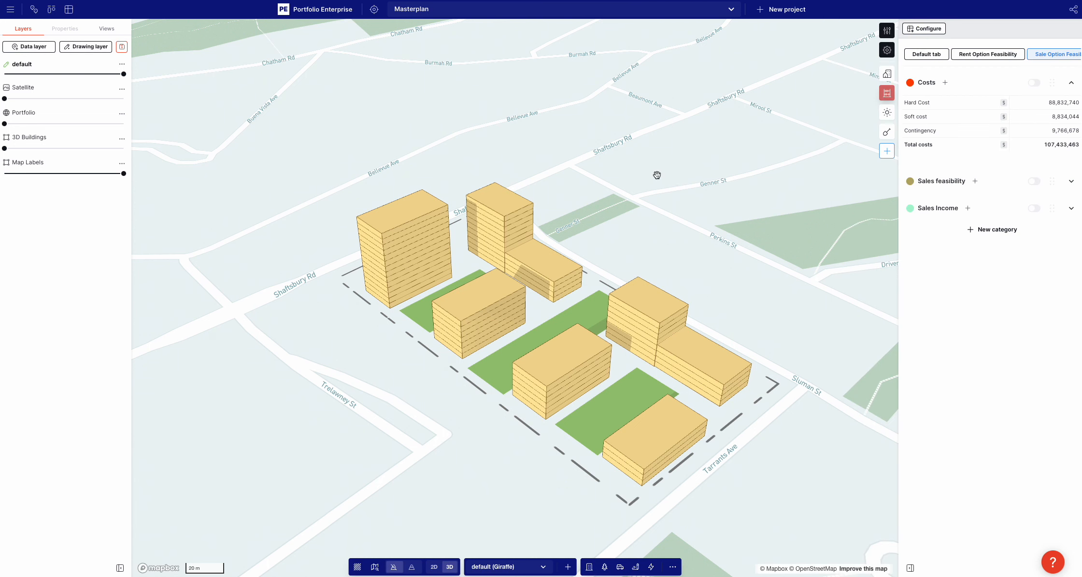
Change the usage of the 14-level corner tower beside Shaftsbury Rd to Hotel
left_click(396, 257)
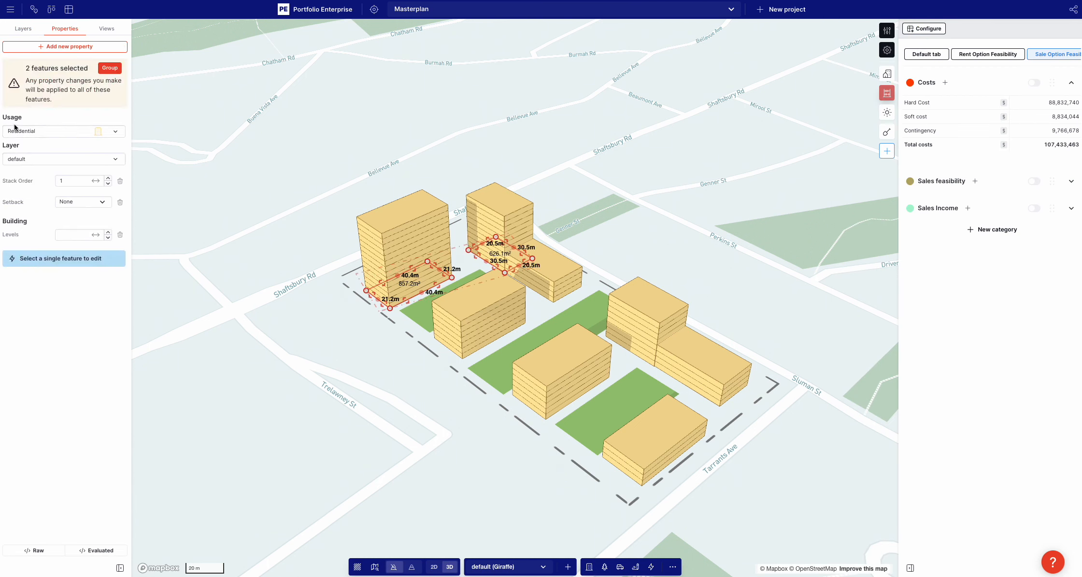
left_click(500, 134)
left_click(428, 268)
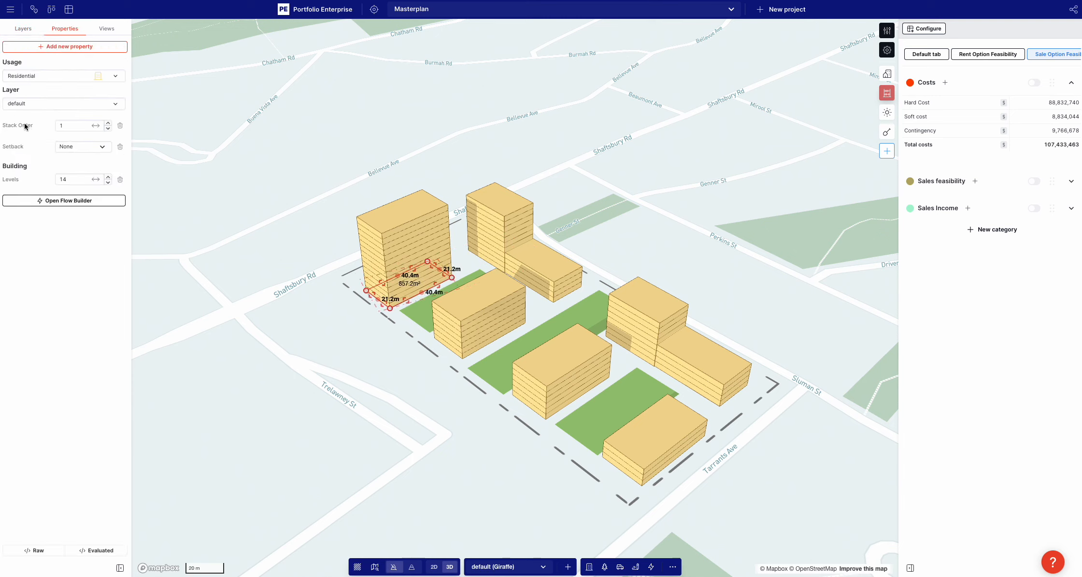
left_click(25, 76)
scroll(49, 205, "down", 1)
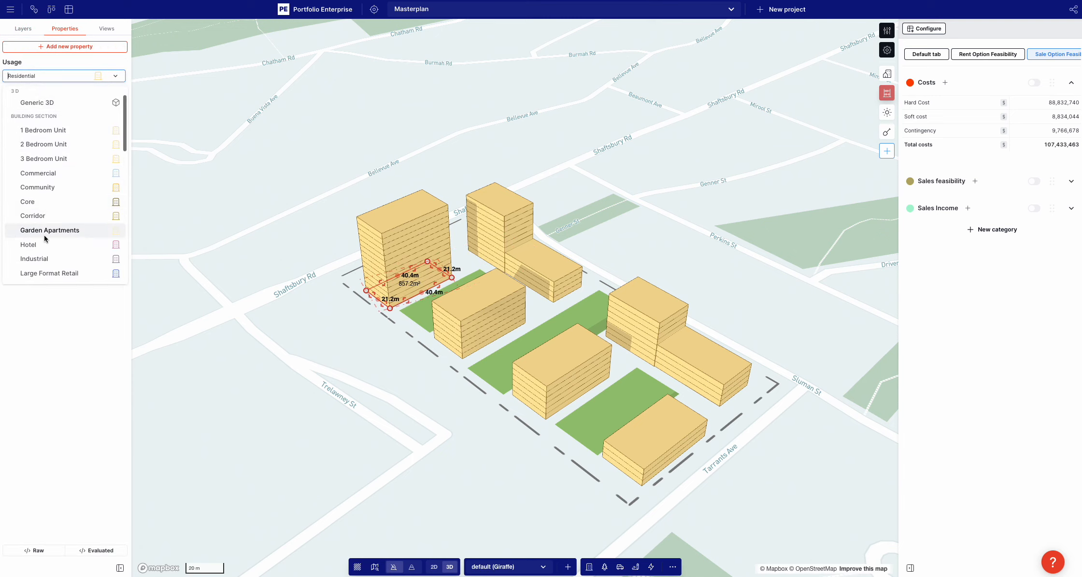
left_click(44, 245)
left_click(361, 166)
Open the usage editor and bring up the Residential usage's properties
mouse_move(315, 343)
right_mouse_down()
mouse_move(344, 340)
mouse_move(317, 343)
right_mouse_up()
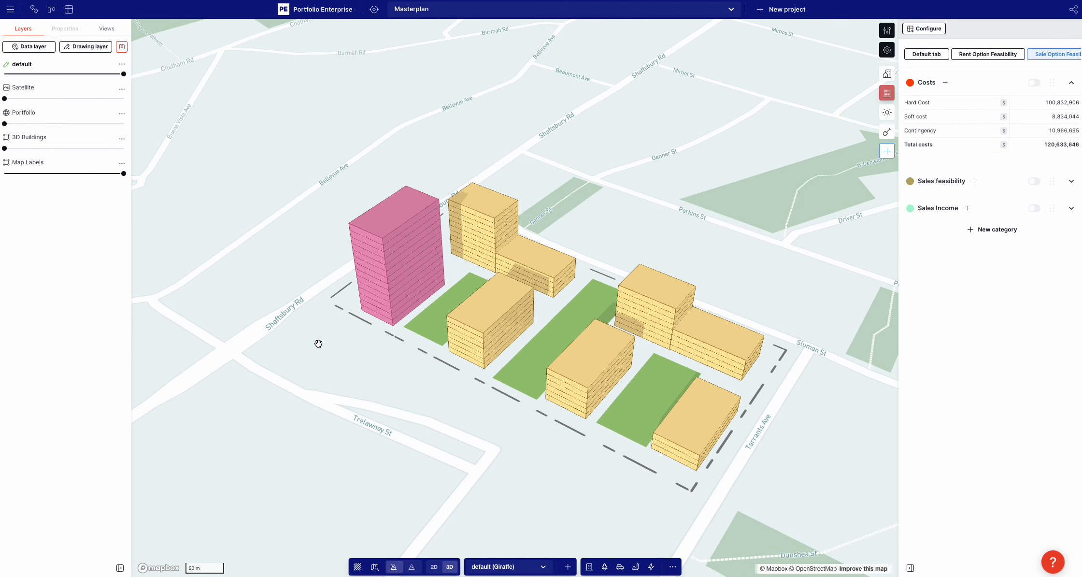
left_click(887, 31)
left_click(429, 283)
double_click(430, 282)
left_click(887, 31)
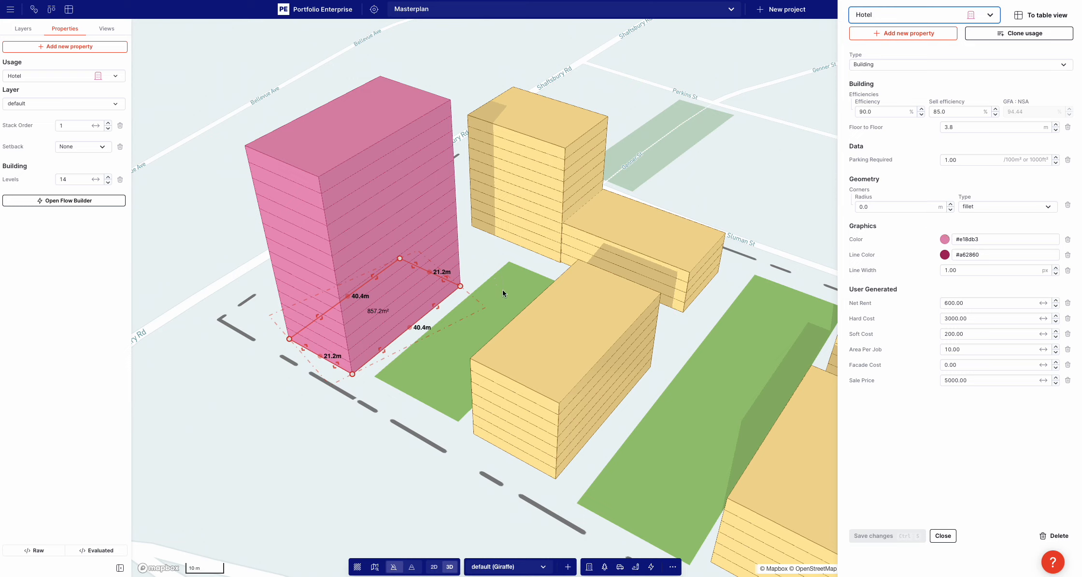
left_click(869, 11)
type("res")
left_click(889, 53)
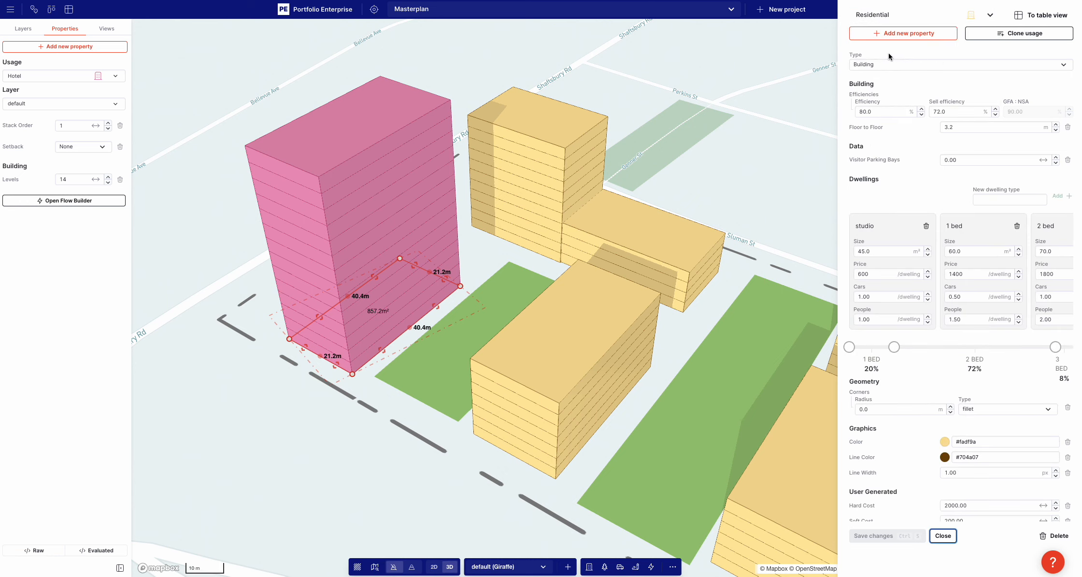
Change the Residential usage's color to light cyan #9bf7fa and save the usage
left_click(945, 441)
left_click(947, 423)
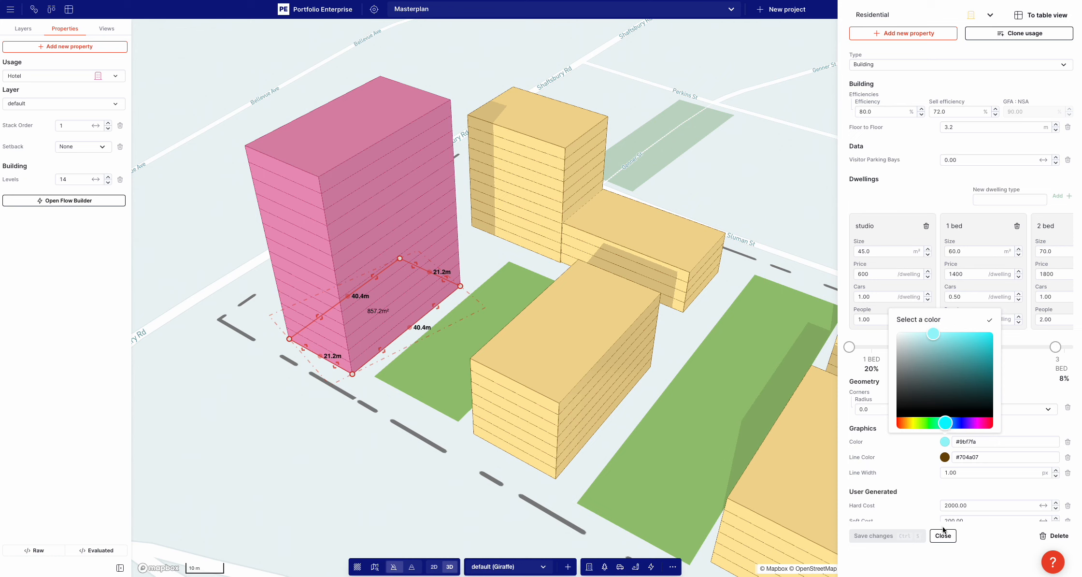
left_click(916, 518)
left_click(895, 539)
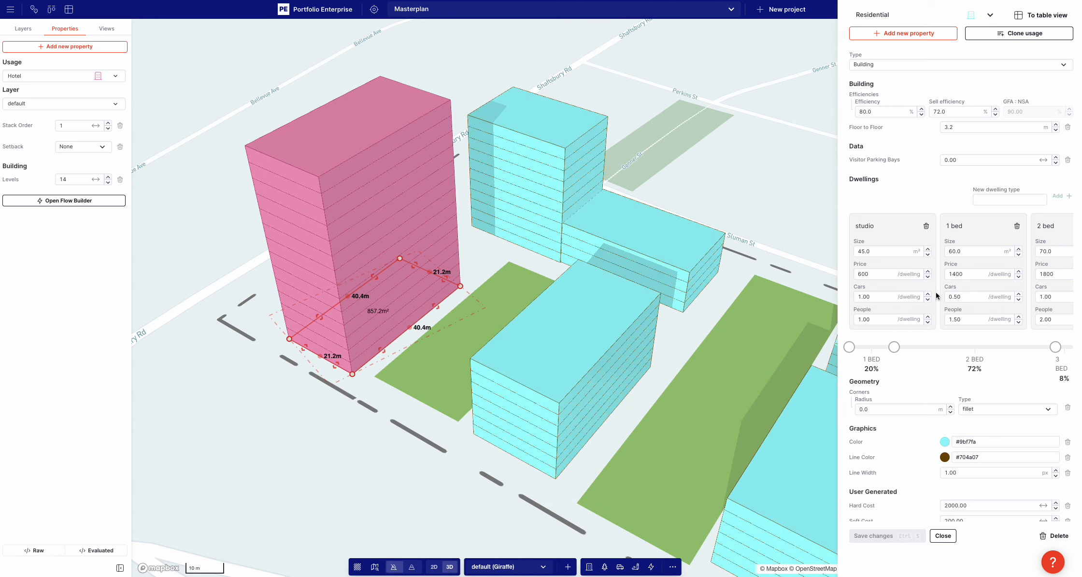
Set the Residential usage's Hard Cost to 4500 and save the usage
scroll(936, 292, "down", 1)
left_click(969, 479)
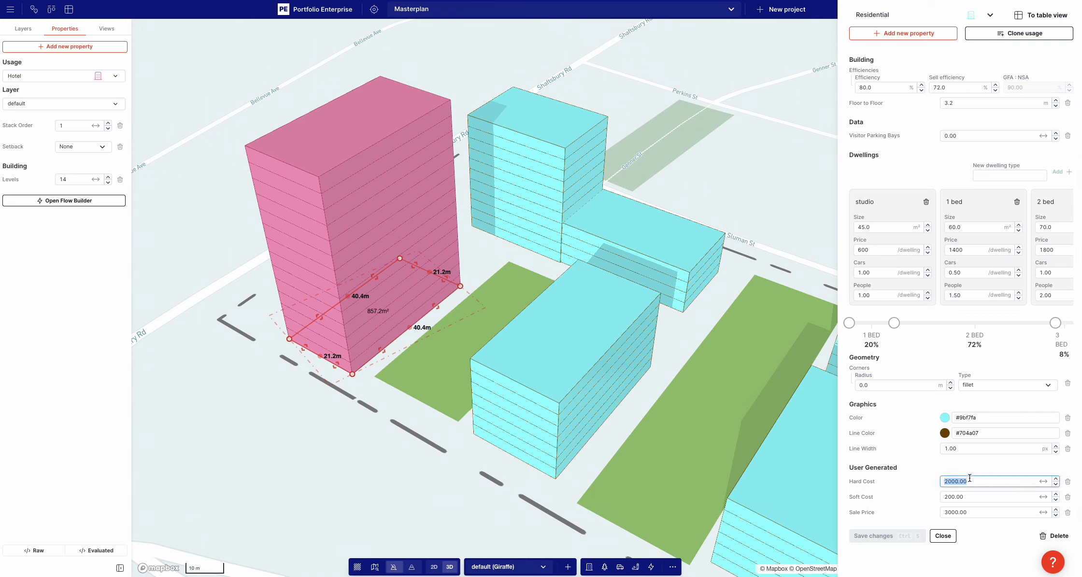
type("30")
left_click(916, 507)
left_click(906, 539)
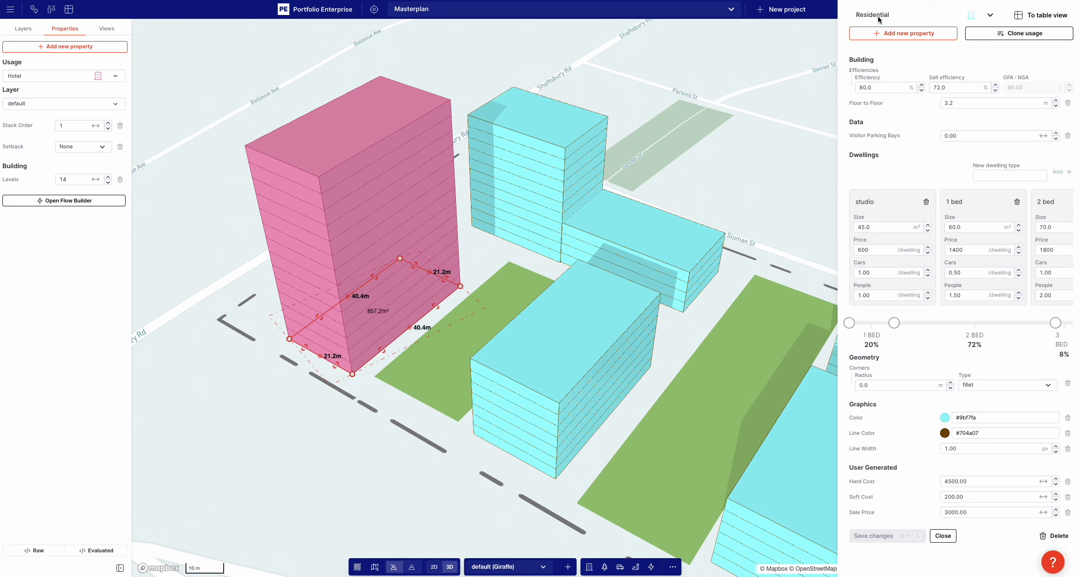
Add a new number property named costStructure to the Residential usage, keeping the default value 0.00
left_click(898, 34)
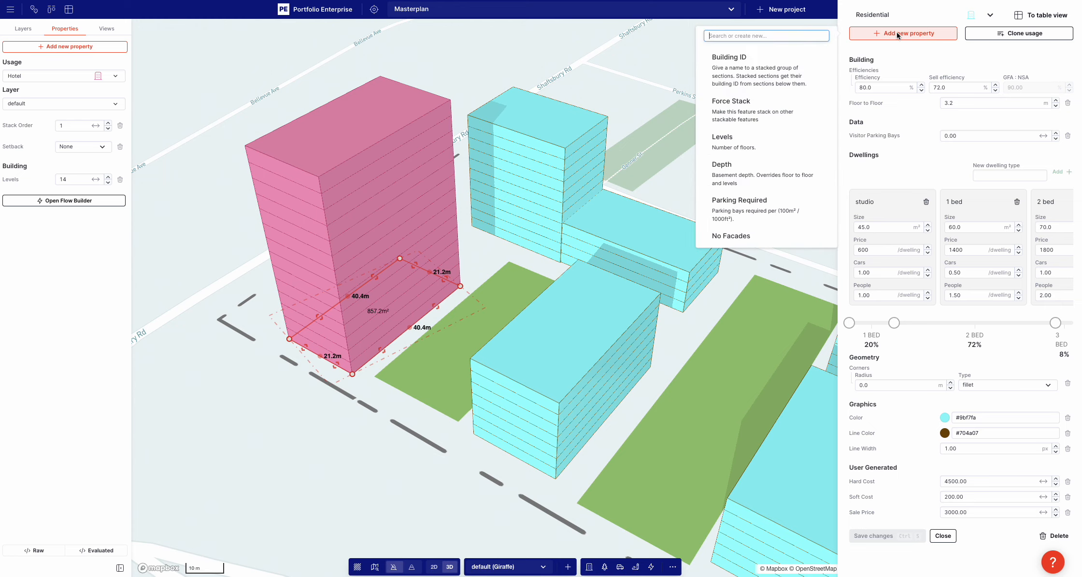
type("costStructure")
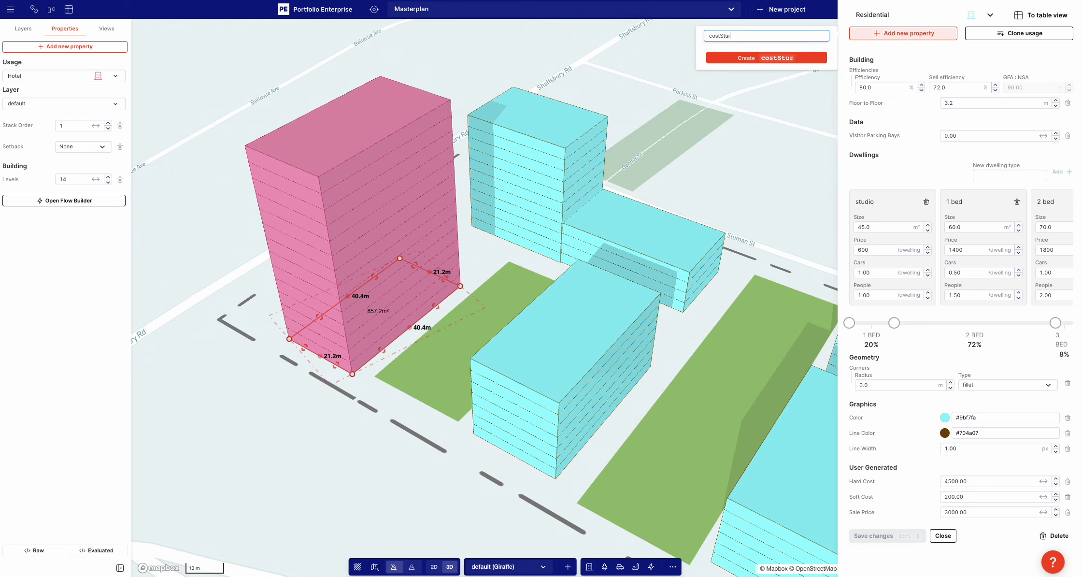
left_click(777, 58)
left_click(653, 346)
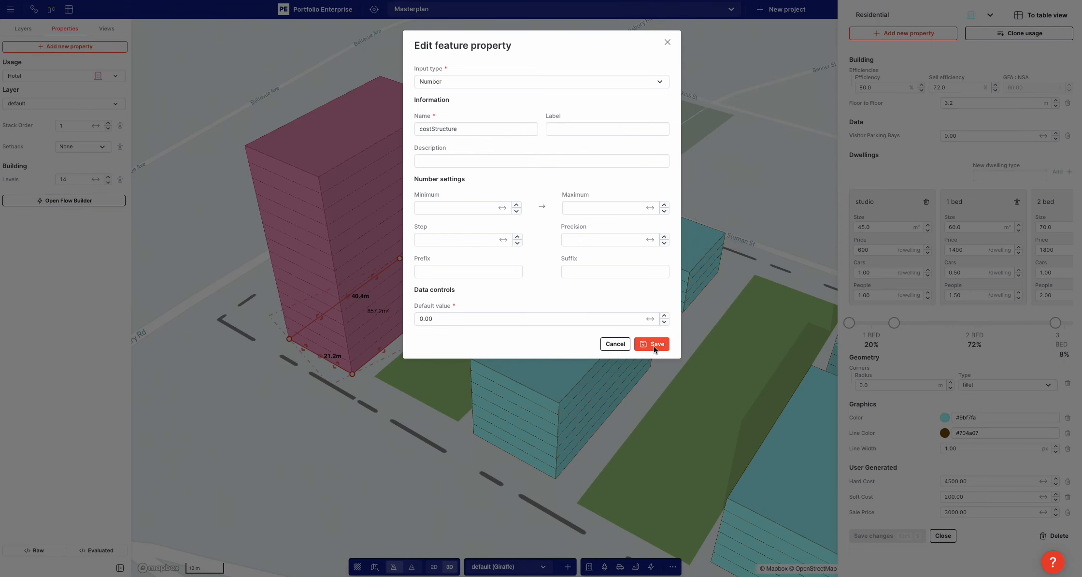
Add a second number property named costFitout to the Residential usage, keeping the default value 0.00
left_click(903, 33)
type("cos")
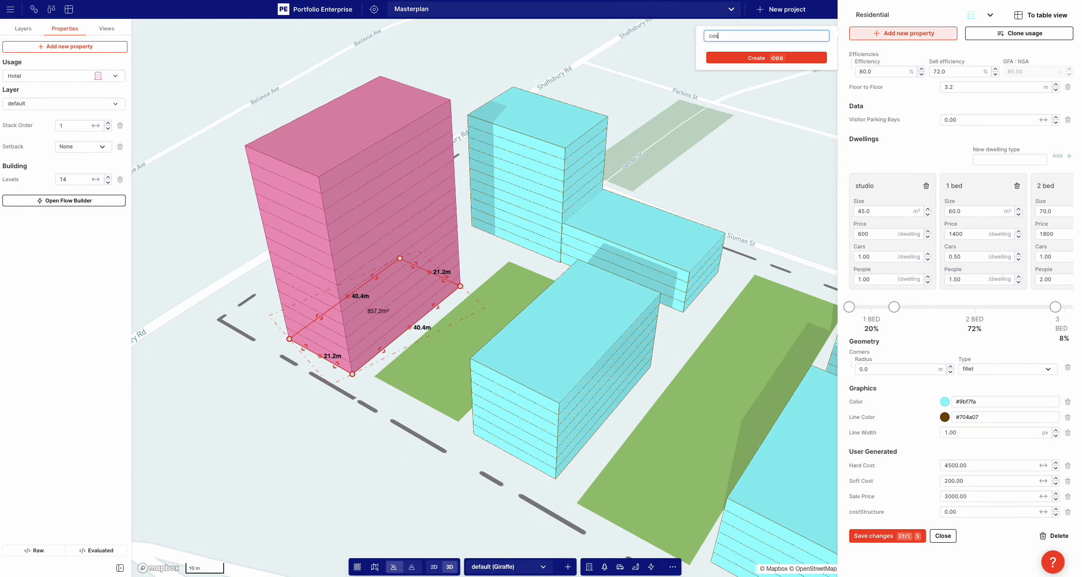
type("tFitout")
left_click(787, 57)
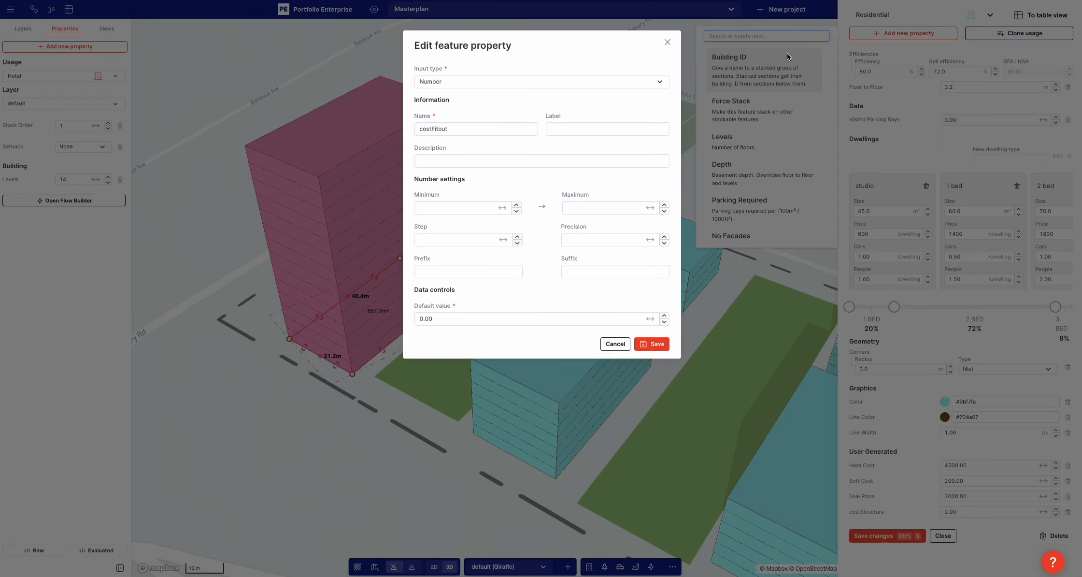
left_click(654, 344)
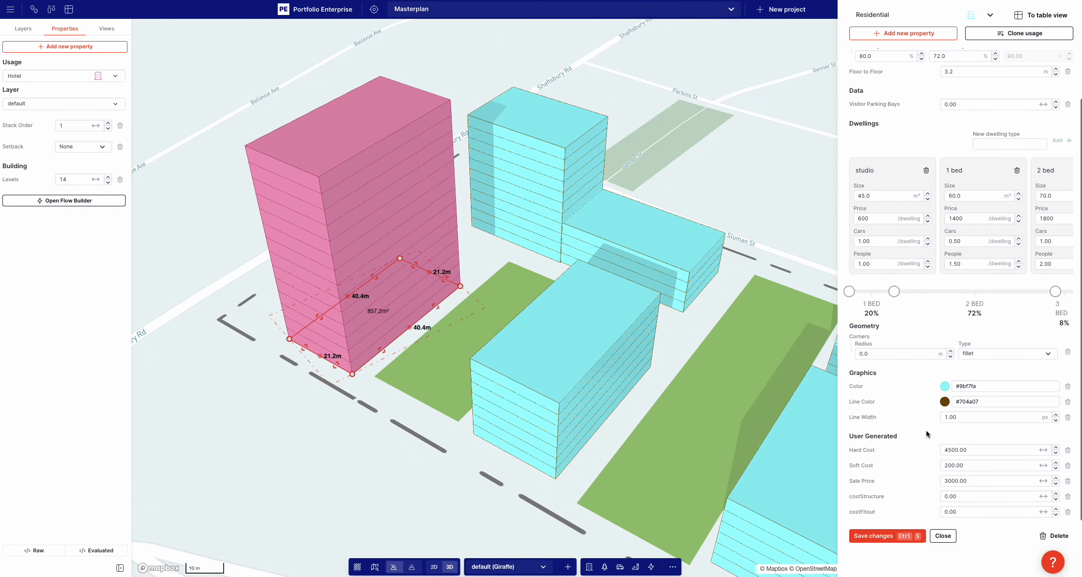
Set the Residential usage's costStructure to 1500 and costFitout to 2000
double_click(958, 497)
type("1500")
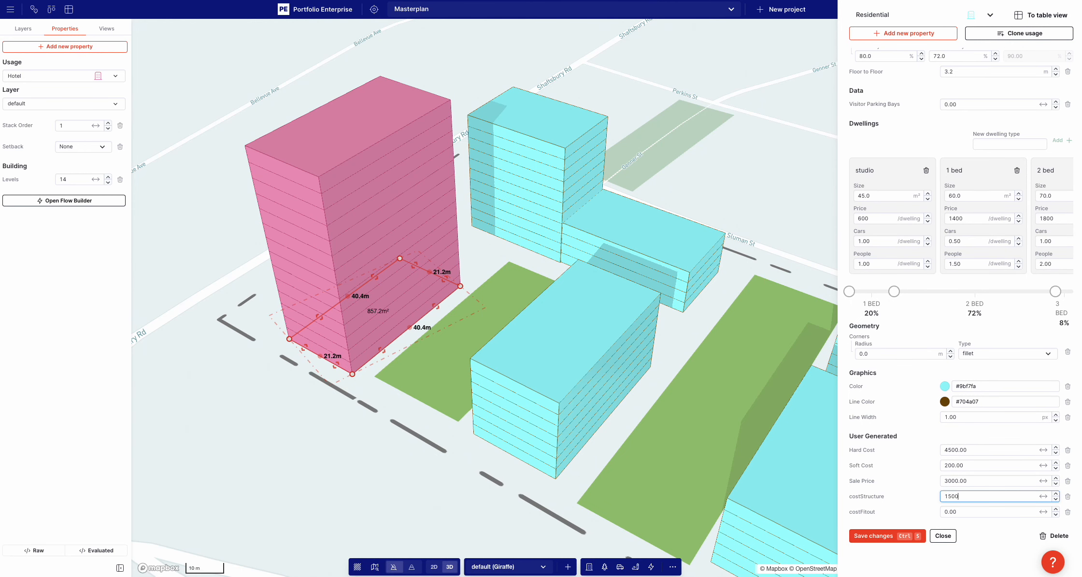
double_click(954, 511)
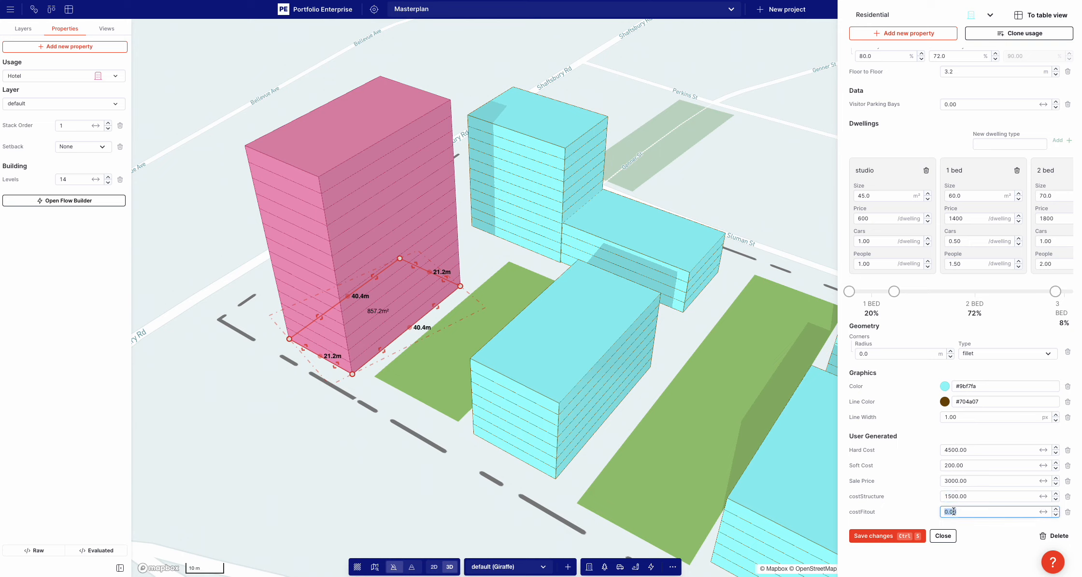
type("200")
left_click(913, 502)
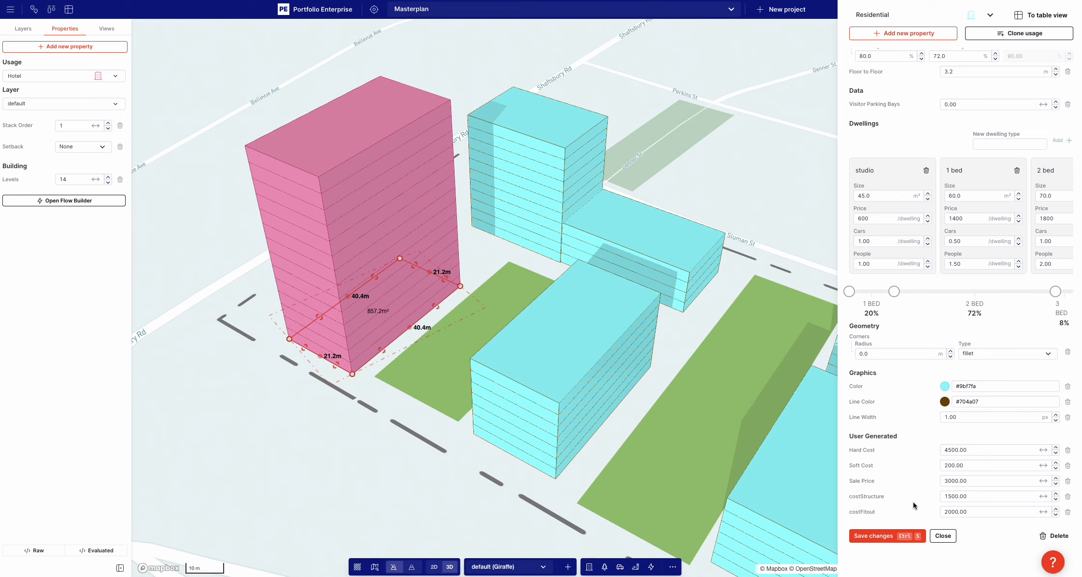
Set the Residential usage's color to the yellow #fadf9b
left_click(945, 385)
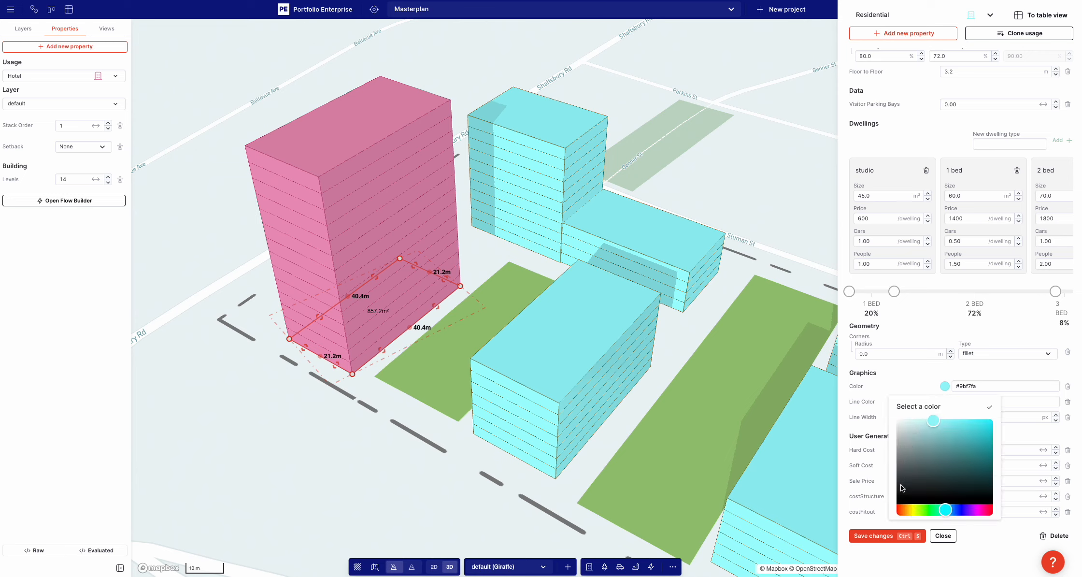
left_click(911, 510)
left_click(921, 390)
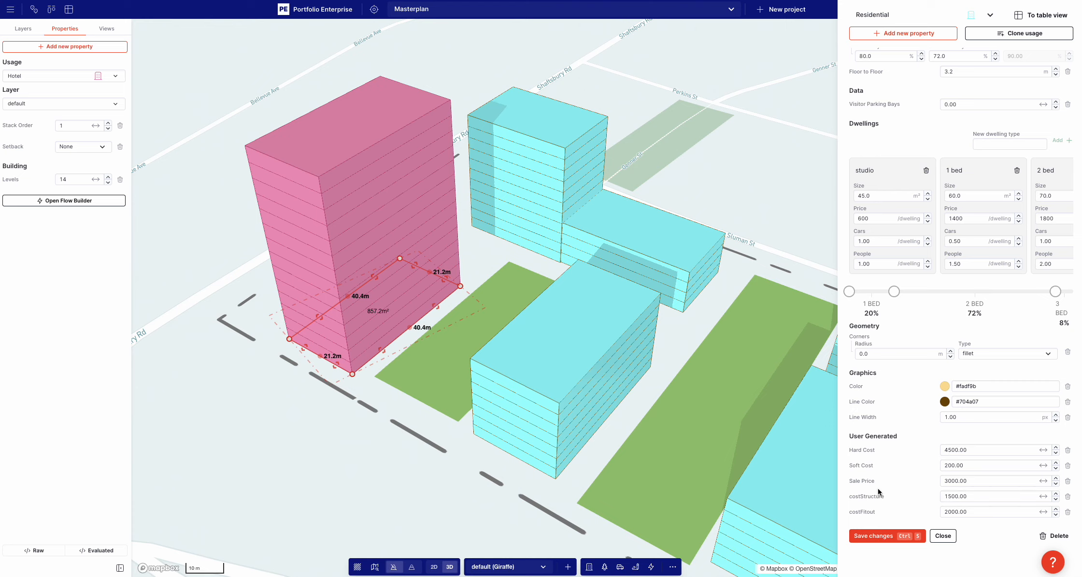
Remove Hard Cost and Soft Cost from the Residential usage, then set its Sale Price to 8000 and save the usage
left_click(1068, 450)
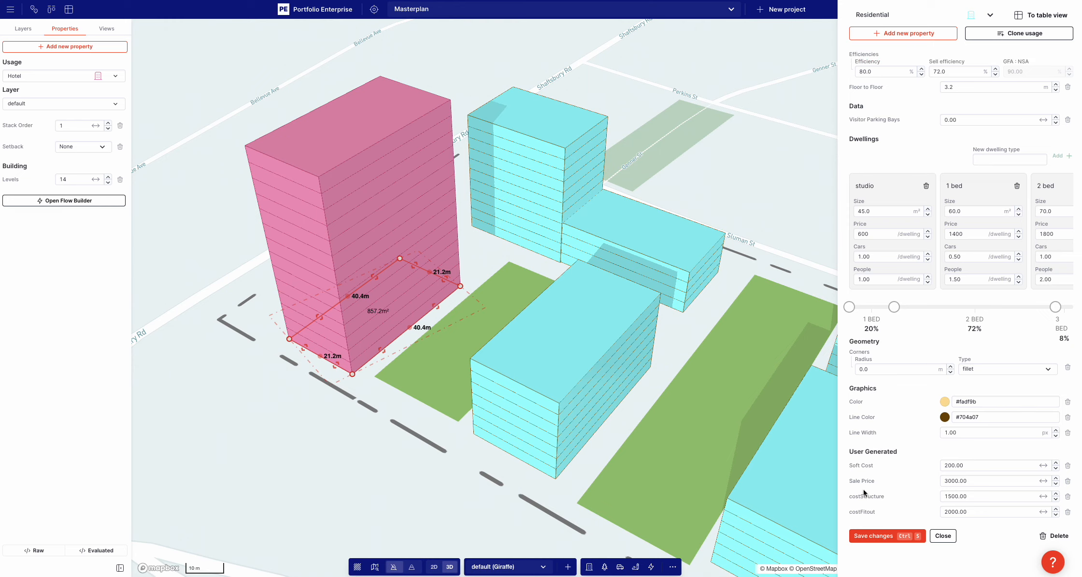
left_click(1068, 466)
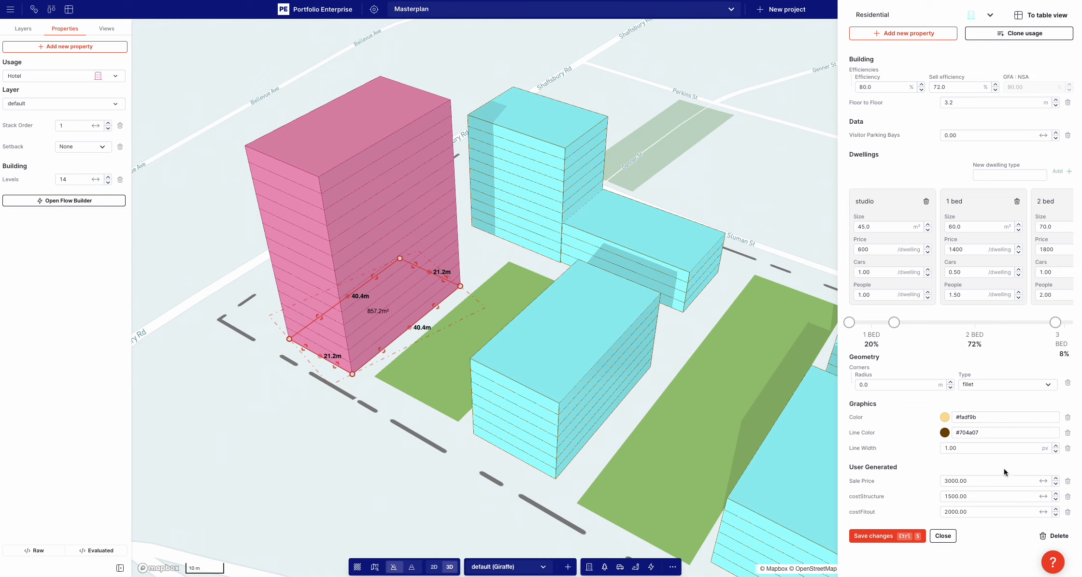
double_click(962, 480)
type("8")
left_click(875, 536)
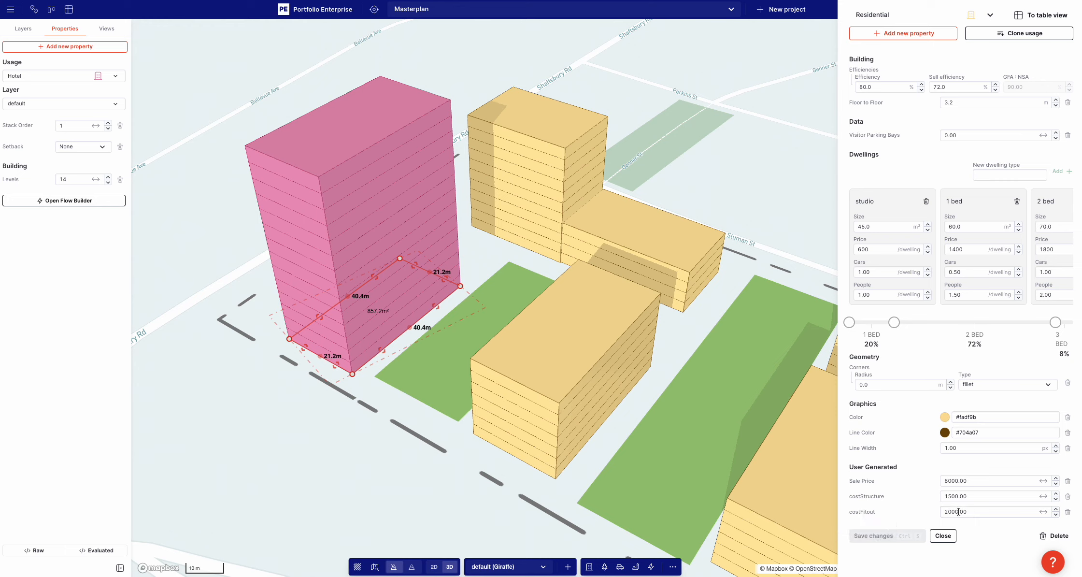
left_click(727, 146)
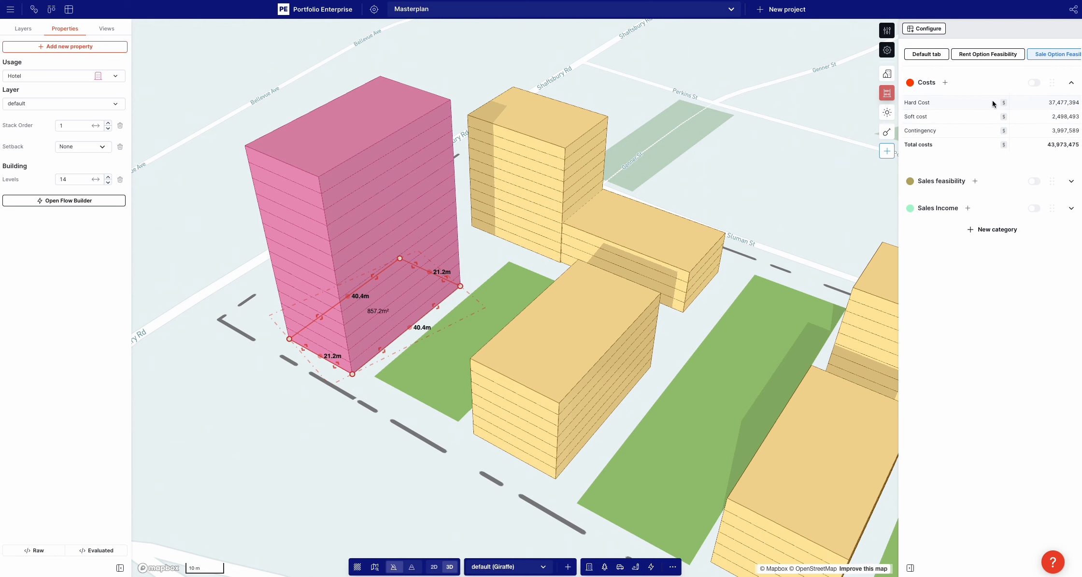
Replace component B of the Hard Cost measure with the costStructure property
left_click(917, 102)
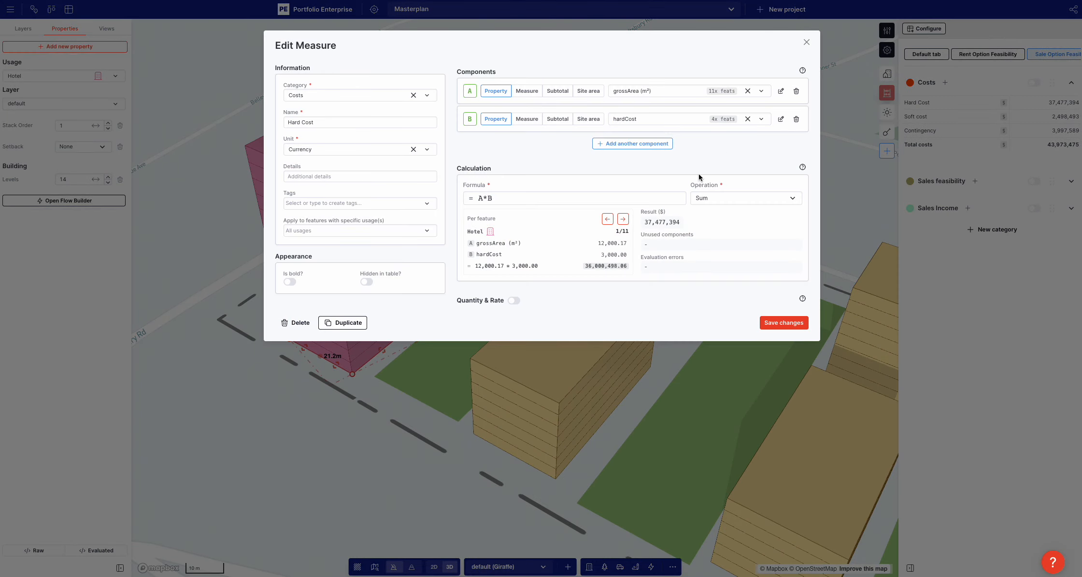
left_click(623, 219)
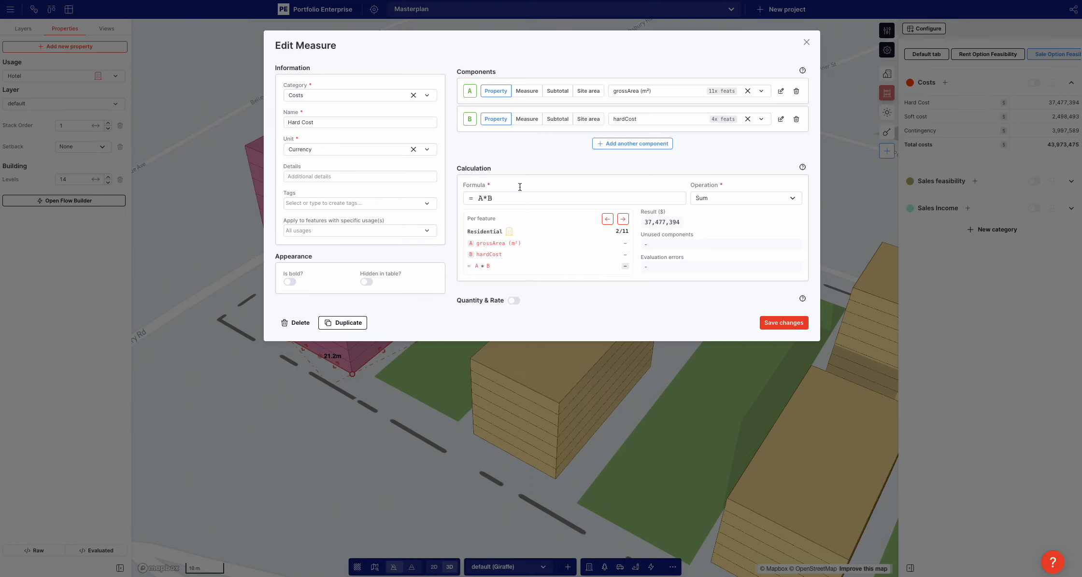
left_click(679, 120)
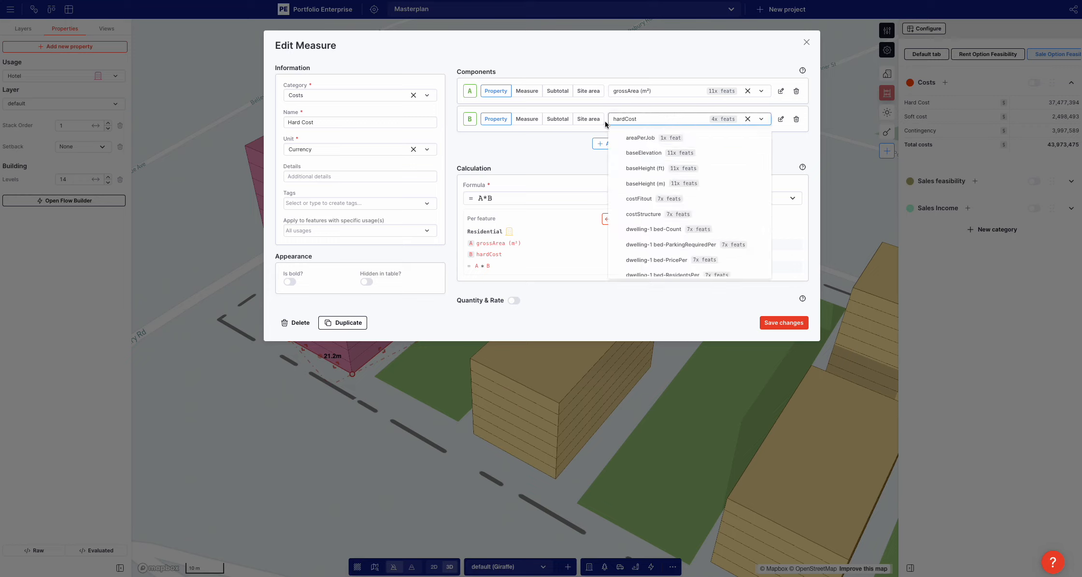
left_click(638, 214)
Add a third component to the Hard Cost measure that uses the costFitout property
left_click(623, 145)
left_click(638, 147)
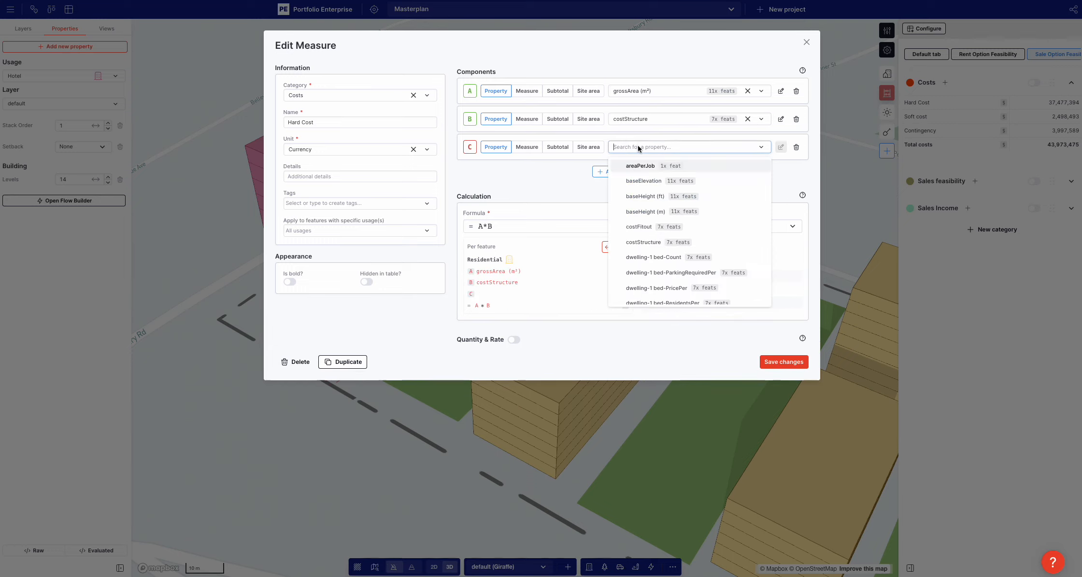
type("os")
key("BackSpace")
key("BackSpace")
type("co")
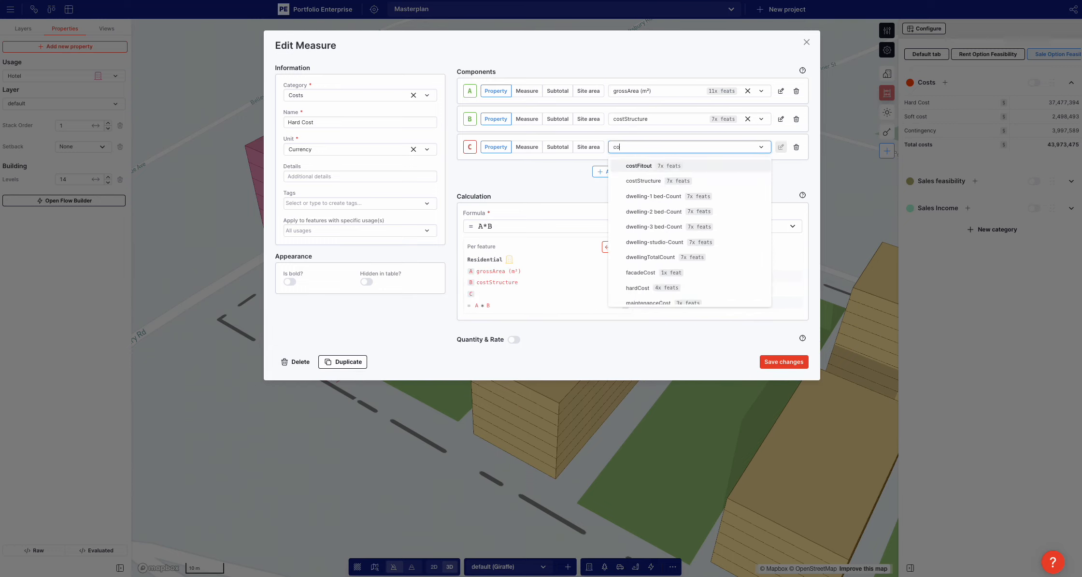
left_click(638, 166)
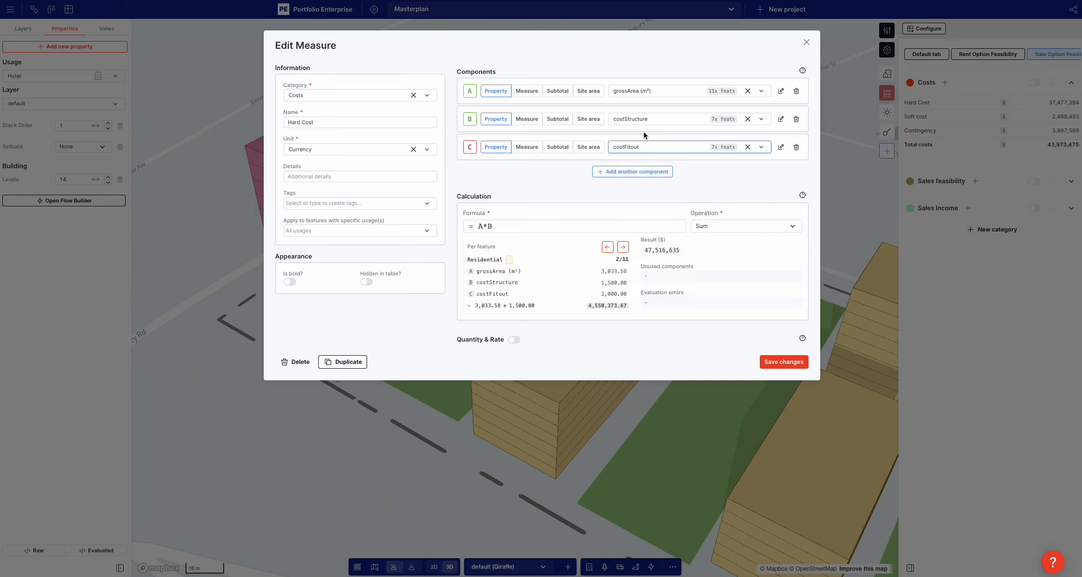
Change the Hard Cost formula to A*(B+C) and step through its per-feature calculation
left_click(551, 225)
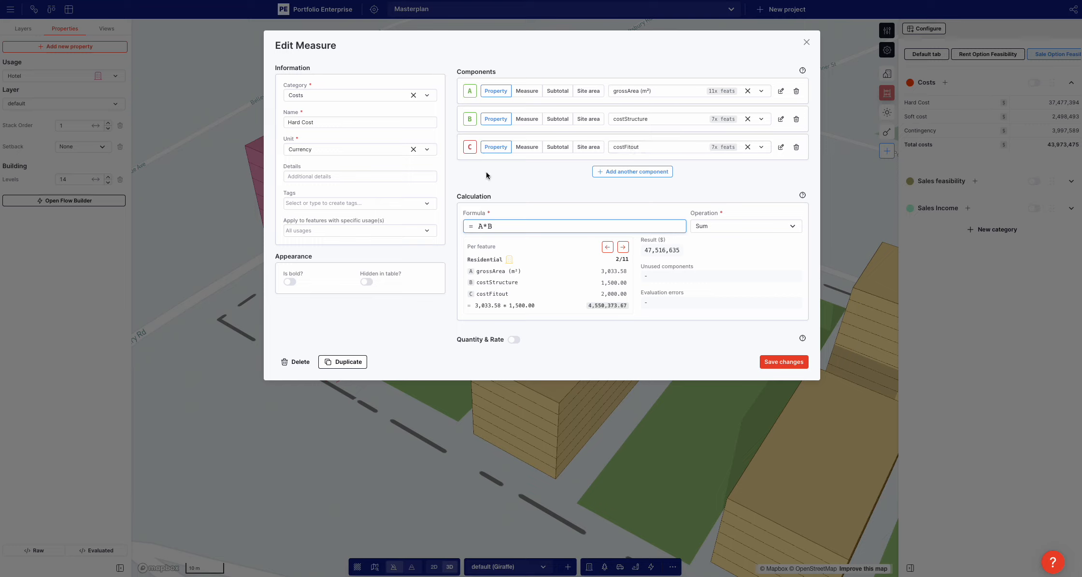
key("BackSpace")
type("(B")
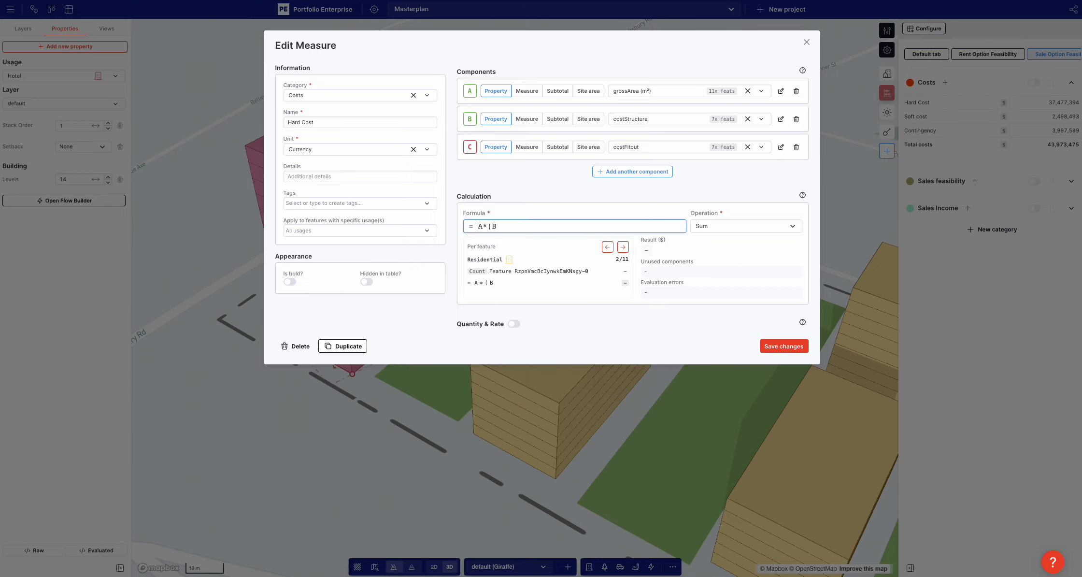
type("+C")
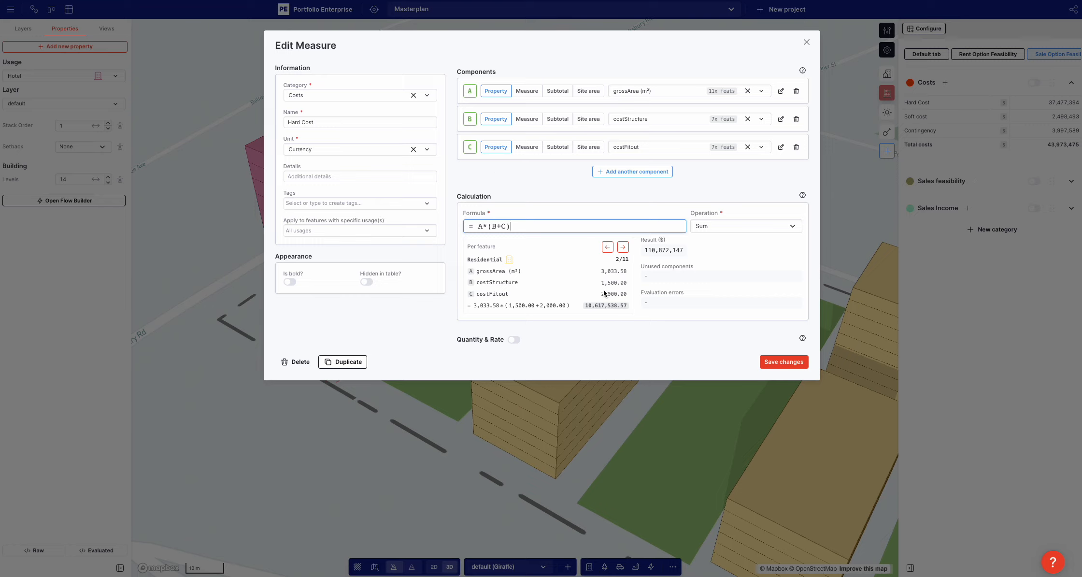
triple_click(624, 247)
left_click(625, 247)
left_click(625, 246)
left_click(625, 247)
left_click(625, 247)
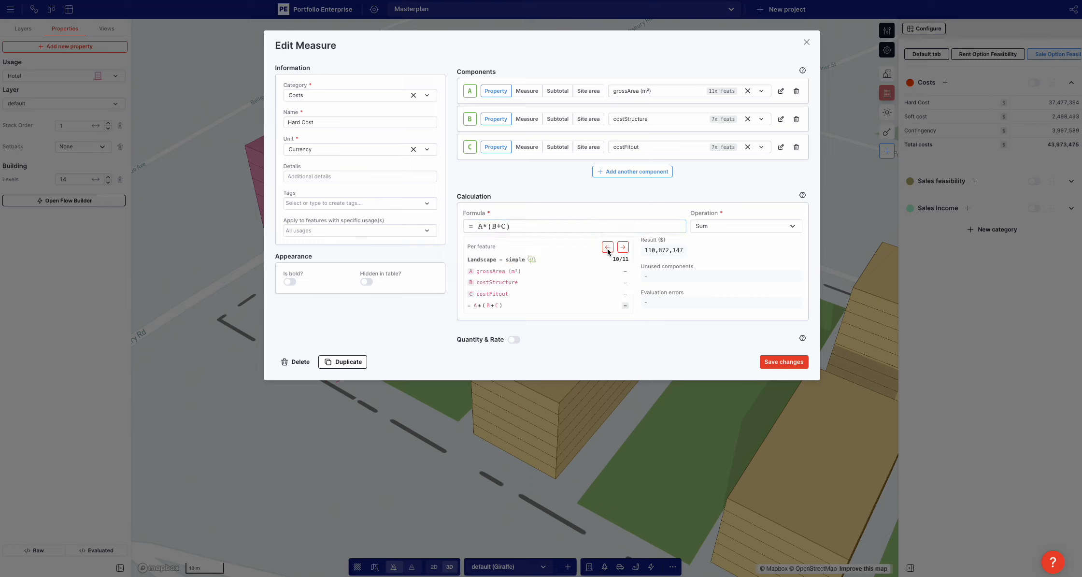
Check the Hard Cost calculation for a Residential feature and save the measure
left_click(607, 248)
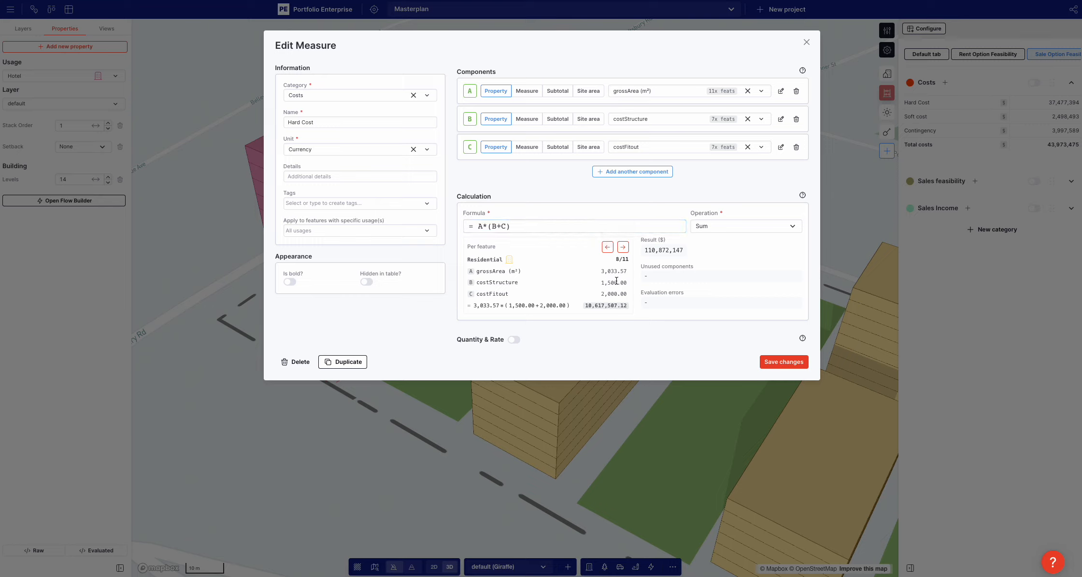
left_click(787, 362)
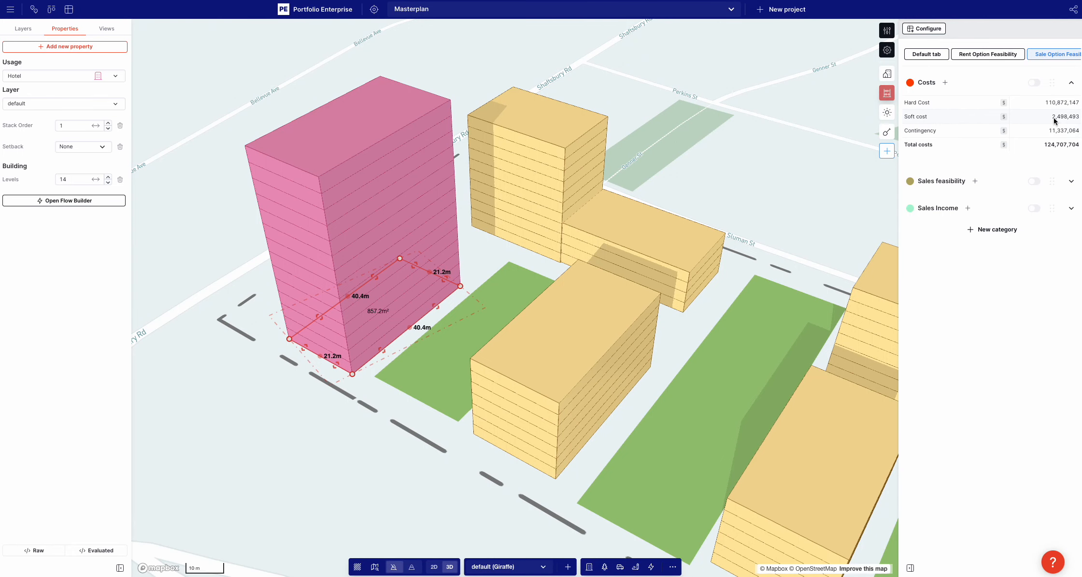
Reopen the Hard Cost measure, compare its calculation for the Hotel and Residential features, and close it without changes
left_click(921, 106)
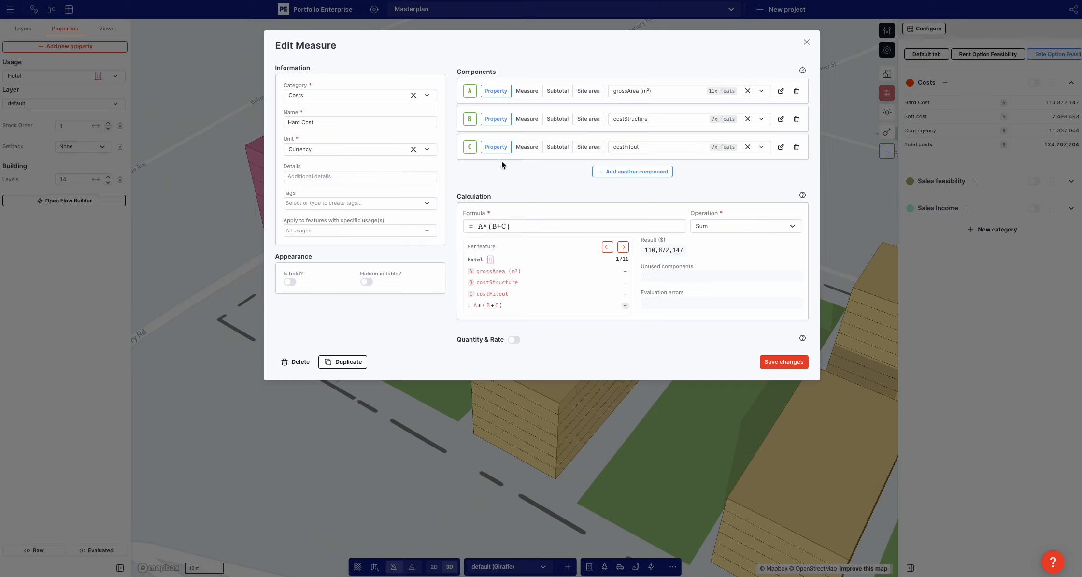
left_click(607, 247)
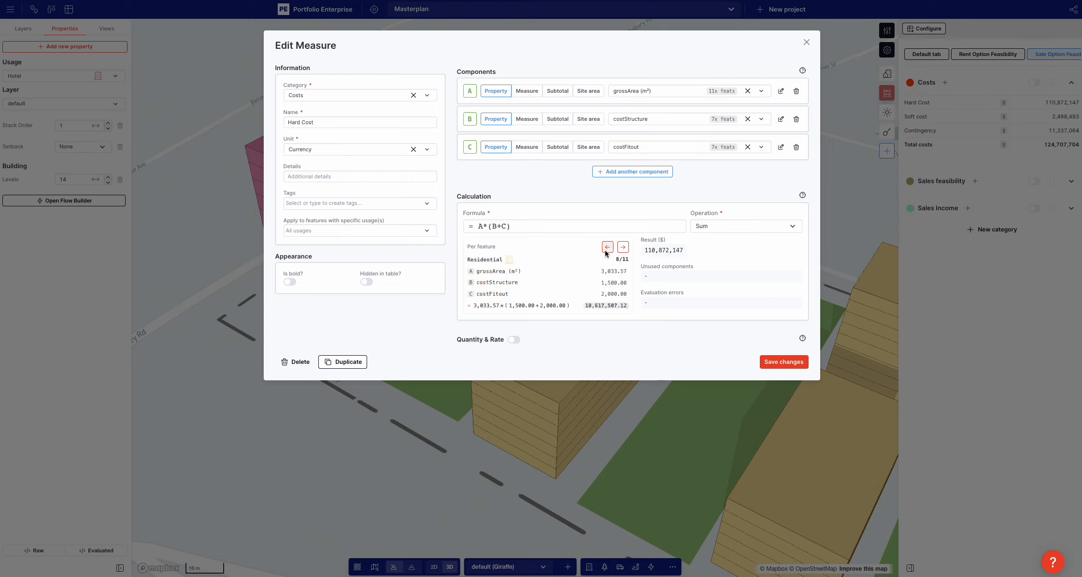
left_click(606, 250)
left_click(606, 248)
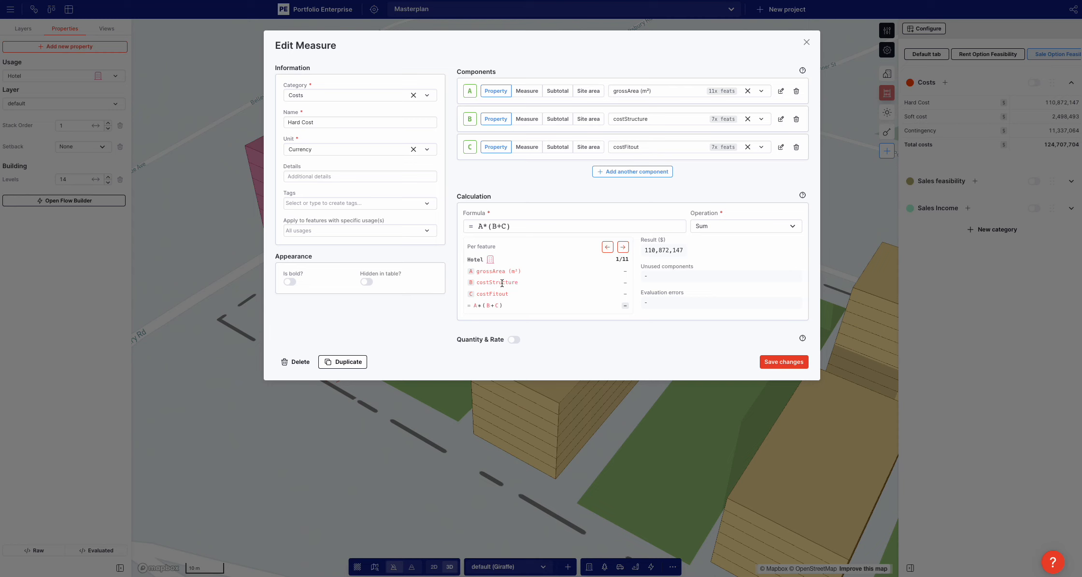
left_click(493, 506)
Select the Hotel building, open its usage settings and add the costStructure property
scroll(707, 189, "down", 5)
left_click(766, 170)
left_click_drag(765, 170, 653, 171)
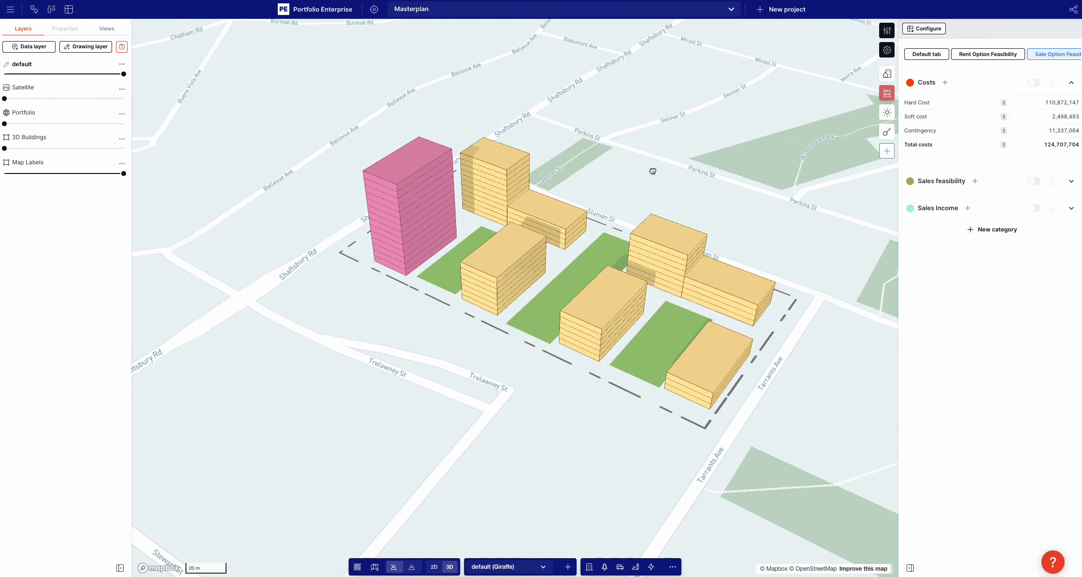
scroll(653, 171, "up", 5)
scroll(712, 137, "down", 8)
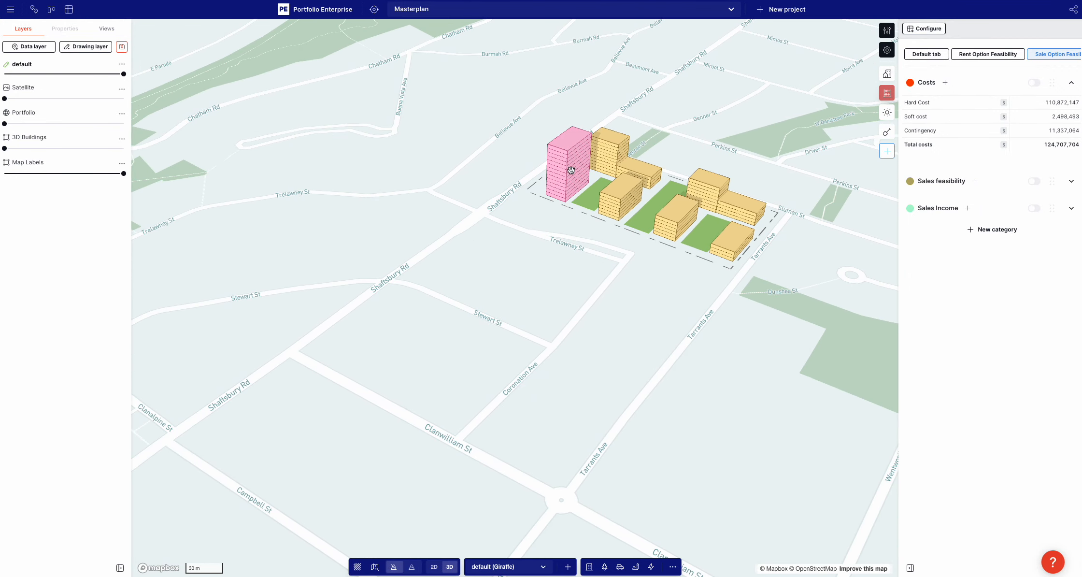
left_click(571, 170)
left_click(888, 31)
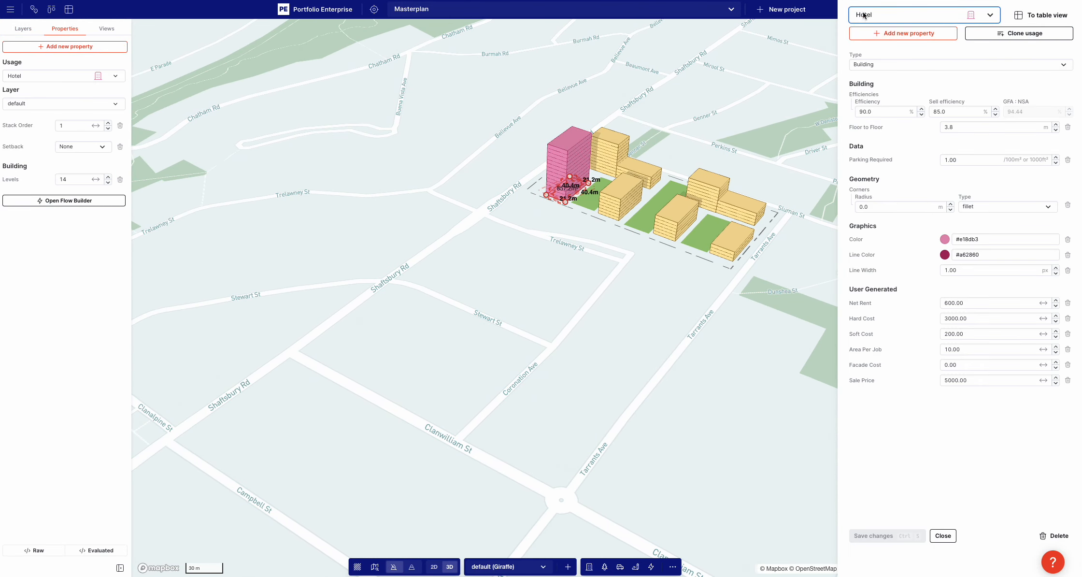
left_click(884, 34)
type("c")
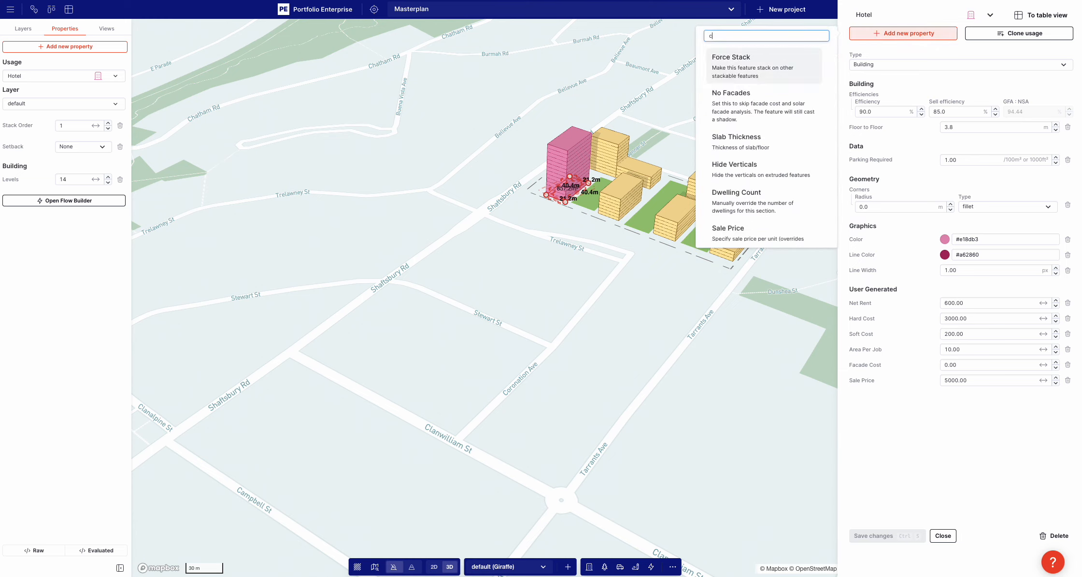
type("ost")
left_click(750, 98)
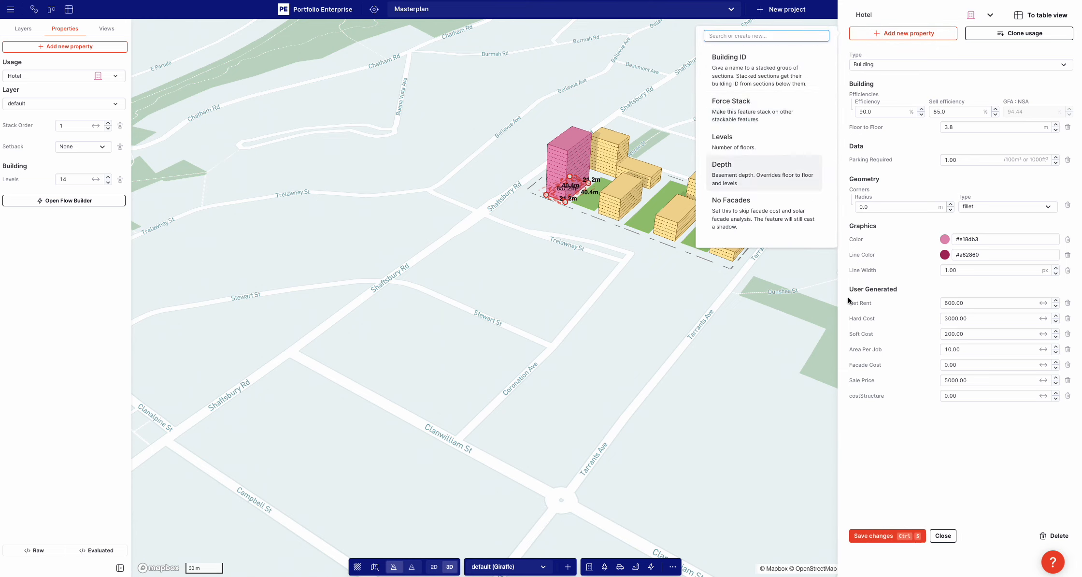
Set the Hotel usage's costStructure to 2000 and save the usage
left_click(967, 396)
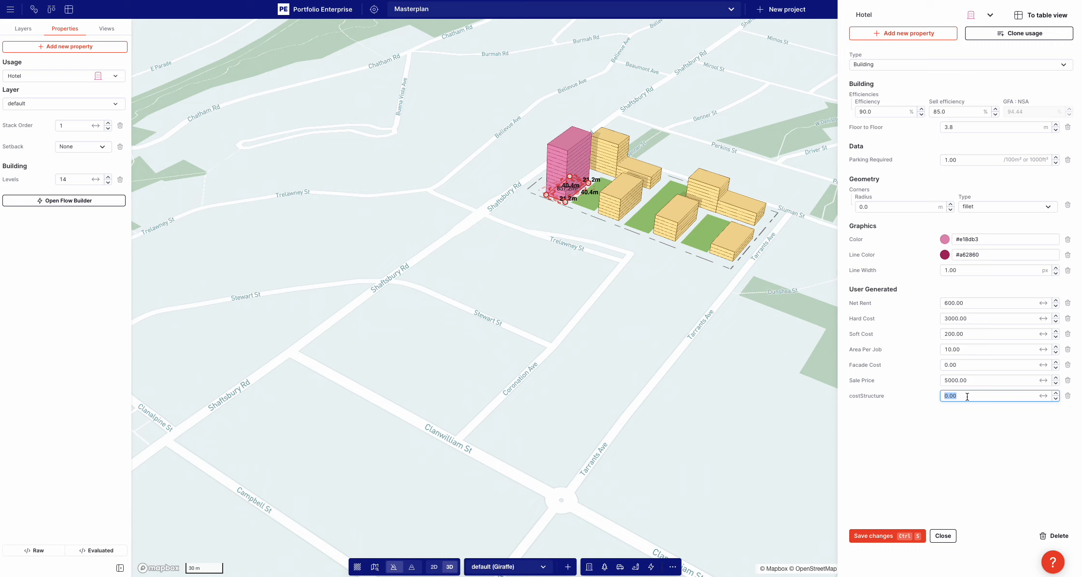
type("2000")
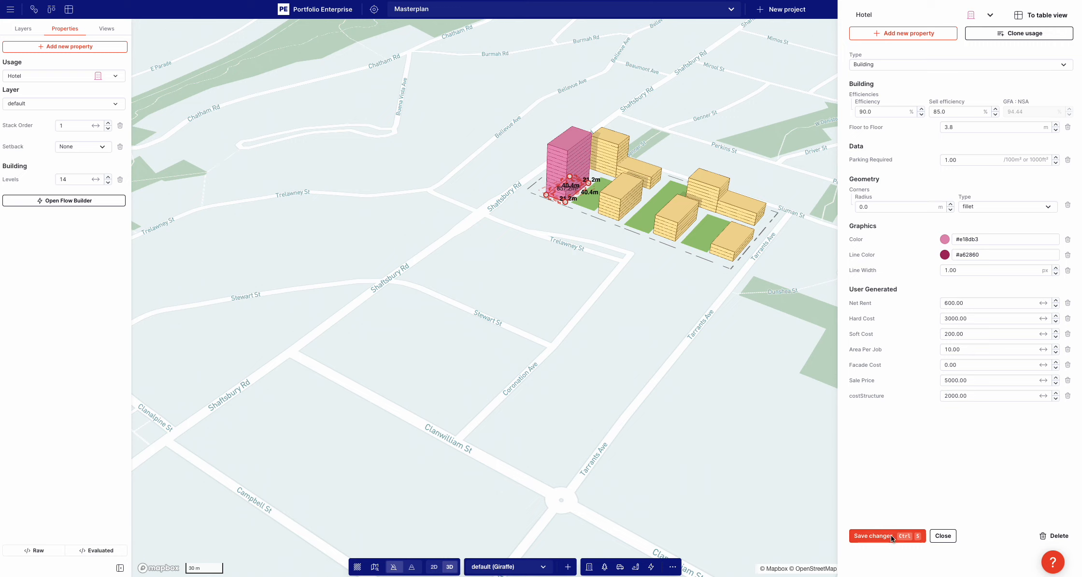
left_click(892, 536)
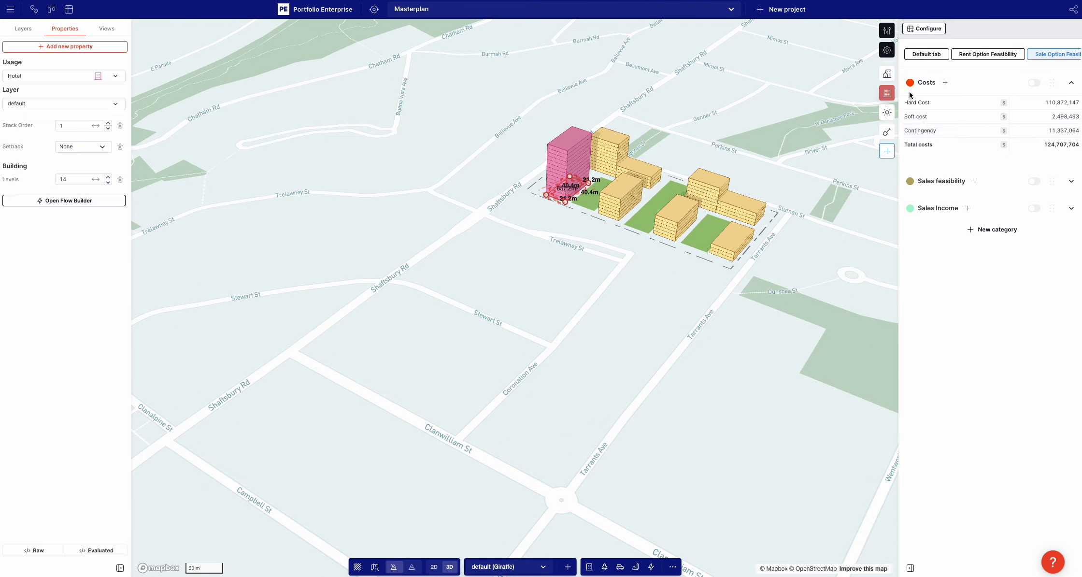
Step through the Hard Cost breakdown feature by feature to examine each building's area and cost inputs
left_click(1072, 103)
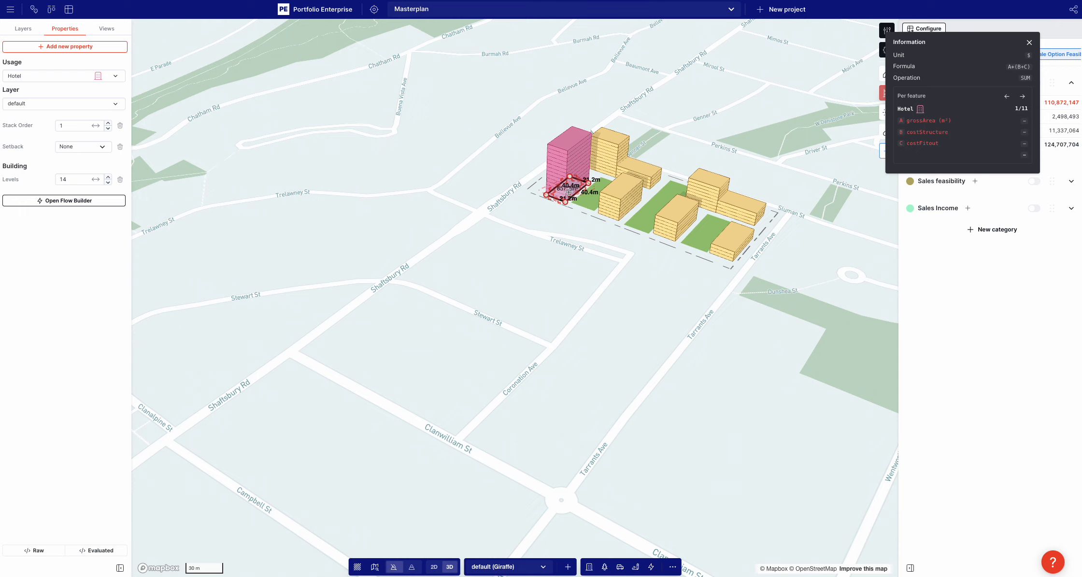
left_click(1022, 96)
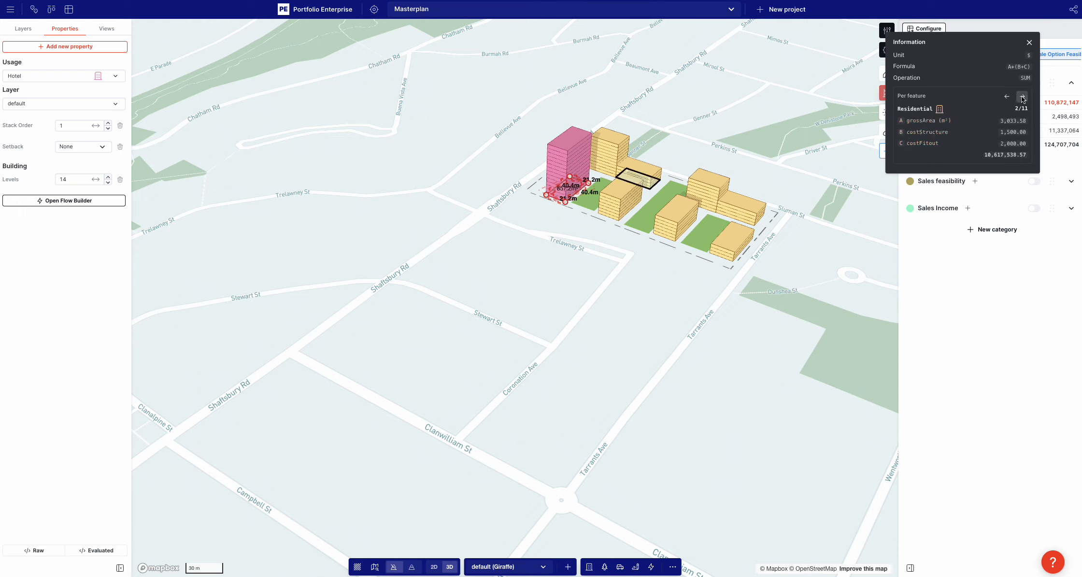
left_click(1021, 96)
left_click(1021, 97)
left_click(1020, 96)
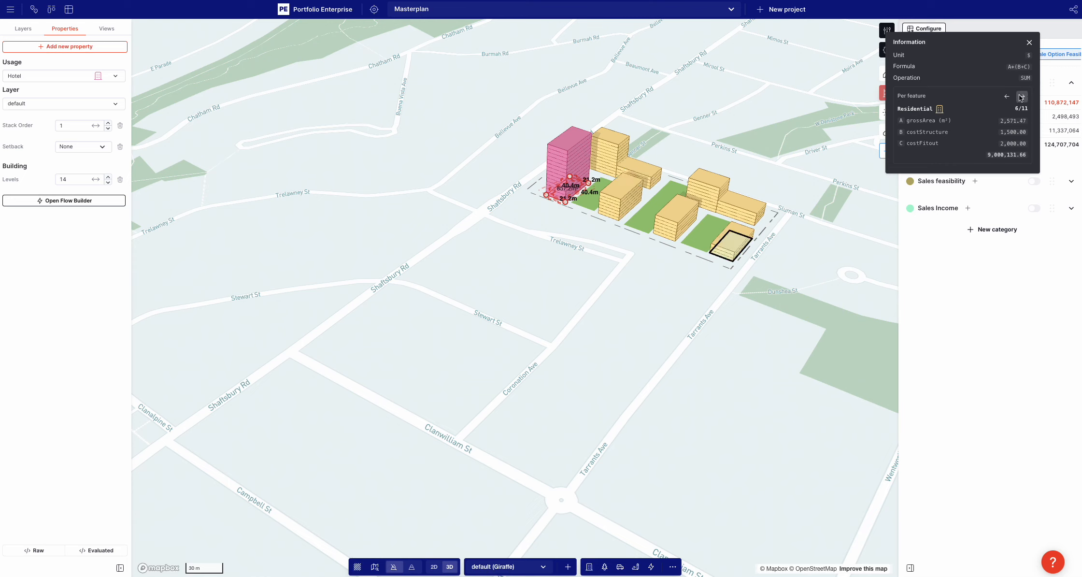
left_click(1020, 96)
left_click(1020, 96)
left_click(1020, 96)
left_click(1021, 97)
left_click(1020, 97)
left_click(1020, 97)
left_click(1020, 97)
left_click(1021, 97)
left_click(1021, 96)
left_click(1021, 96)
left_click(1020, 96)
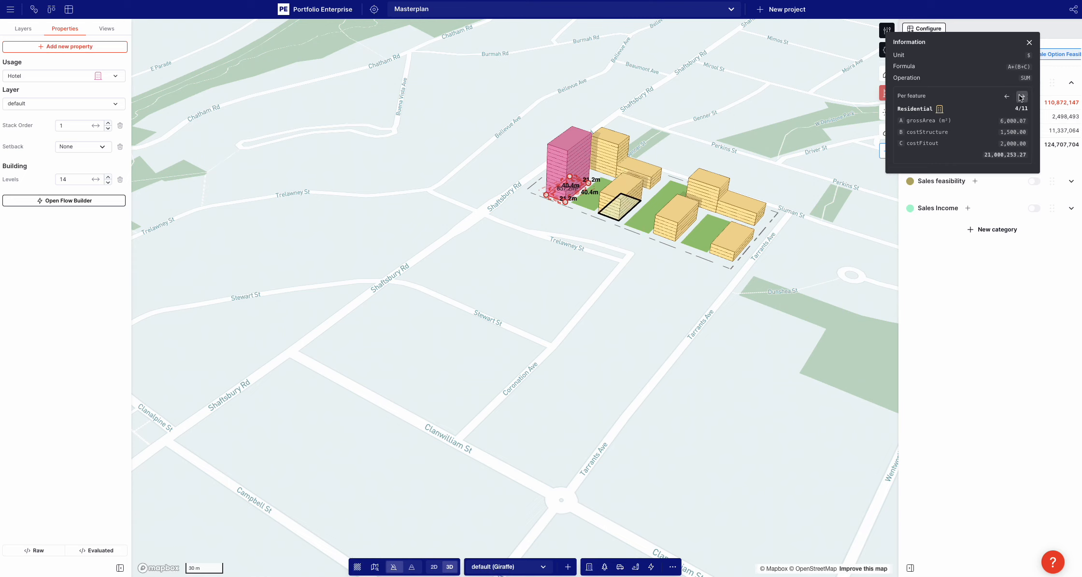
left_click(1021, 97)
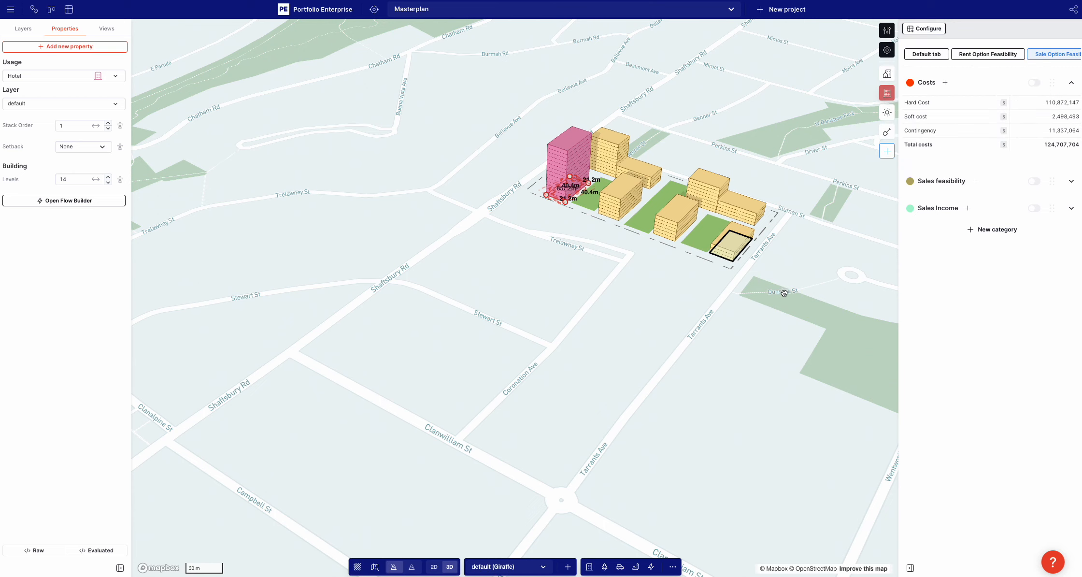
Try to rename the Hard Cost measure to Total build cost
left_click(917, 103)
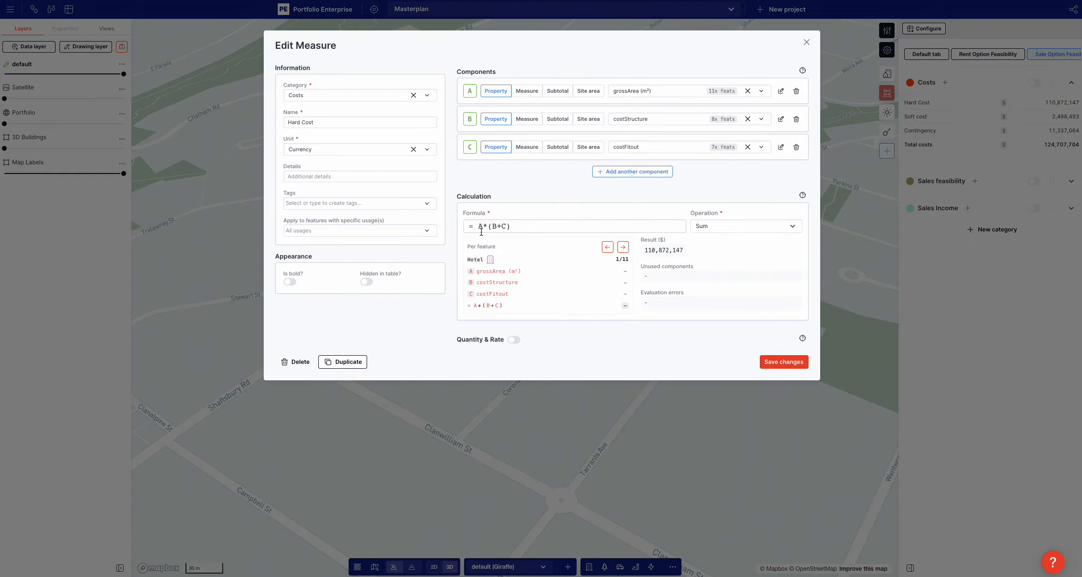
triple_click(306, 122)
type("St")
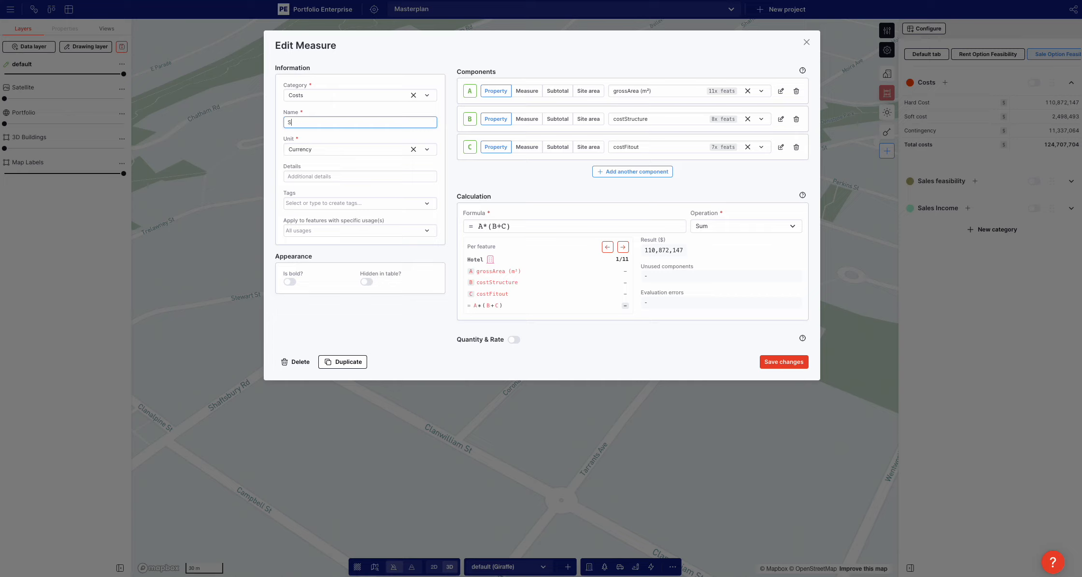
key("BackSpace")
type("Total build cost")
left_click(516, 170)
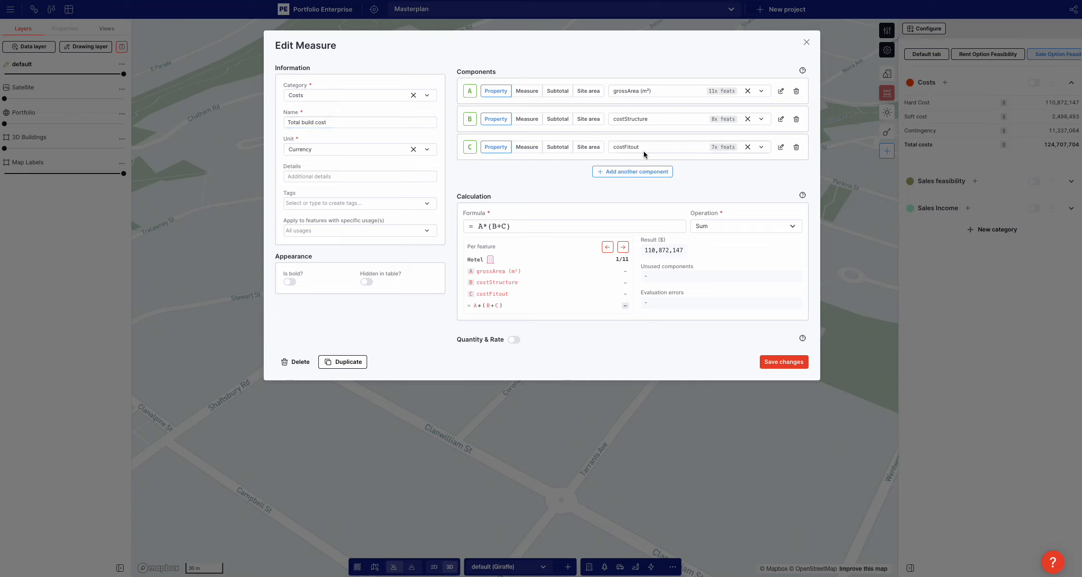
Edit the costFitout property across usages, set it to 2300 for Hotel, save the change and close the measure
left_click(781, 148)
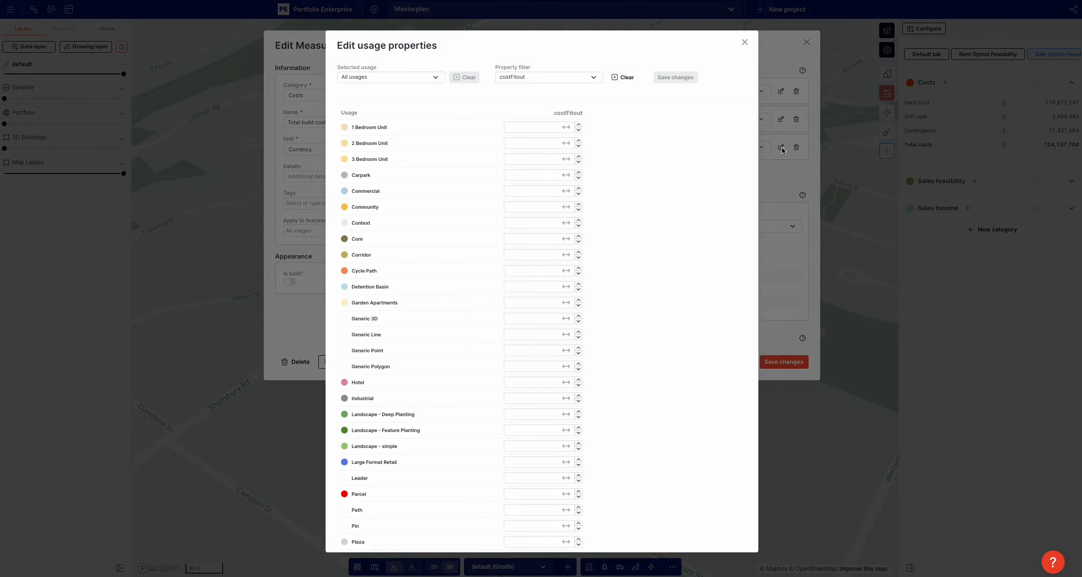
scroll(520, 133, "down", 4)
scroll(405, 296, "up", 4)
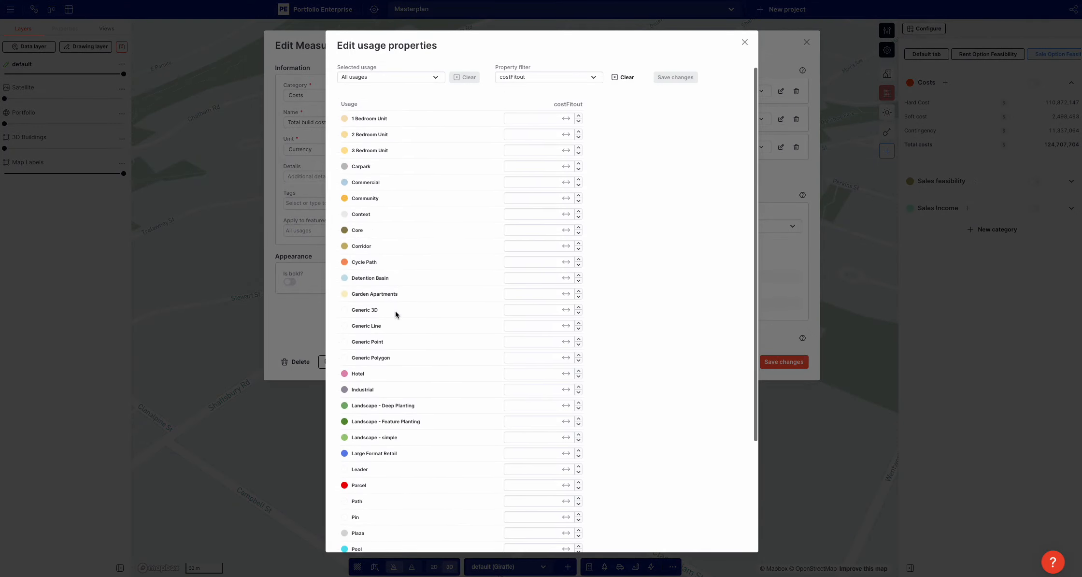
scroll(399, 126, "down", 4)
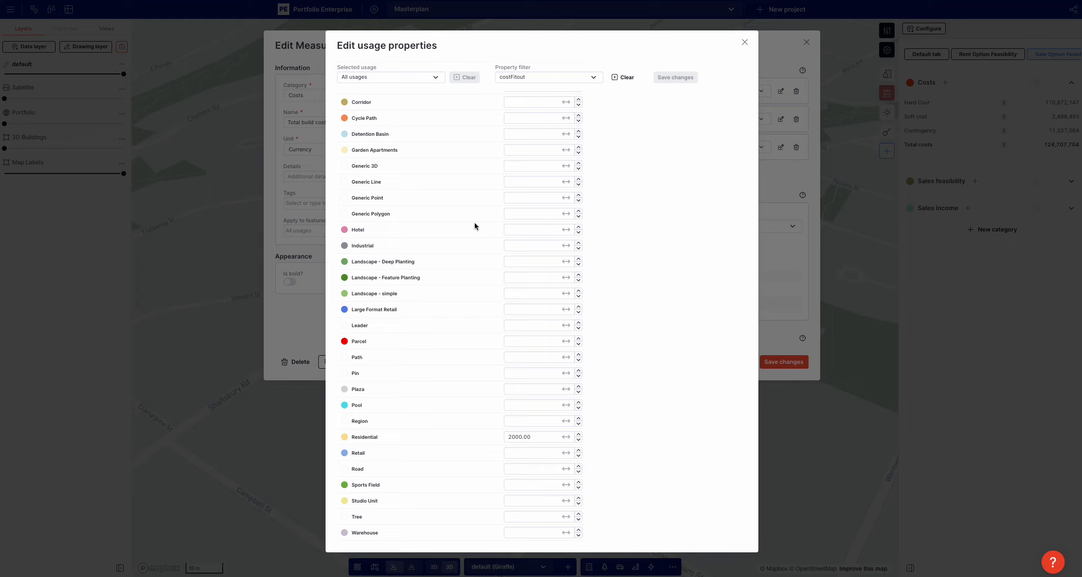
left_click(517, 226)
left_click(630, 225)
left_click(674, 77)
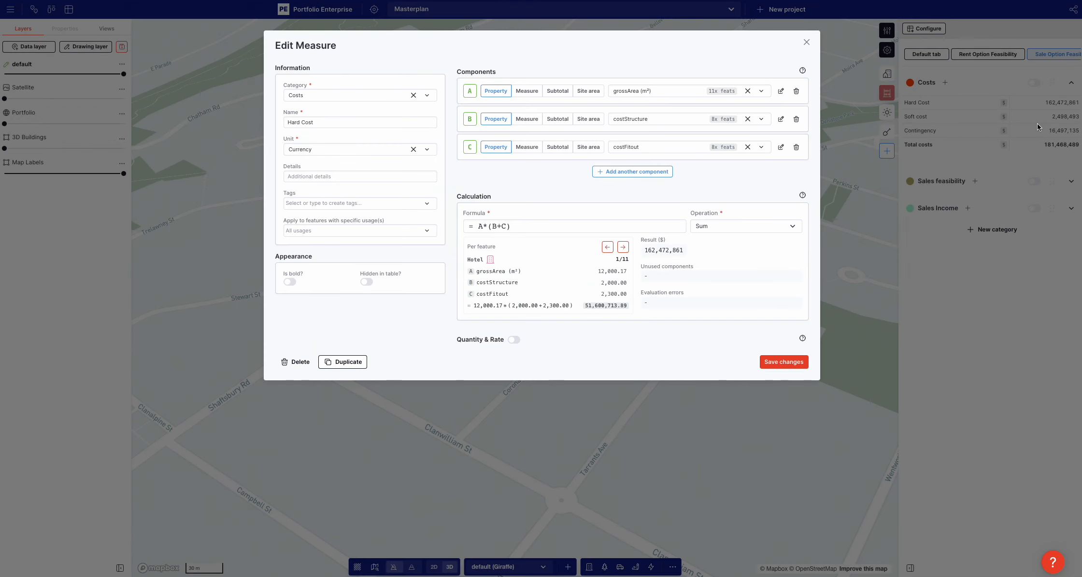
left_click(1038, 127)
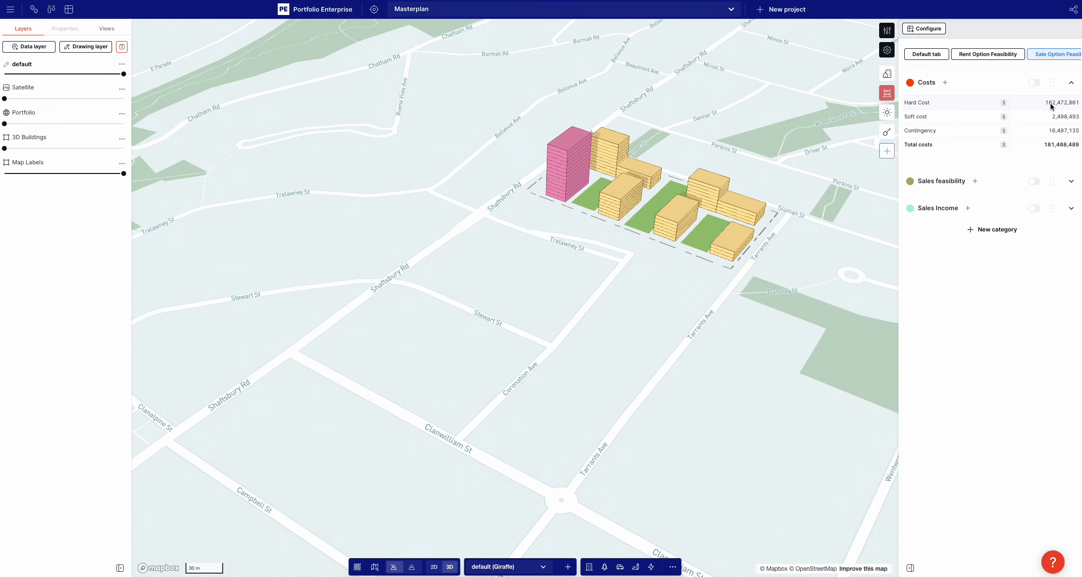
Examine the Hotel feature's cost inputs and result in the Hard Cost breakdown
left_click(1051, 103)
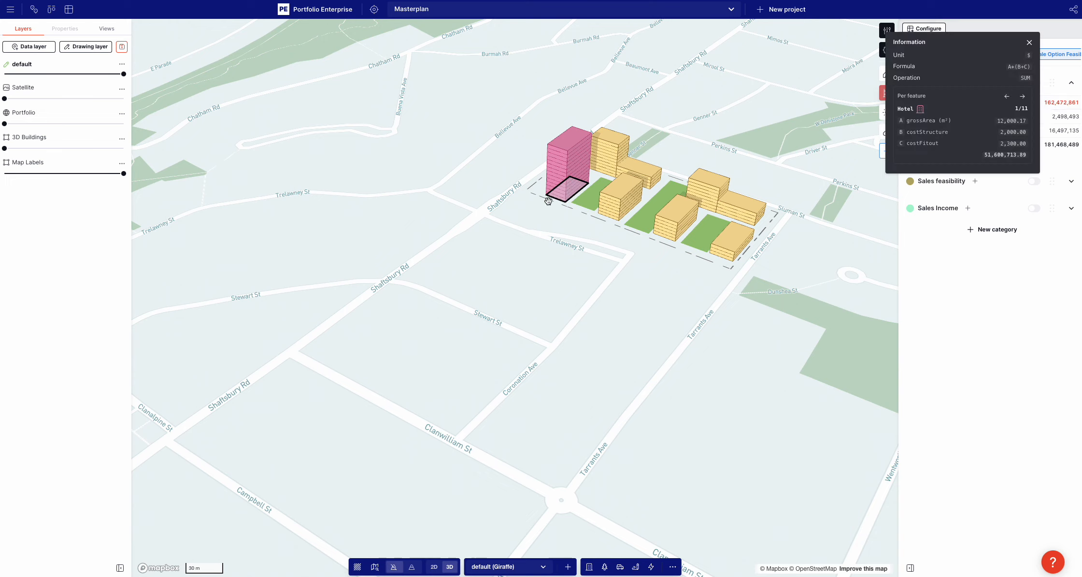
double_click(985, 155)
left_click(780, 253)
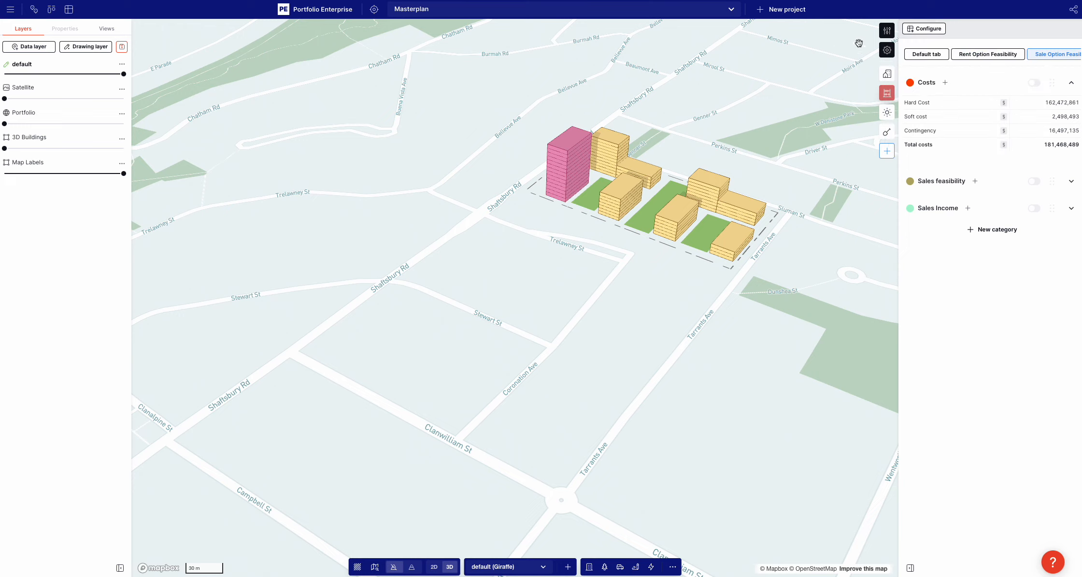
Review the Hotel usage's user-generated cost properties and how another property is added, leaving the usage unchanged
left_click(887, 31)
left_click(901, 21)
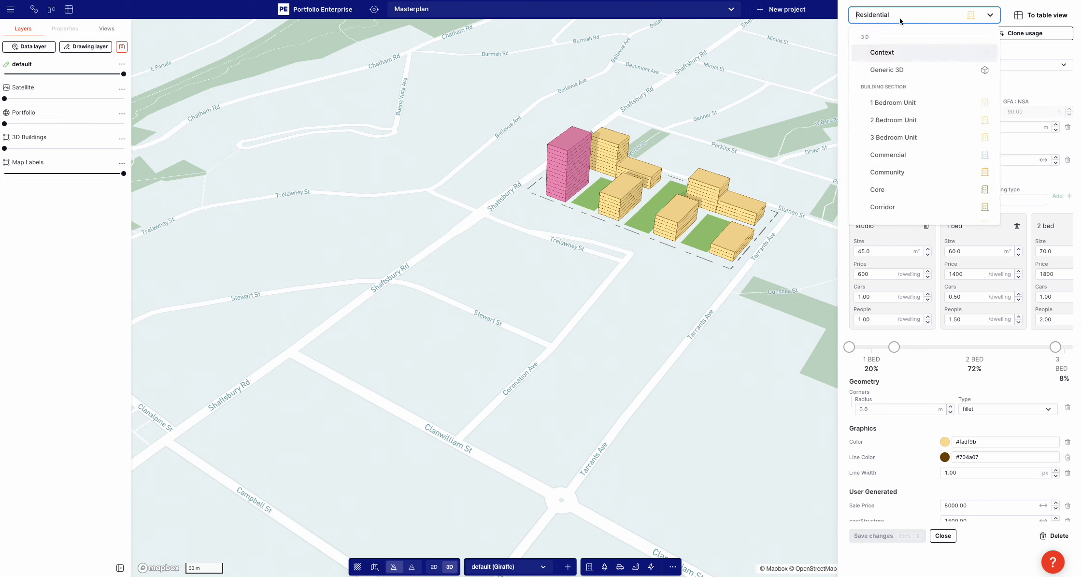
type("hot")
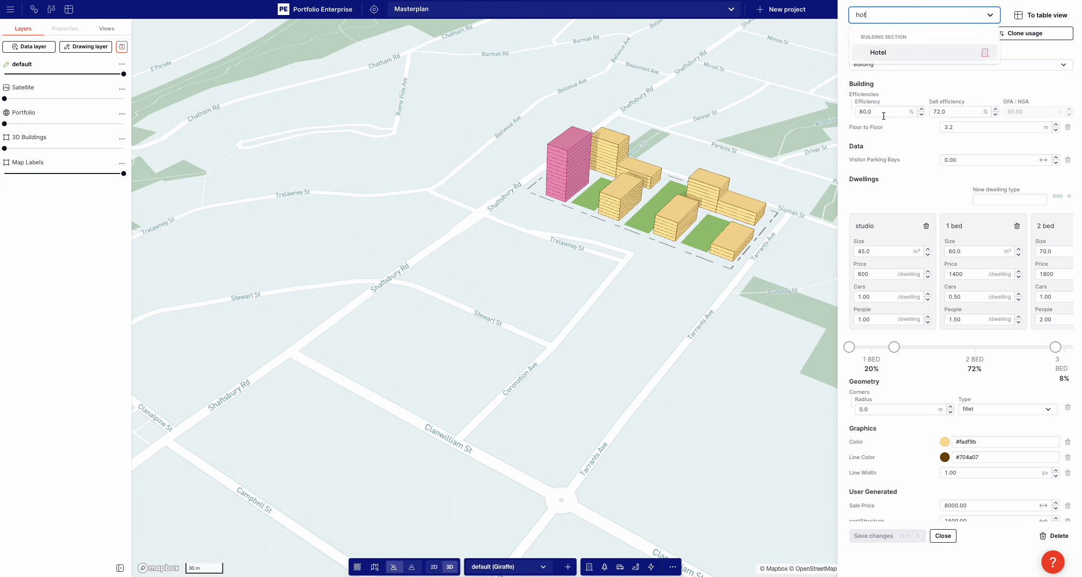
left_click(878, 52)
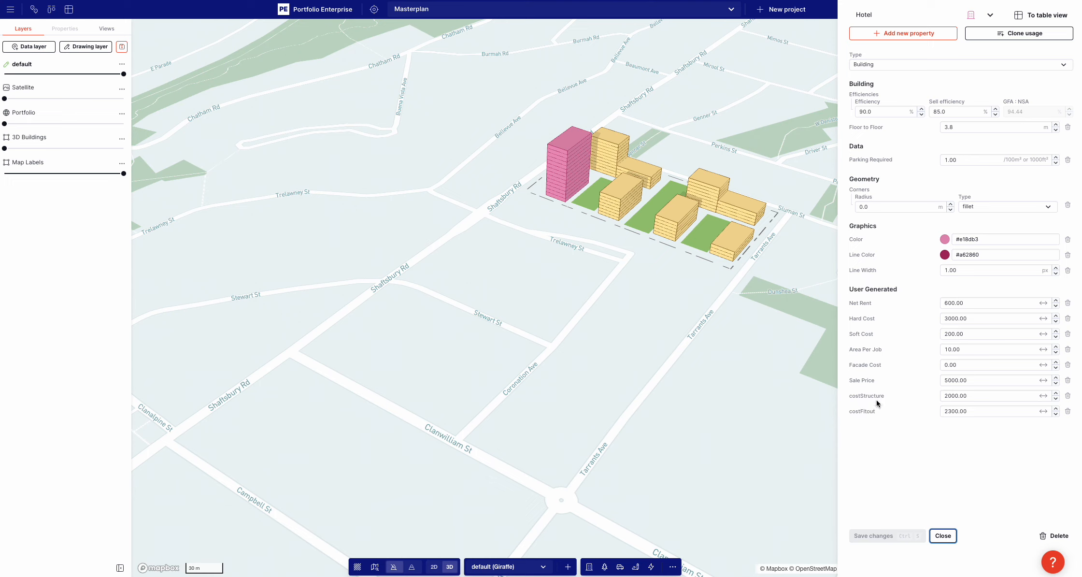
left_click(902, 33)
type("co")
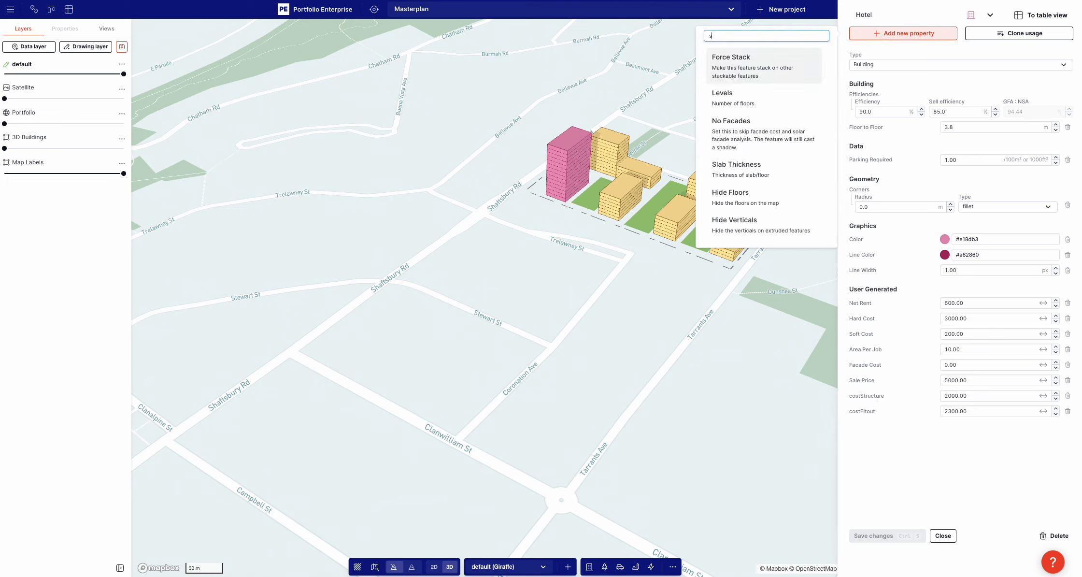
left_click(878, 391)
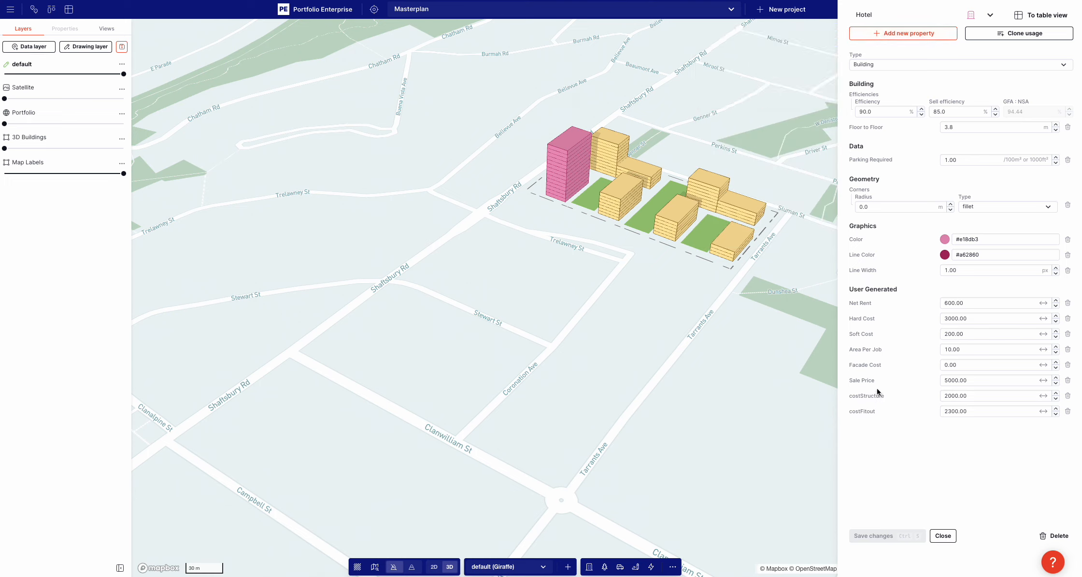
left_click(691, 354)
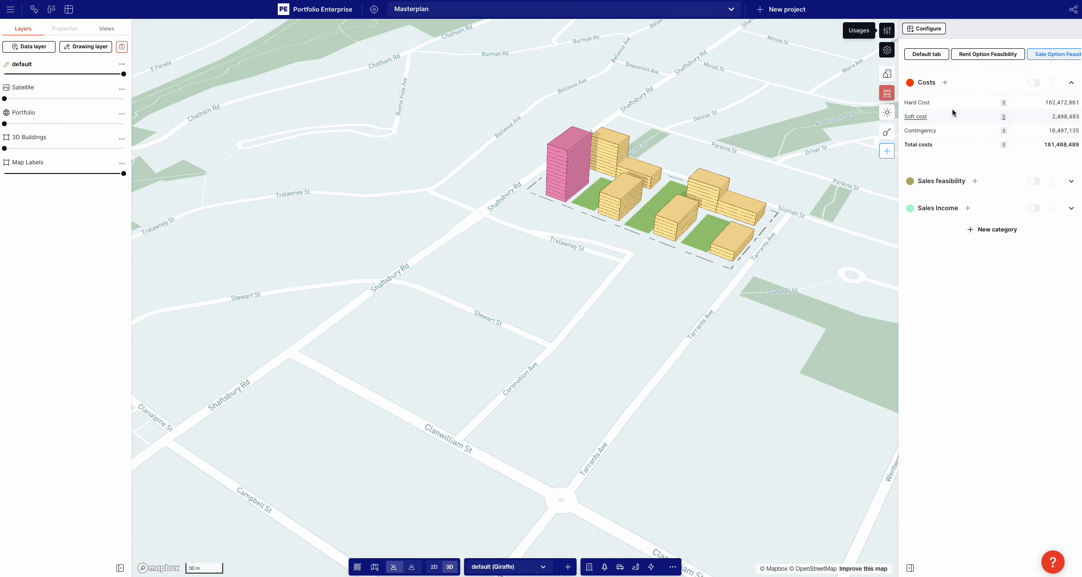
Edit the Hard Cost measure's costFitout property across usages, set Retail to 3000 and save the change
left_click(907, 101)
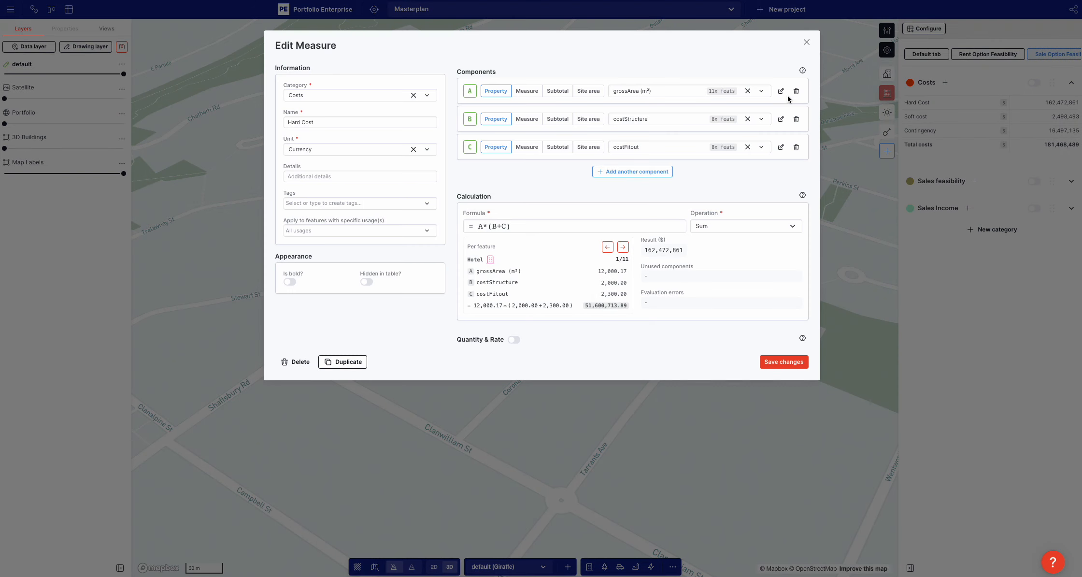
left_click(781, 148)
scroll(494, 292, "down", 3)
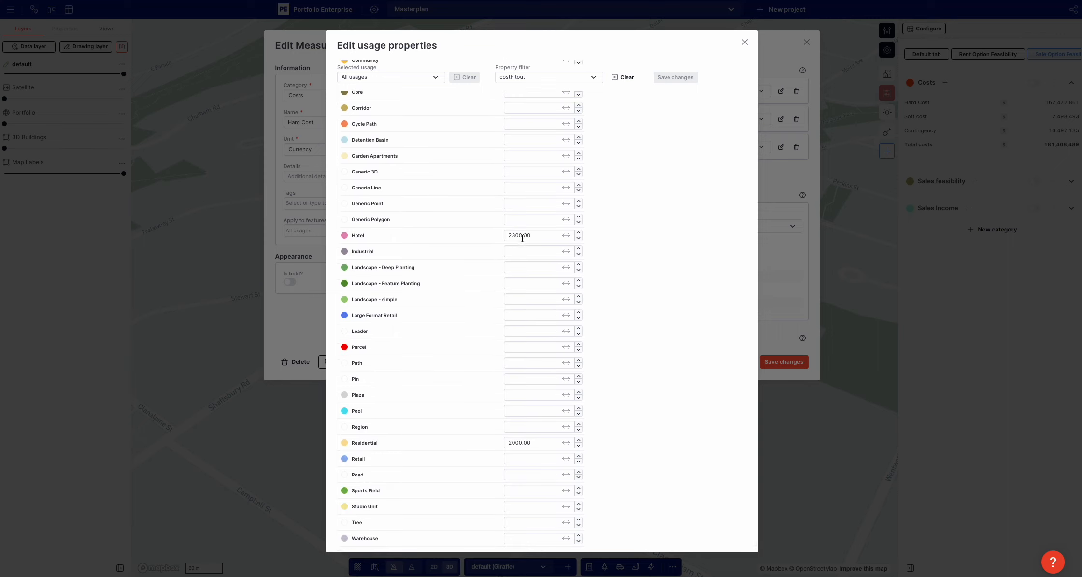
left_click(516, 456)
left_click(678, 215)
left_click(672, 78)
left_click(971, 97)
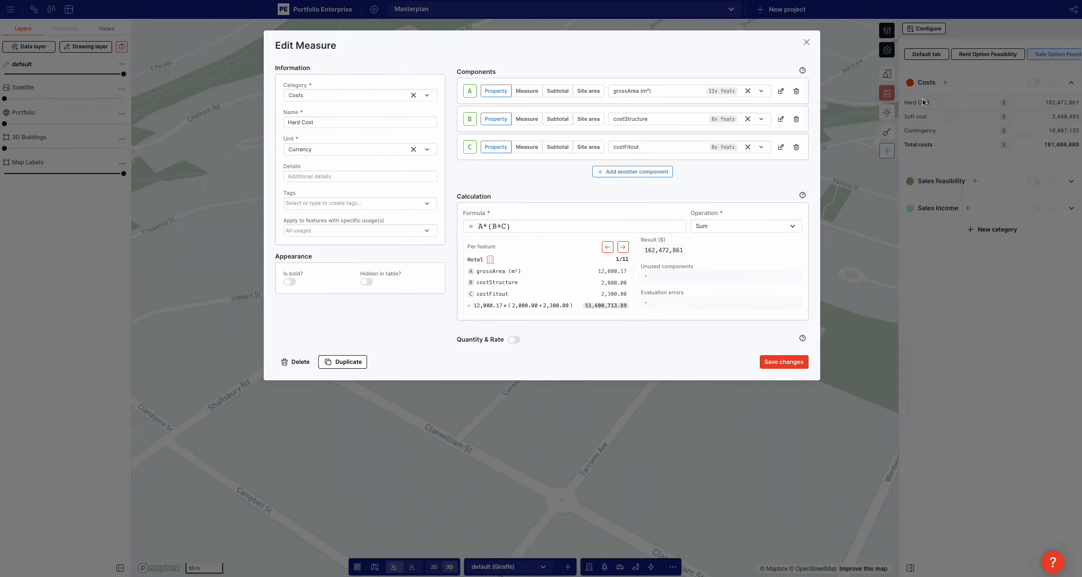
Edit the costStructure property across usages, set it to 2000 for Retail, save the change and close the Hard Cost measure
left_click(781, 119)
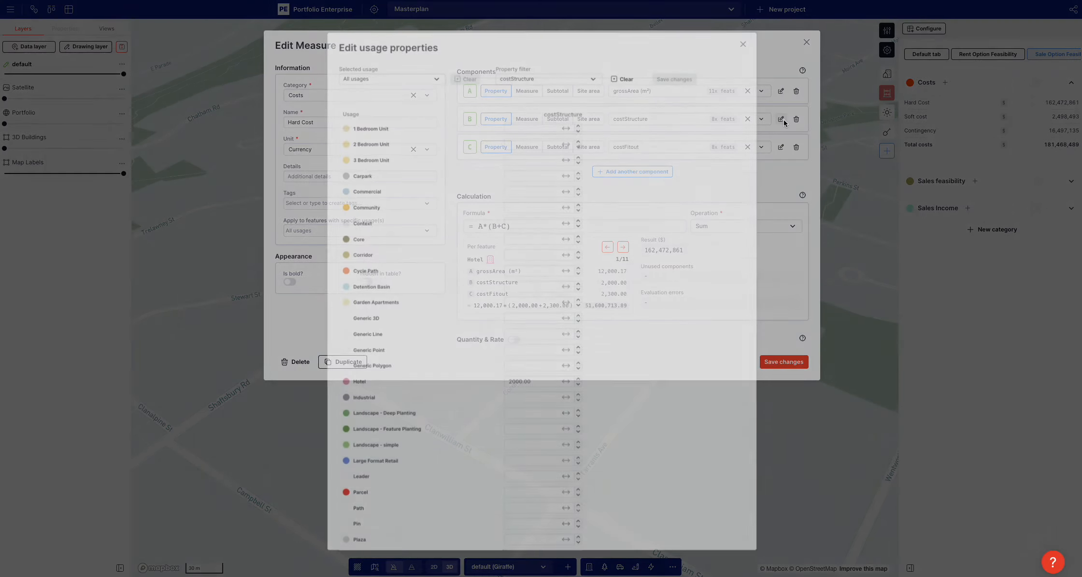
scroll(527, 300, "down", 2)
scroll(517, 492, "down", 1)
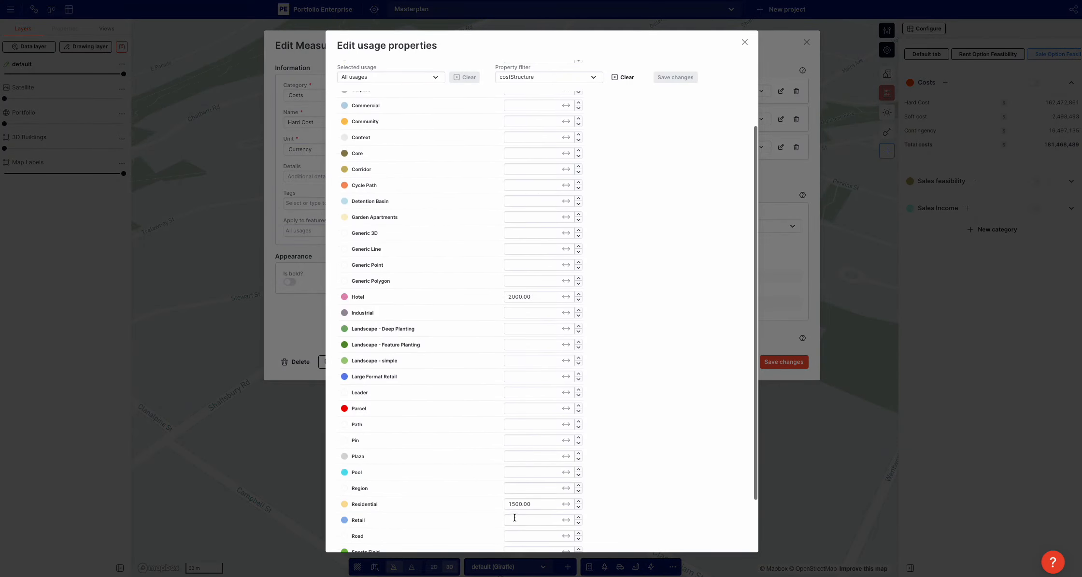
left_click(513, 518)
type("2000")
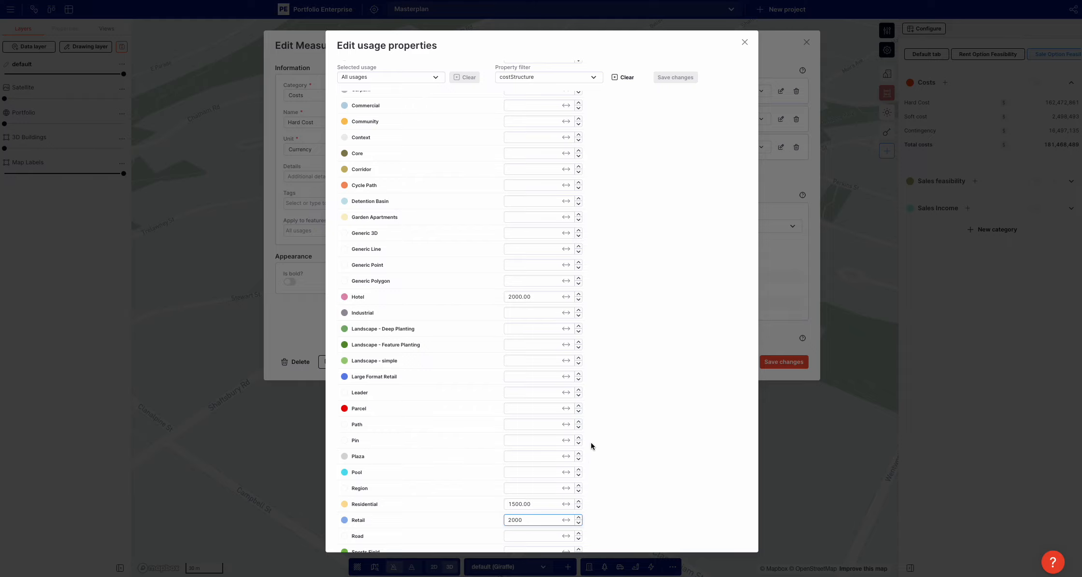
left_click(643, 427)
left_click(675, 79)
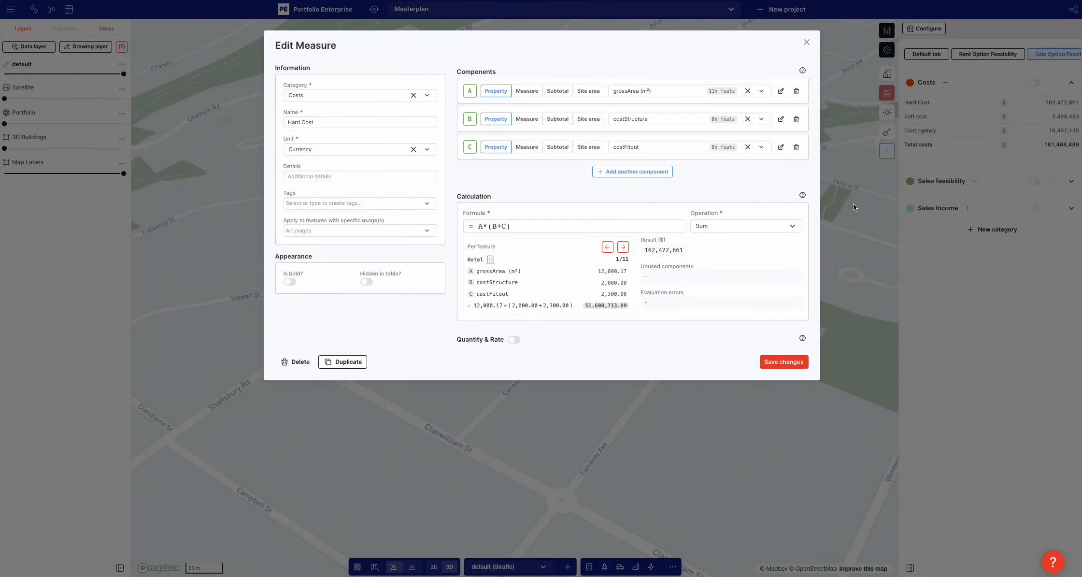
left_click(853, 207)
Duplicate the three-level residential block beside Tarrants Ave in place, with the copy at stack order 0 and one level
scroll(670, 323, "up", 5)
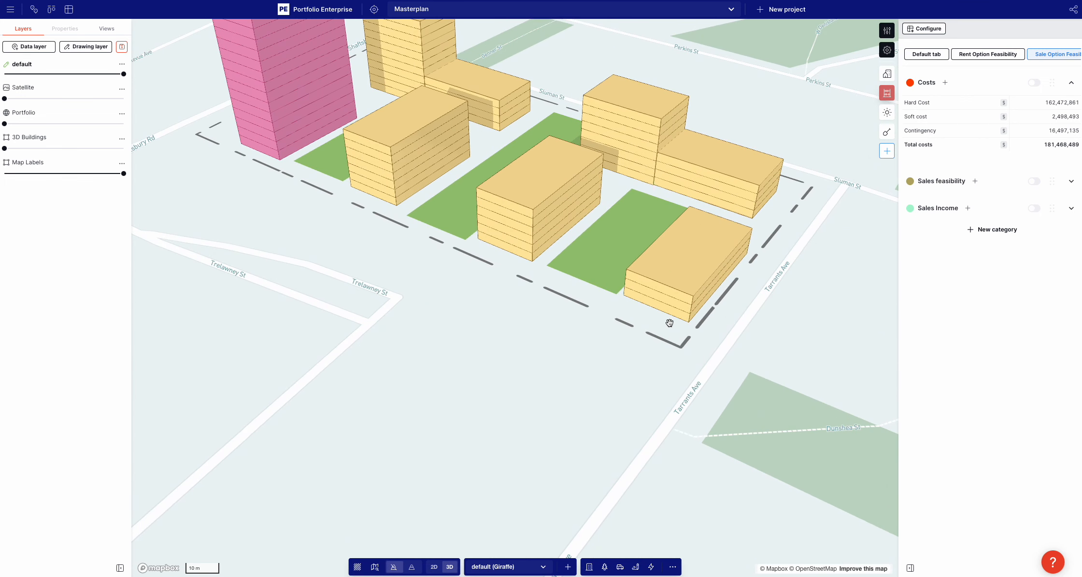
left_click(679, 277)
key("ctrl+c")
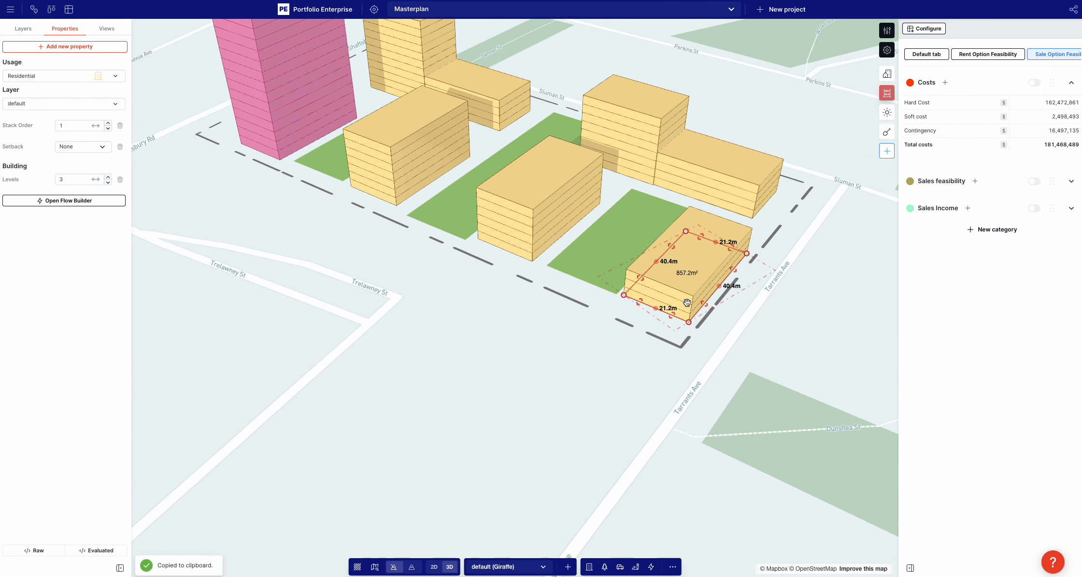
key("ctrl+v")
key("ctrl+z")
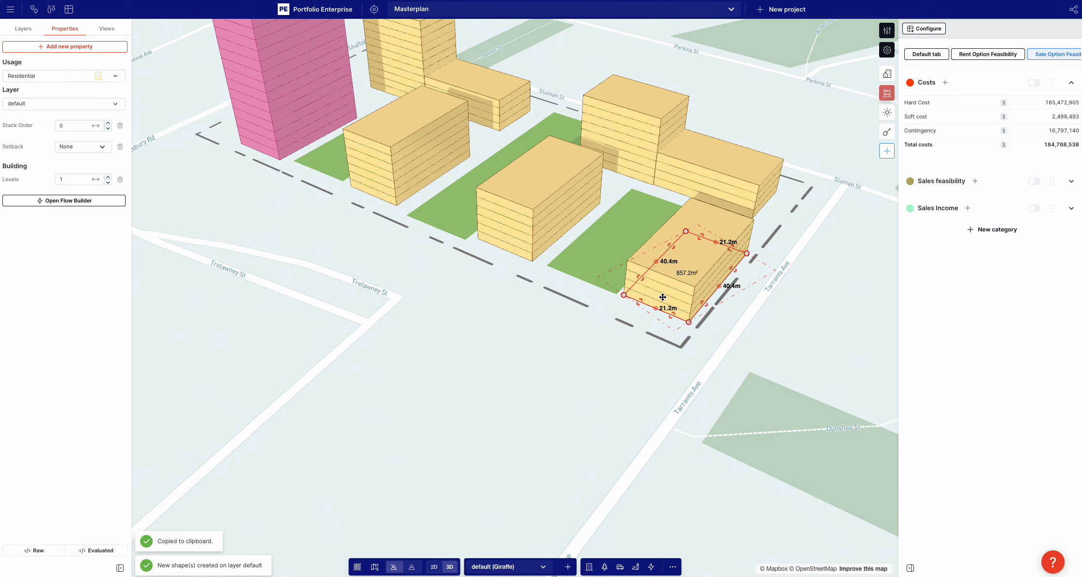
Change the usage of the duplicated one-level block to Retail
left_click(50, 78)
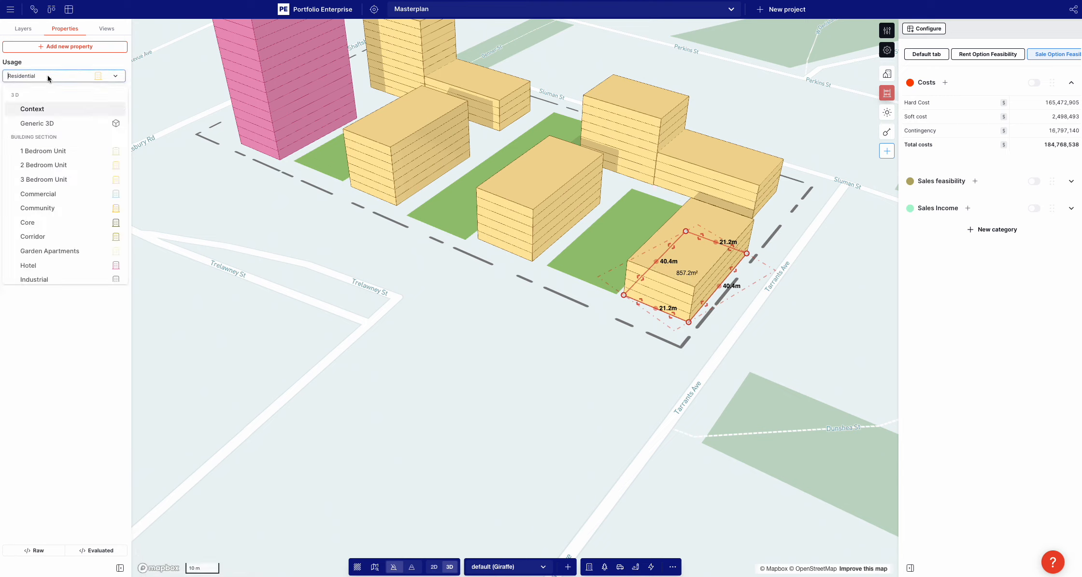
type("re")
left_click(29, 152)
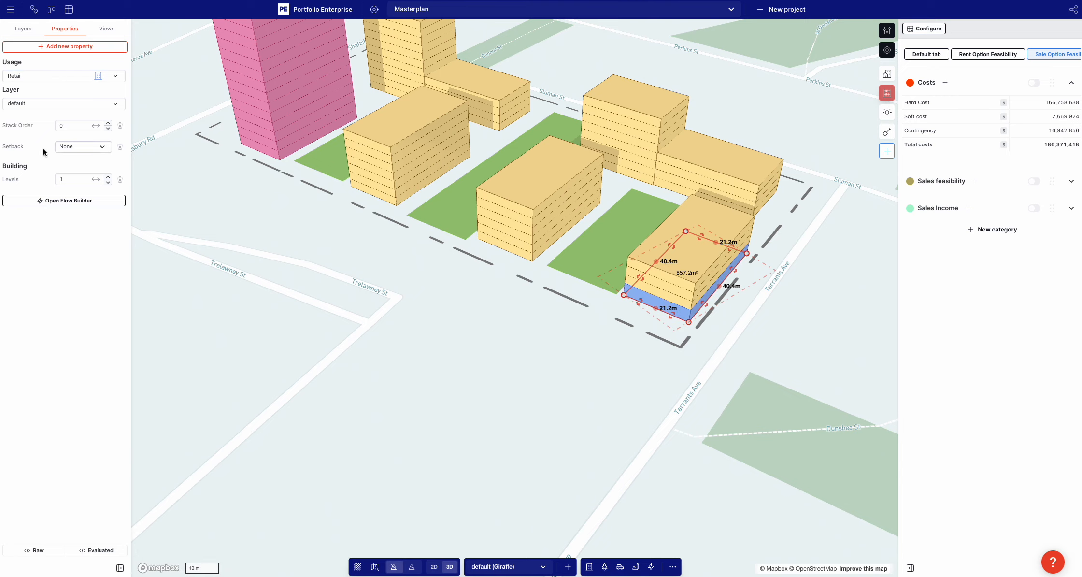
Examine the Hard Cost breakdown feature by feature, through to the Retail feature's area, structure and fitout costs
left_click(1050, 105)
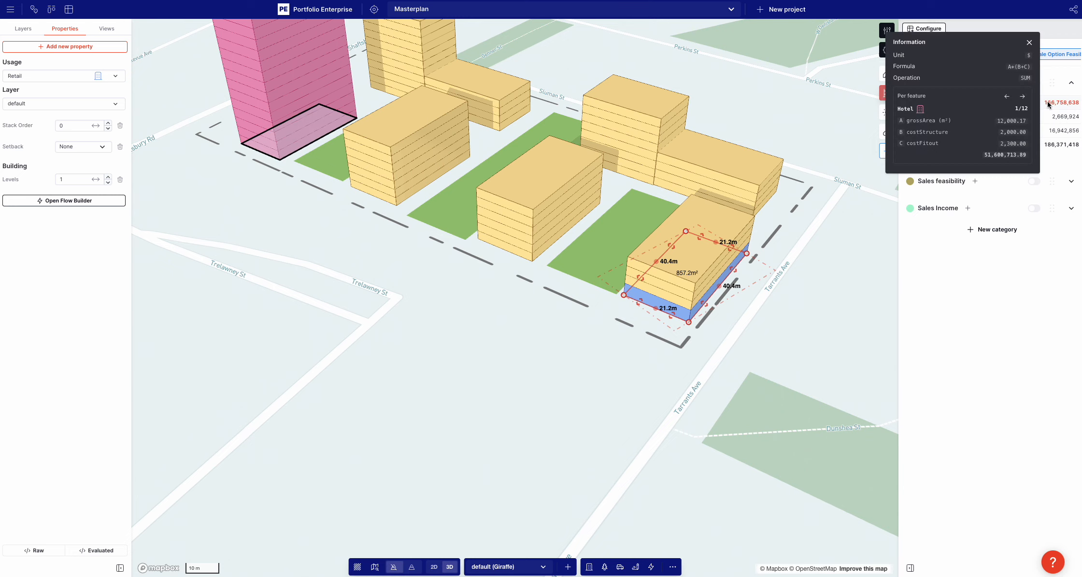
left_click(1023, 96)
left_click(1022, 96)
left_click(1022, 96)
left_click(1023, 96)
left_click(1023, 96)
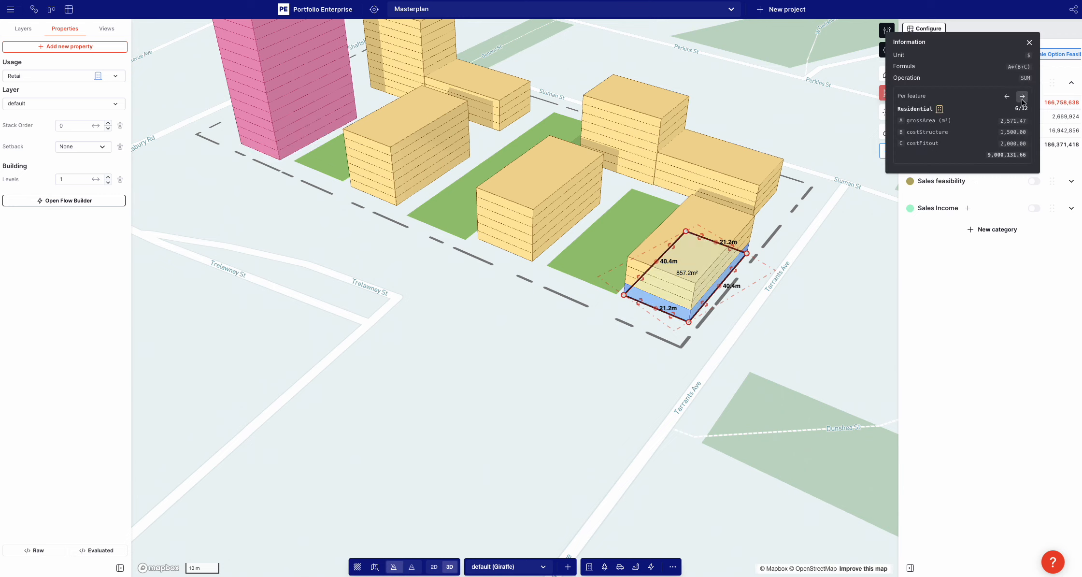
left_click(1022, 96)
left_click(1022, 96)
left_click(1023, 96)
left_click(1023, 96)
left_click(1022, 96)
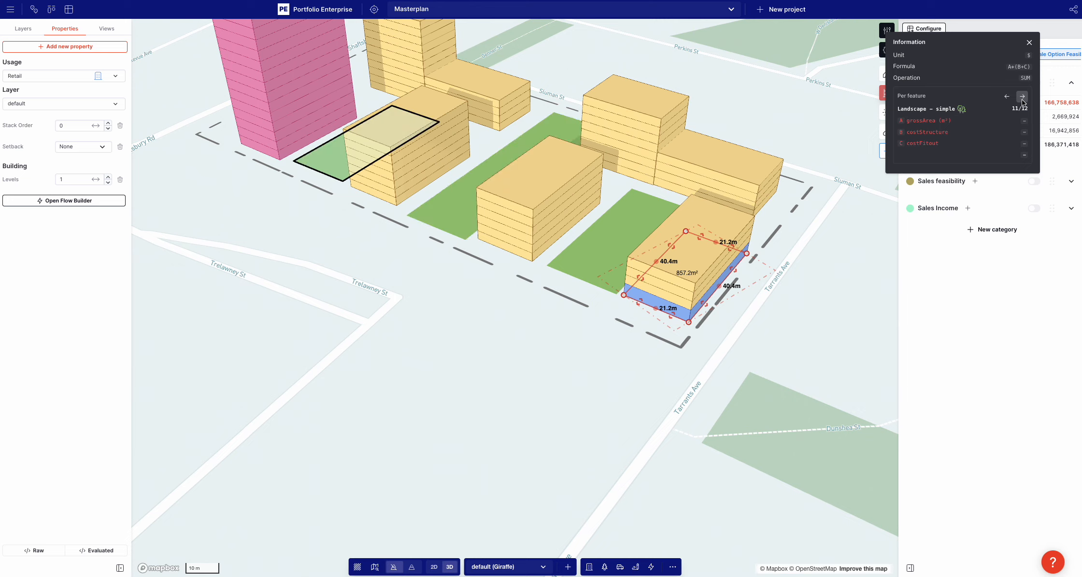
left_click(1023, 97)
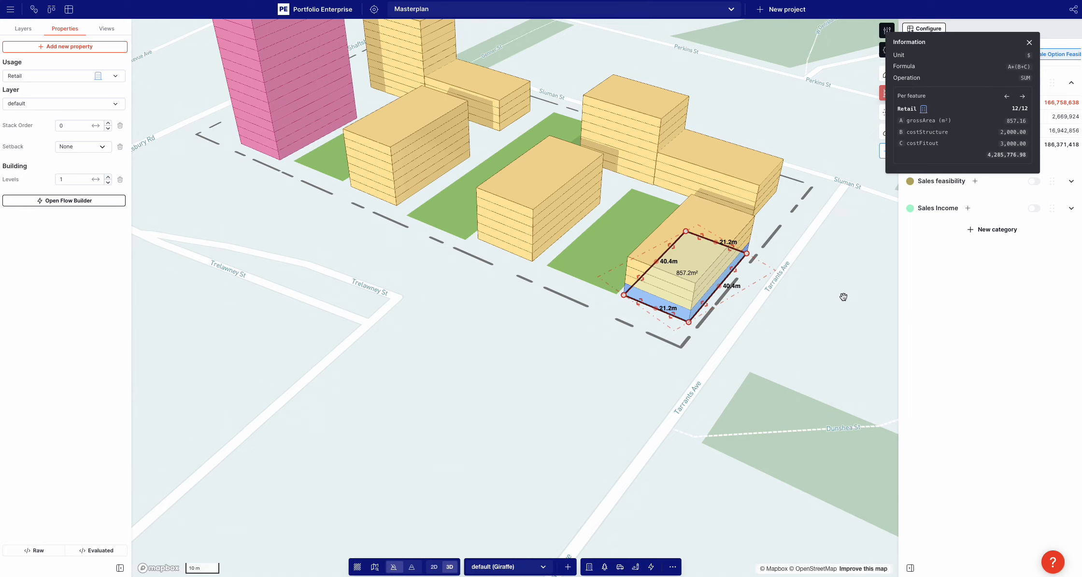
left_click(856, 289)
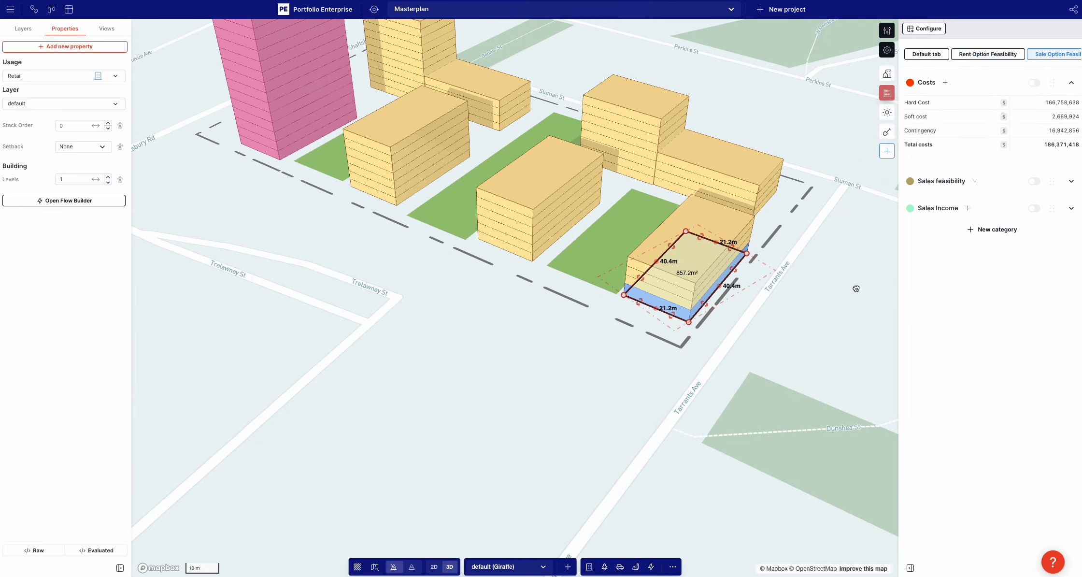
Rename the Hard Cost measure to build cost and save it
left_click(917, 103)
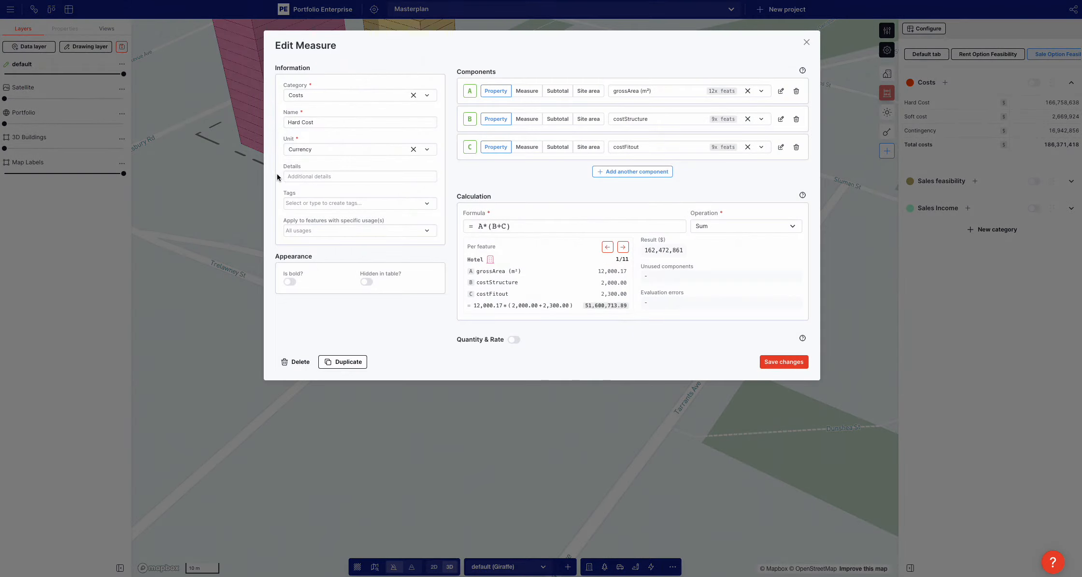
triple_click(296, 122)
type("buil")
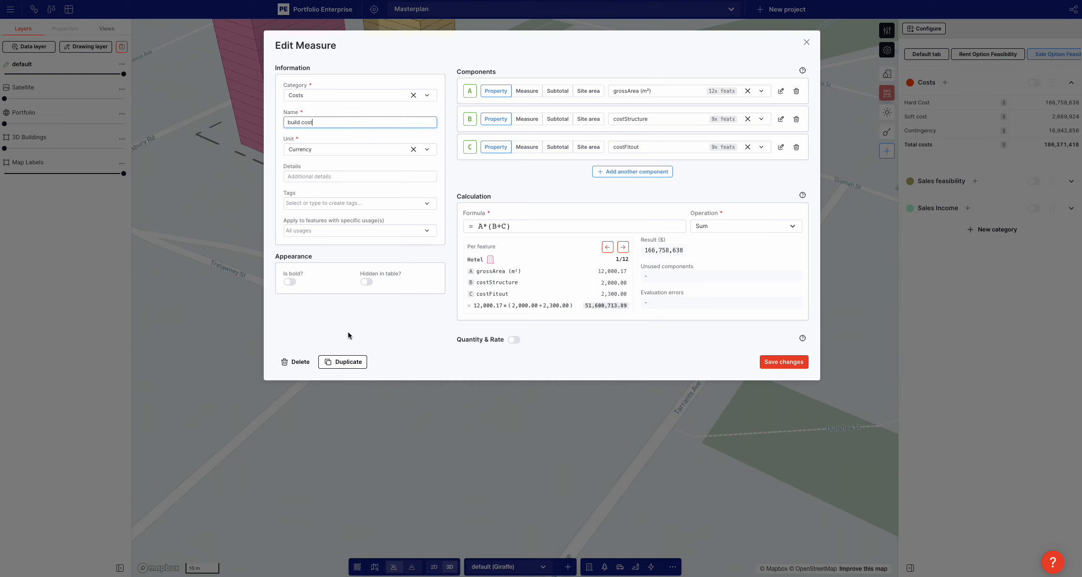
left_click(318, 325)
left_click(791, 363)
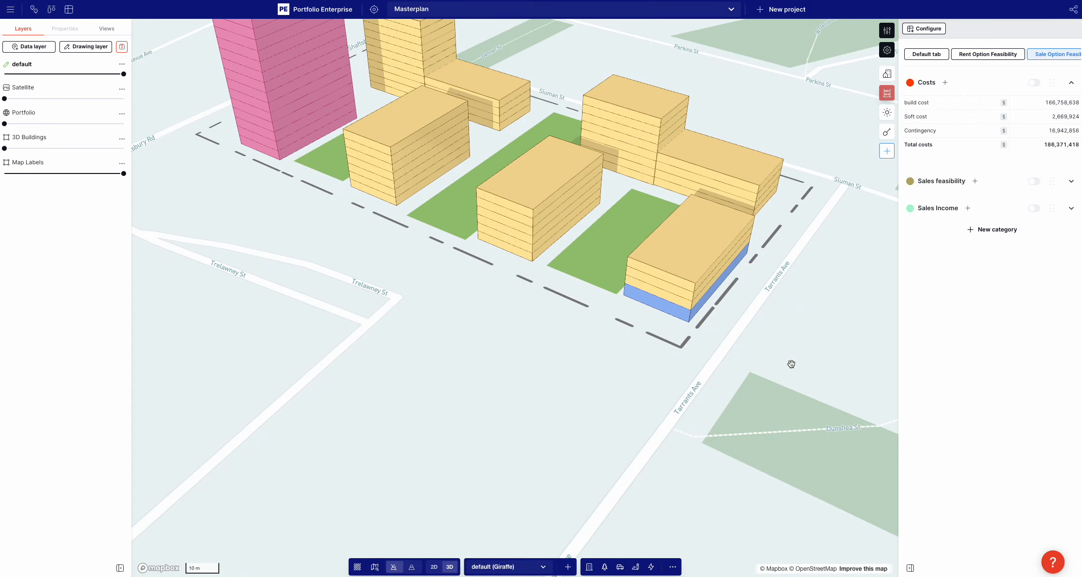
Review the Residential usage's user-generated cost properties and the build cost measure's components and formula
scroll(706, 288, "down", 5)
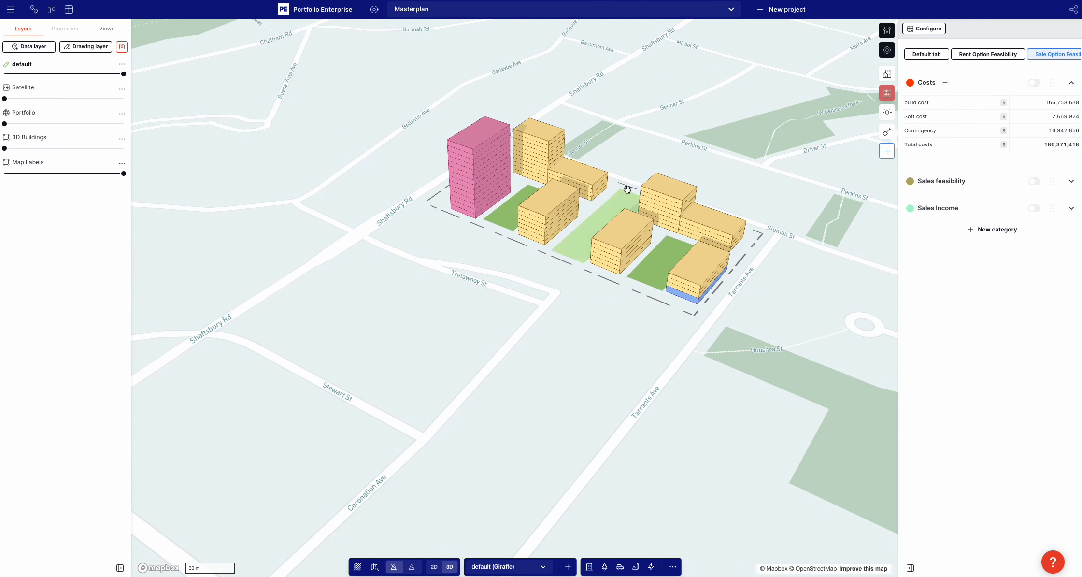
left_click(887, 49)
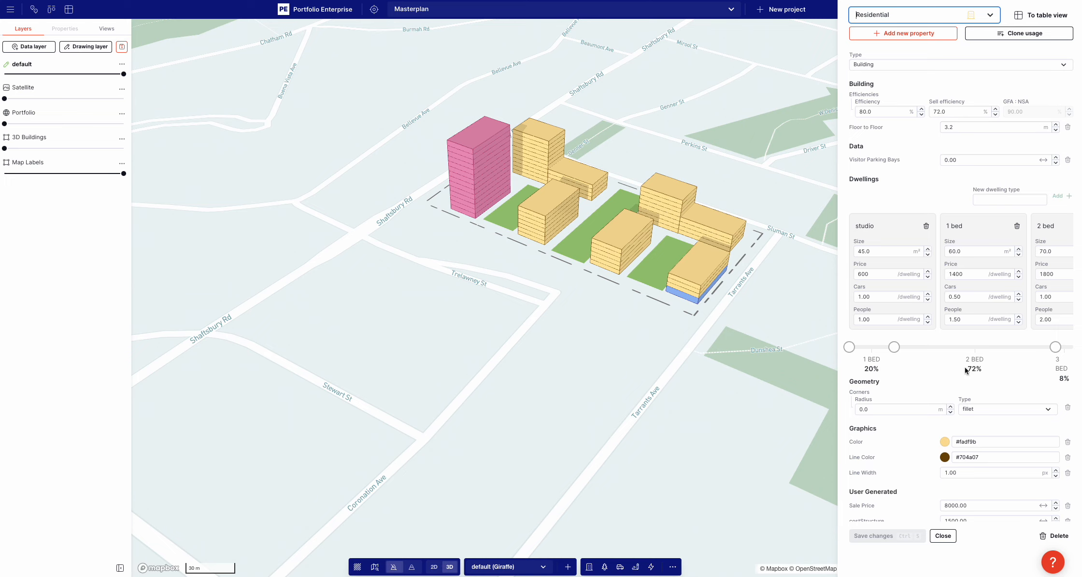
scroll(966, 370, "down", 1)
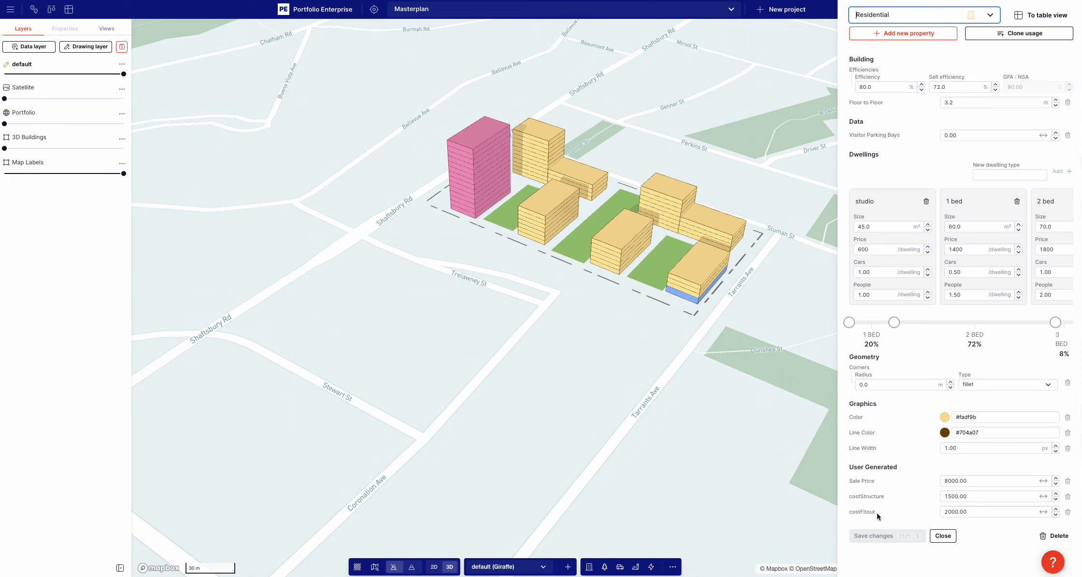
left_click(680, 374)
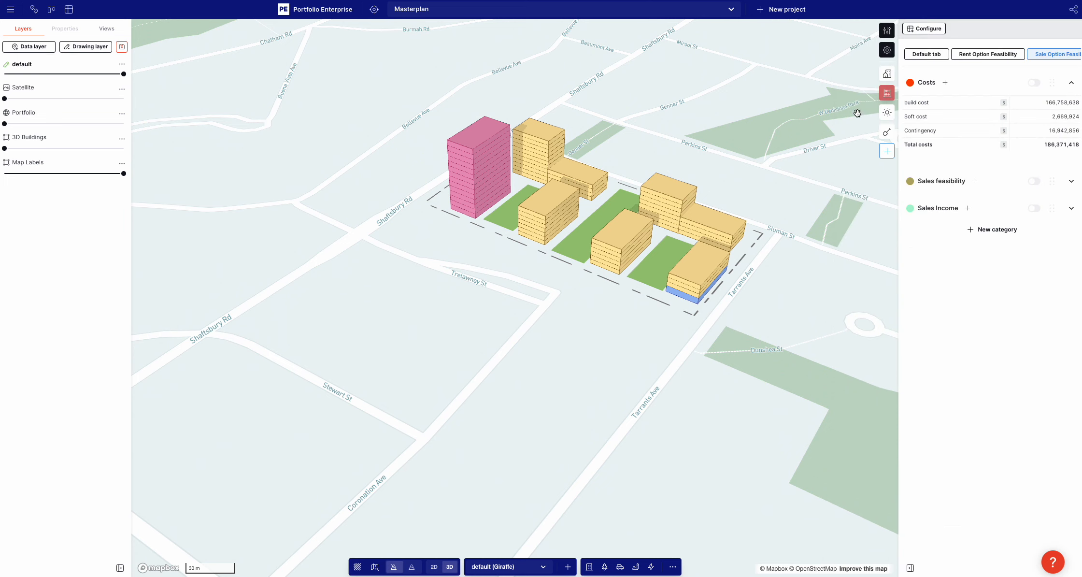
left_click(907, 103)
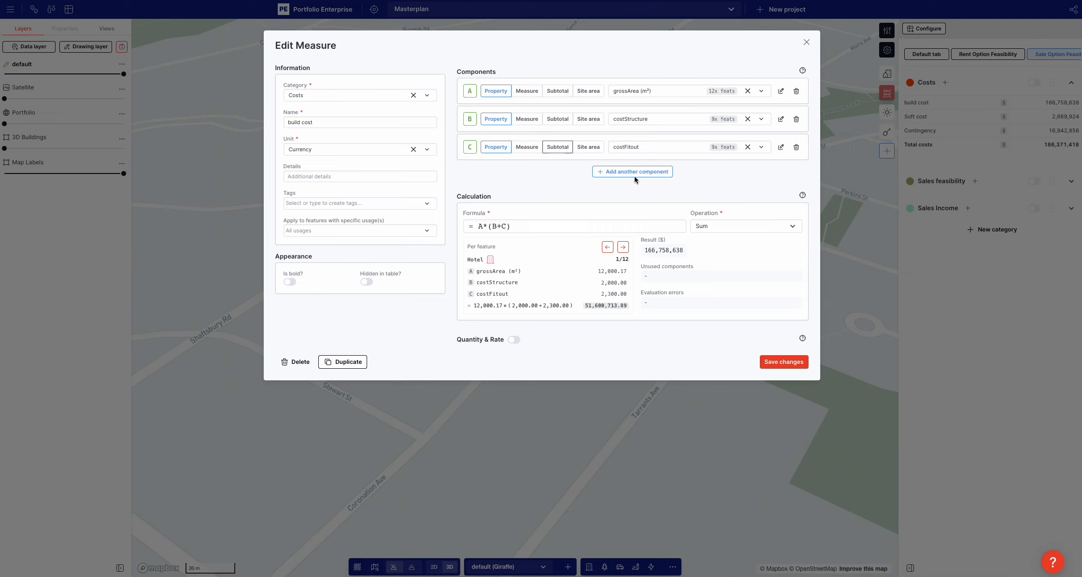
left_click(749, 482)
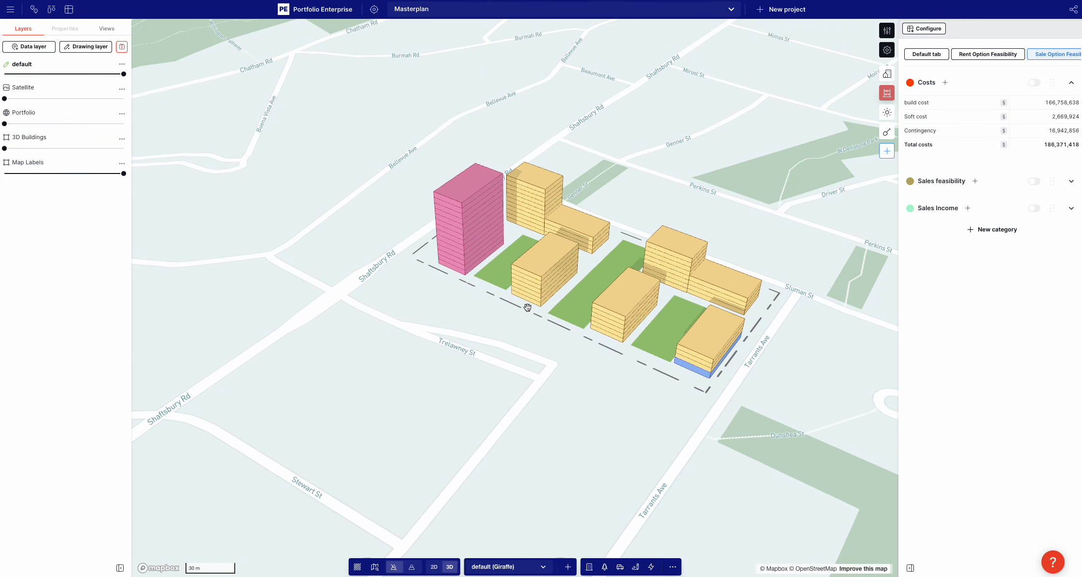
Select the seven-level residential block near Trelawney St and clone its Residential usage as a new usage named difficult resi
left_click(539, 290)
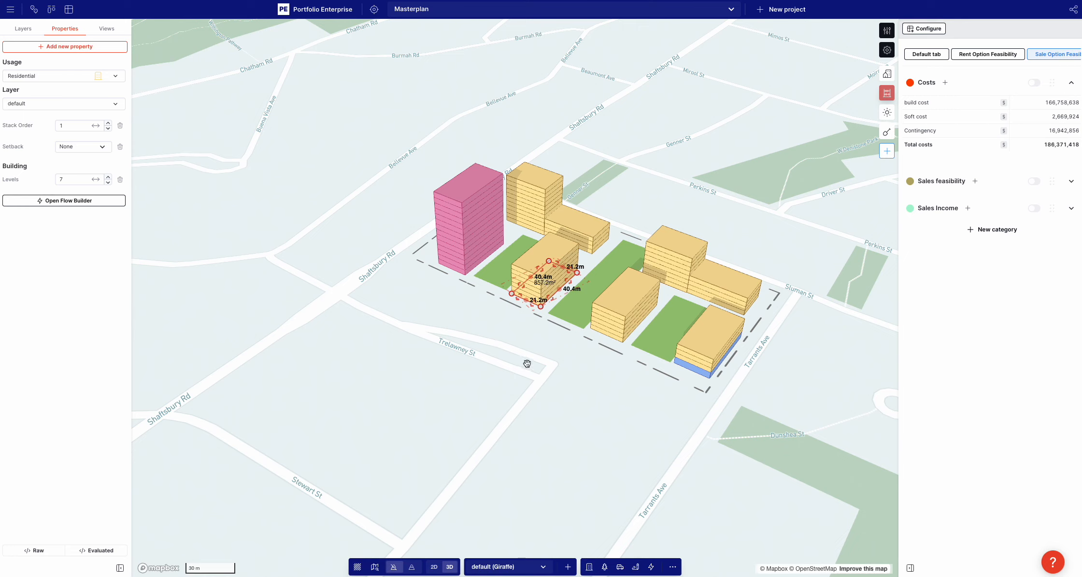
left_click(887, 30)
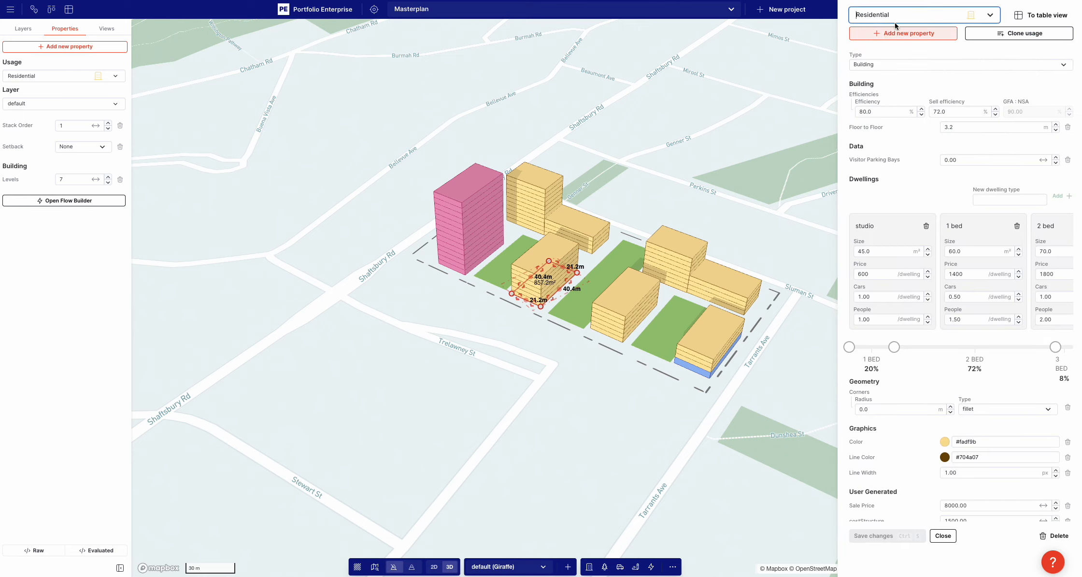
left_click(1002, 33)
type("difficult resi")
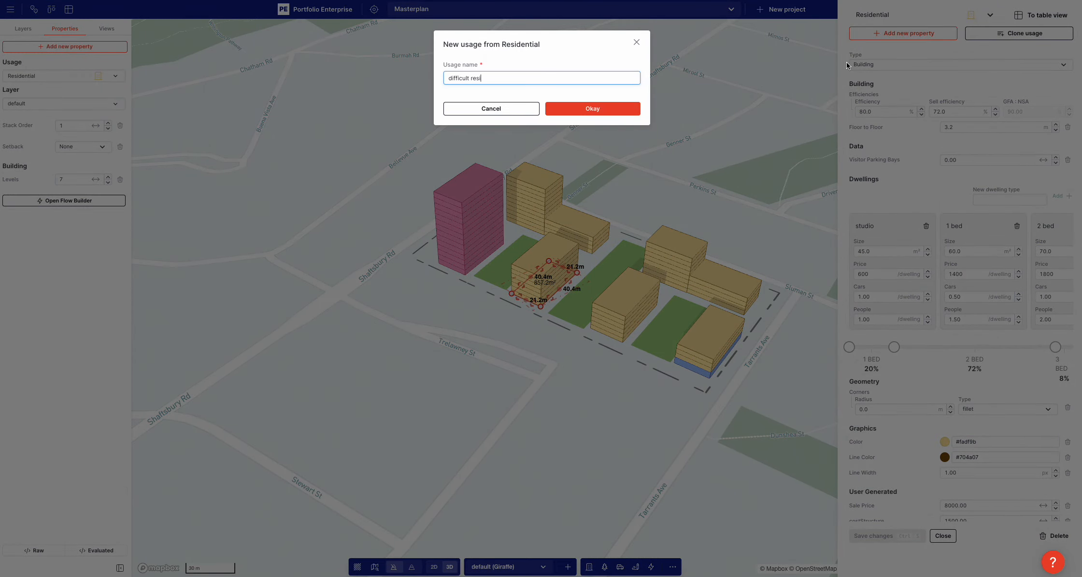
left_click(625, 105)
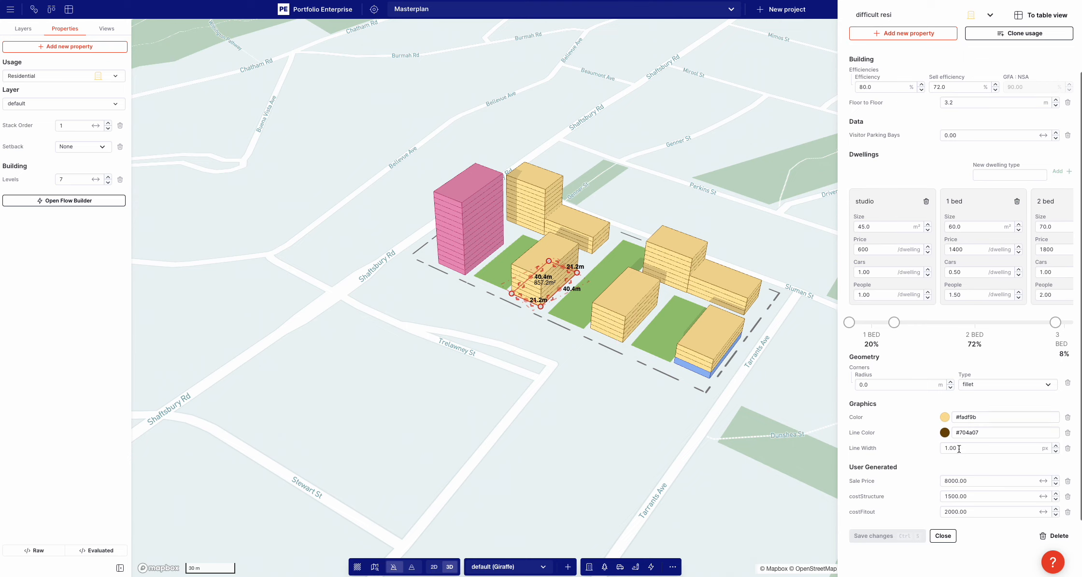
Set the difficult resi usage's costStructure to 4000 and save the change
double_click(961, 494)
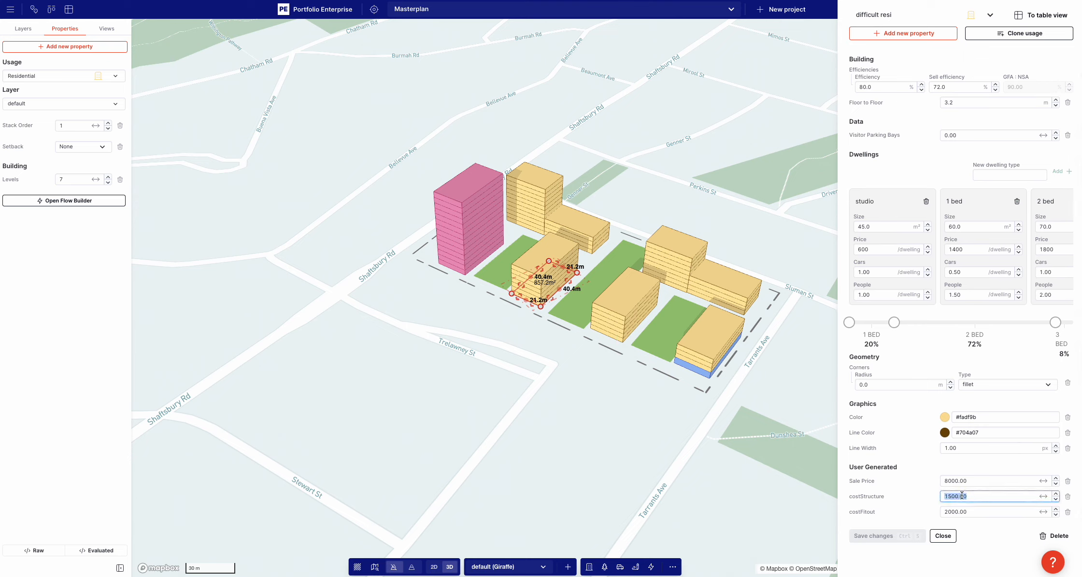
type("4000.00")
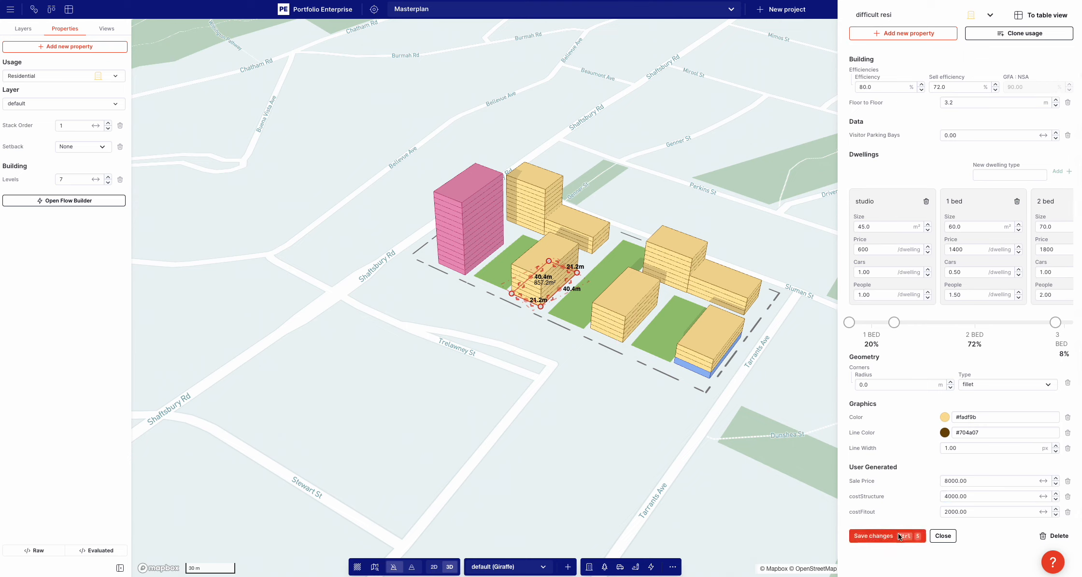
left_click(900, 536)
Set the difficult resi usage's colour to the darker yellow #dbaf3d, save the change and close the usage settings
left_click(944, 417)
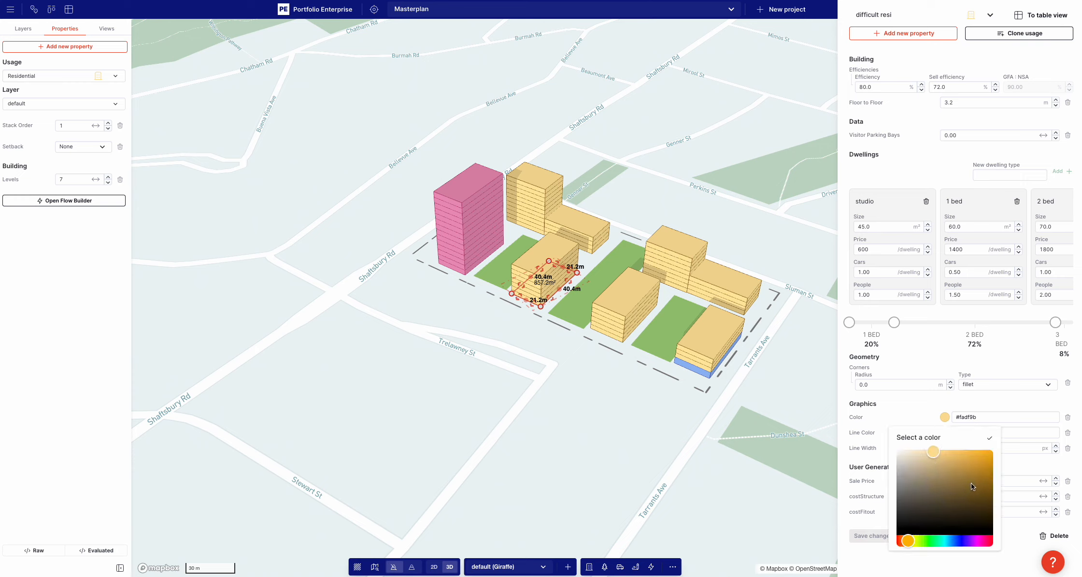
left_click(967, 461)
left_click(916, 420)
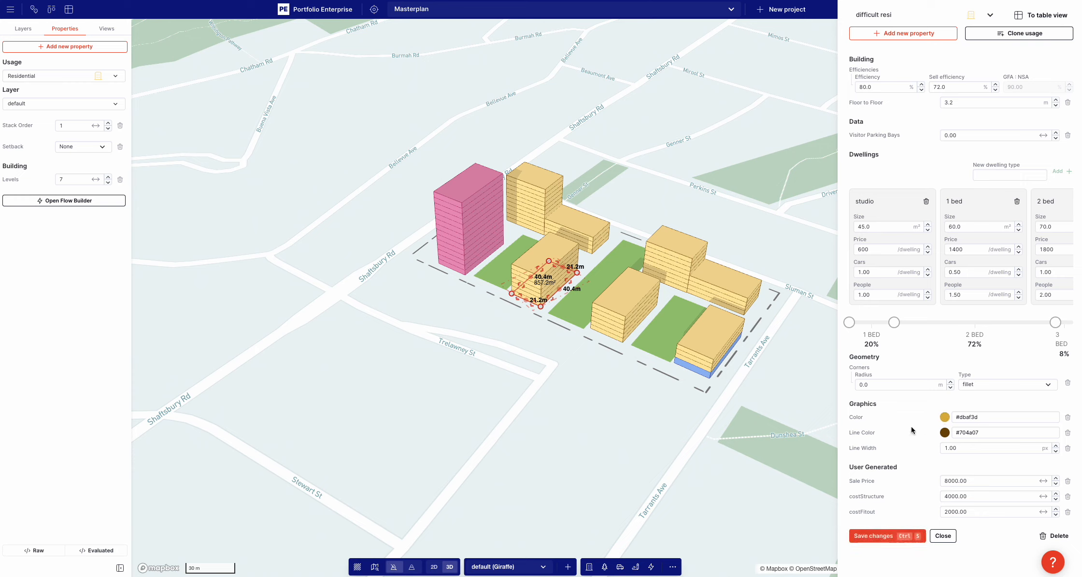
left_click(872, 541)
left_click(531, 291)
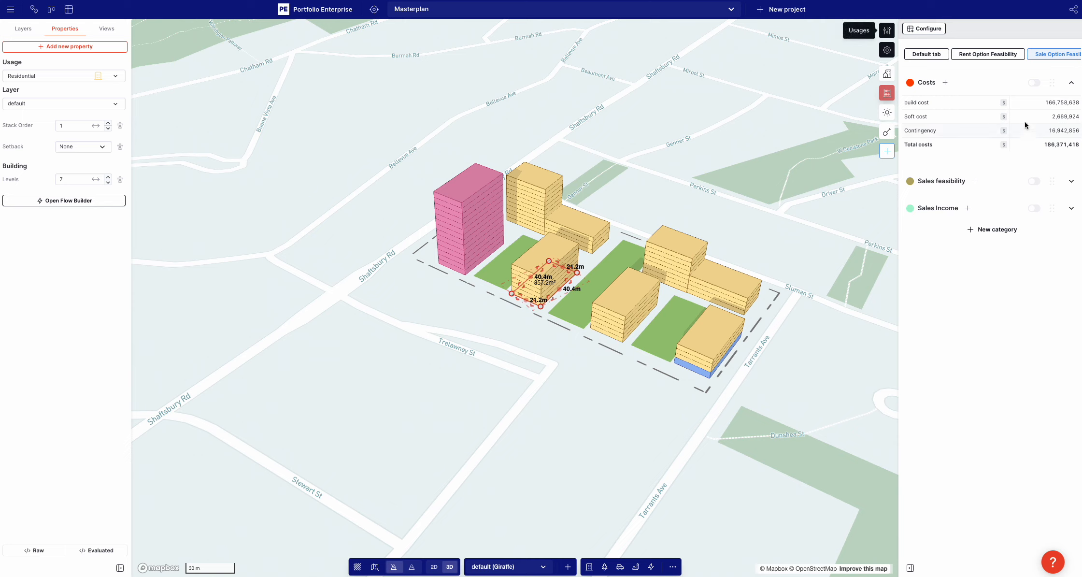
Assign the difficult resi usage to the selected seven-level block near Trelawney St
left_click(56, 75)
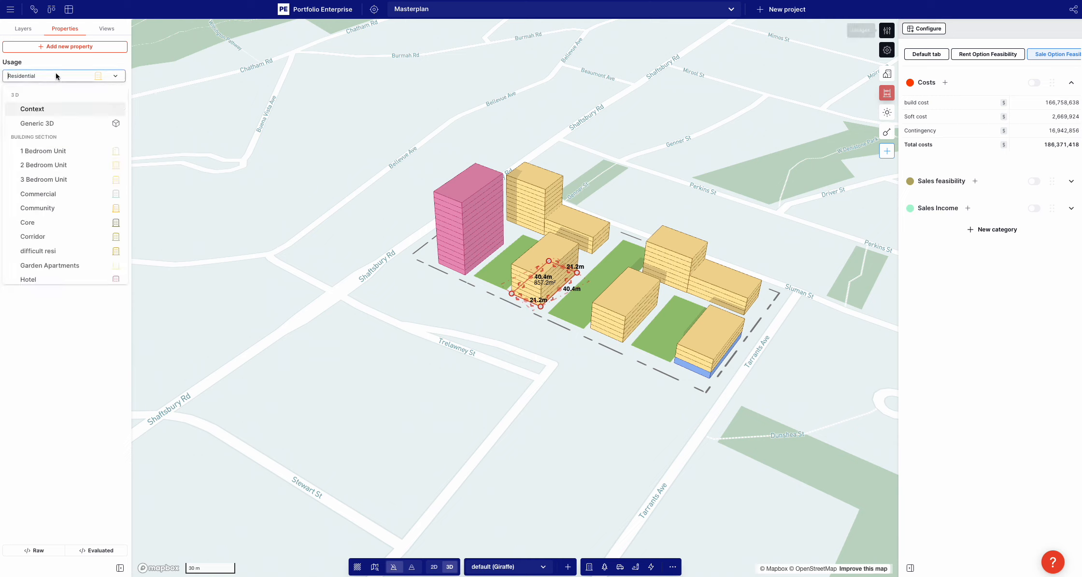
type("di")
left_click(57, 110)
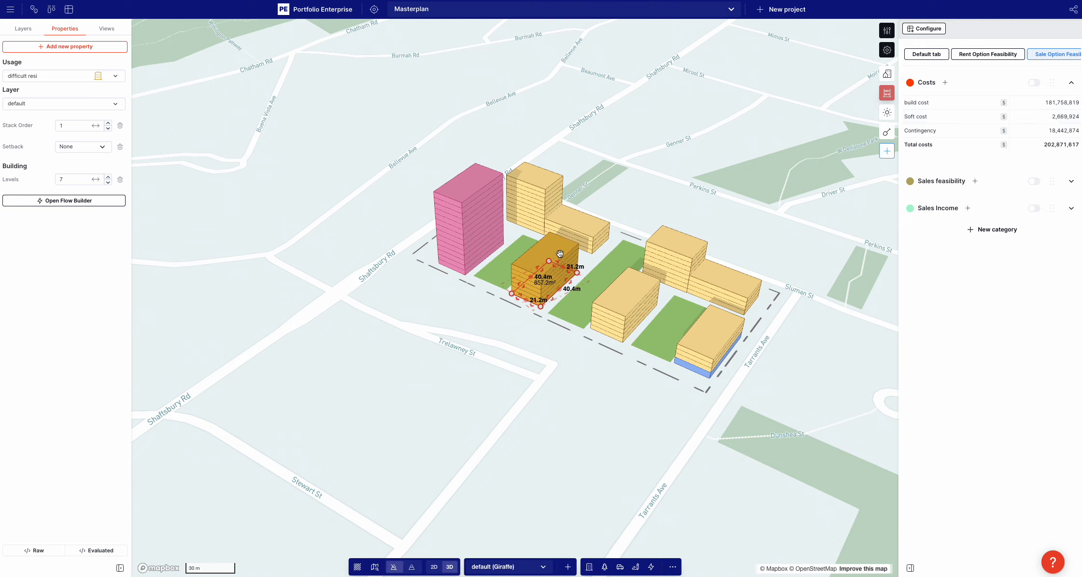
Switch the selected block's usage back to Residential
left_click(64, 77)
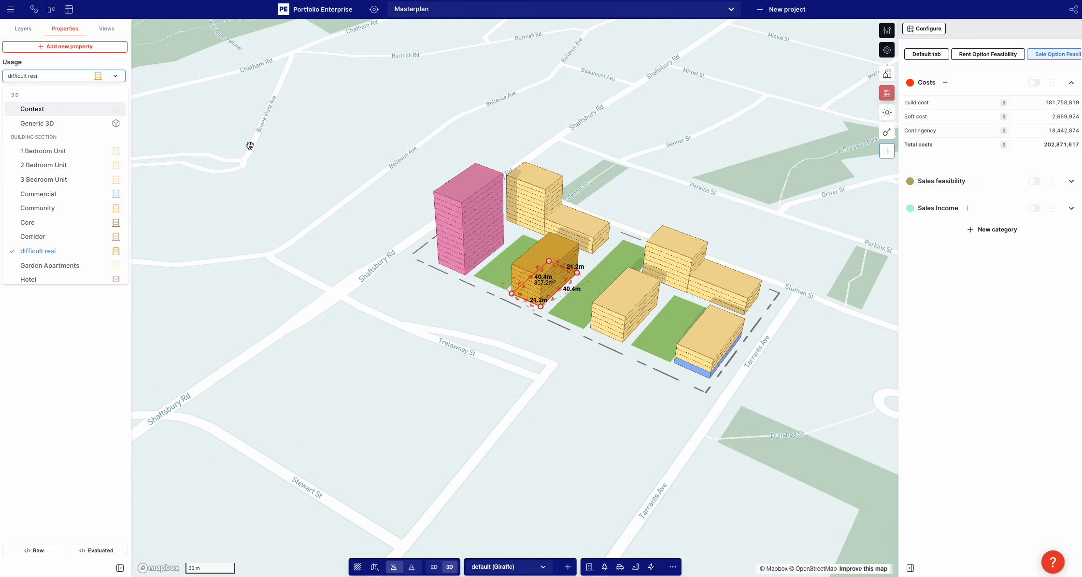
type("re")
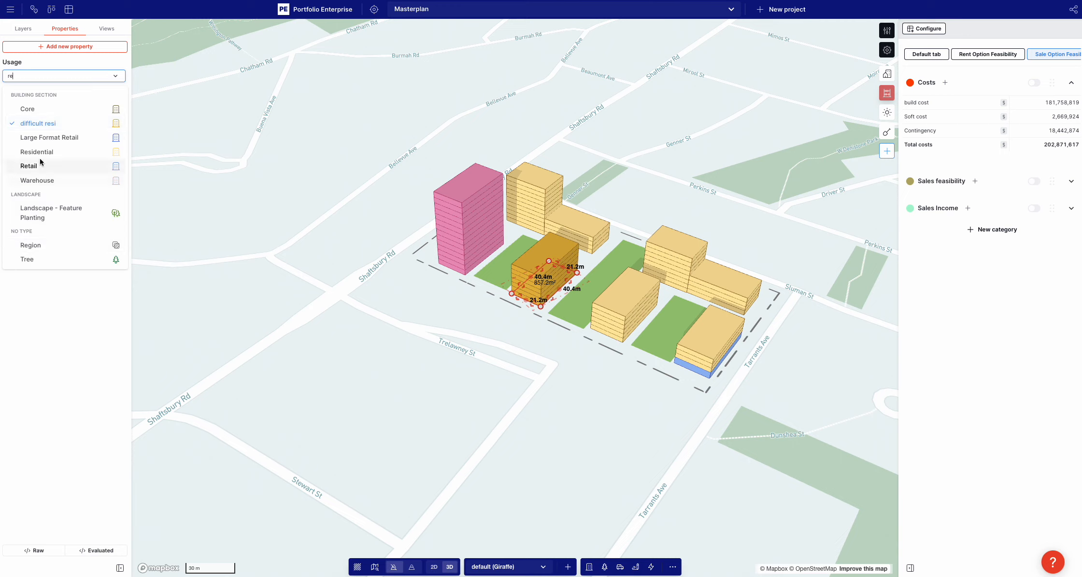
left_click(41, 153)
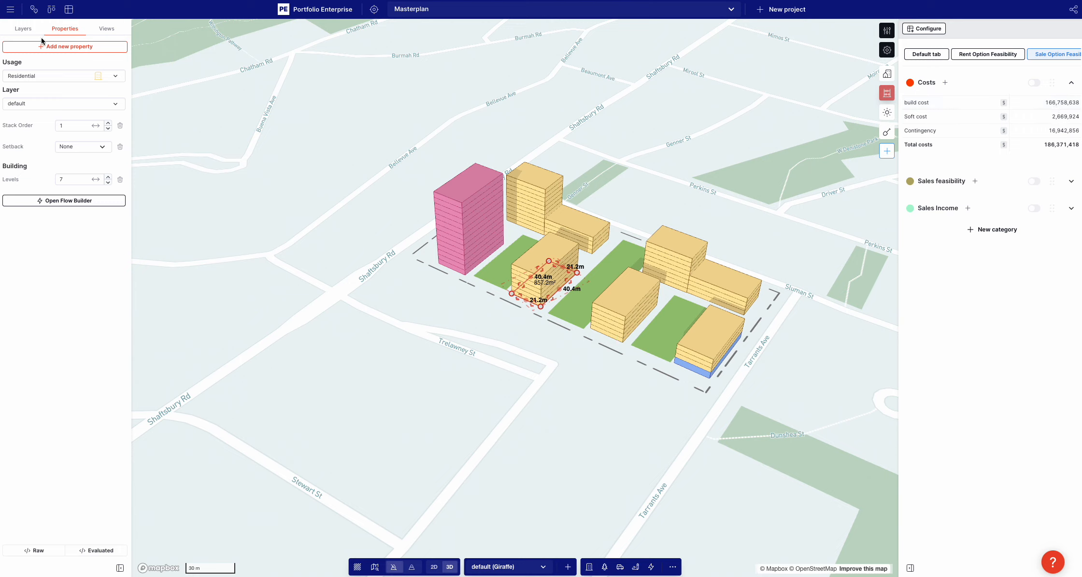
Add the costStructure property directly to the selected Residential block and set it to 4000
left_click(887, 30)
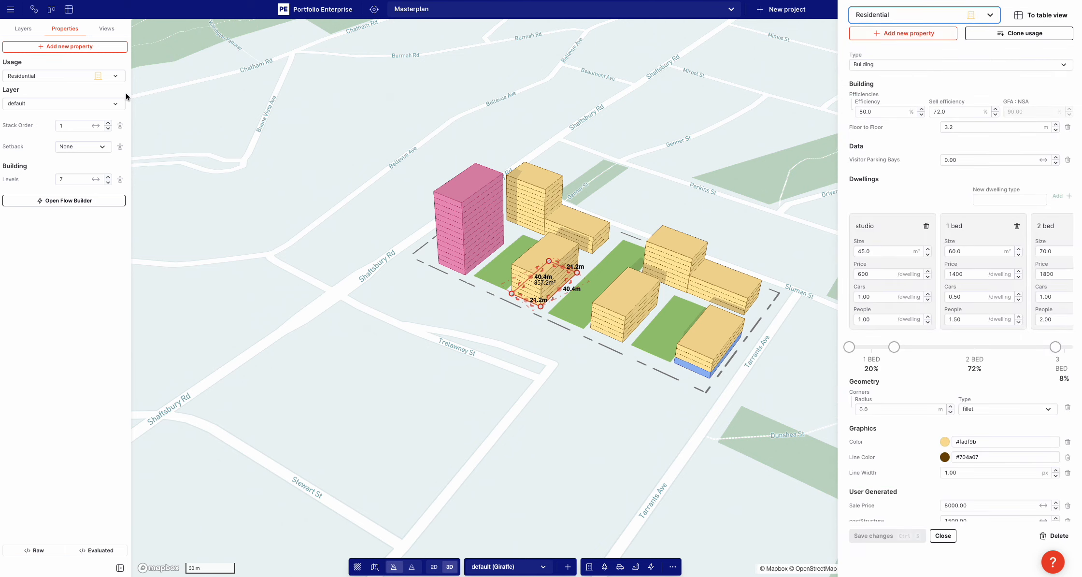
left_click(34, 49)
left_click(34, 50)
type("cost")
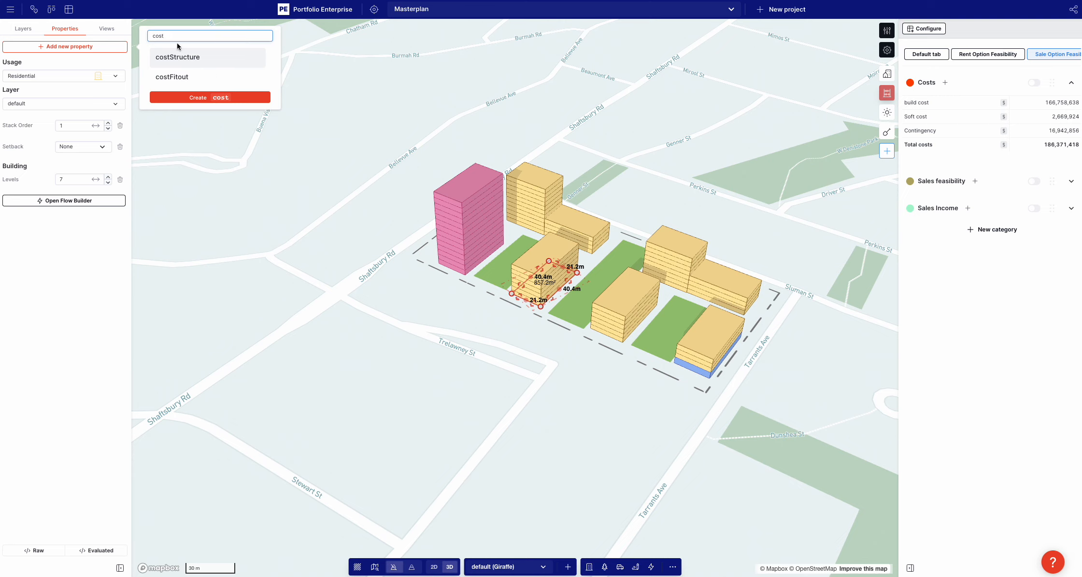
left_click(177, 57)
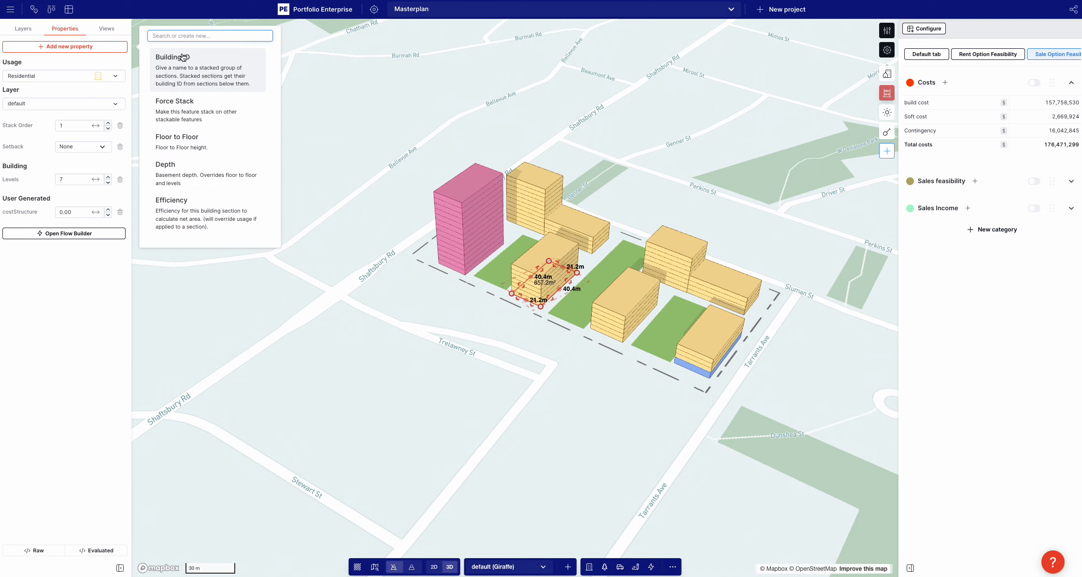
left_click(69, 211)
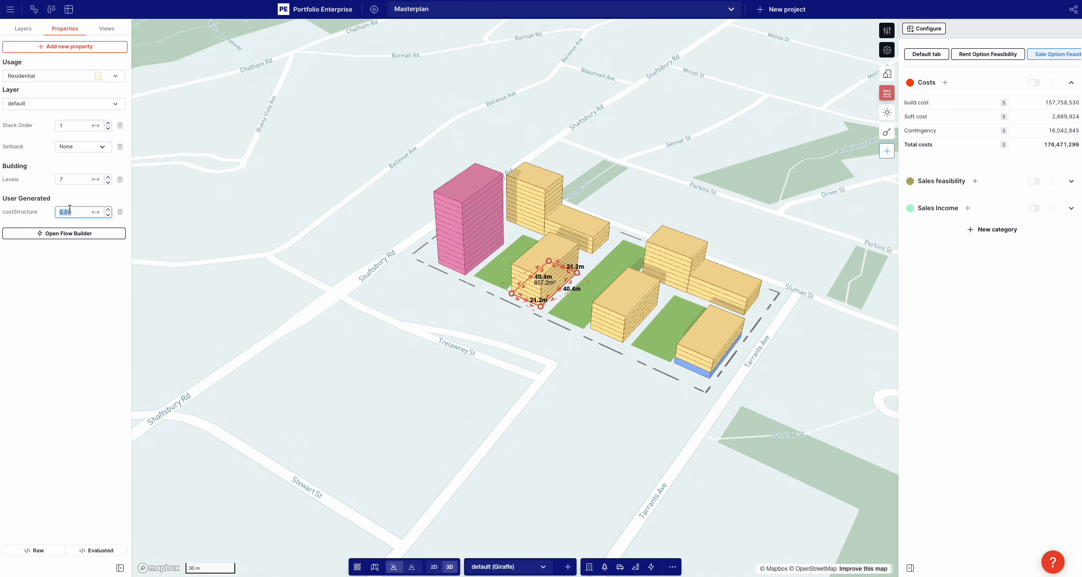
left_click(33, 285)
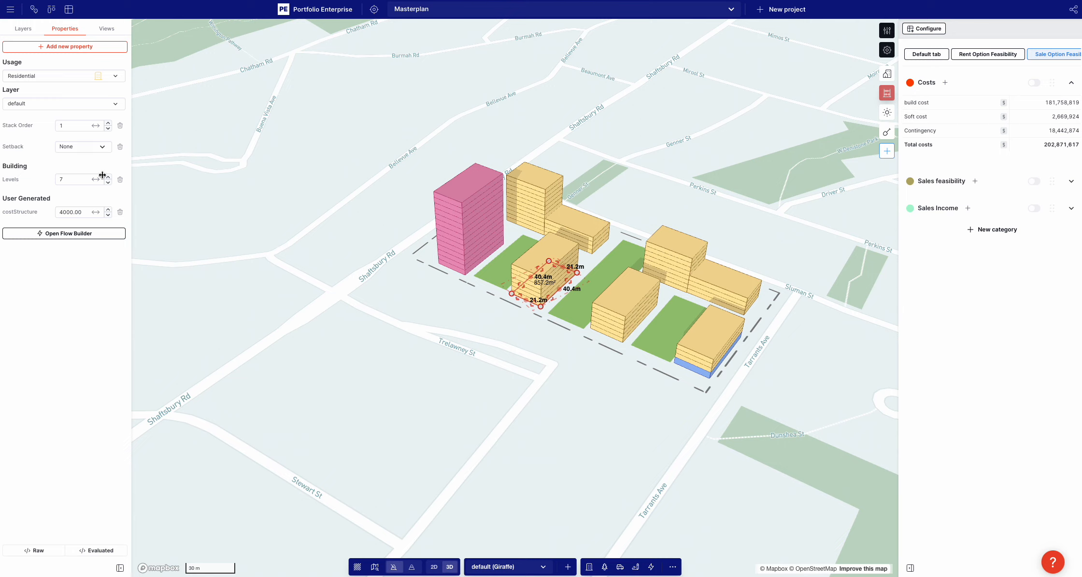
Set the block's costStructure to 1 and shorten its footprint to a length of about 39.1 m
double_click(71, 212)
type("1")
key("Return")
mouse_move(523, 293)
left_mouse_down()
mouse_move(459, 432)
mouse_move(524, 299)
left_mouse_up()
Check the Residential usage's user-generated cost properties, set the block's own costStructure to 4000 and deselect the block
left_click(887, 30)
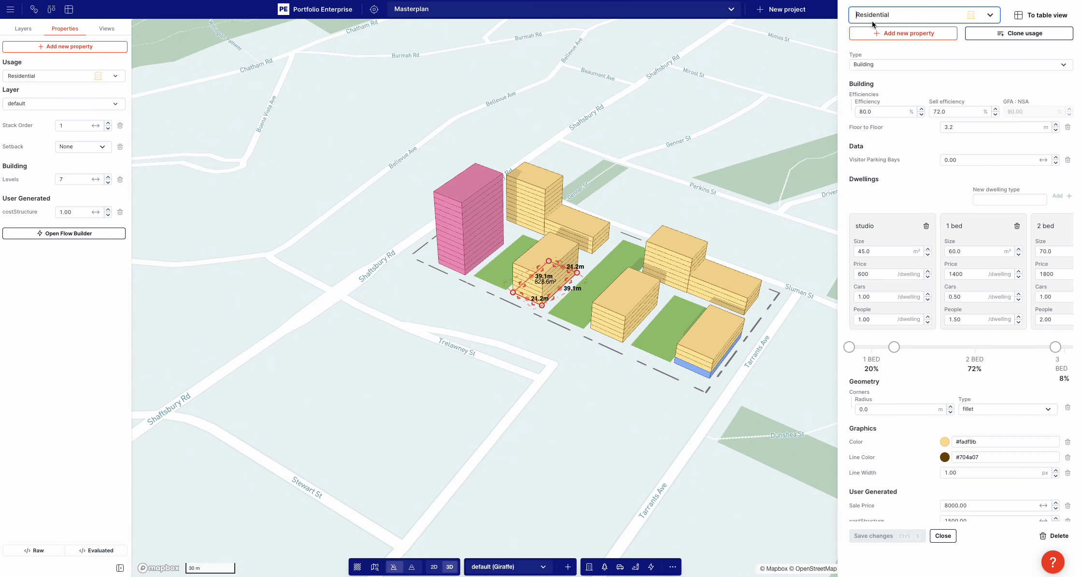
scroll(908, 175, "down", 2)
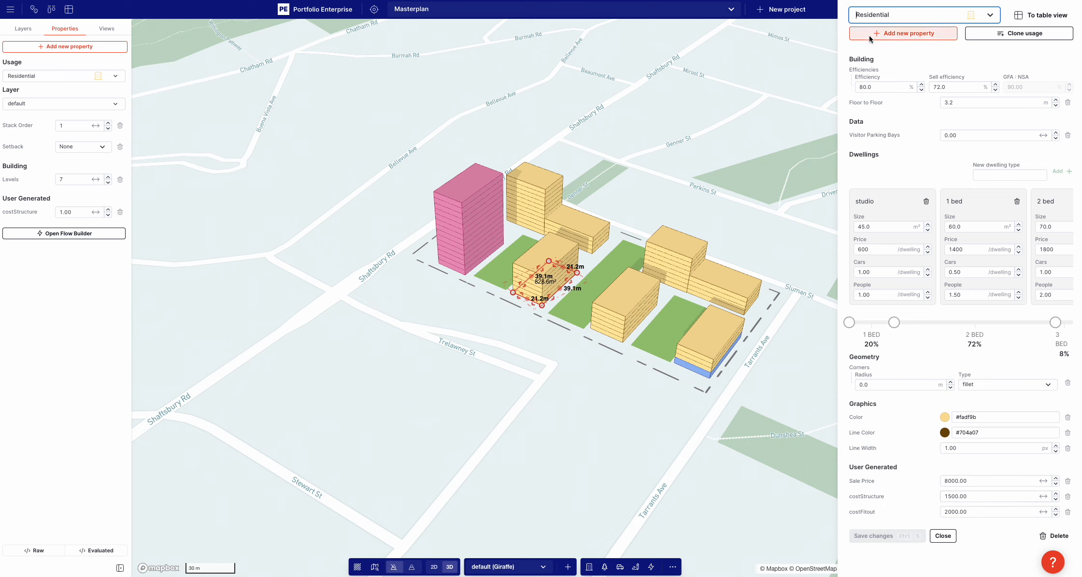
left_click(78, 212)
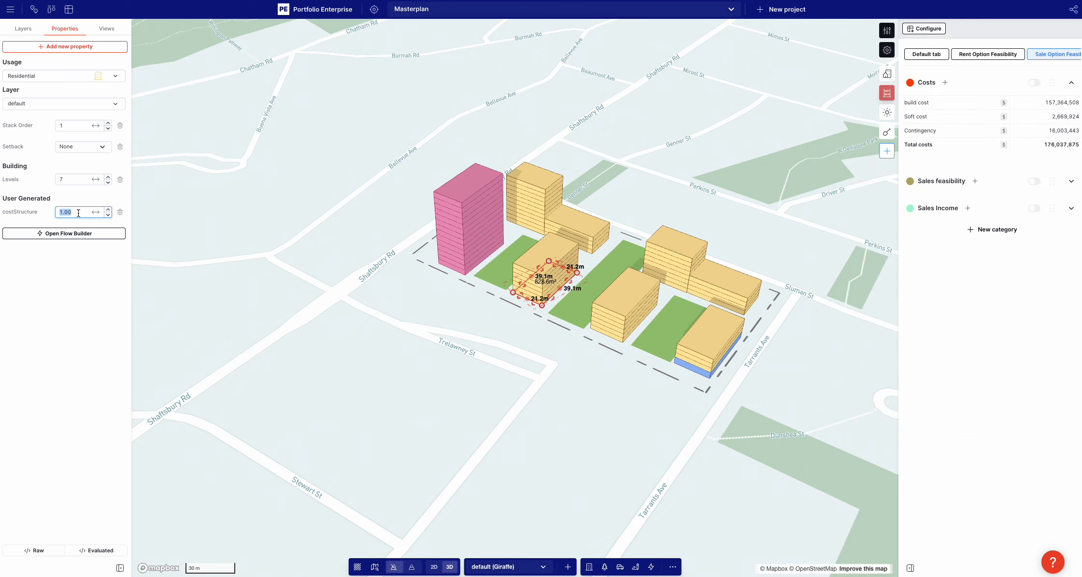
type("4000")
key("Return")
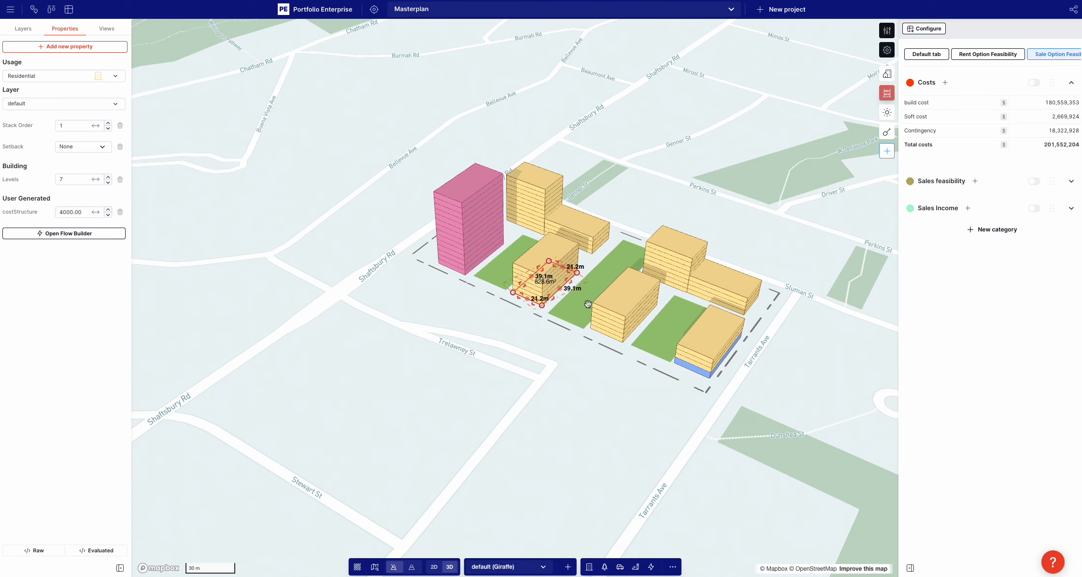
left_click(413, 360)
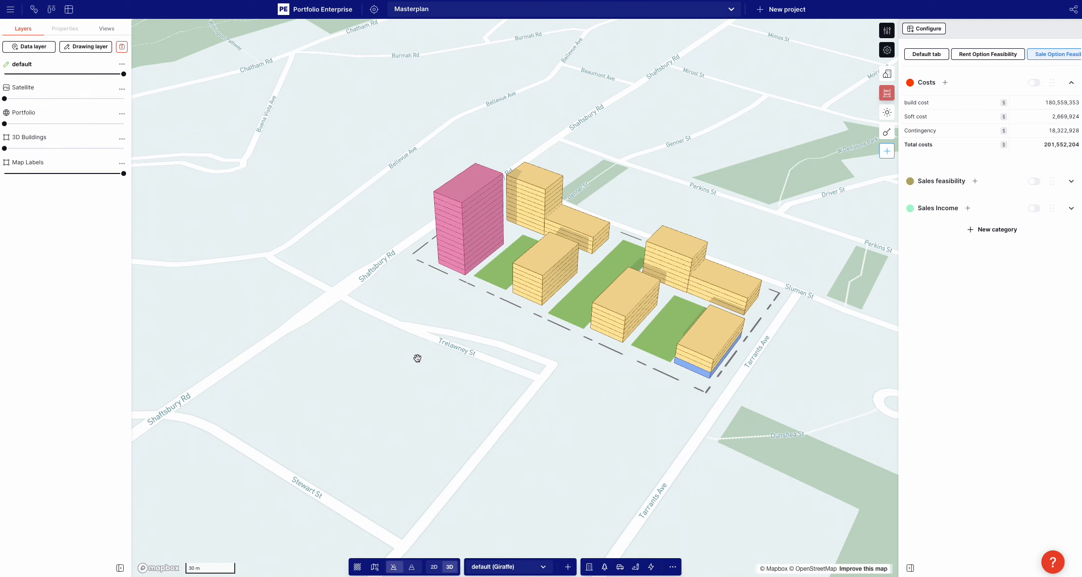
Select the pink 14-level hotel tower beside Shaftsbury Rd
left_click(886, 37)
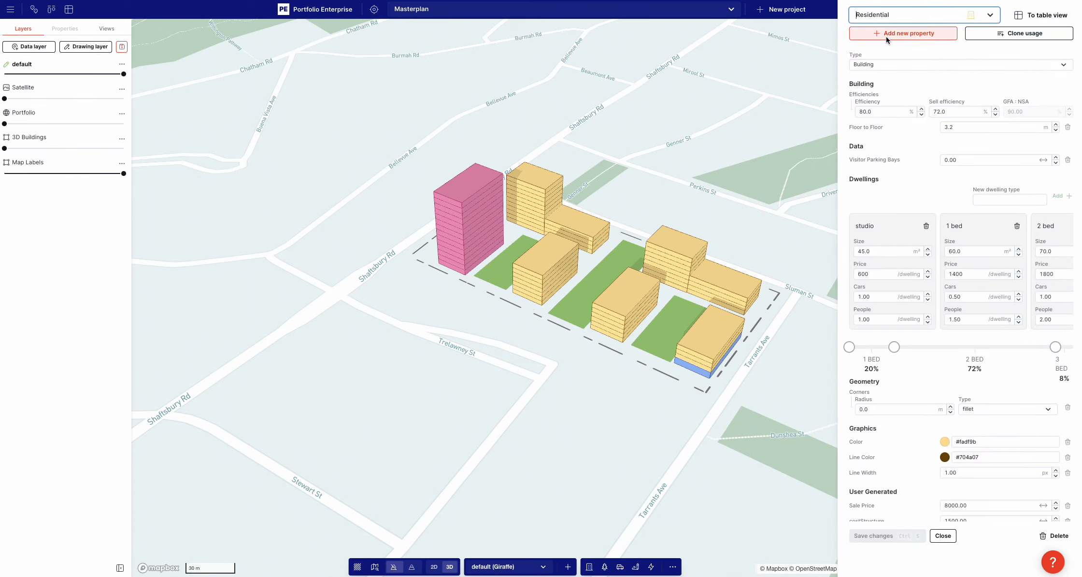
left_click(671, 158)
left_click(467, 239)
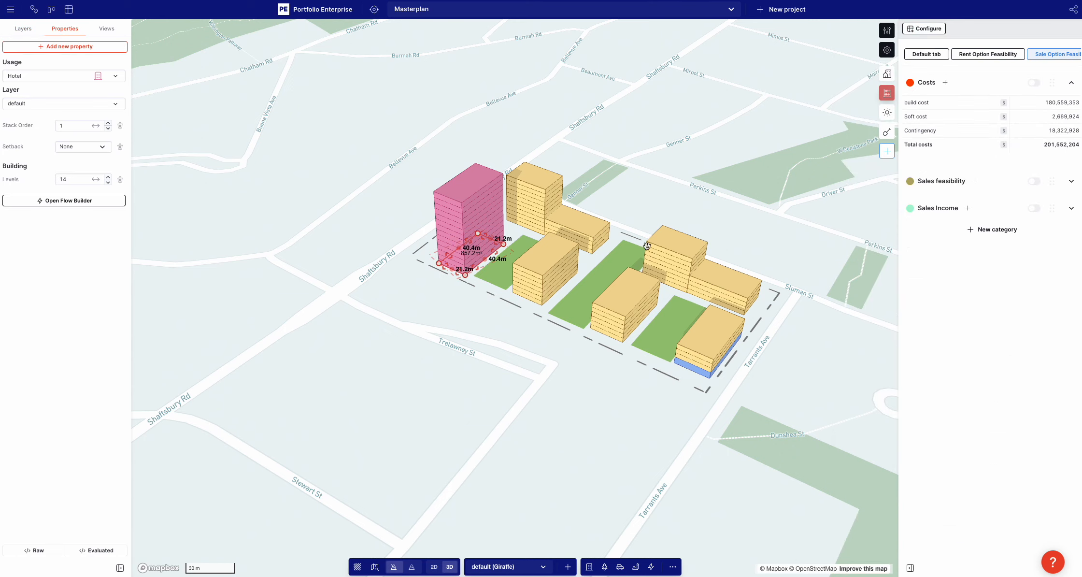
left_click(35, 47)
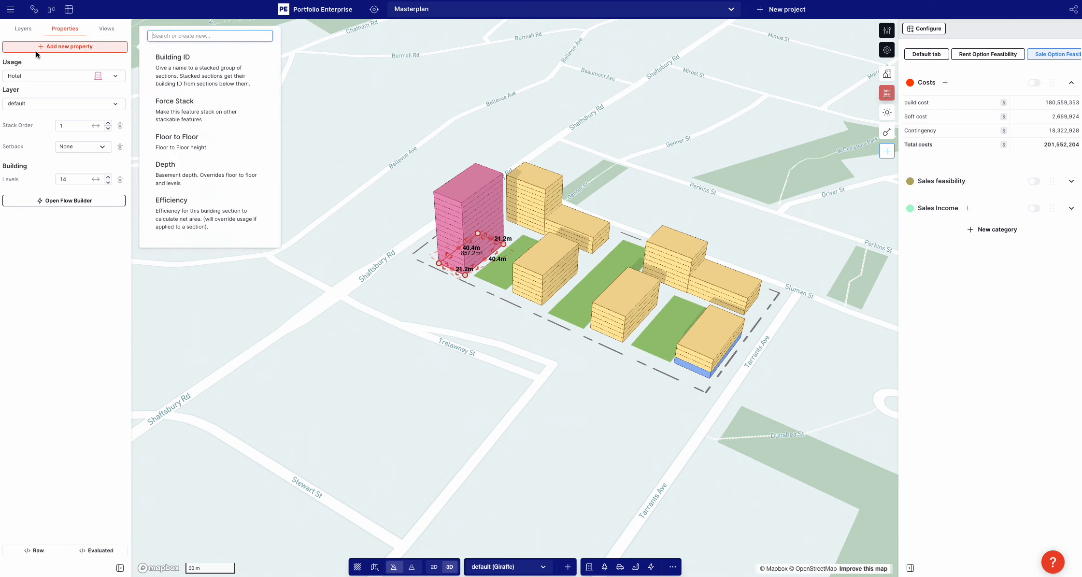
type("parking")
left_click(186, 68)
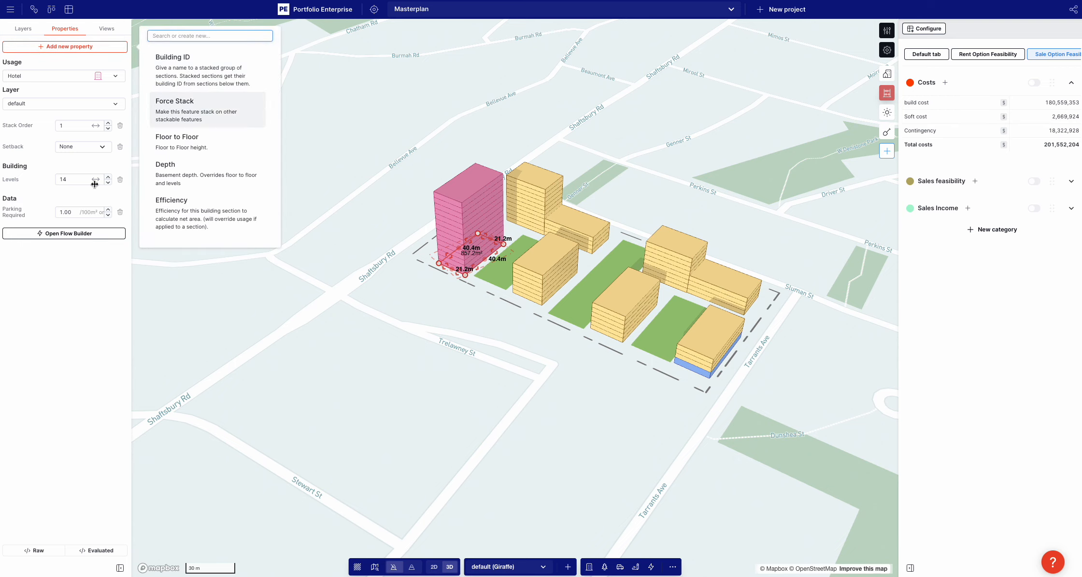
left_click(66, 272)
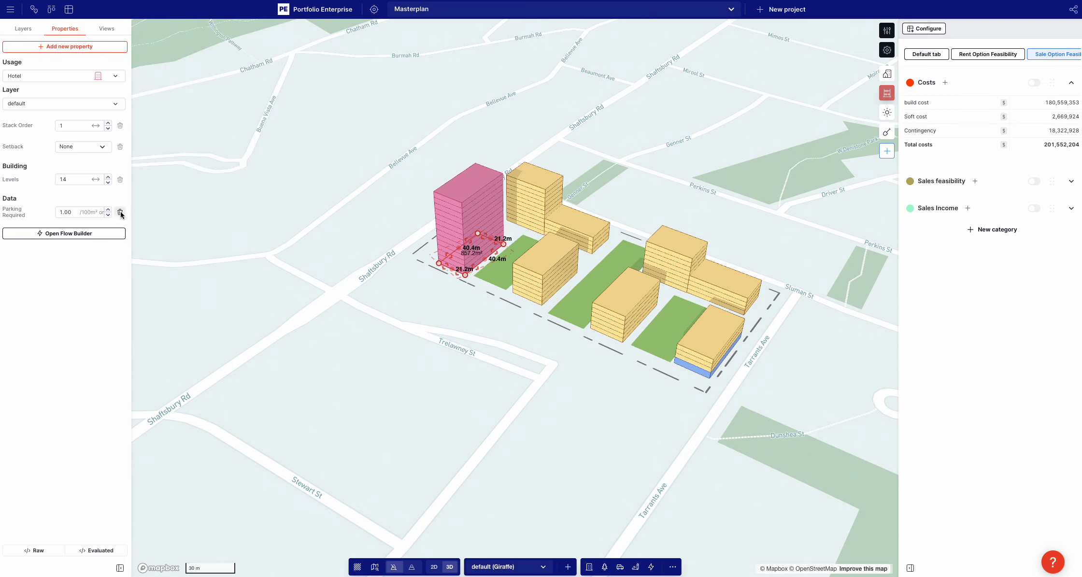
left_click(119, 212)
Create a number property named parkingNeeded on the hotel tower, set it to 50 and deselect the tower
left_click(62, 45)
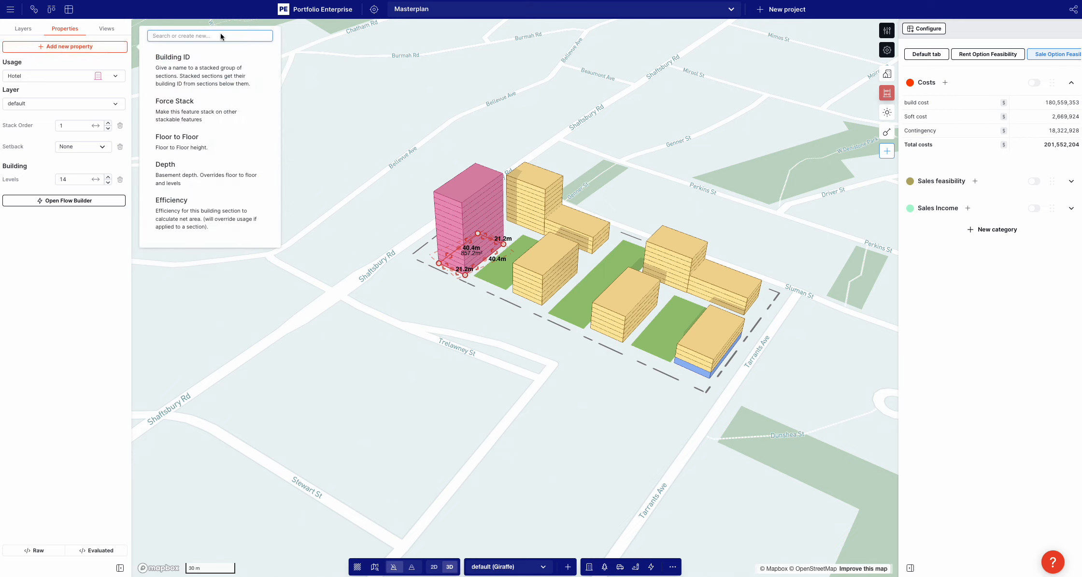
type("parkingNeeded")
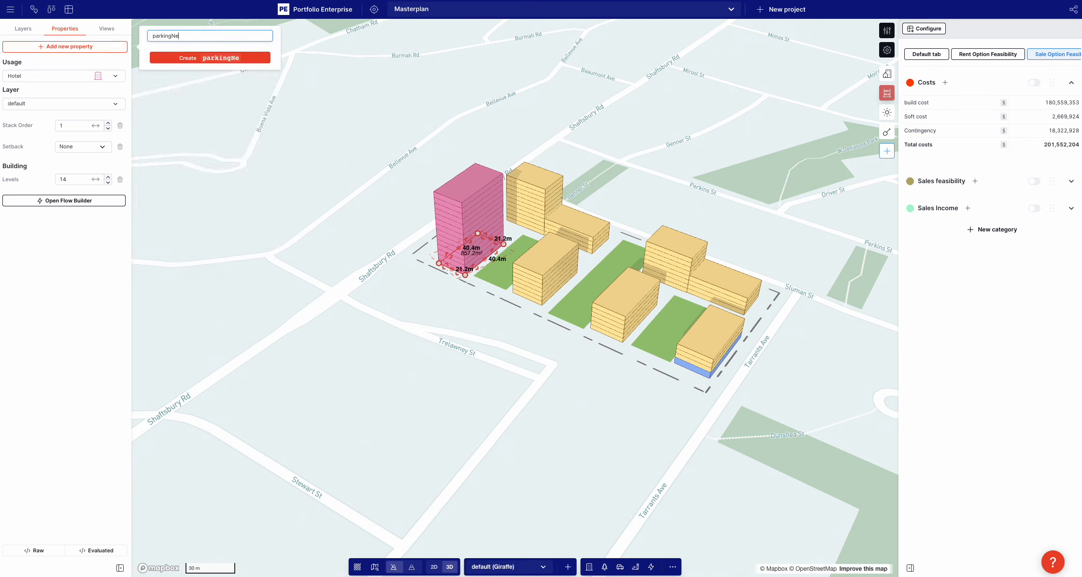
left_click(236, 58)
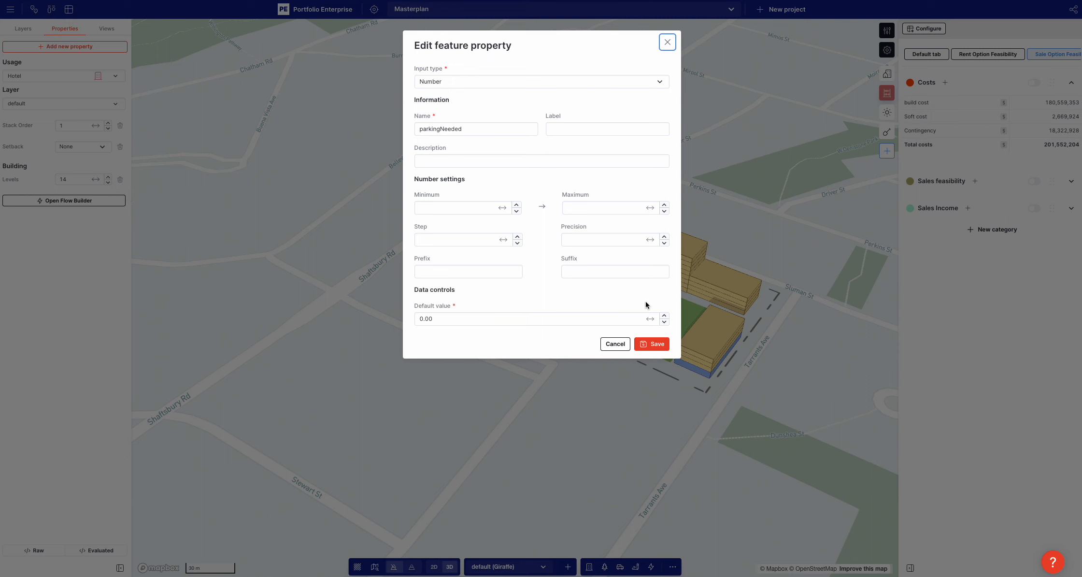
left_click(647, 344)
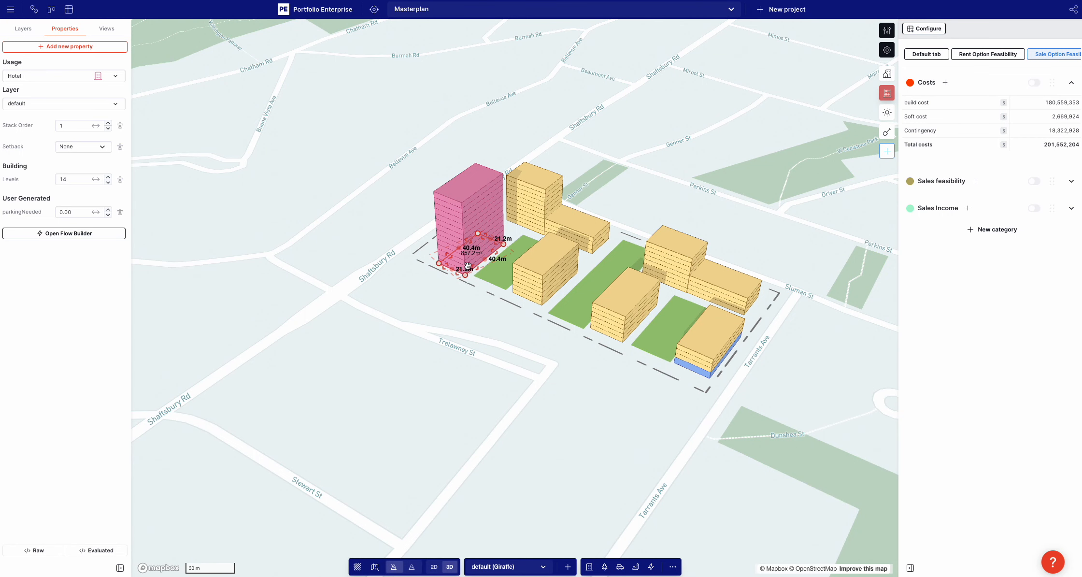
left_click(74, 211)
type("50")
left_click(423, 380)
Add the parkingNeeded property to the seven-level residential block near Trelawney St and set it to 30
left_click(554, 263)
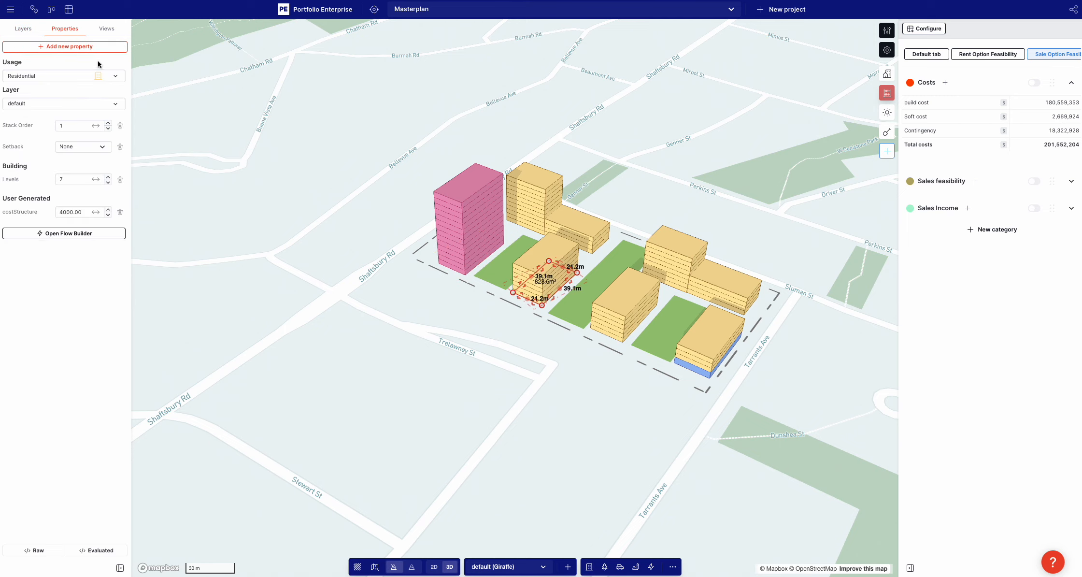
left_click(97, 46)
type("park")
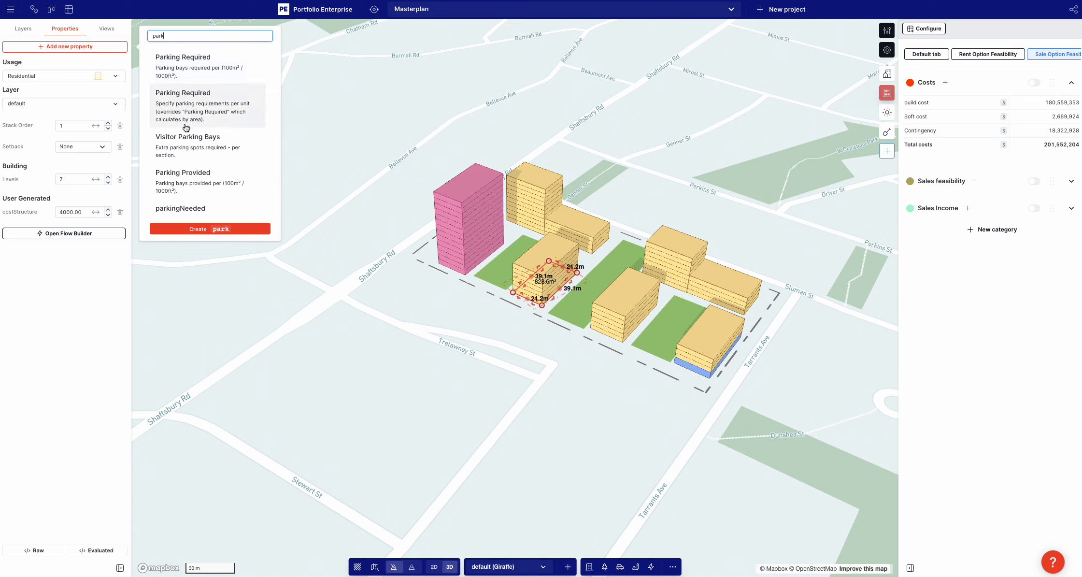
left_click(181, 209)
left_click(74, 227)
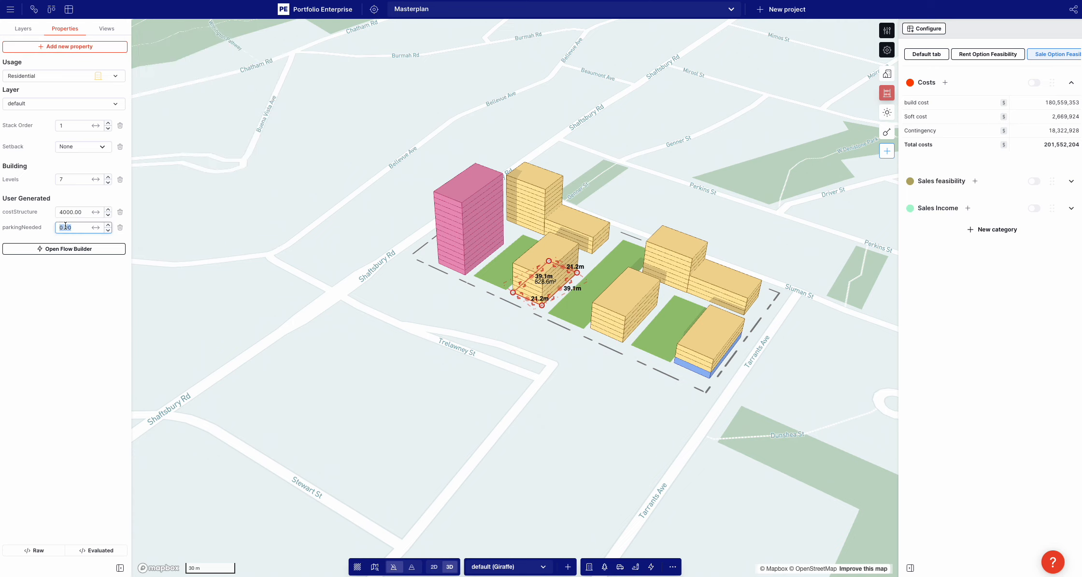
type("30")
left_click(376, 301)
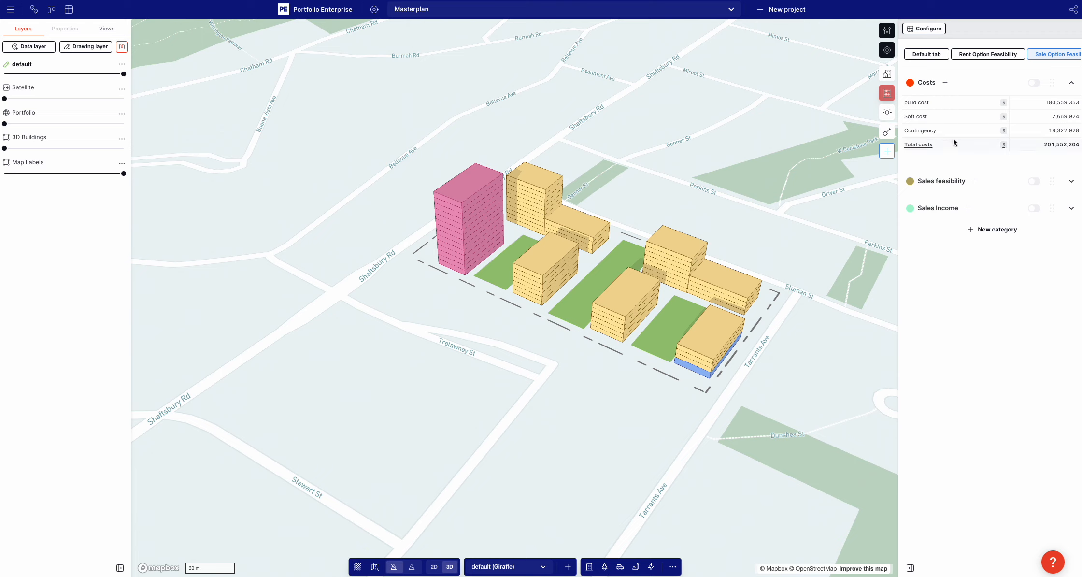
Start a new Built Form measure named parking needed and create carparks as its unit
left_click(920, 54)
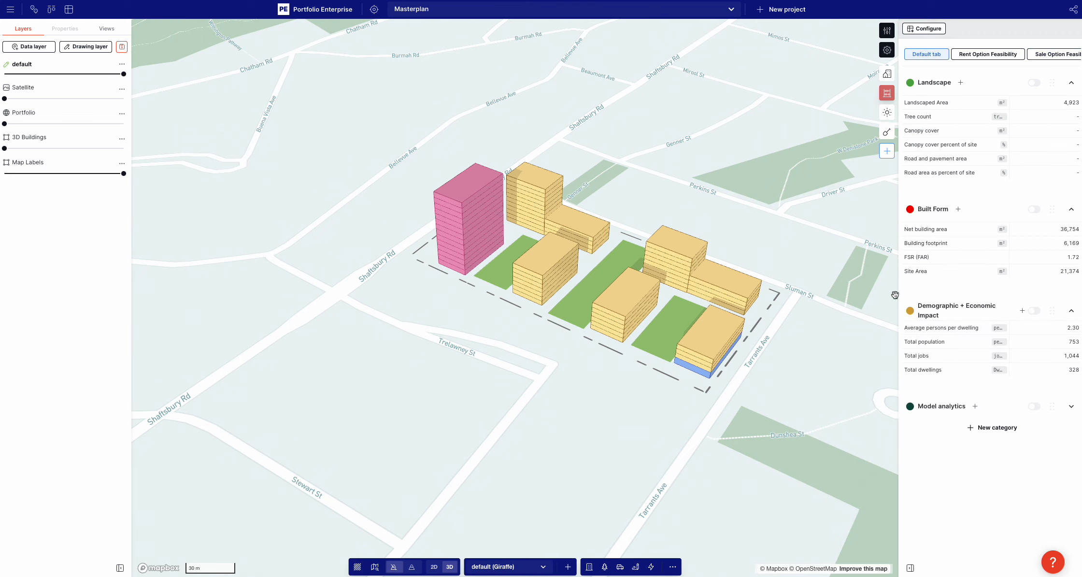
left_click(959, 209)
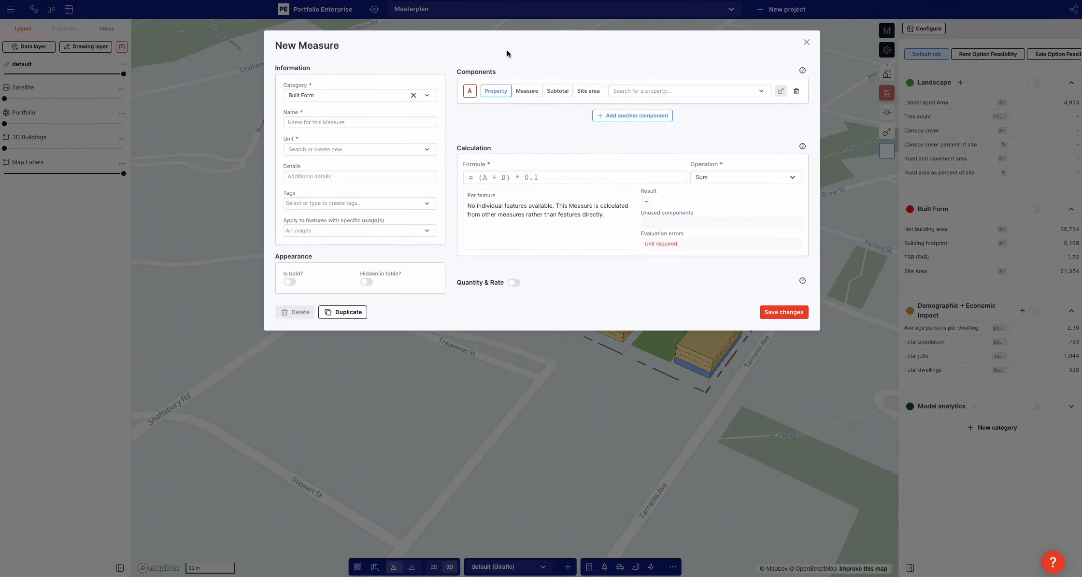
left_click(295, 122)
type("parking nee")
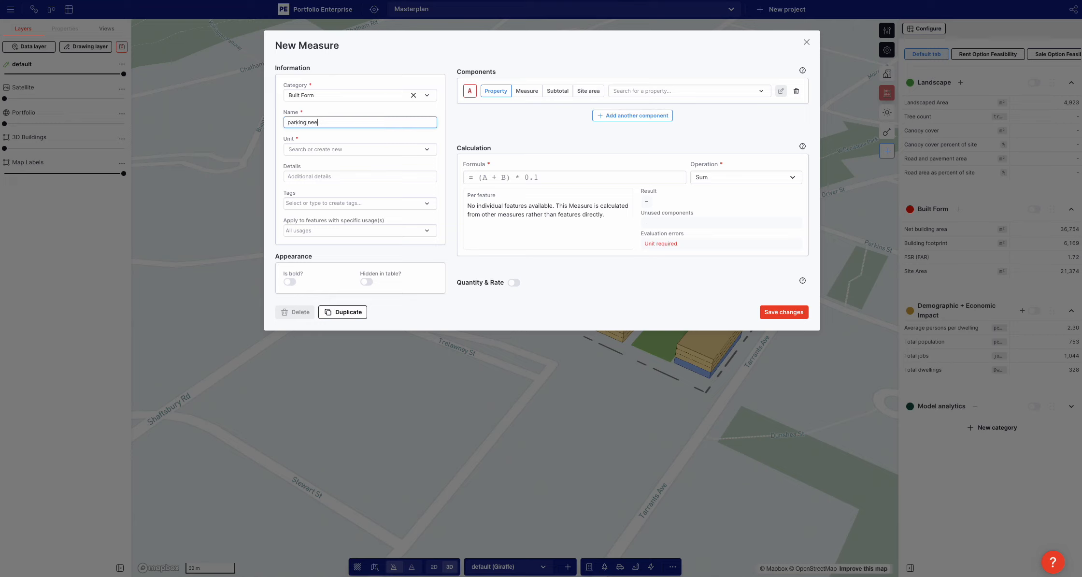
type("ded")
left_click(296, 149)
type("carp")
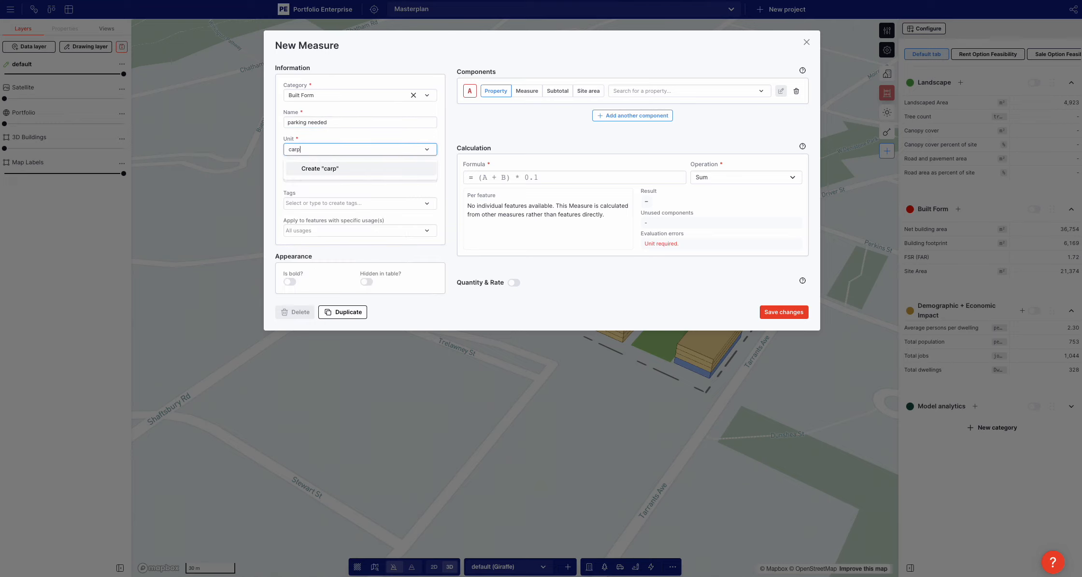
type("arks")
left_click(314, 168)
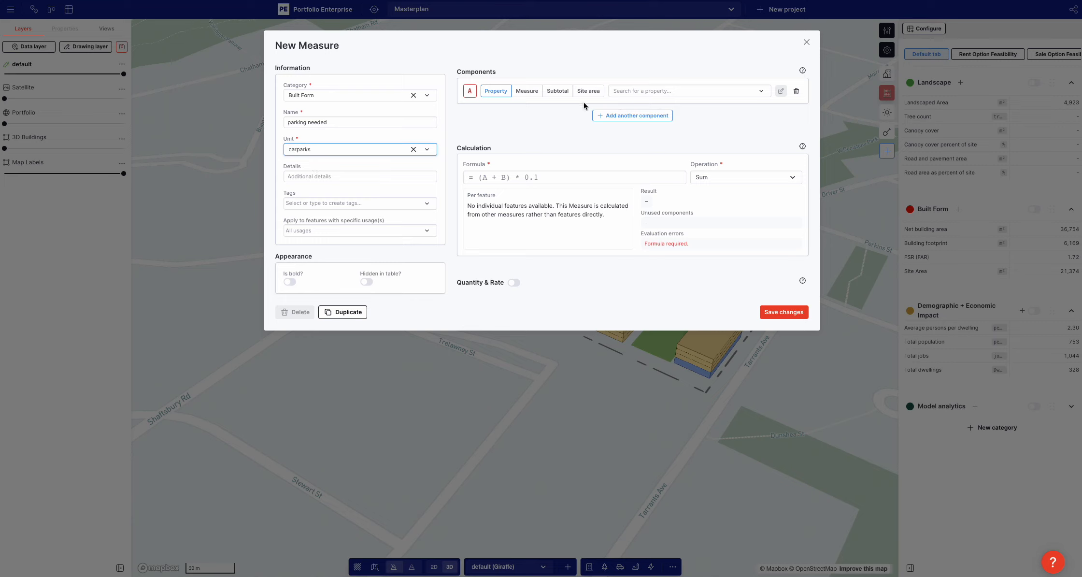
Use the parkingNeeded property as component A of the parking needed measure
left_click(643, 91)
type("park")
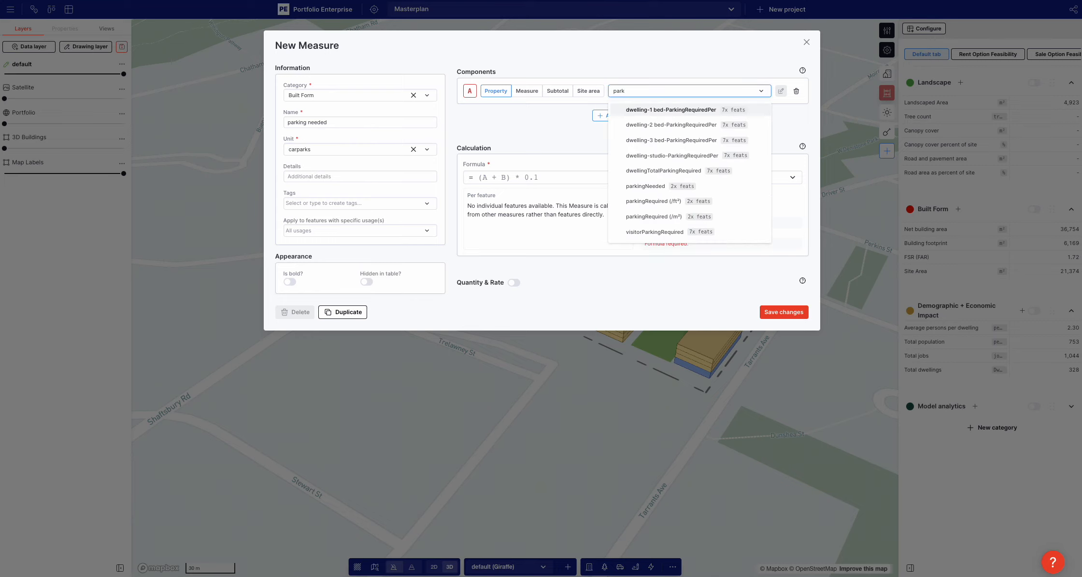
left_click(652, 186)
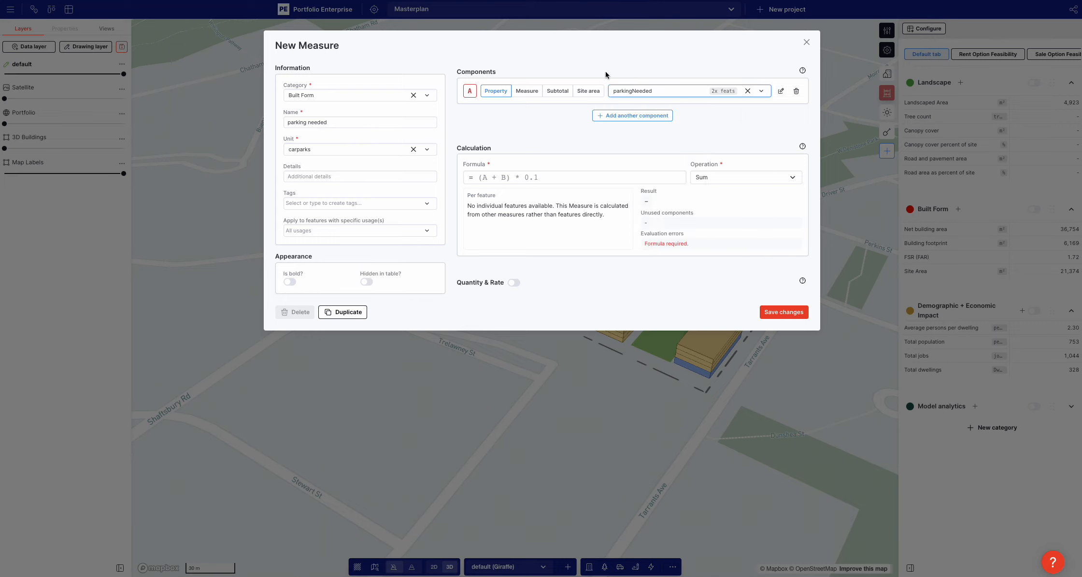
Set the parking needed measure's formula to A, check its value per feature, and save the measure
left_click(515, 178)
type("A")
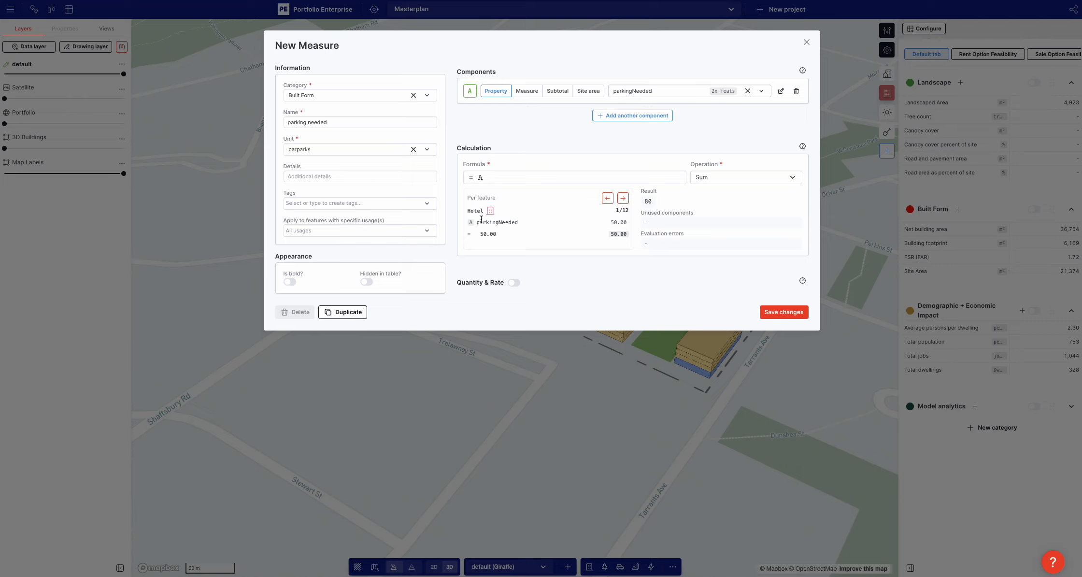
left_click(623, 198)
left_click(622, 198)
left_click(622, 198)
left_click(623, 198)
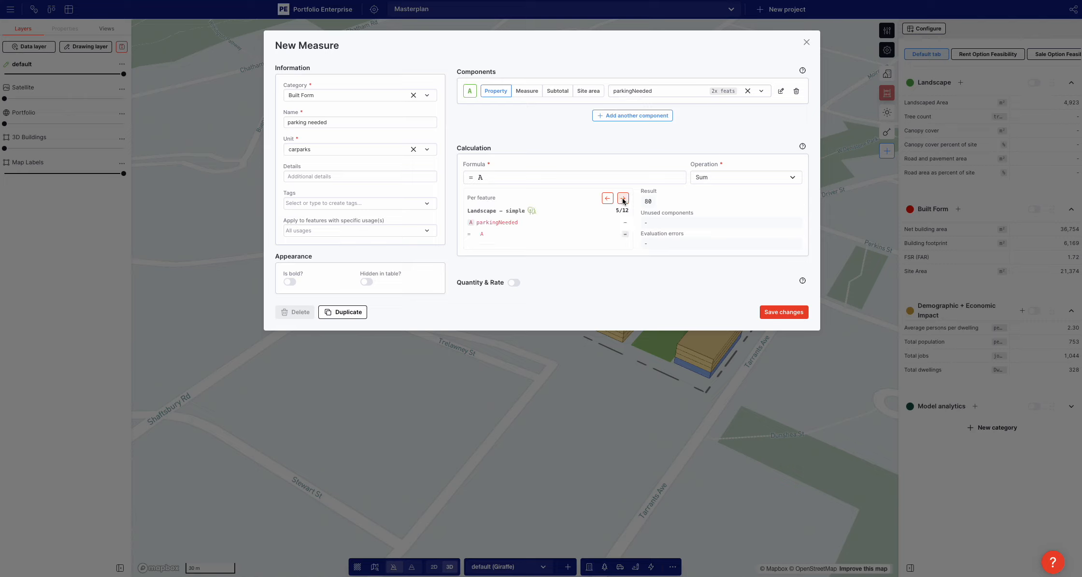
left_click(607, 199)
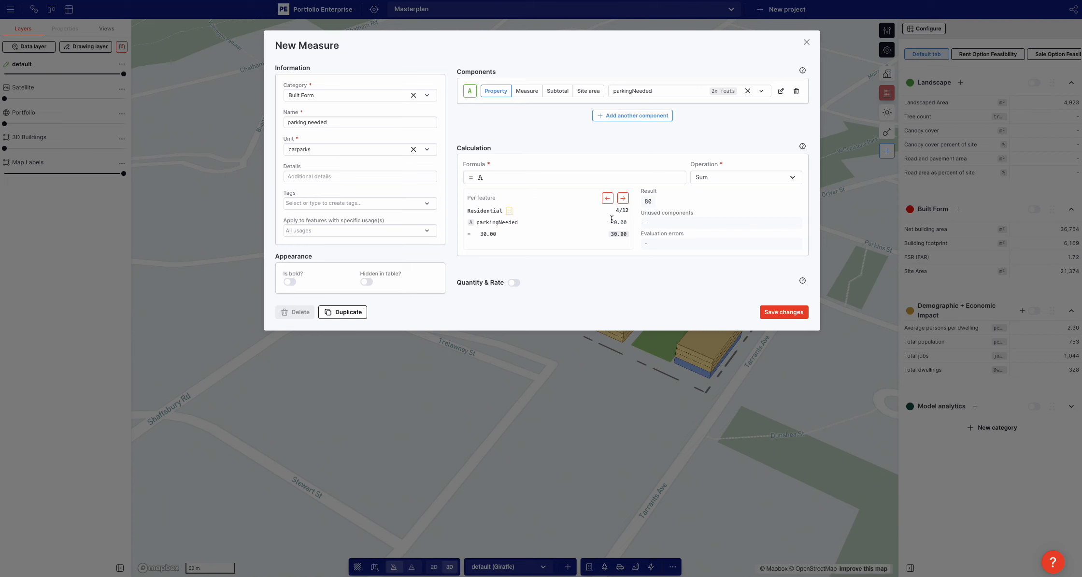
left_click(785, 312)
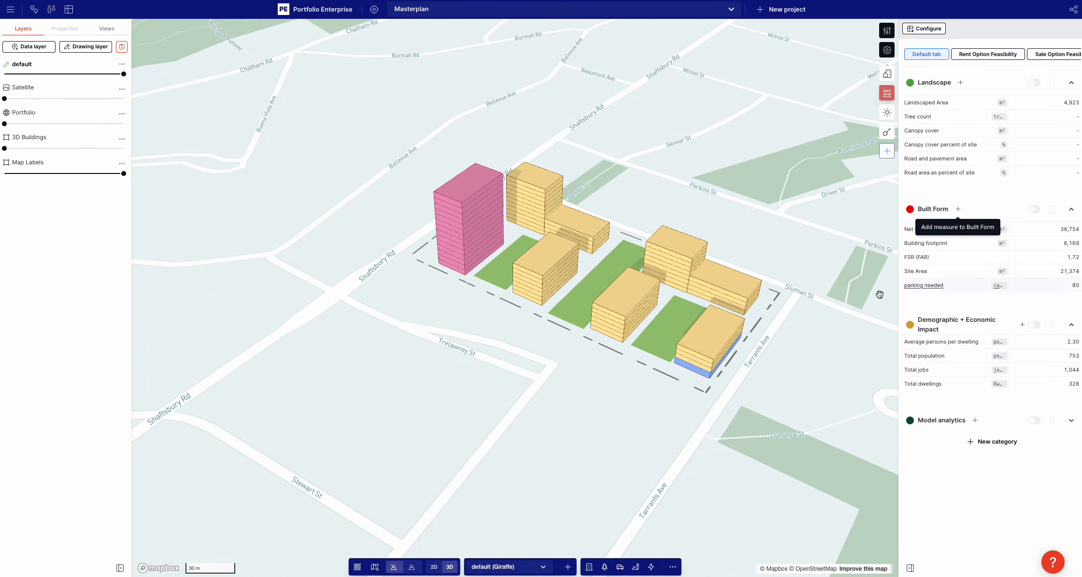
Set the parkingNeeded property of the pink hotel tower to 120
left_click(444, 219)
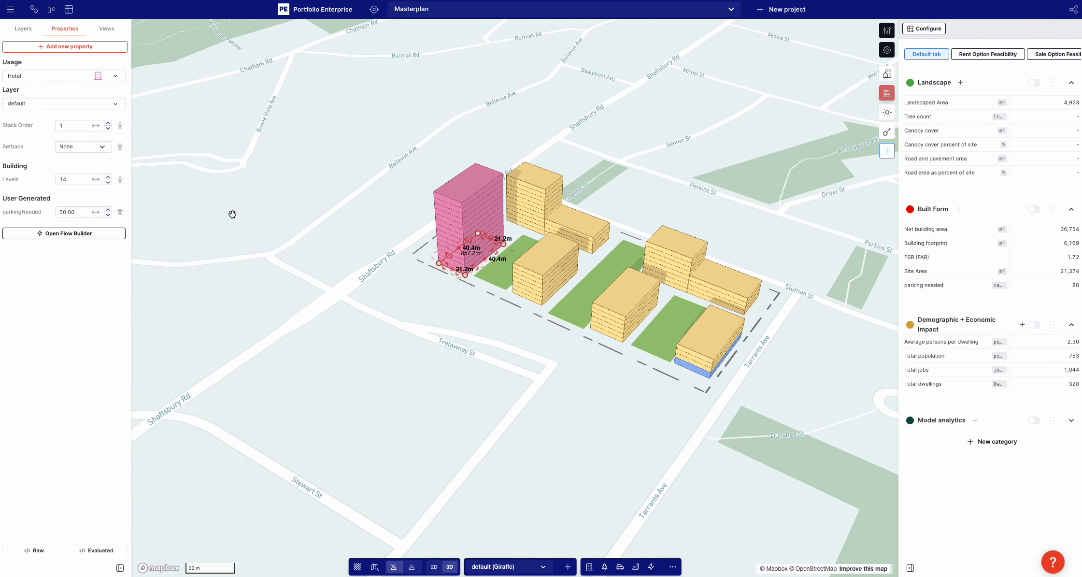
left_click(67, 213)
type("120")
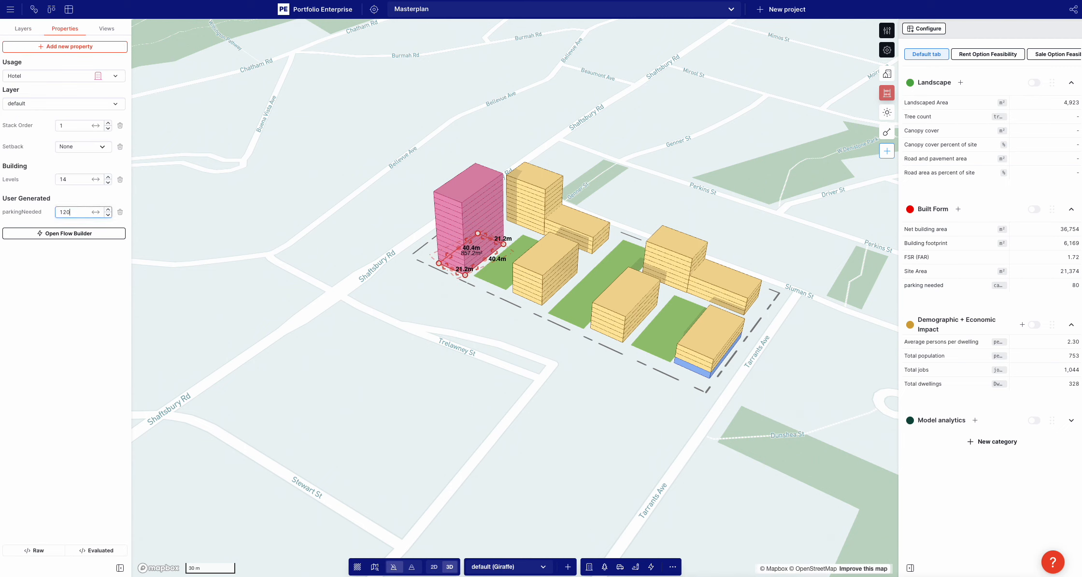
left_click(85, 330)
Examine the required parking spaces in the area analytics and the cars per dwelling type in the Residential usage
left_click(887, 74)
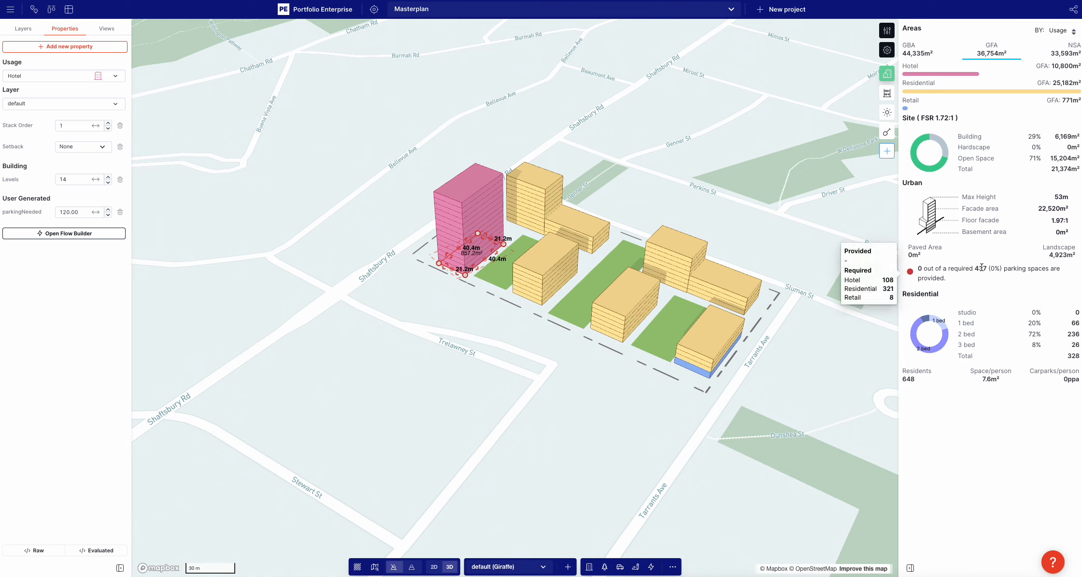
left_click(887, 31)
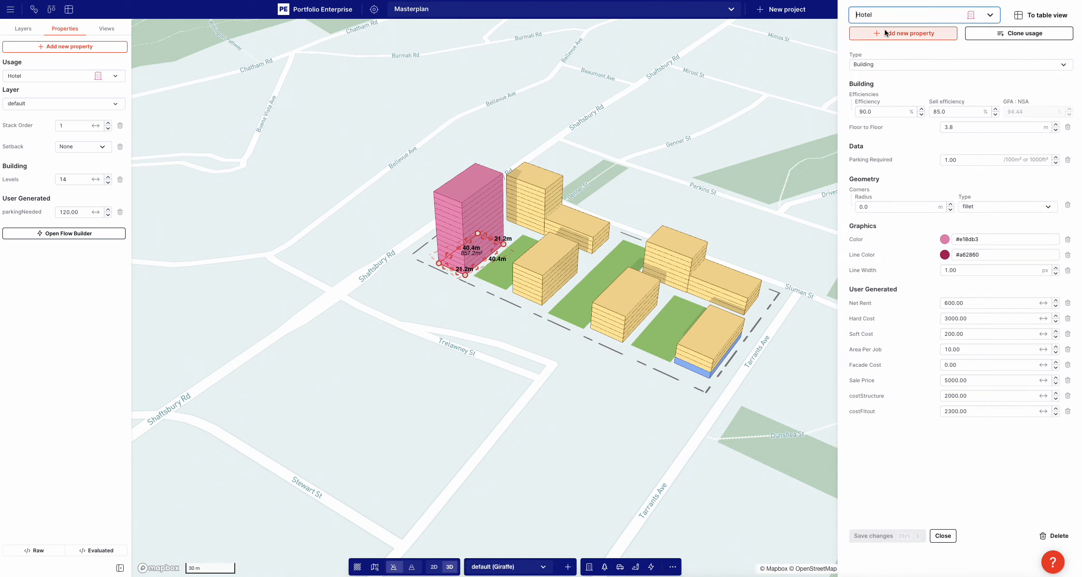
left_click(889, 15)
scroll(897, 169, "down", 3)
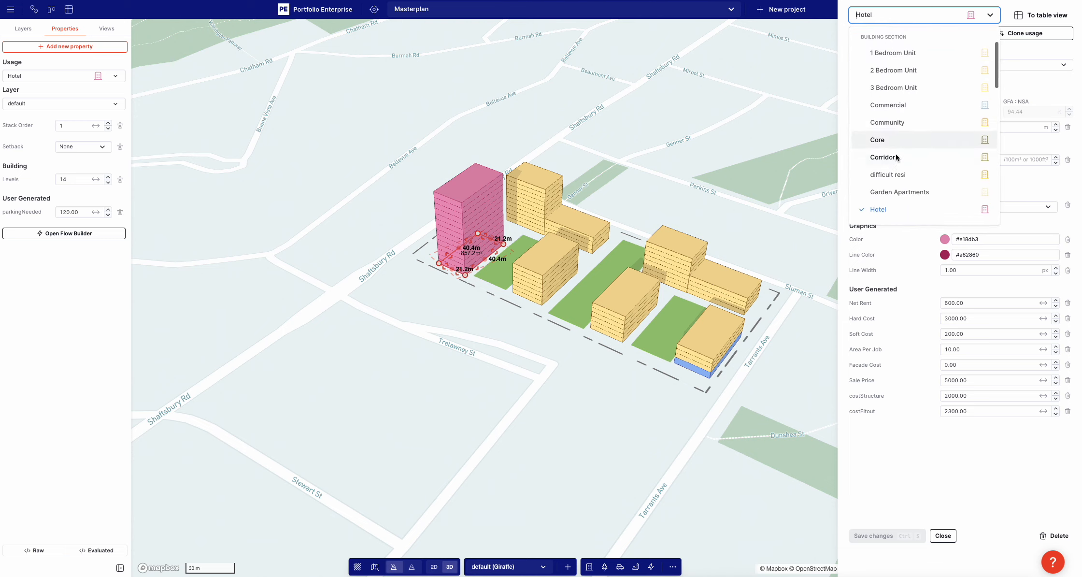
left_click(897, 208)
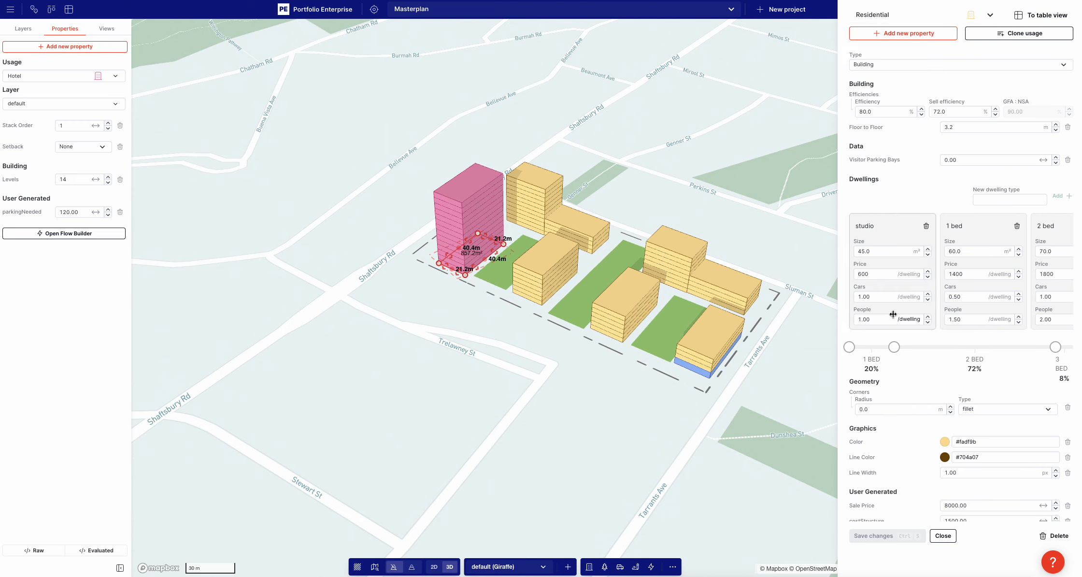
scroll(922, 270, "right", 3)
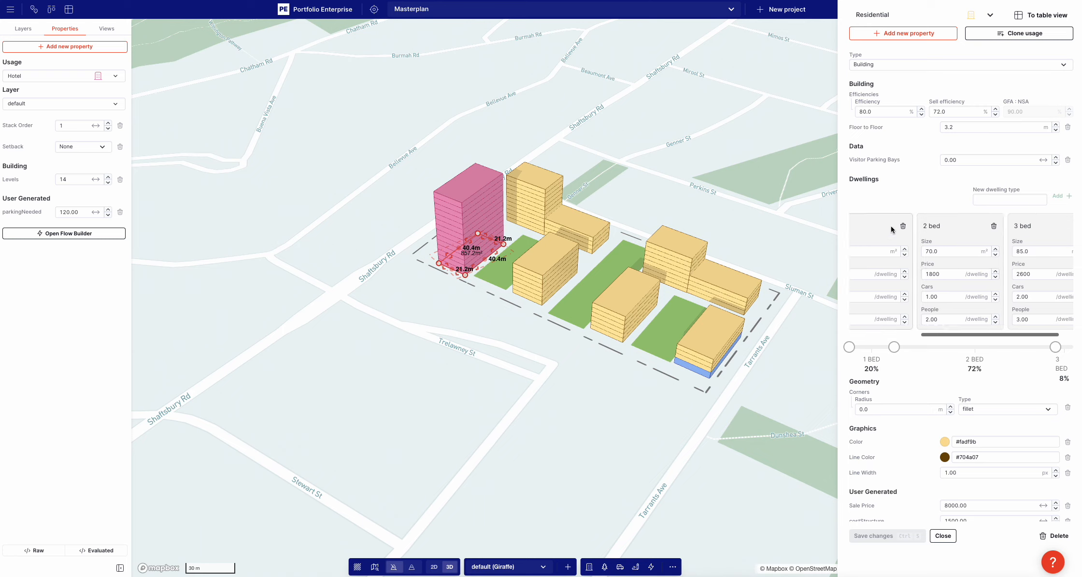
scroll(991, 273, "left", 3)
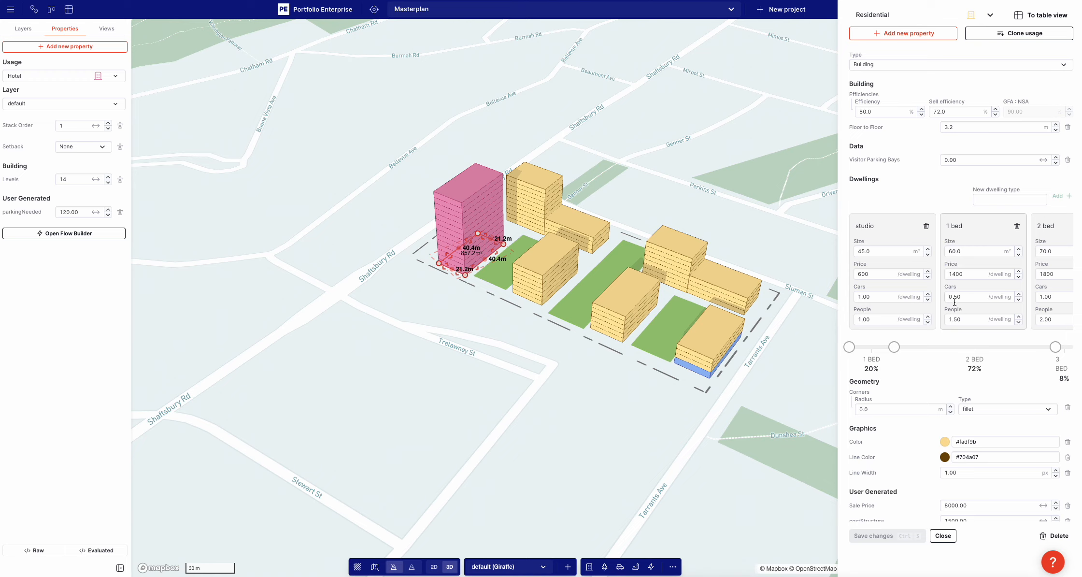
scroll(954, 307, "right", 2)
scroll(968, 305, "left", 2)
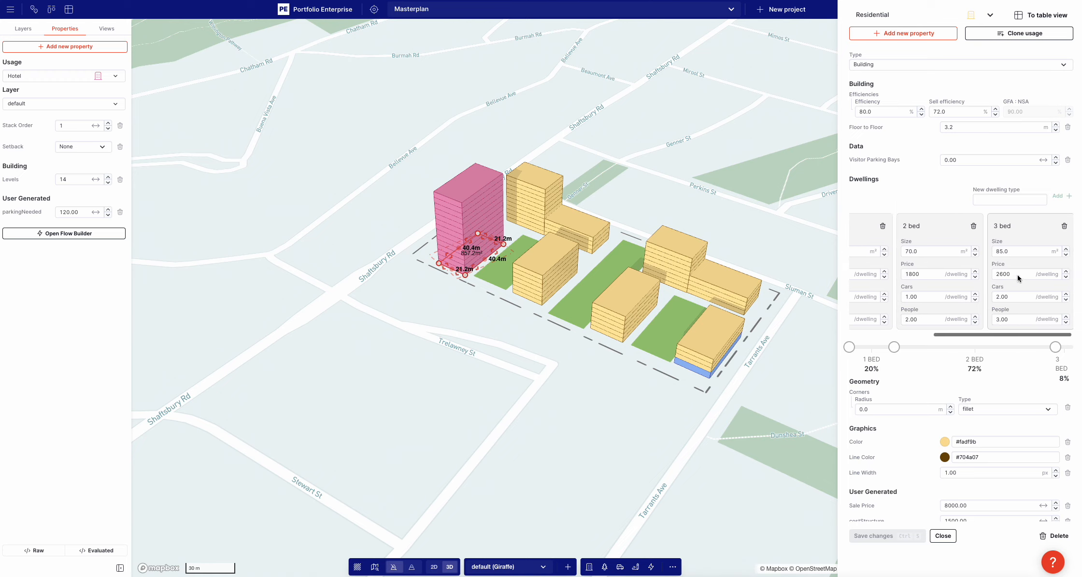
Set the studio dwelling's cars to 0 in the Residential usage, save it and close the usage settings
double_click(870, 294)
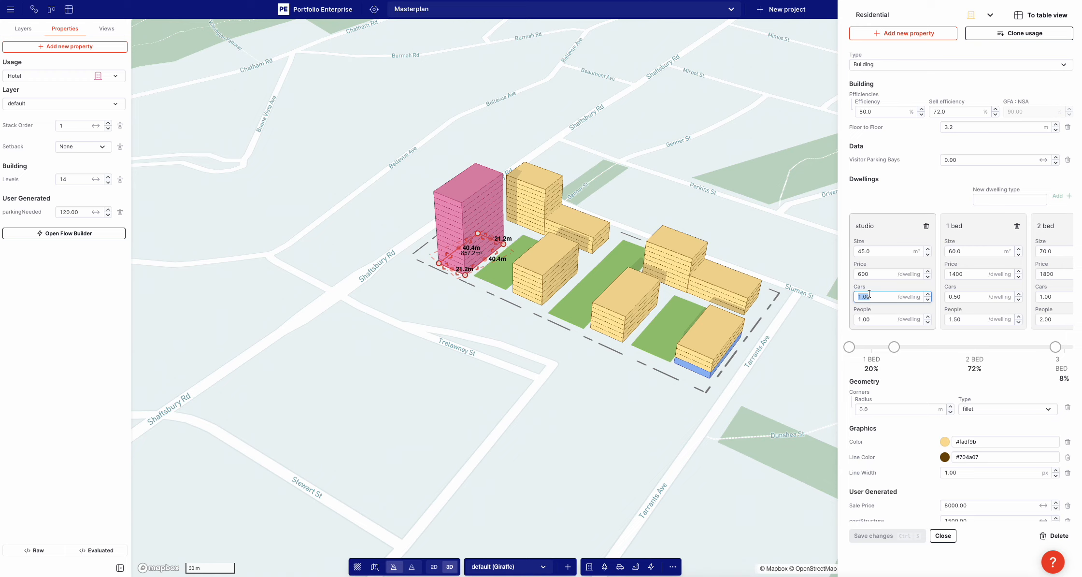
type("0")
left_click(878, 535)
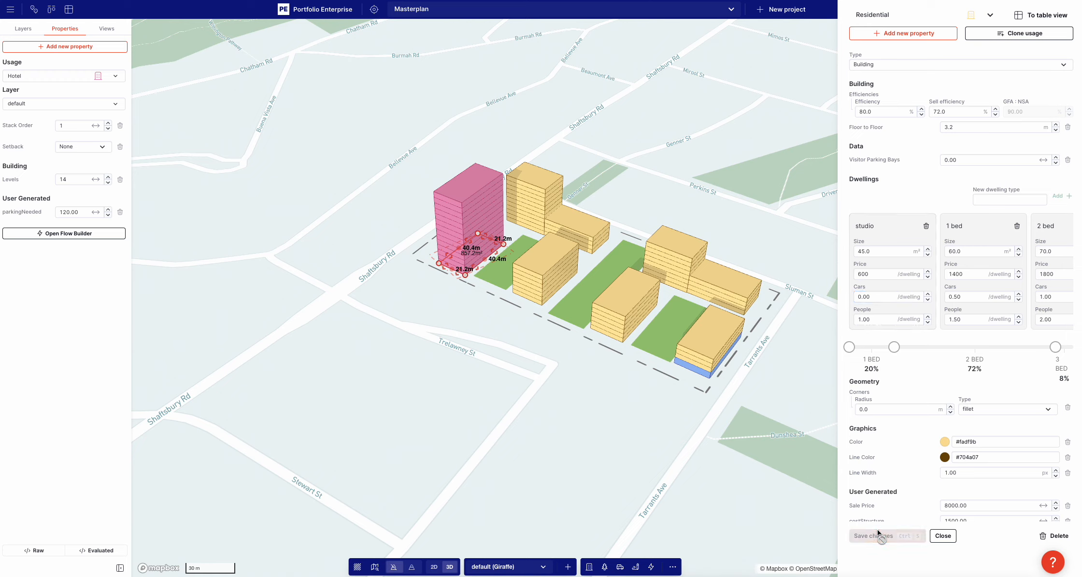
left_click(798, 170)
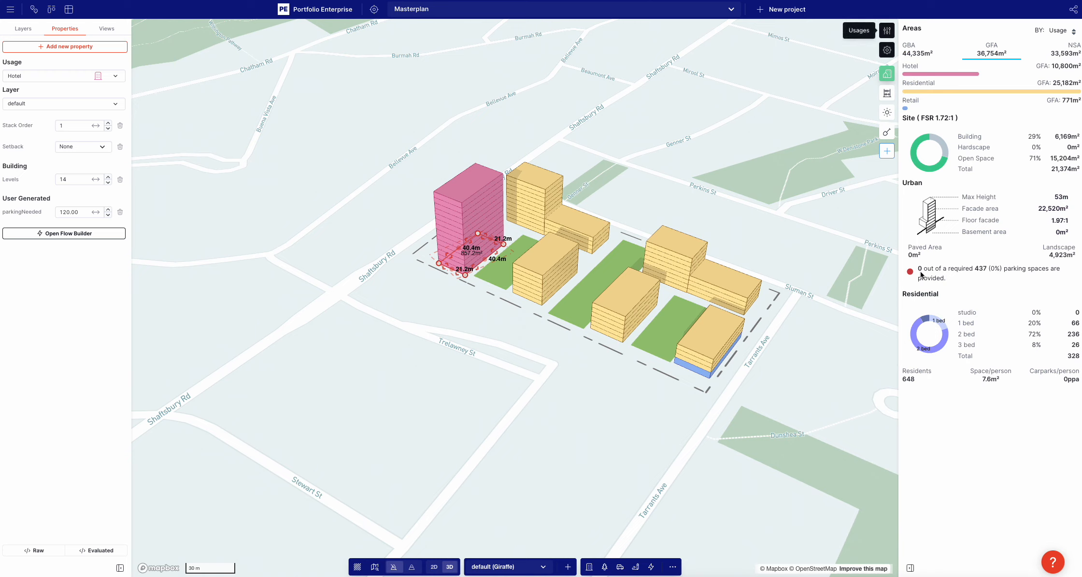
Check the required parking by usage and the Parking Required rate of the Retail usage, then return to the tower's properties
mouse_move(977, 279)
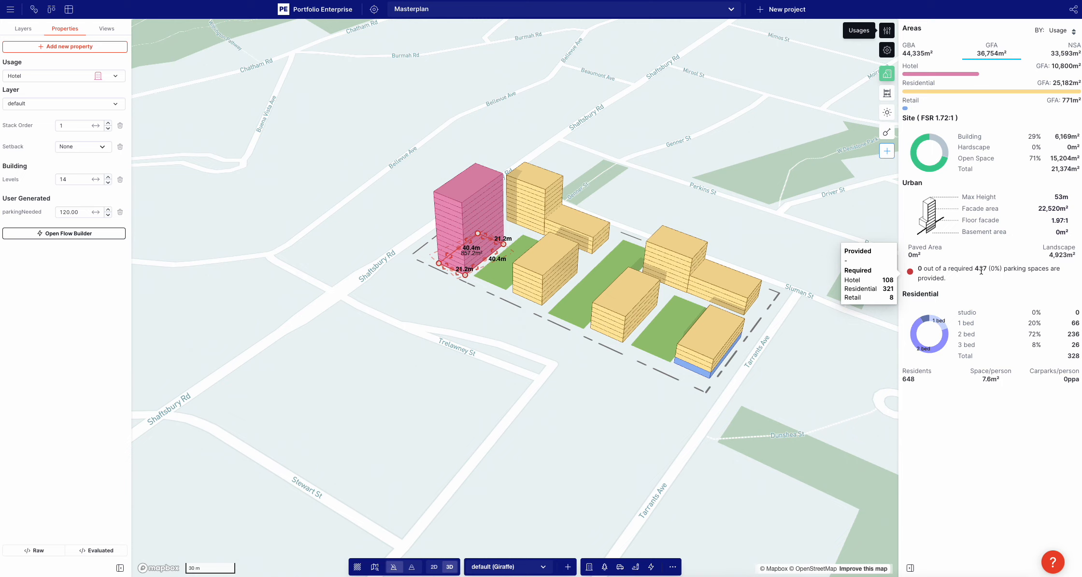
left_click(887, 30)
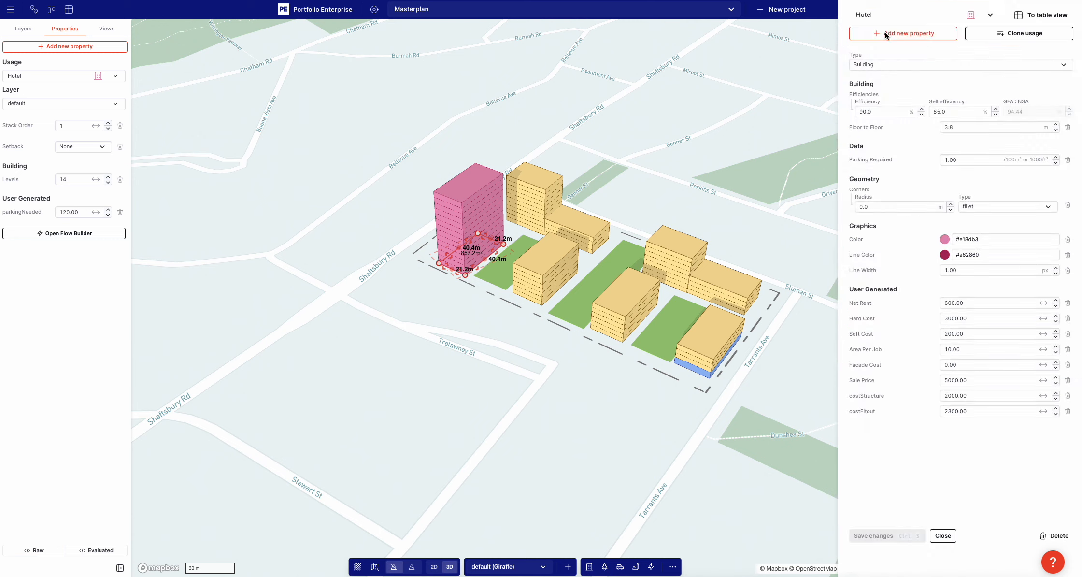
left_click(887, 20)
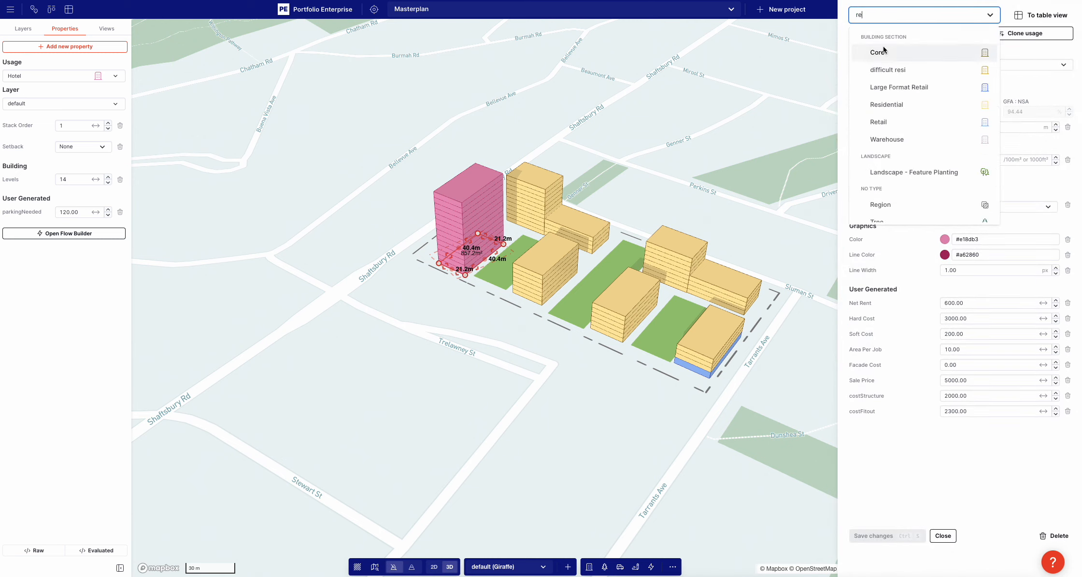
left_click(894, 122)
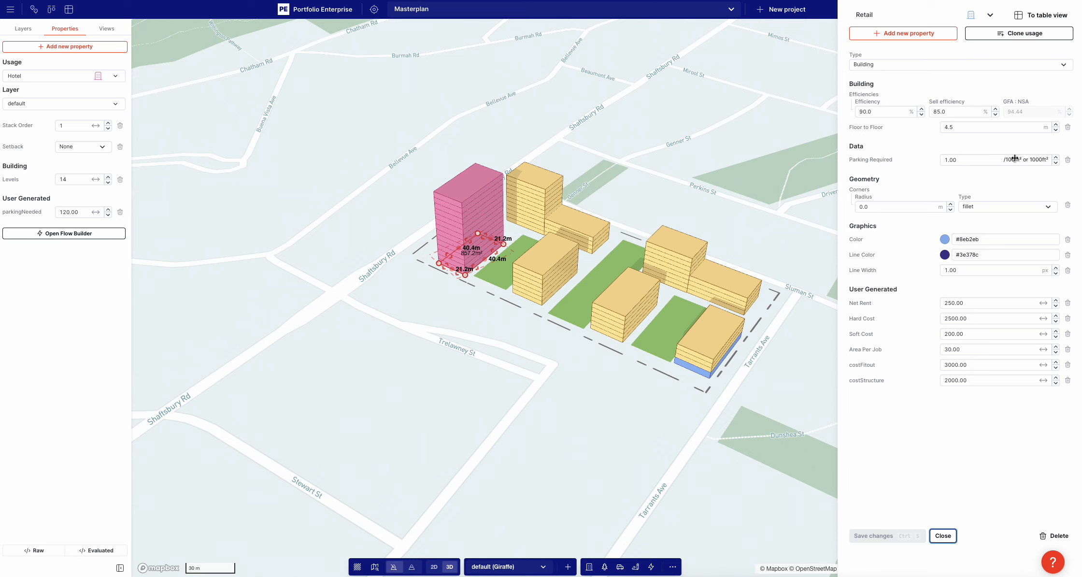
double_click(20, 211)
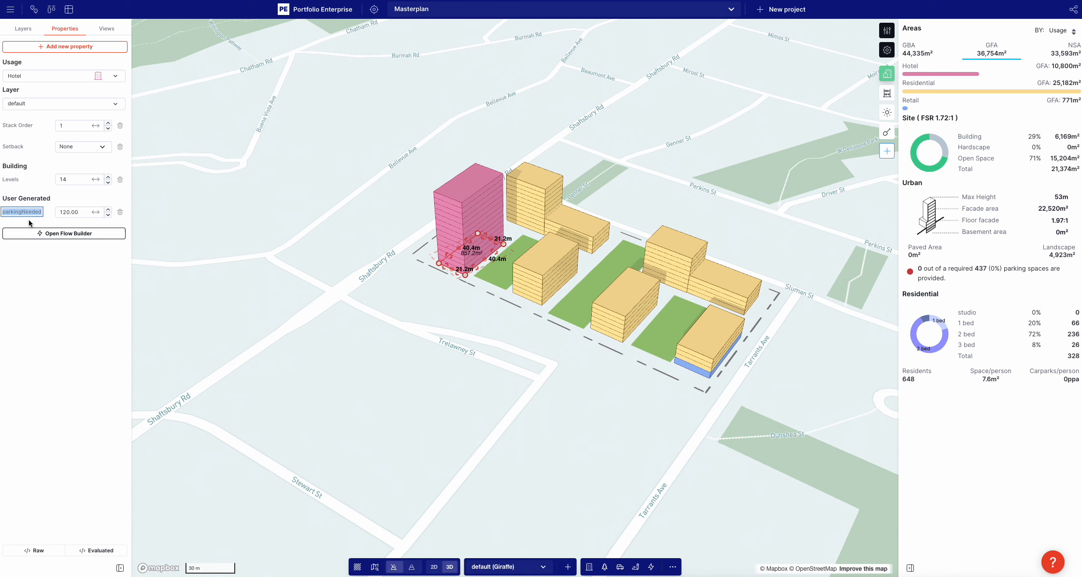
Rename the Soft cost measure under Sale Option Feasibility as consultants and taxes
left_click(887, 93)
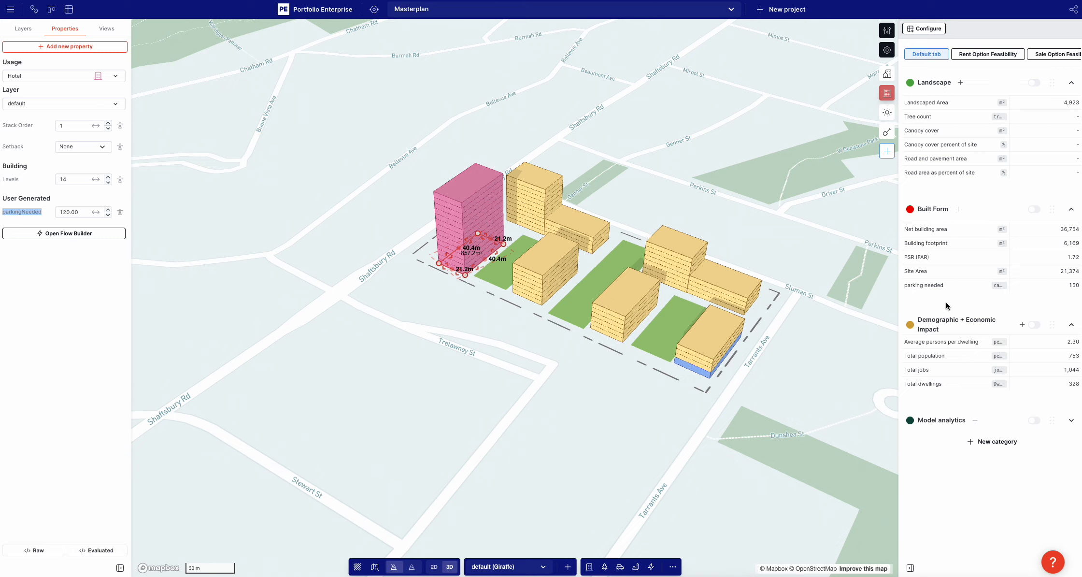
left_click(797, 192)
left_click(1055, 54)
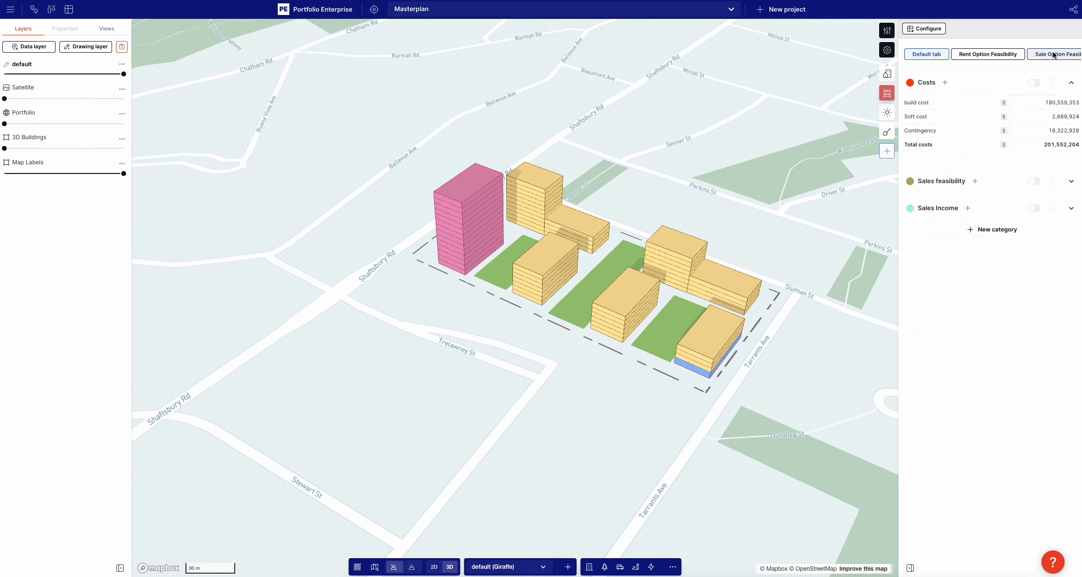
left_click_drag(679, 167, 696, 165)
right_click_drag(696, 166, 698, 178)
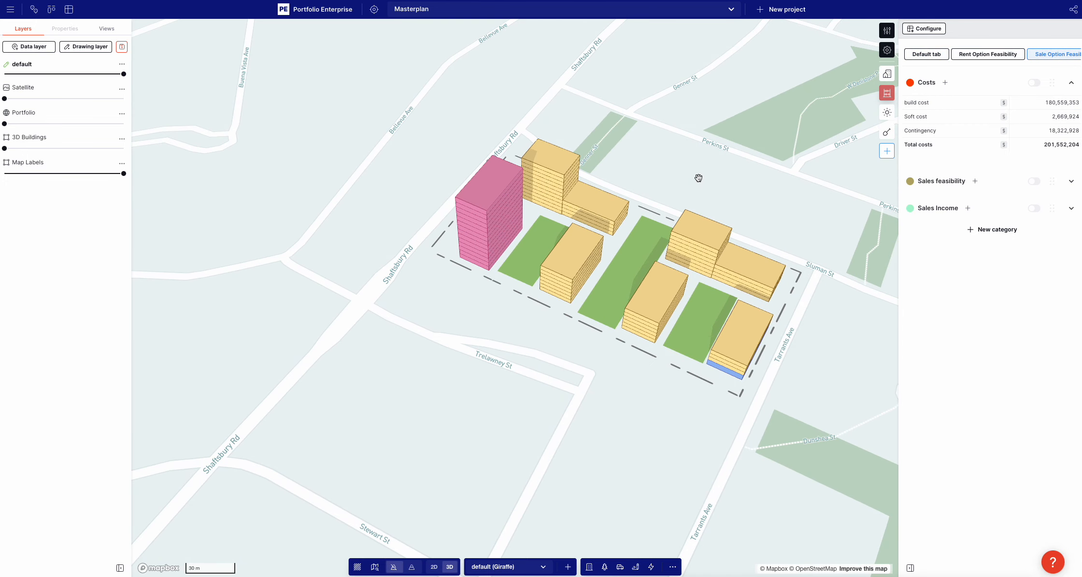
left_click_drag(698, 177, 583, 179)
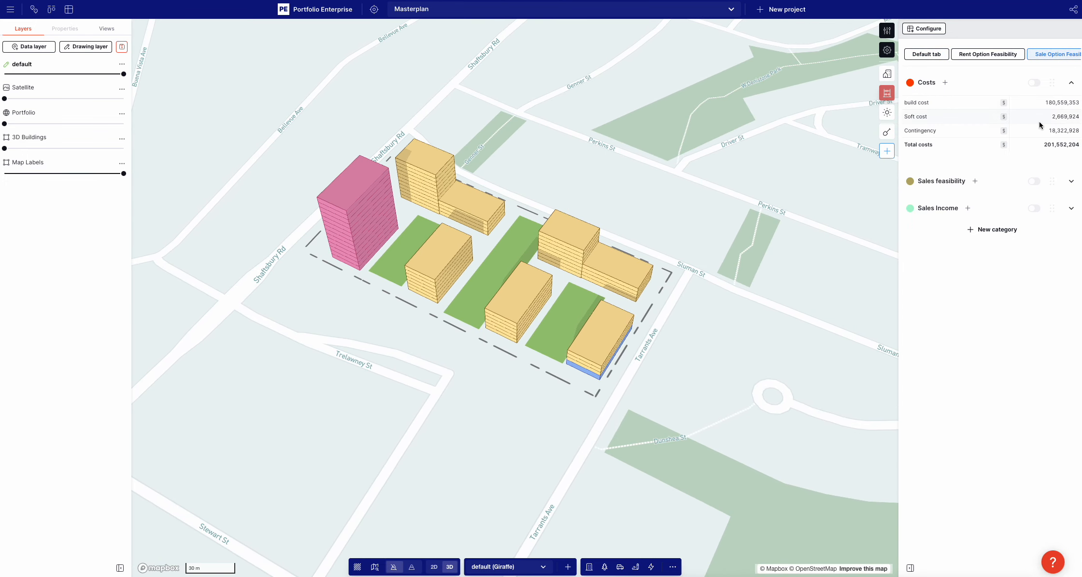
left_click(924, 116)
double_click(376, 126)
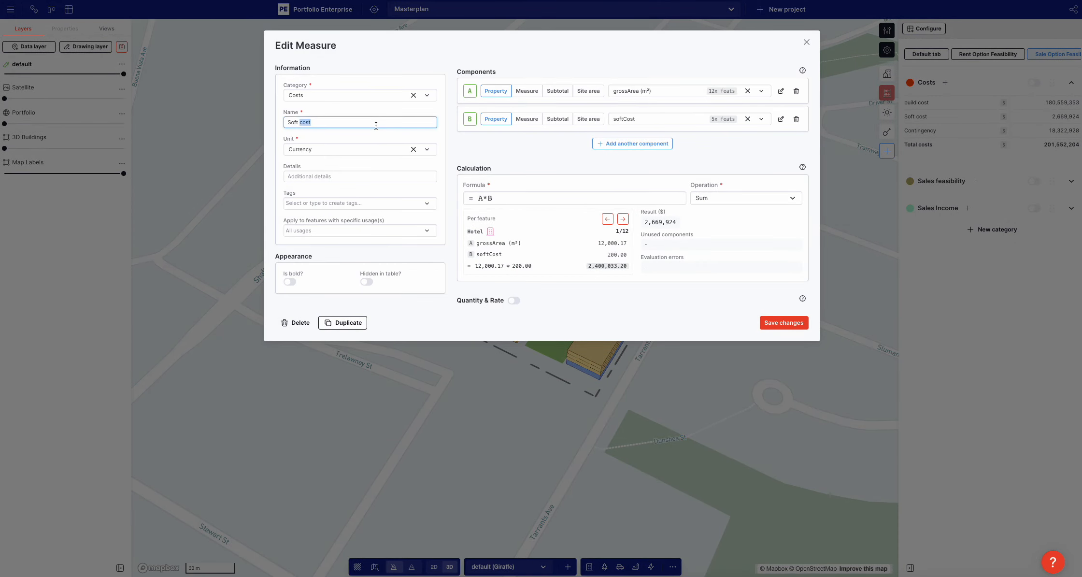
triple_click(376, 126)
type("consultants and taxes")
Replace component A of the consultants and taxes measure with the build cost measure
left_click(526, 92)
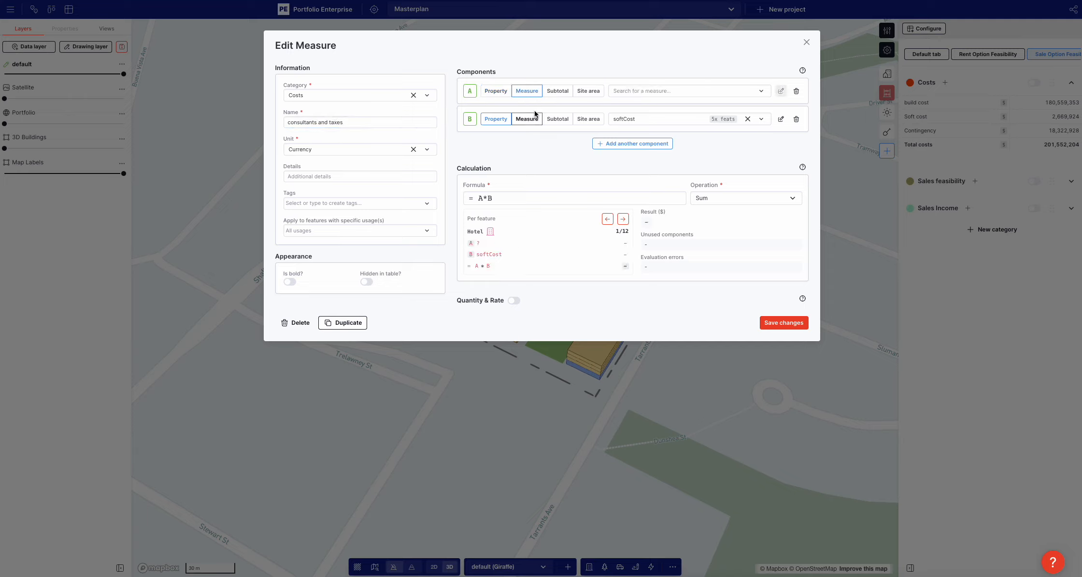
left_click(496, 91)
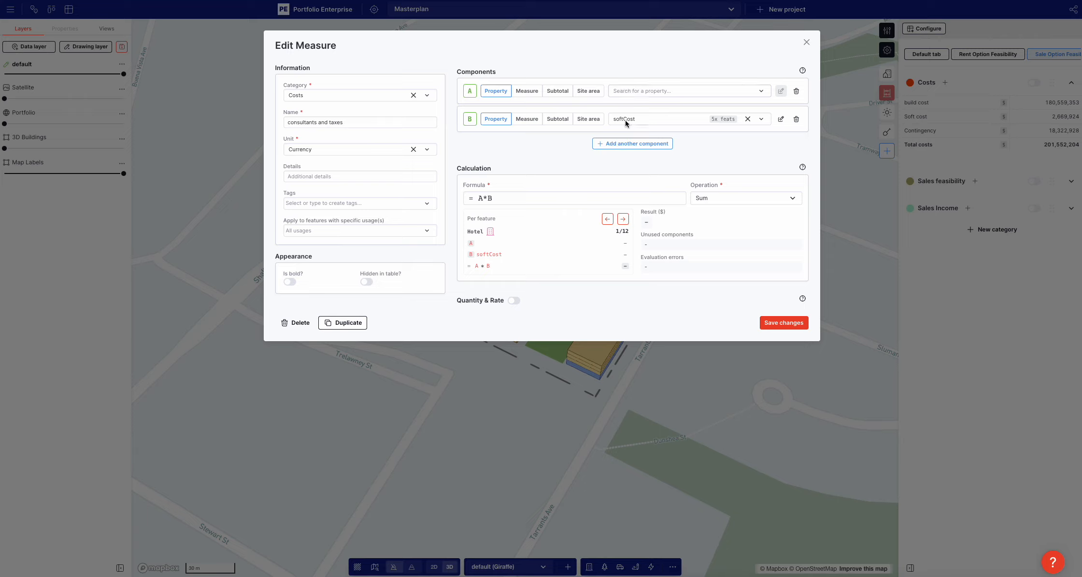
left_click(526, 91)
left_click(645, 92)
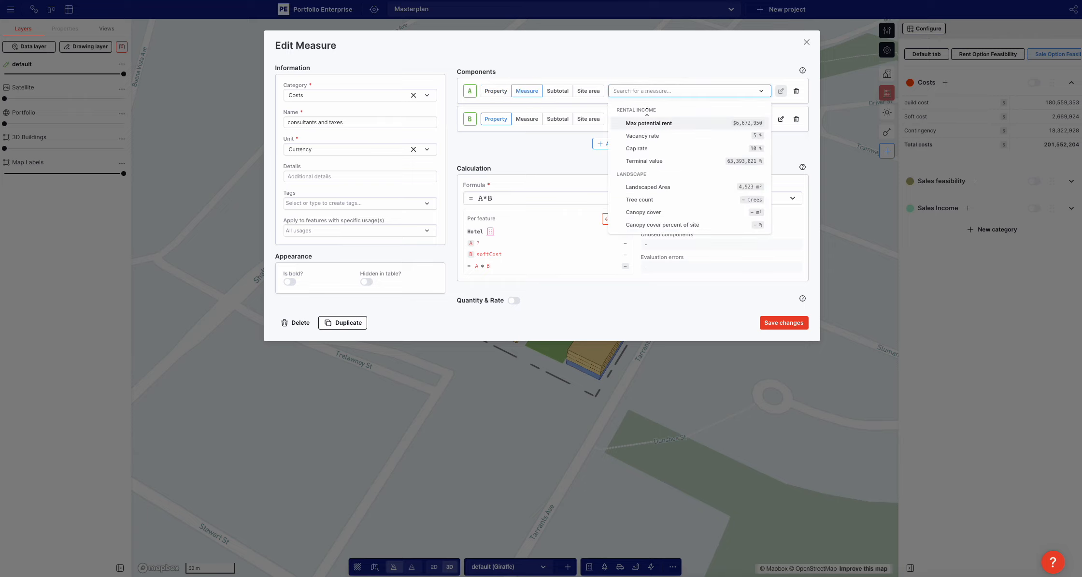
type("buil")
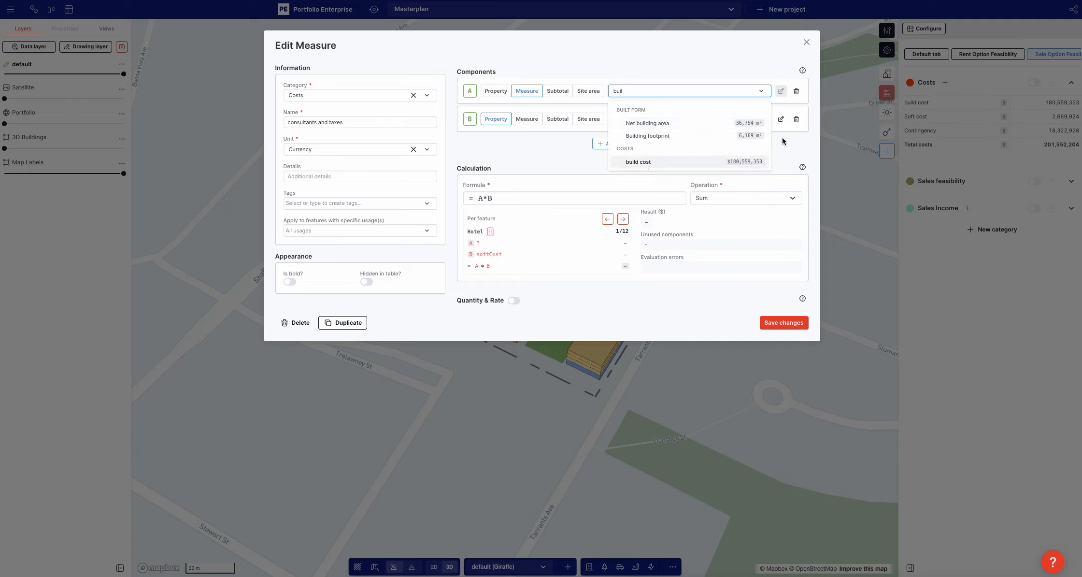
left_click(738, 162)
Remove component B from the consultants and taxes measure, set its formula to A*0.15 and save it
left_click(526, 119)
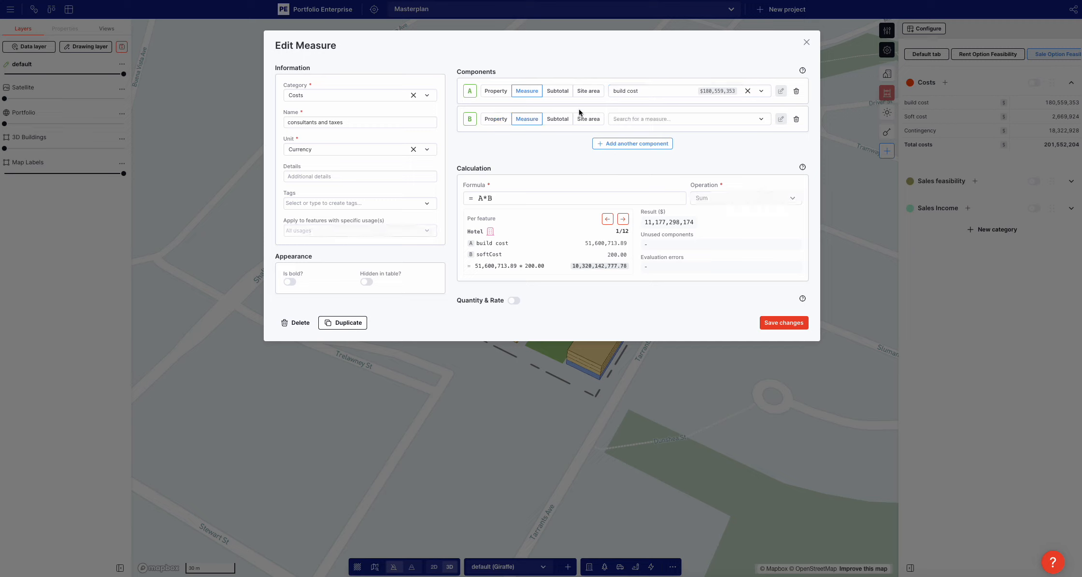
left_click(796, 120)
left_click(538, 176)
key("BackSpace")
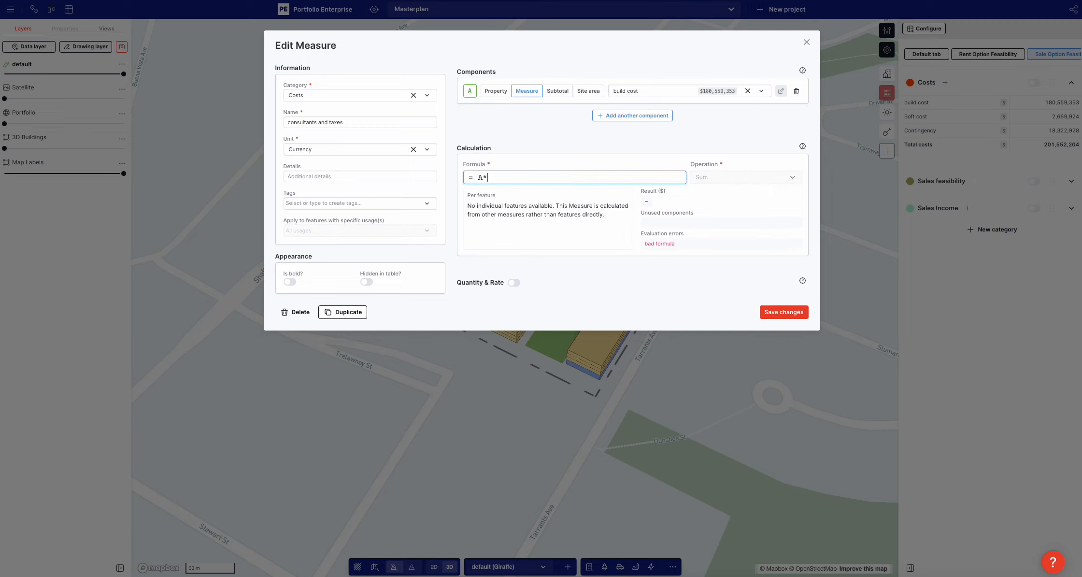
type("0.15")
left_click(365, 122)
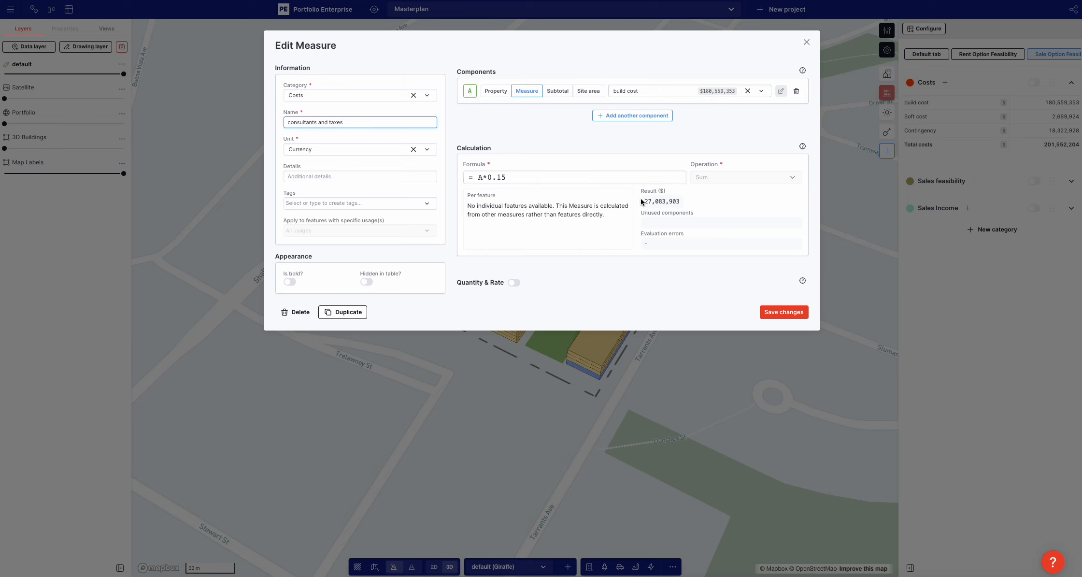
mouse_move(643, 203)
left_click(784, 312)
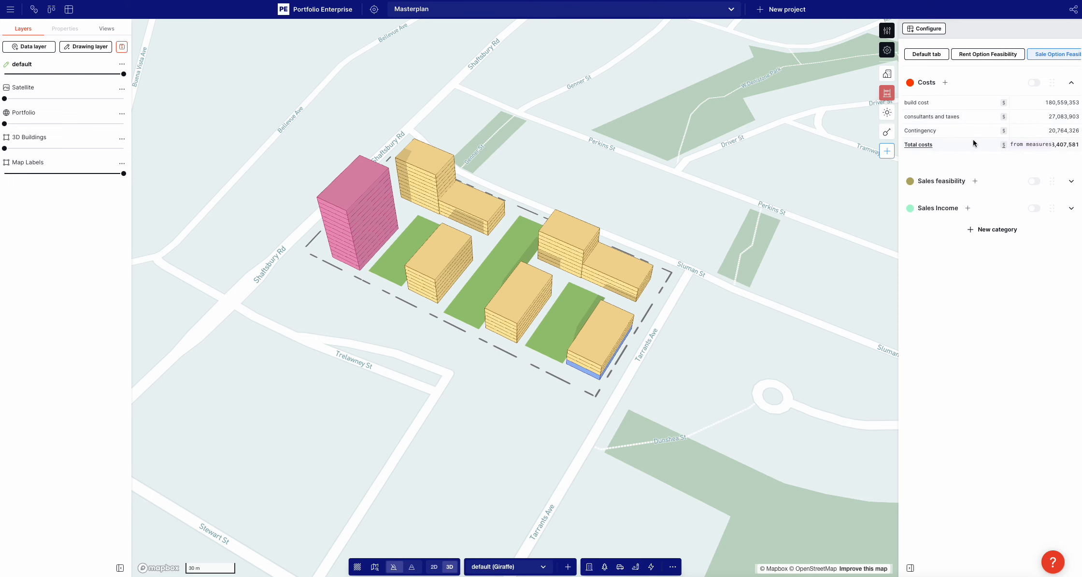
Open the Contingency measure in the Costs category
left_click(931, 131)
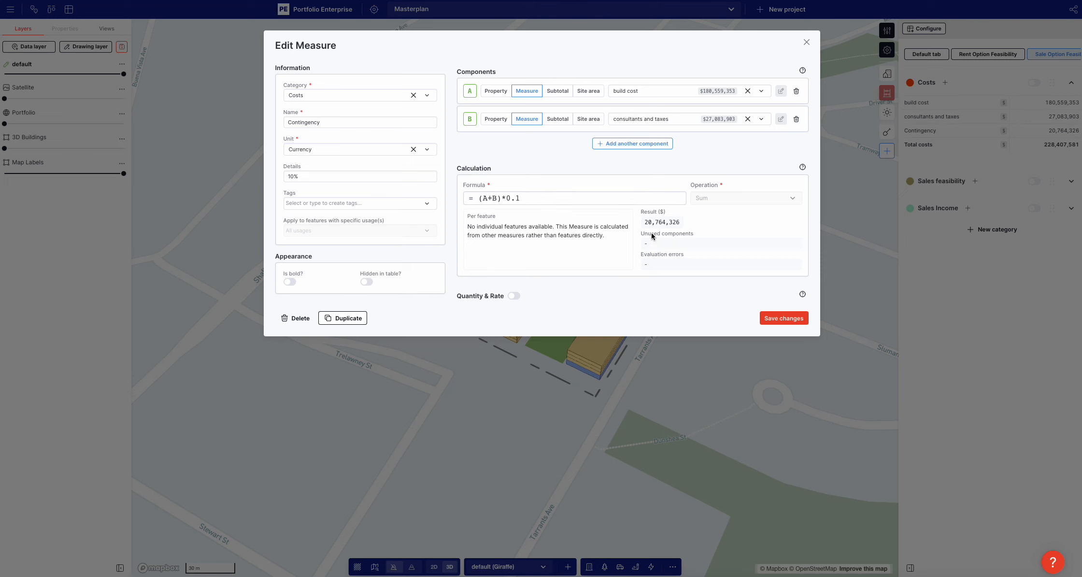
Save the Contingency measure with its formula (A+B)*0.1
left_click_drag(644, 224, 649, 224)
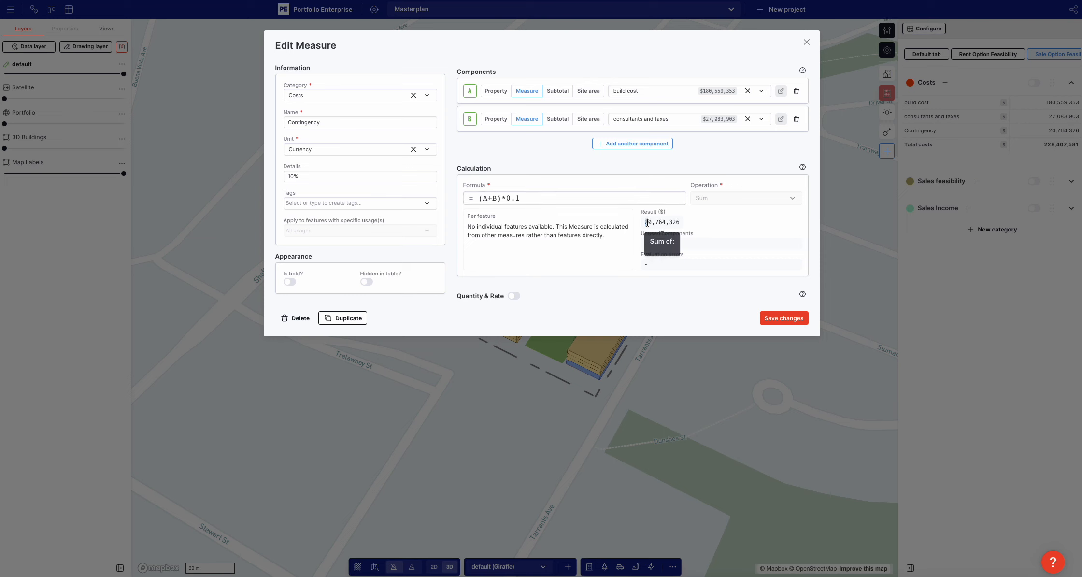
left_click(782, 320)
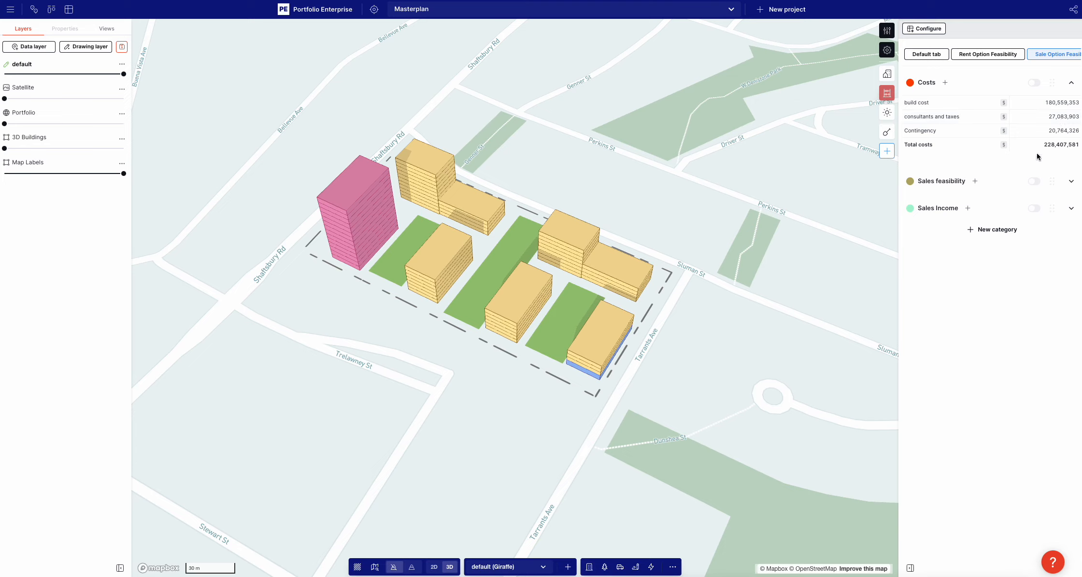
Set the costStructure property of the seven-level Residential building beside the hotel to 11111111
left_click(435, 256)
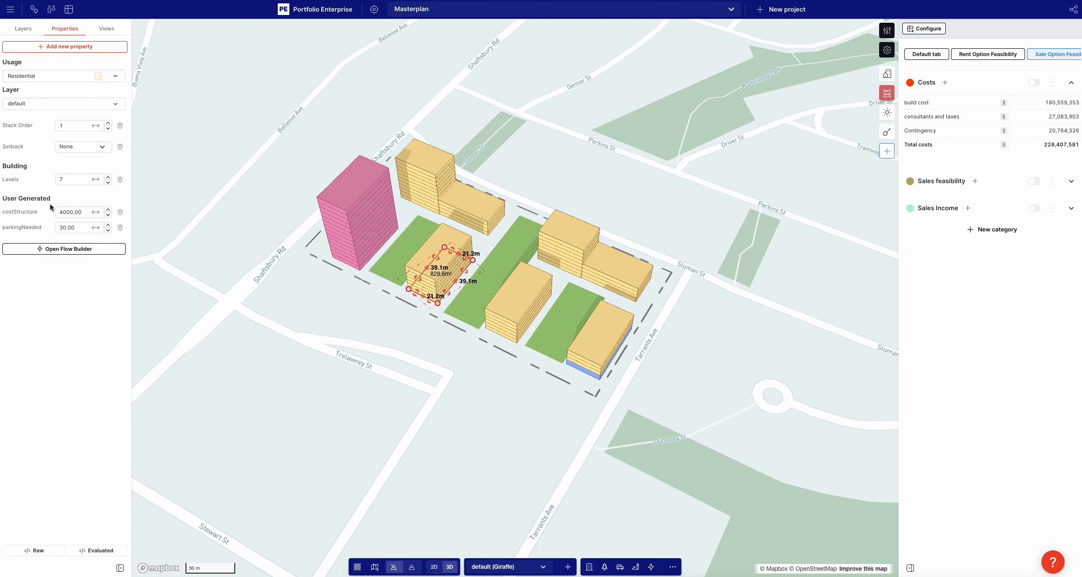
double_click(82, 211)
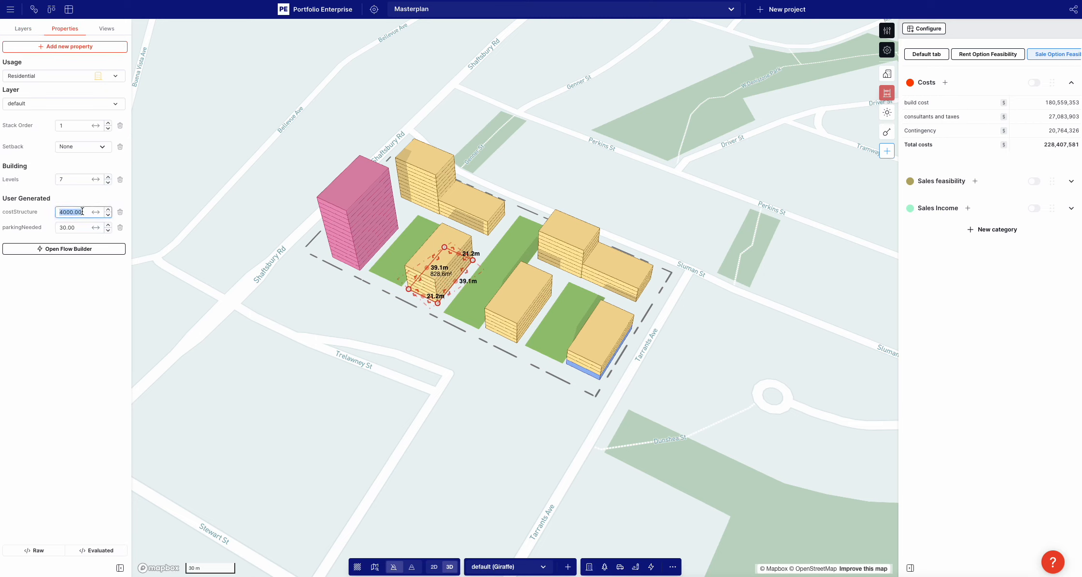
type("11111111")
left_click(61, 191)
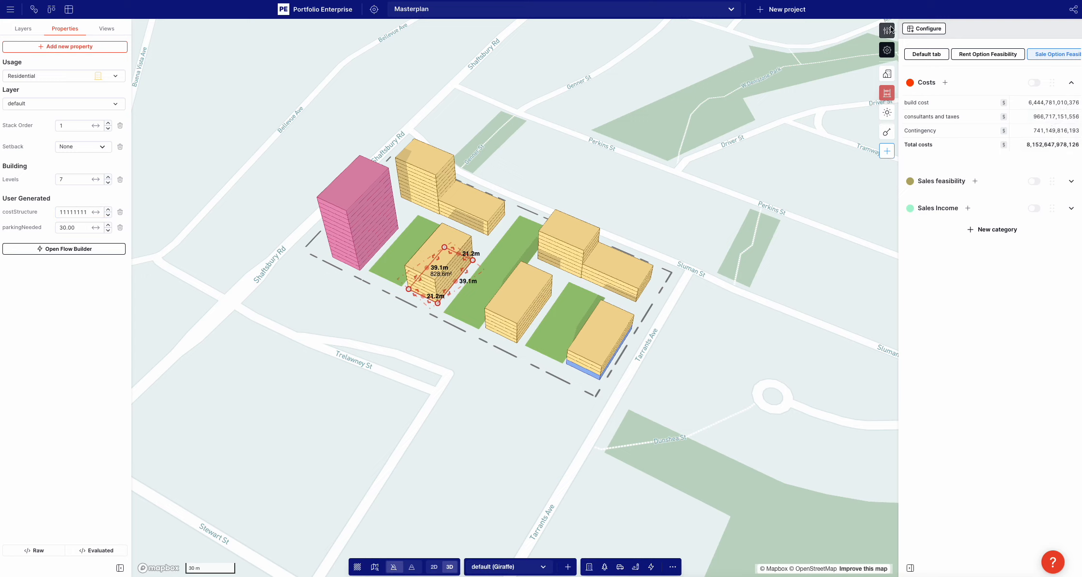
Set the Residential usage's costStructure to 0 and save the usage
left_click(888, 51)
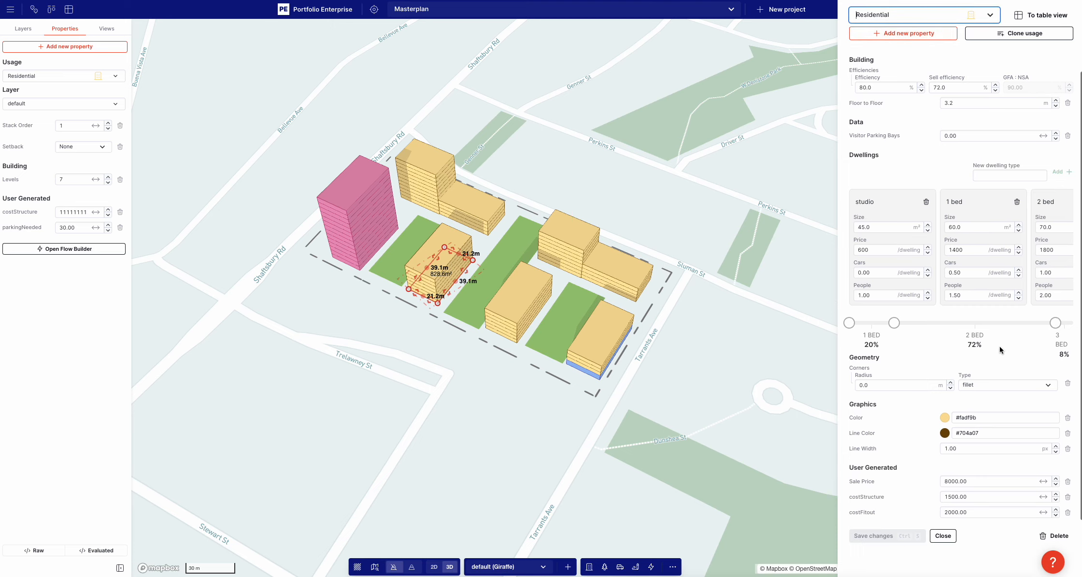
left_click(964, 497)
type("0")
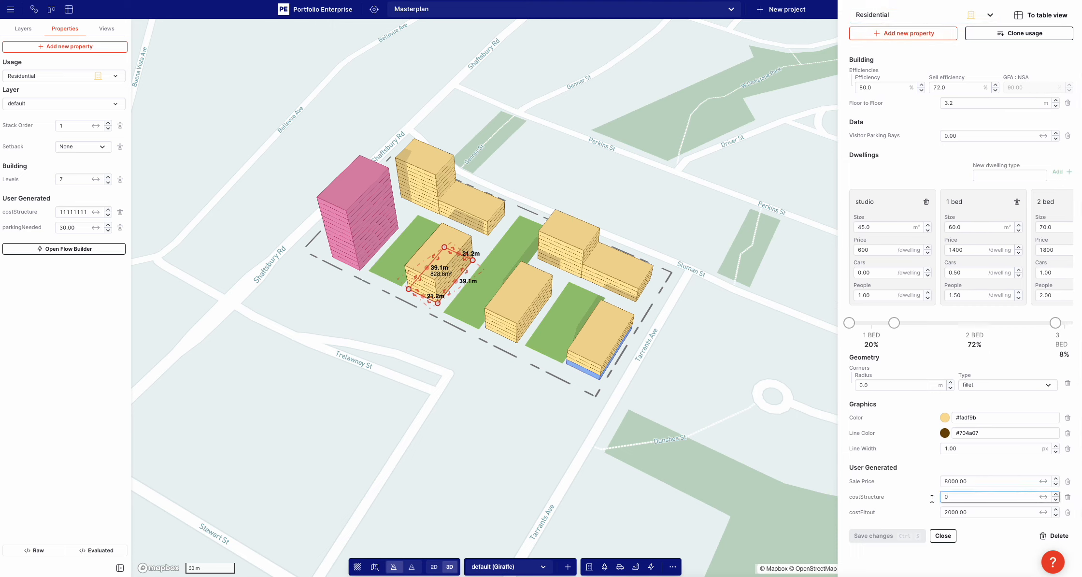
left_click(877, 507)
left_click(877, 538)
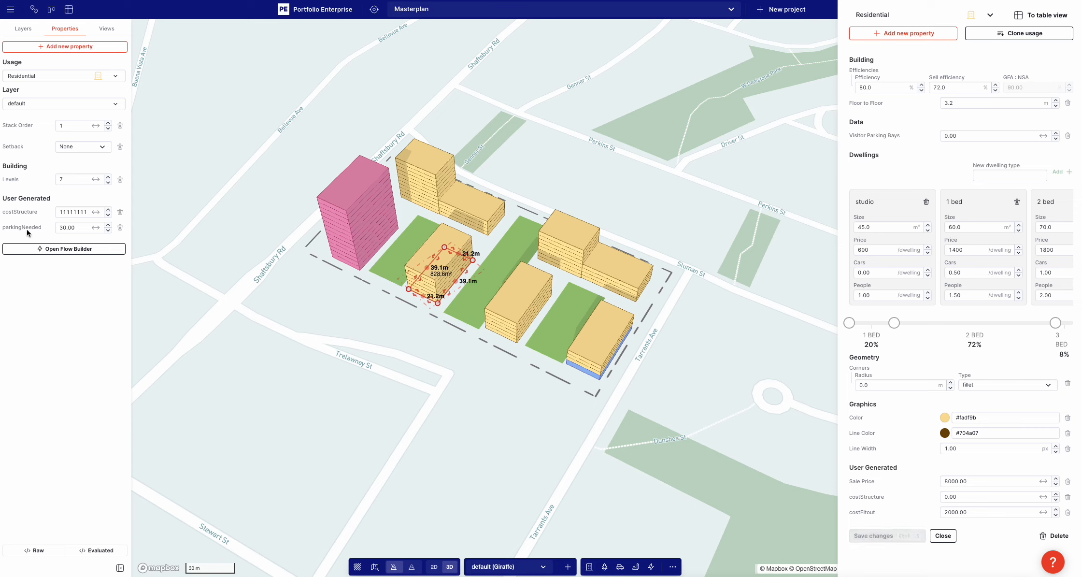
Set the selected Residential building's own costStructure property to 2
left_click(70, 212)
type("2")
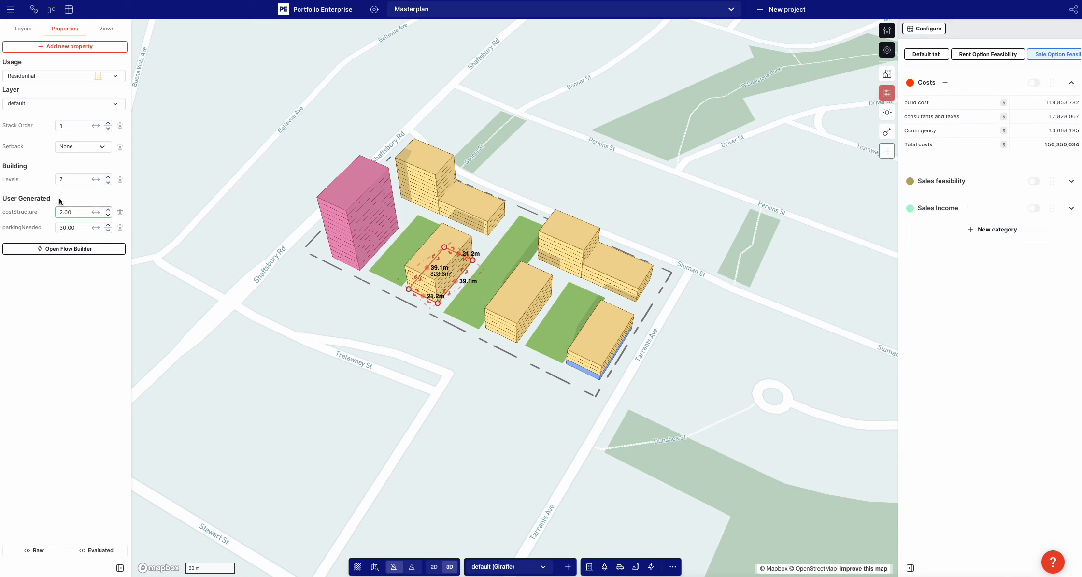
key("Return")
Examine the build cost measure's formula and its per-feature breakdown
left_click(1077, 107)
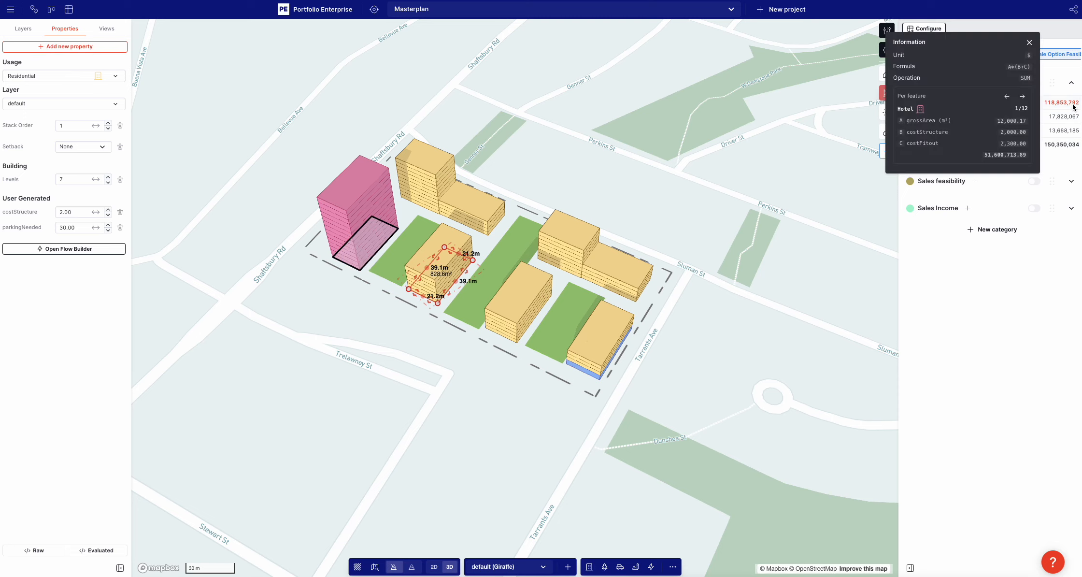
left_click(1022, 96)
left_click(1022, 97)
left_click(1022, 97)
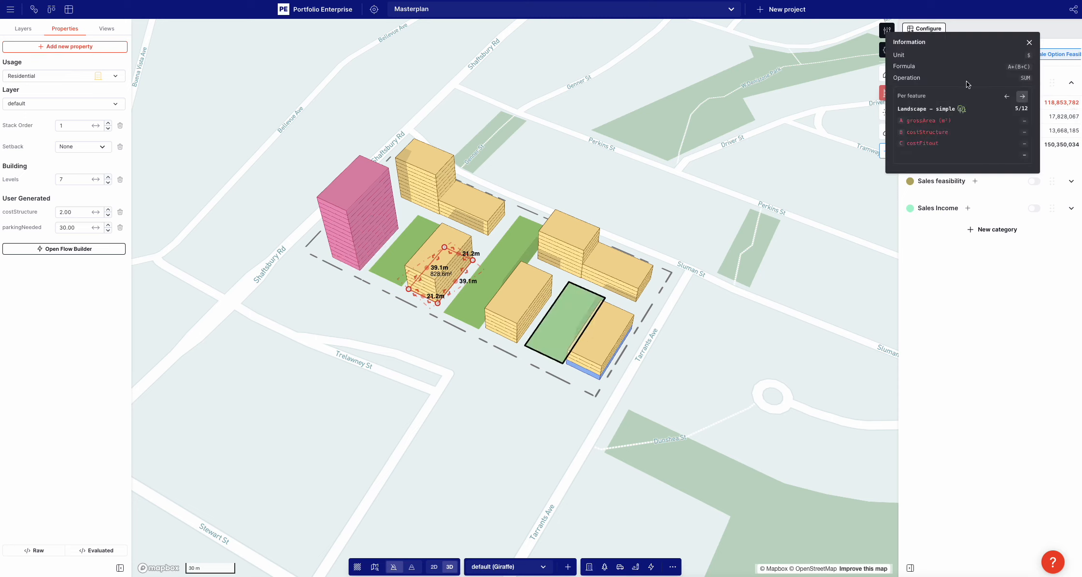
left_click(580, 171)
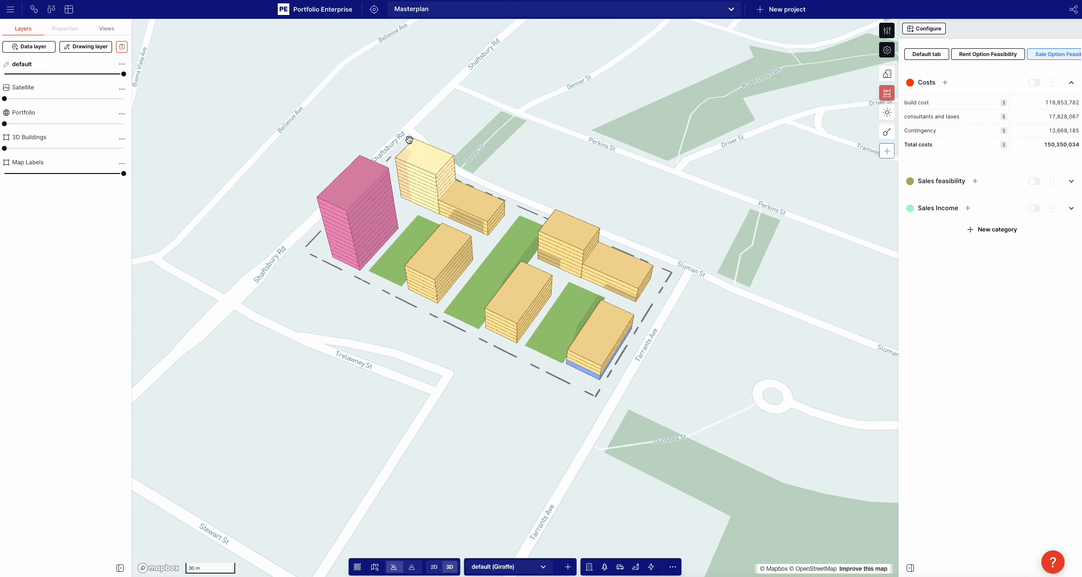
Set the Residential usage's costStructure to 2000 and save the usage
left_click(888, 31)
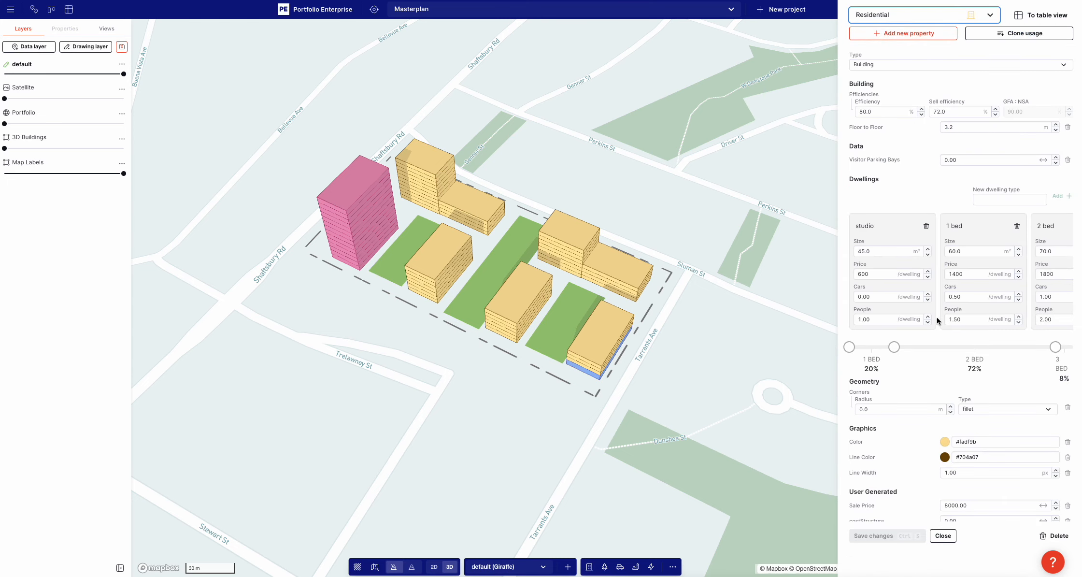
scroll(937, 317, "down", 1)
double_click(956, 492)
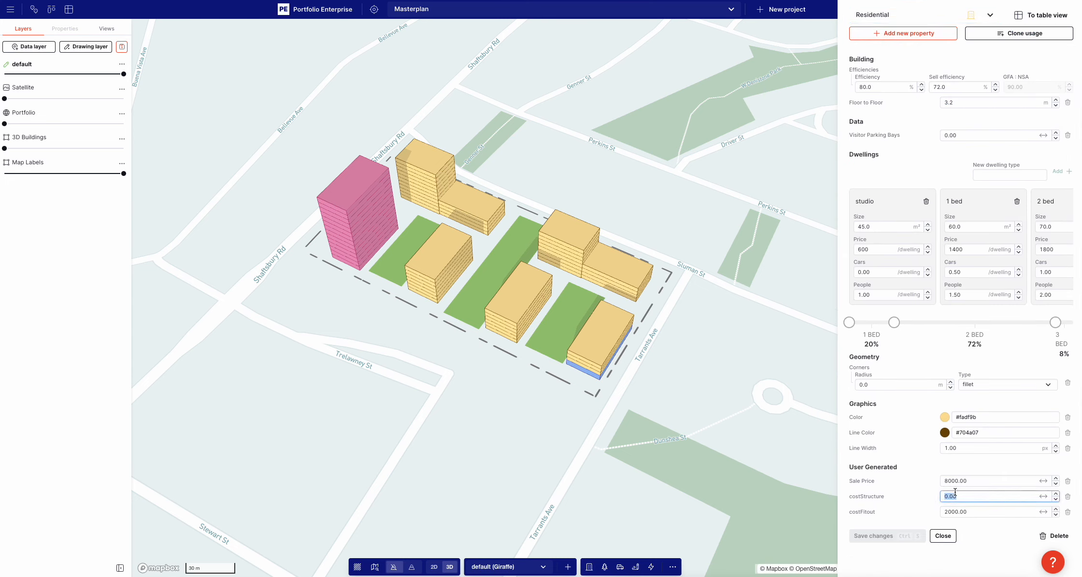
type("2000")
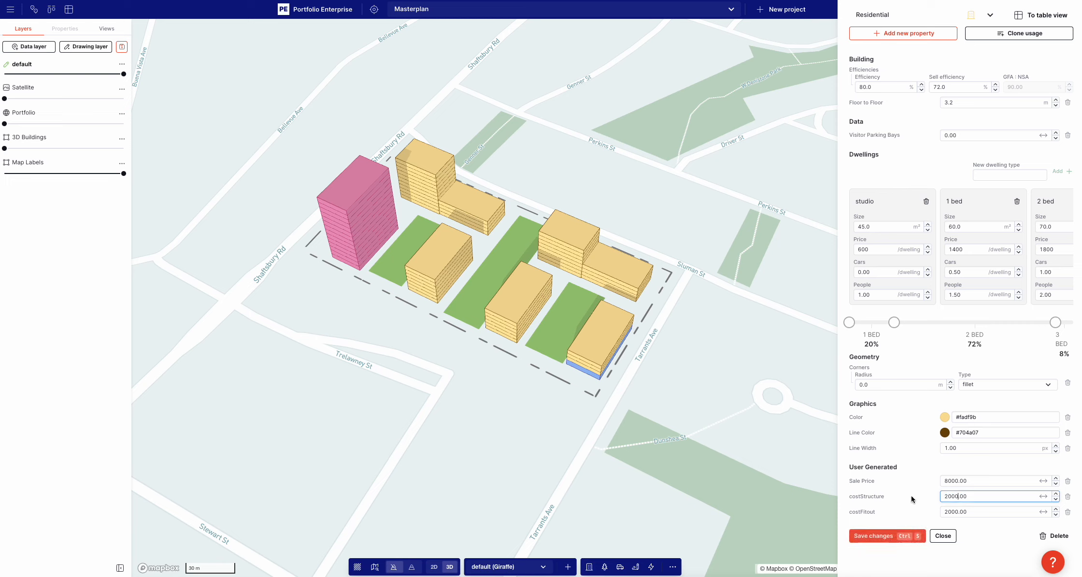
left_click(898, 536)
Set the costStructure of the seven-level Residential building beside the hotel to 4000 and deselect the building
left_click(415, 265)
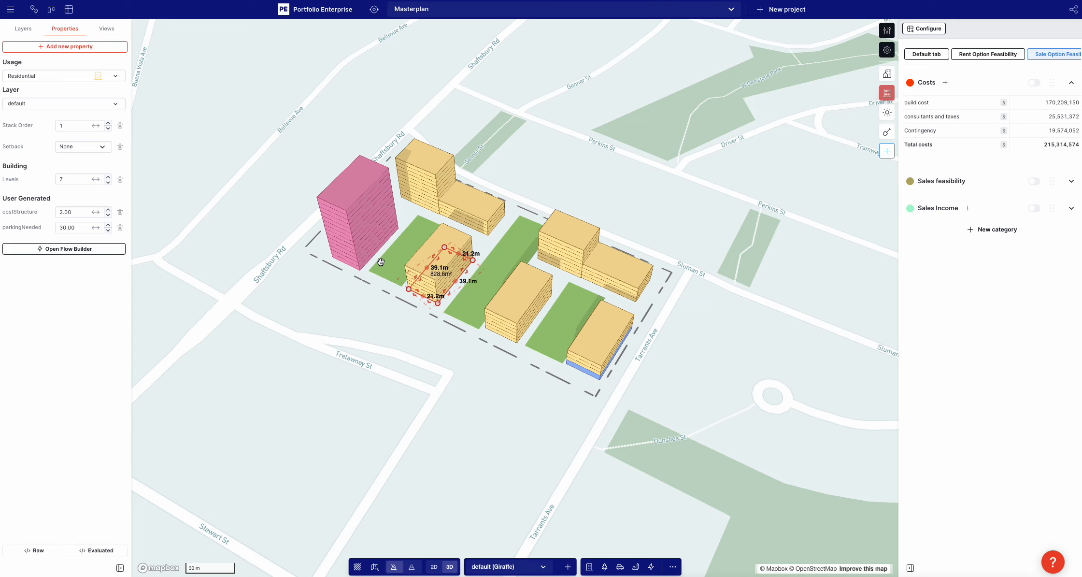
double_click(81, 214)
type("4000")
left_click(60, 349)
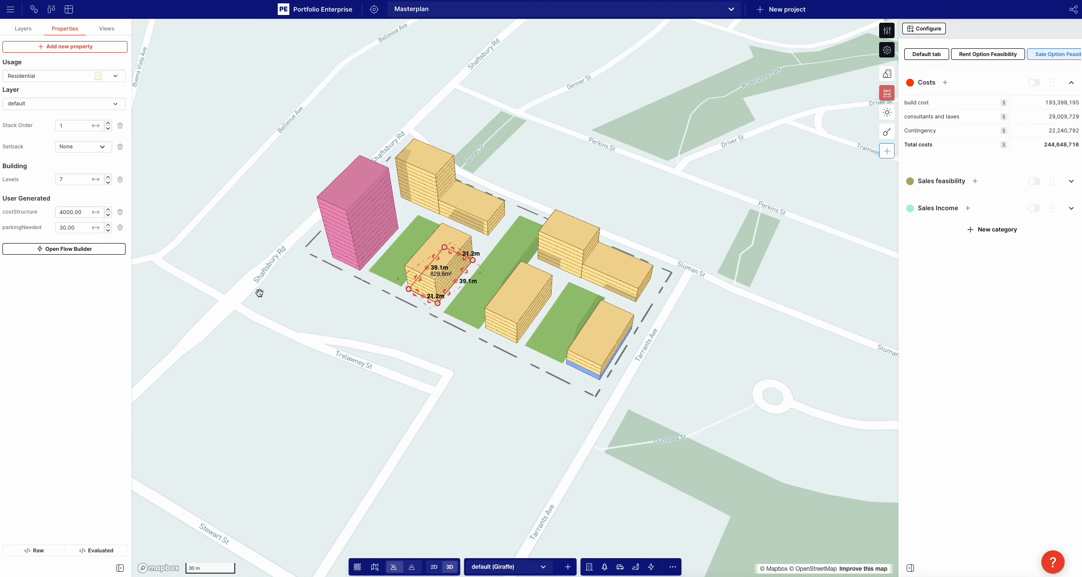
left_click(776, 397)
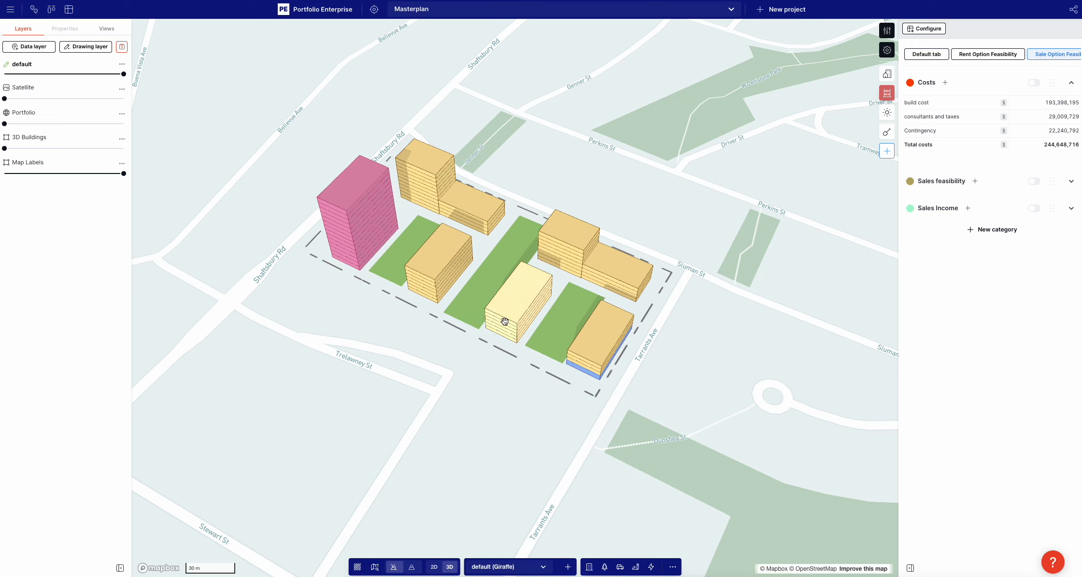
Expand the Sales Income category and review the components and formula of the Residential Sale values measure
left_click(1070, 209)
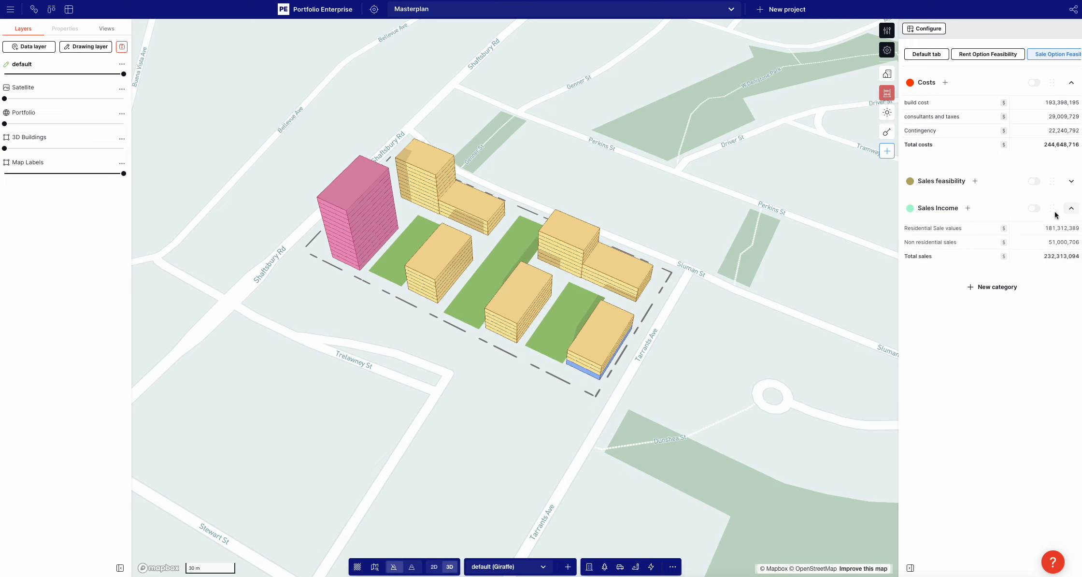
left_click(933, 228)
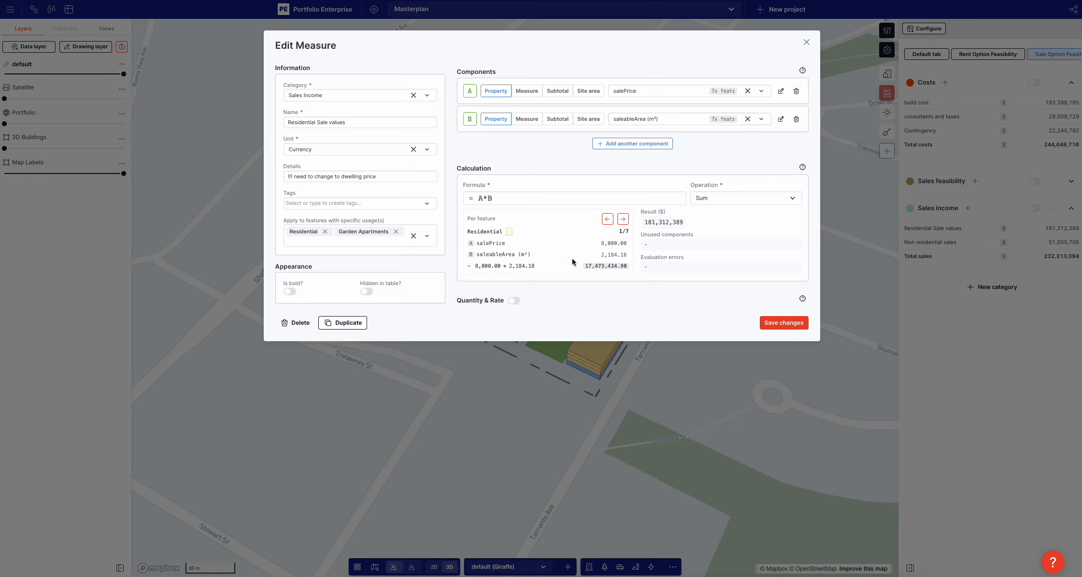
left_click(843, 182)
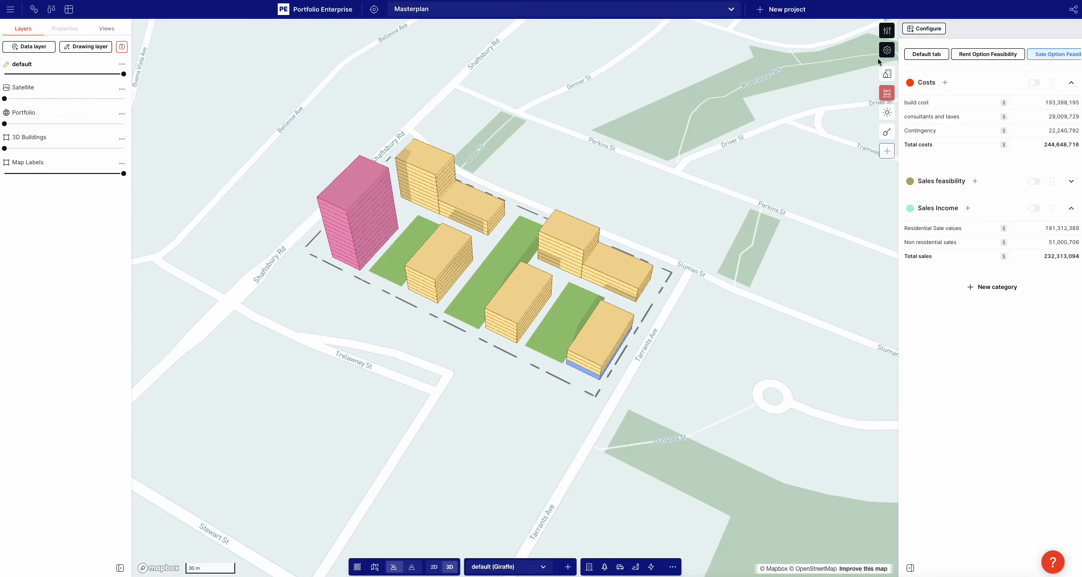
Review the GBA, GFA and NSA area analytics alongside the Residential usage's efficiency definition
left_click(887, 50)
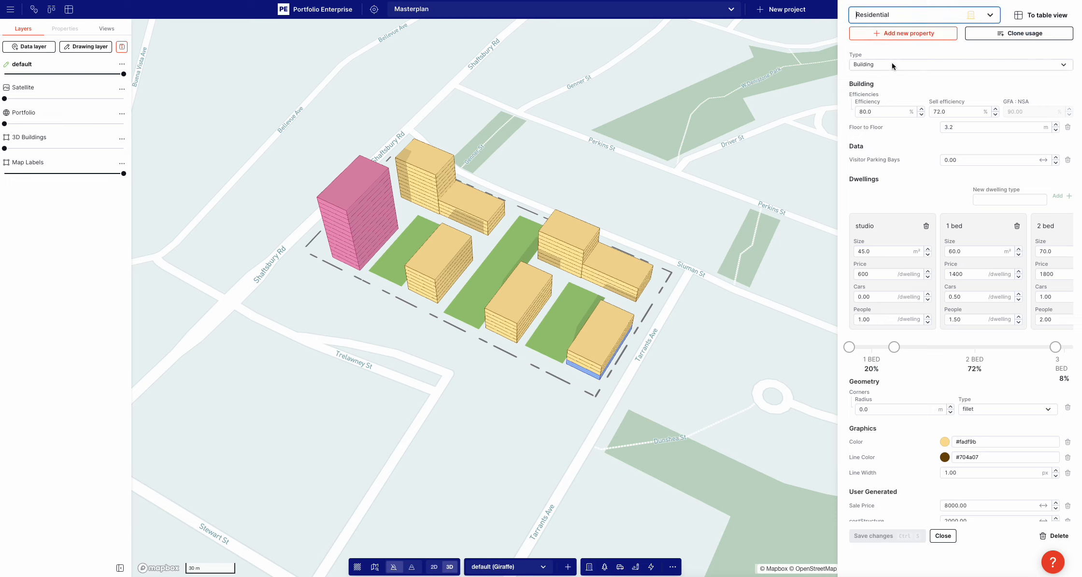
left_click(772, 98)
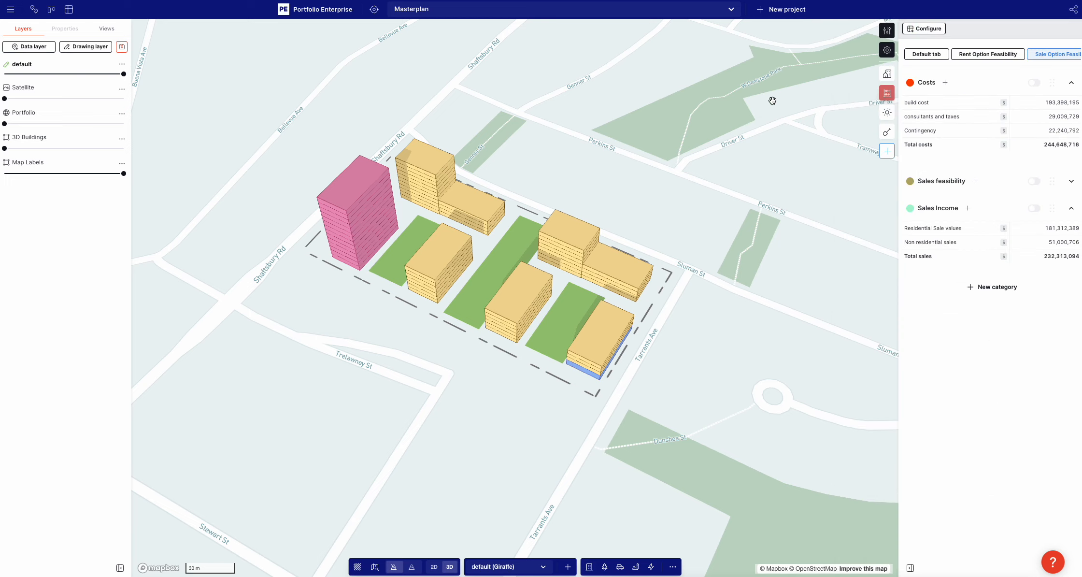
left_click(885, 74)
left_click(912, 48)
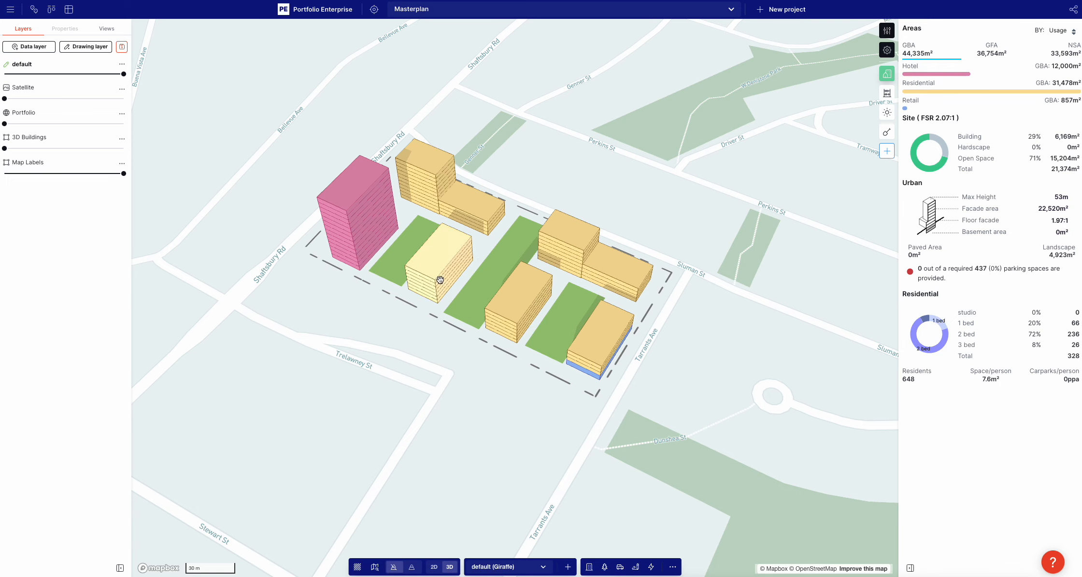
left_click(423, 283)
scroll(423, 284, "up", 5)
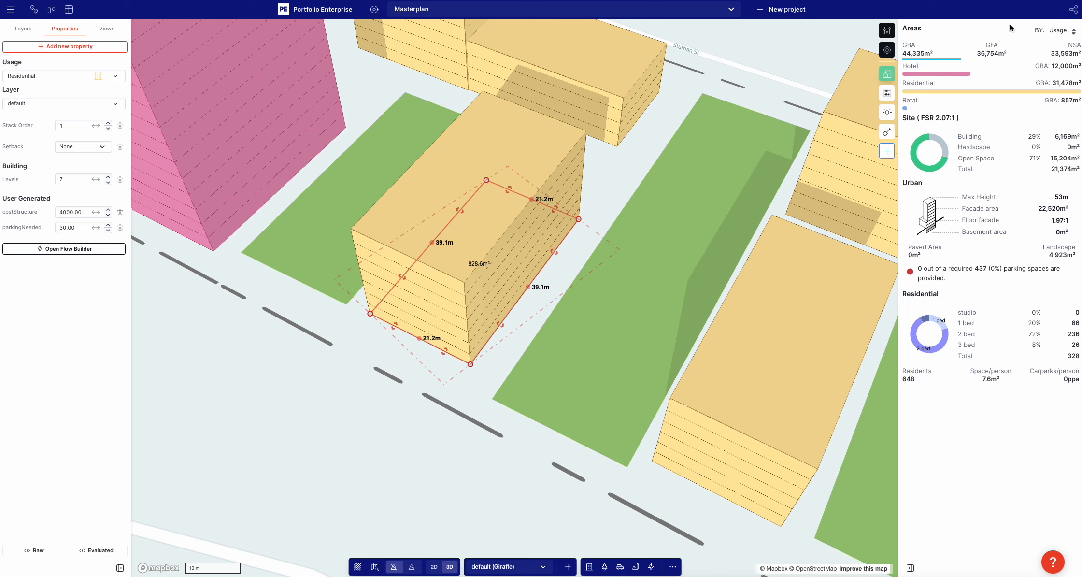
left_click(888, 34)
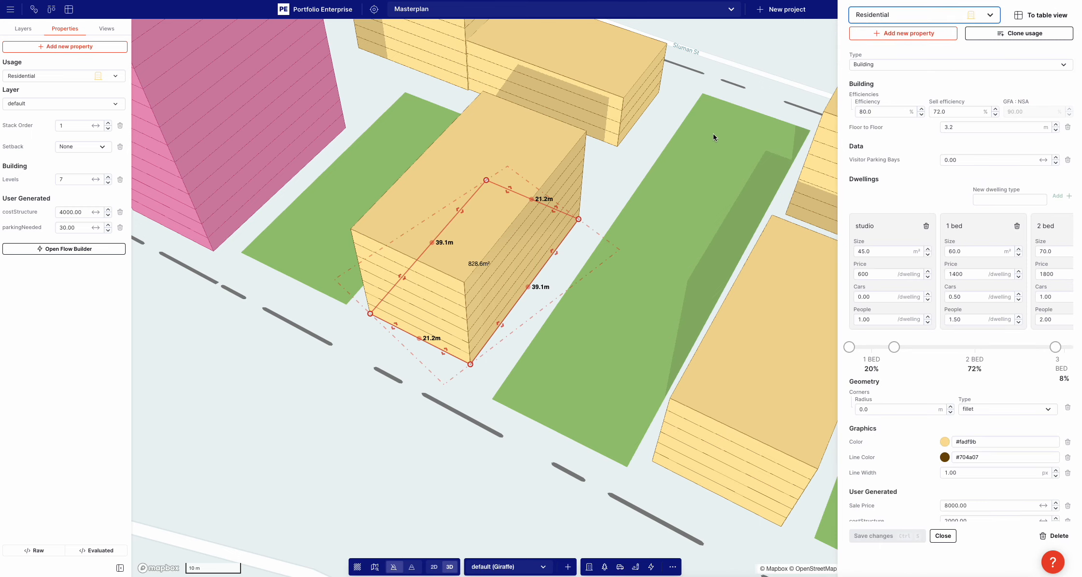
mouse_move(864, 104)
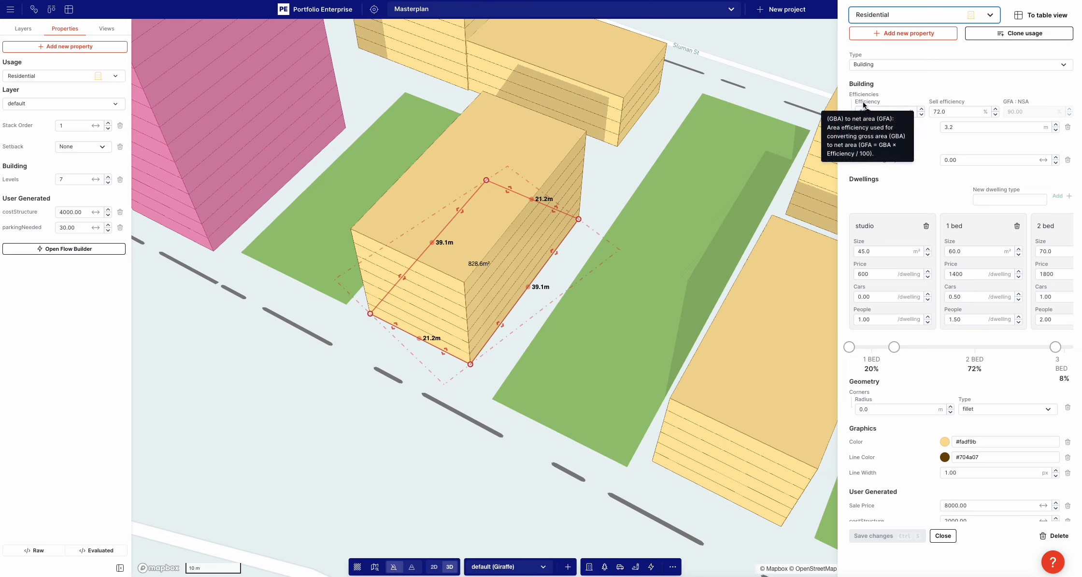
left_click(761, 71)
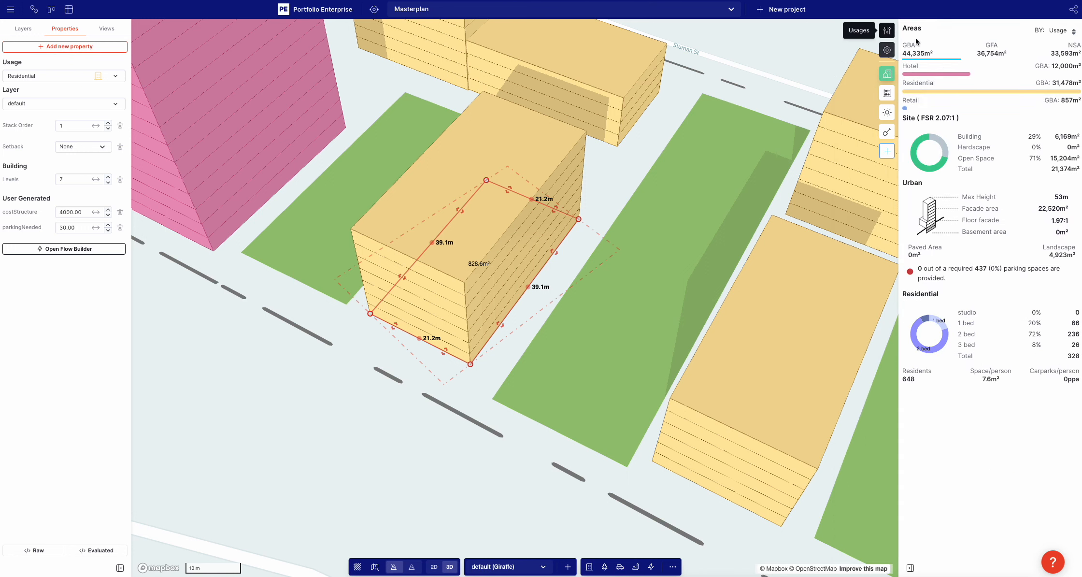
Set the Residential usage's efficiency to 100% and its sell efficiency to 0%
left_click(883, 36)
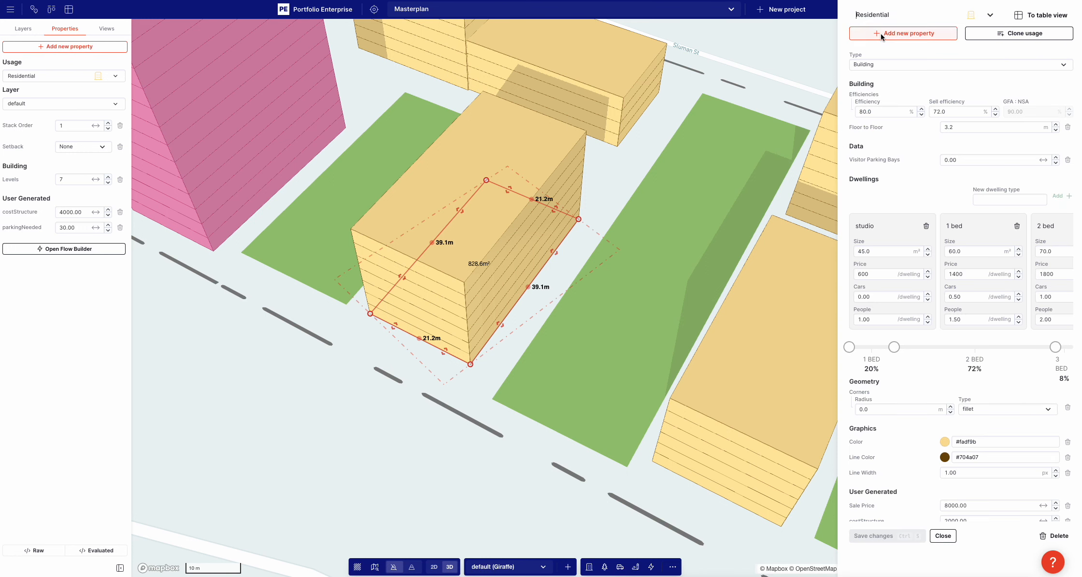
double_click(956, 108)
type("88")
double_click(869, 112)
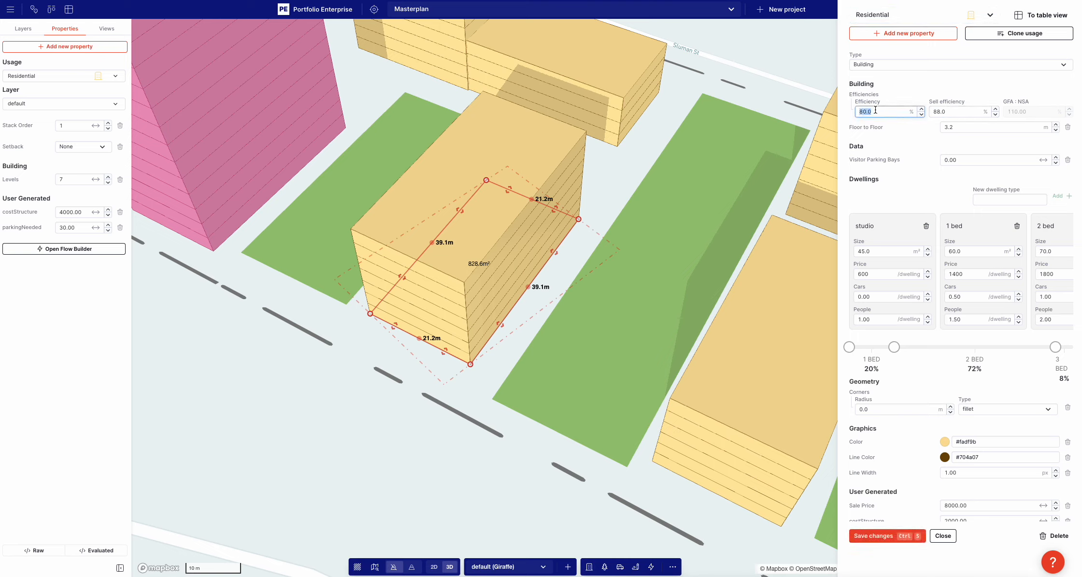
type("10")
key("Tab")
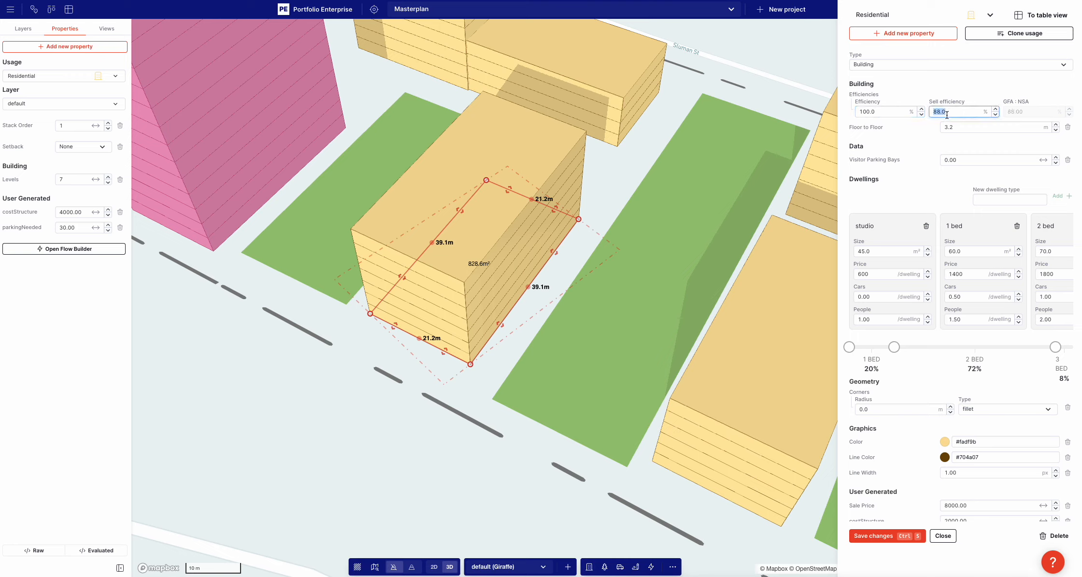
type("0")
left_click(927, 83)
Set the Residential usage's efficiency to 80% and its sell efficiency to 72%, and save the usage
left_click(879, 112)
type("80")
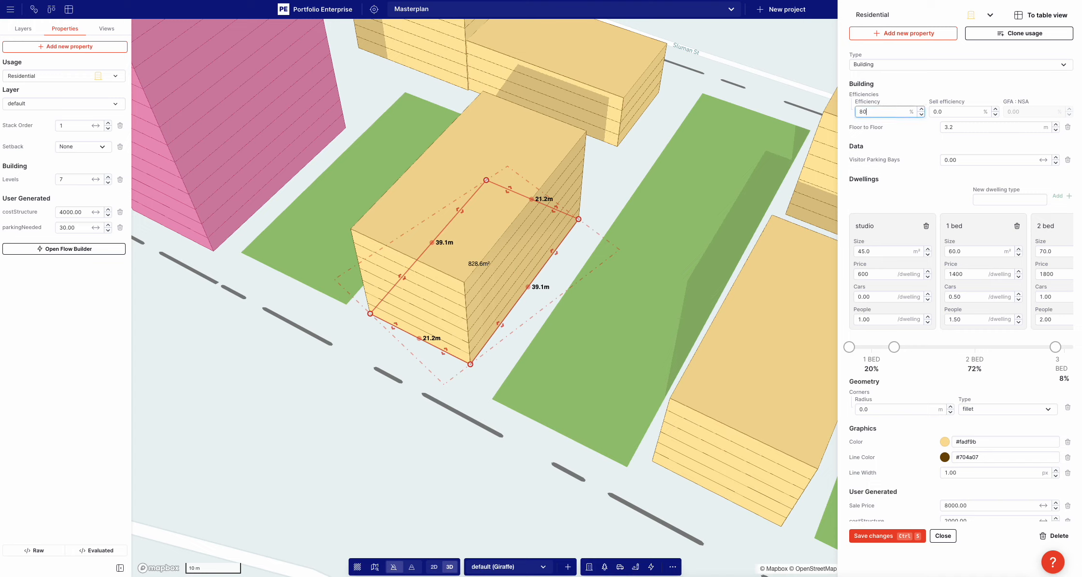
left_click(951, 111)
type("72")
key("Return")
mouse_move(953, 106)
left_click(874, 535)
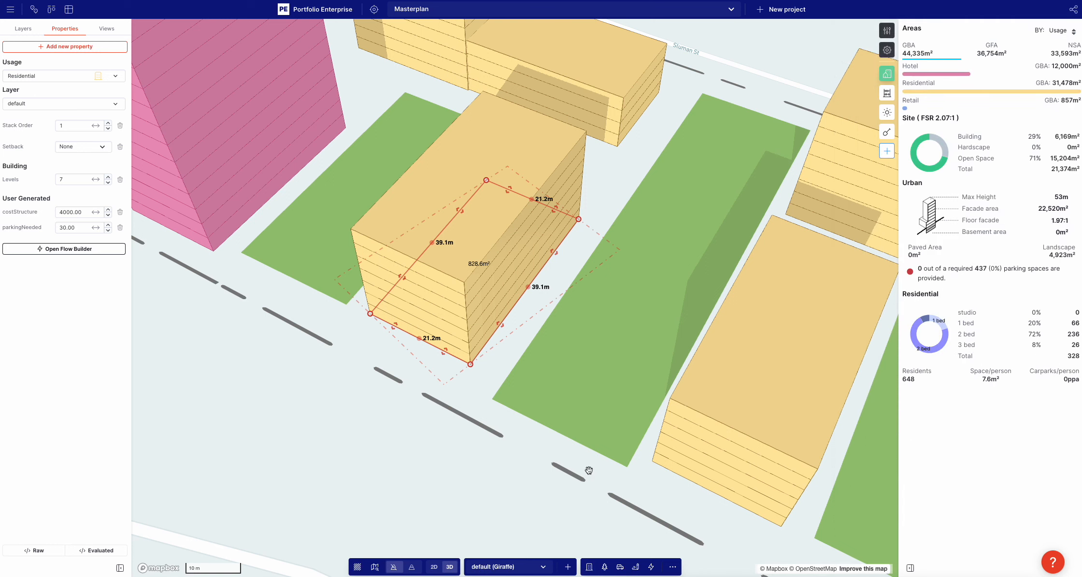
Show the Sale Option Feasibility measures and open the Residential Sale values measure
left_click(887, 92)
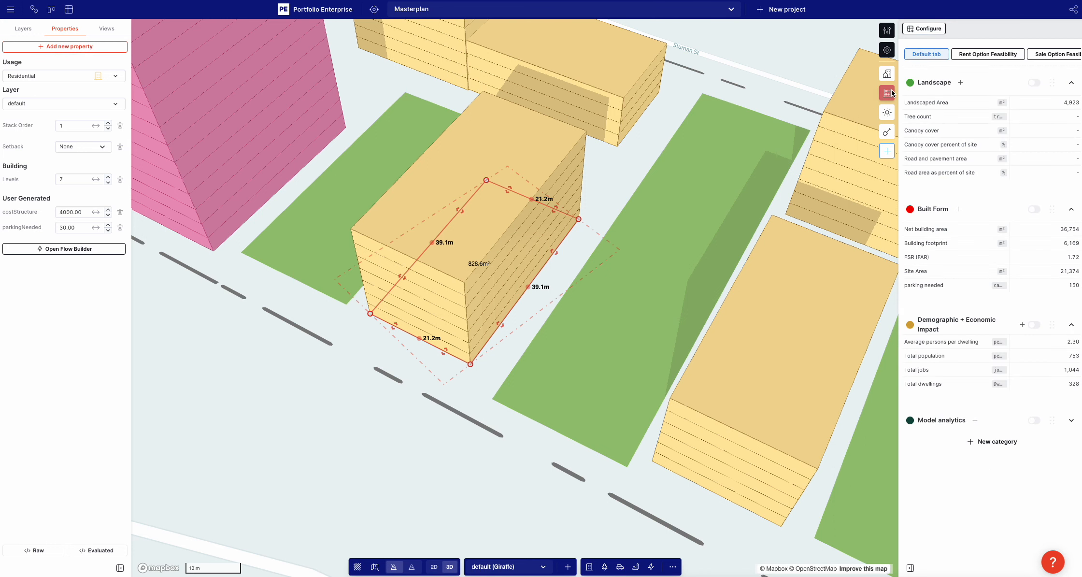
left_click(1047, 54)
left_click(934, 228)
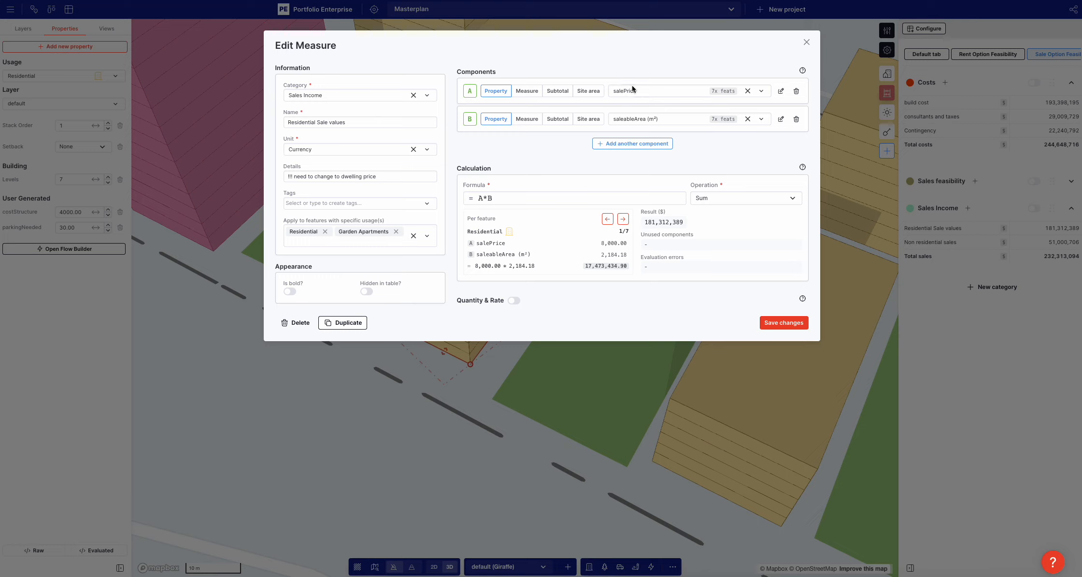
Try grossArea (m²) as component B of the Residential Sale values measure, return it to saleableArea (m²), and leave the measure
left_click(636, 119)
type("gro")
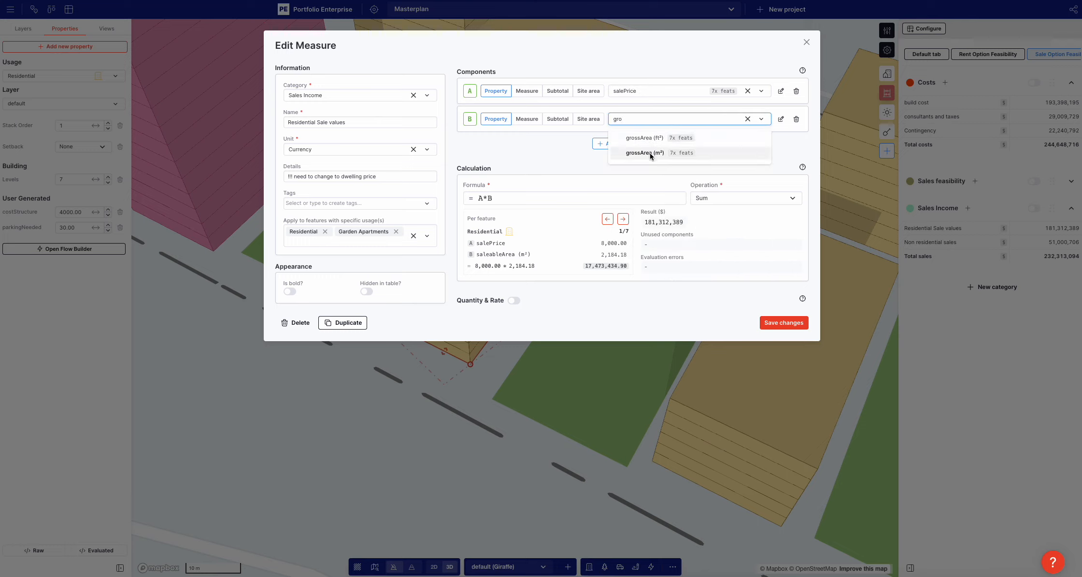
left_click(650, 154)
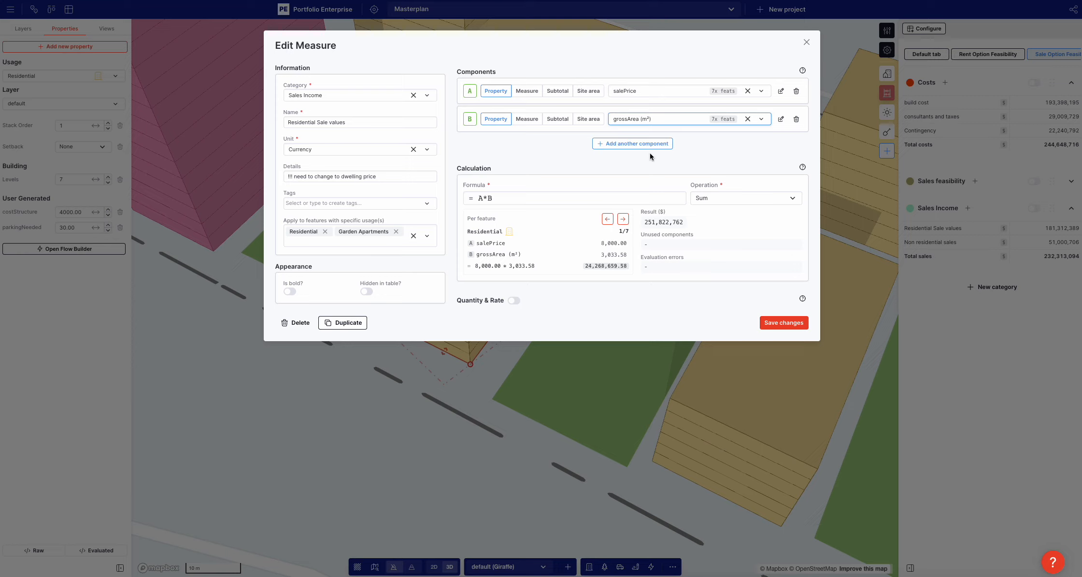
left_click(647, 119)
type("sla")
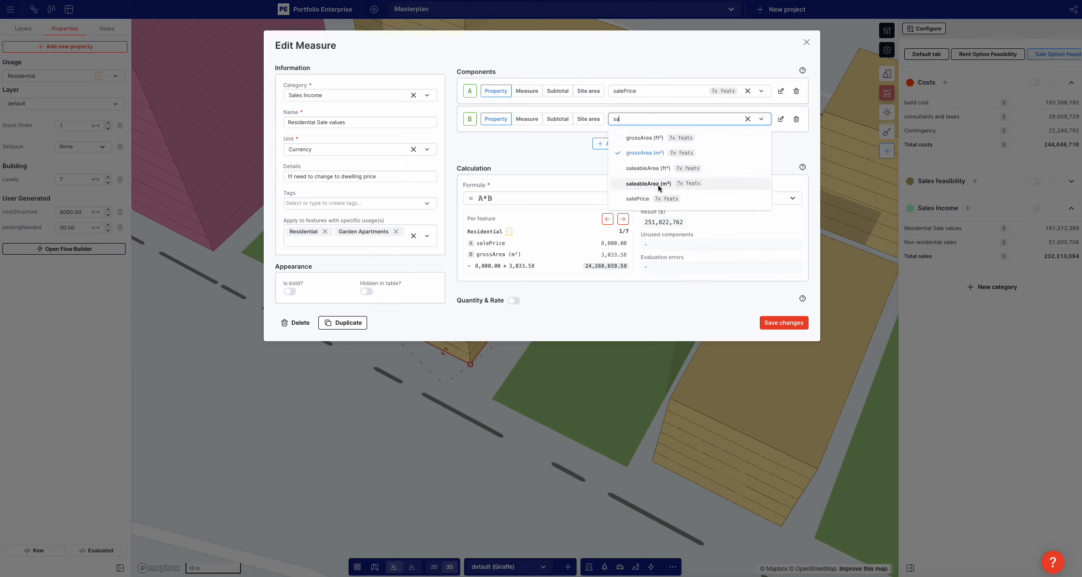
left_click(658, 187)
left_click(615, 363)
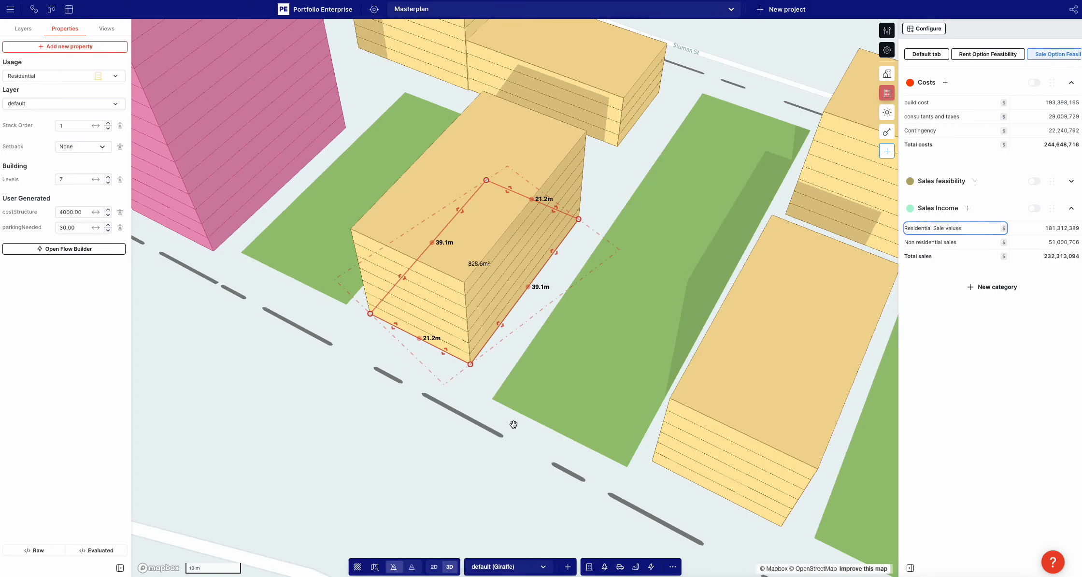
Review the Non residential sales measure's components, usages and per-feature calculations
left_click(935, 242)
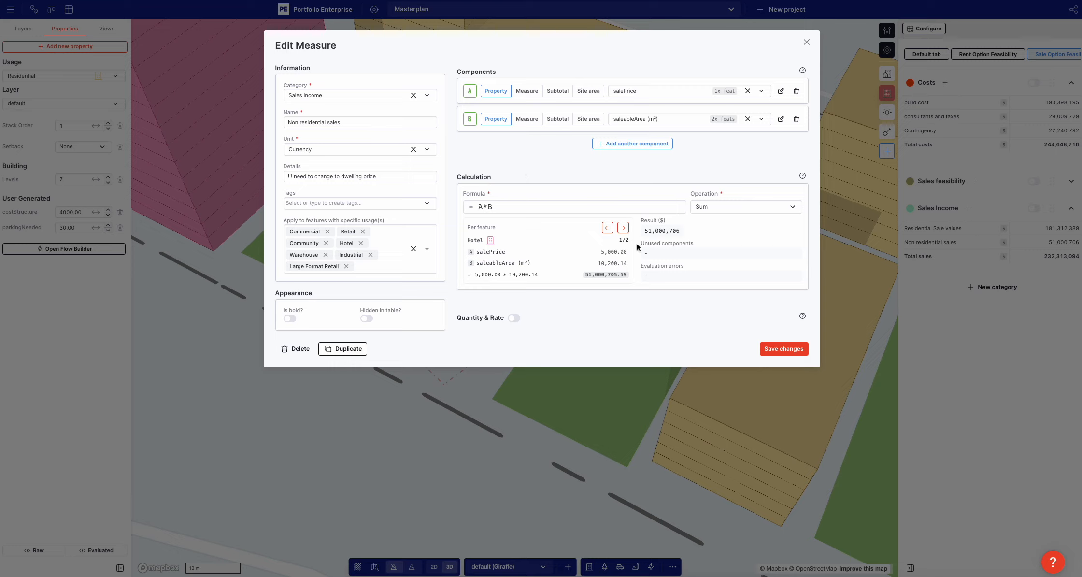
left_click(623, 227)
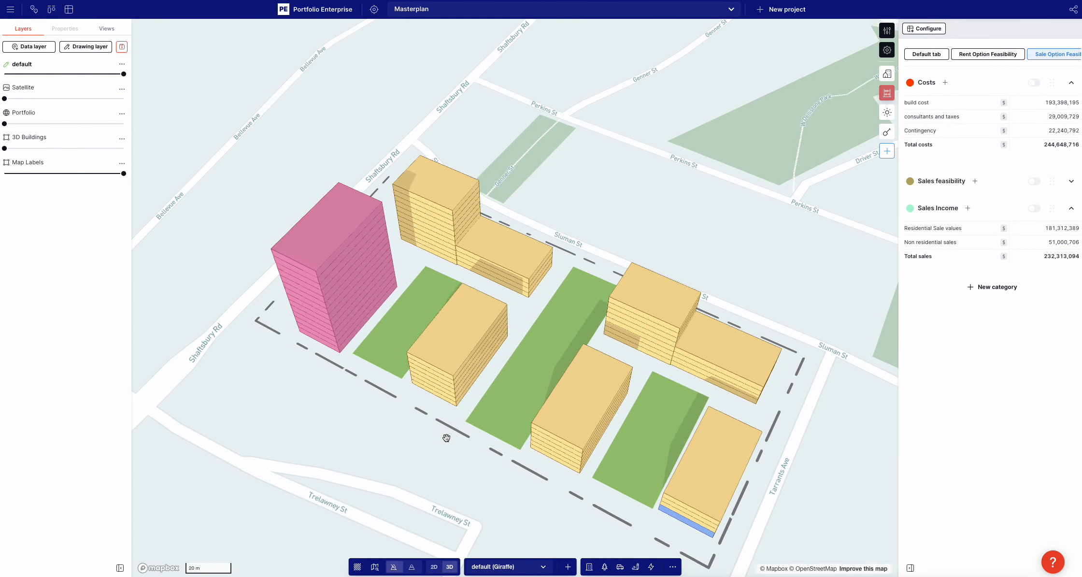
Start a new Sales Income measure named "net rent (retail)" with Currency as its unit
left_click(968, 207)
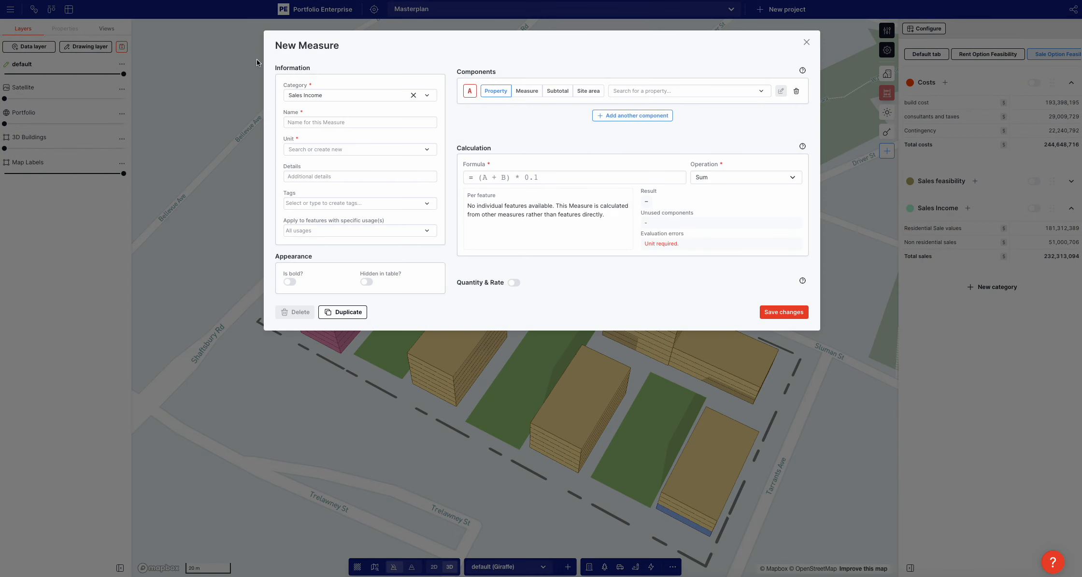
left_click(313, 121)
type("ret ")
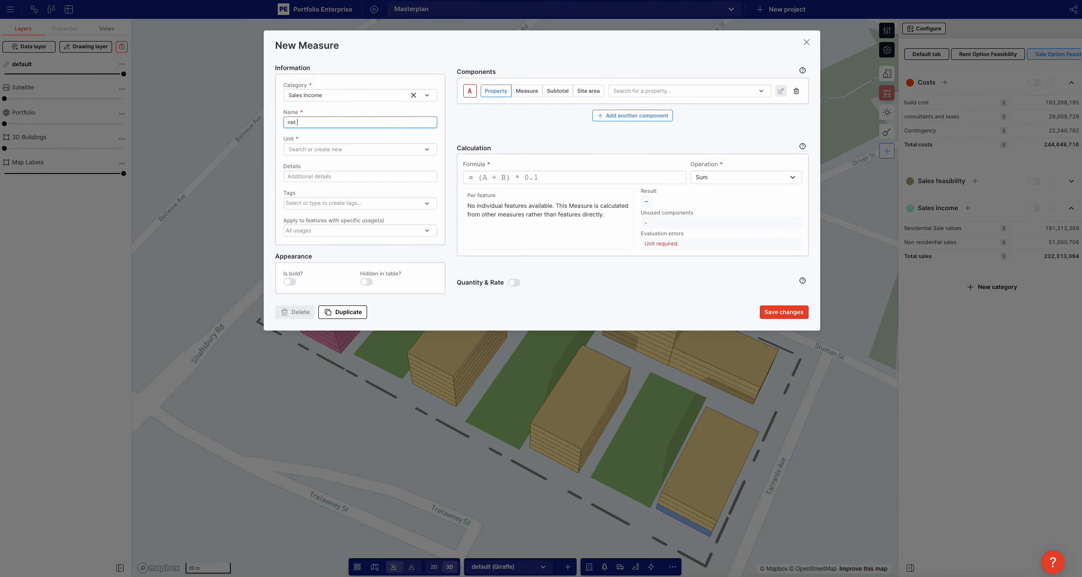
type("rent (retail")
left_click(293, 149)
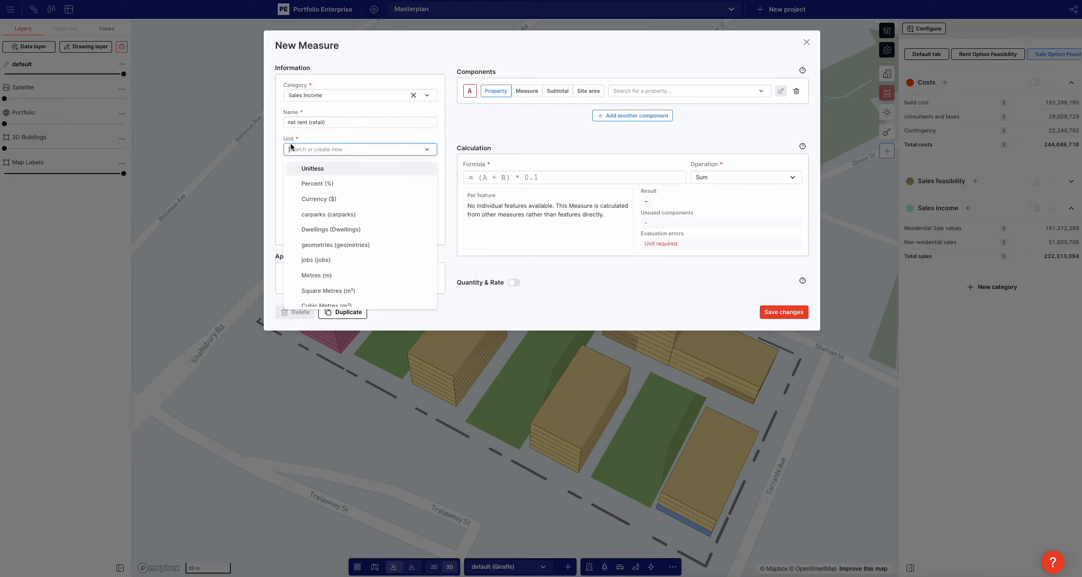
left_click(353, 188)
left_click(323, 148)
left_click(331, 200)
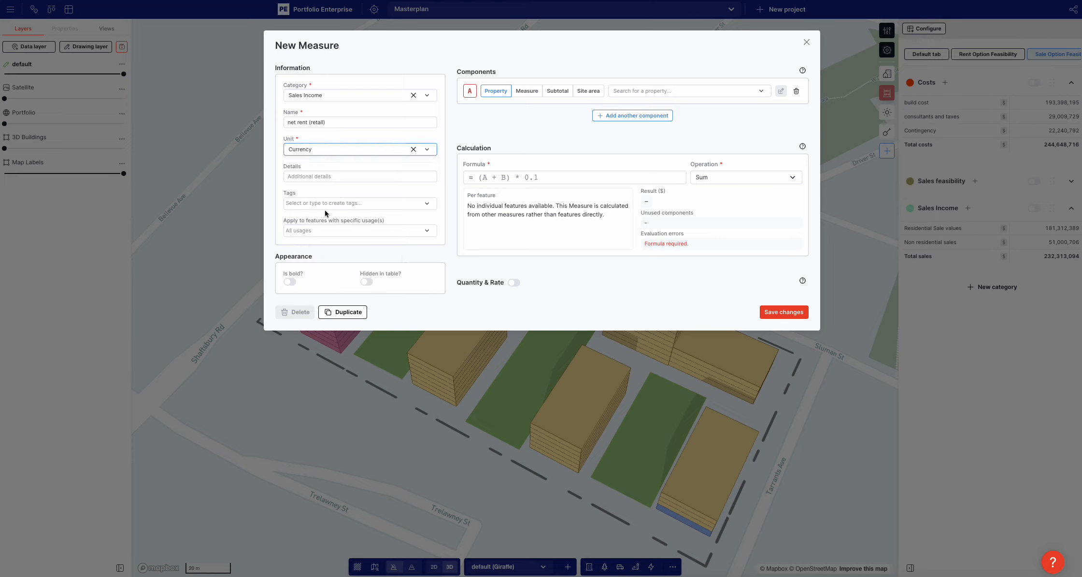
Restrict the new measure to the Retail usage and use the saleableArea (m²) property as component A
left_click(321, 230)
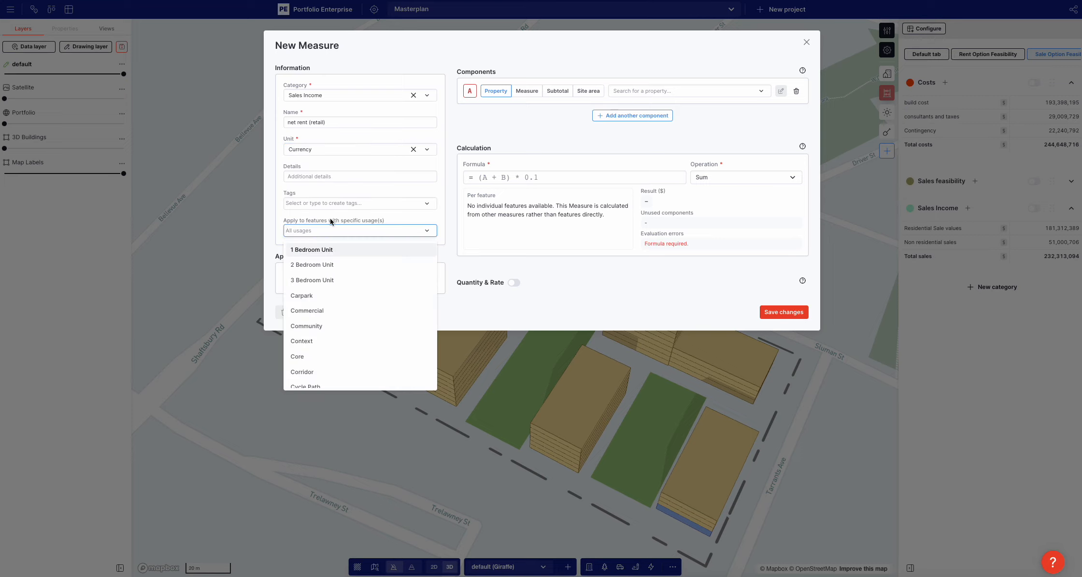
type("re")
left_click(321, 358)
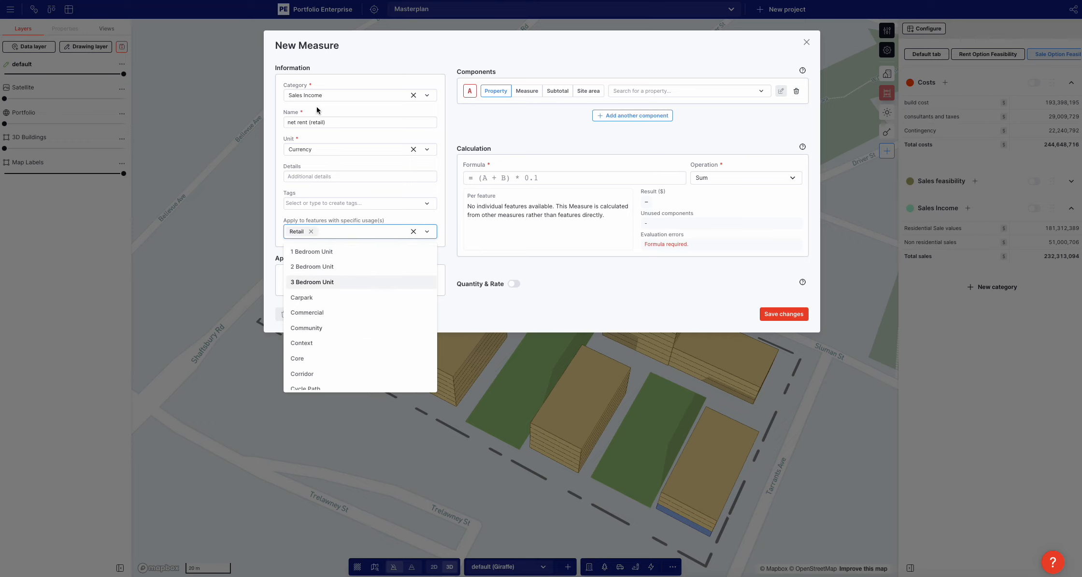
left_click(567, 122)
left_click(672, 91)
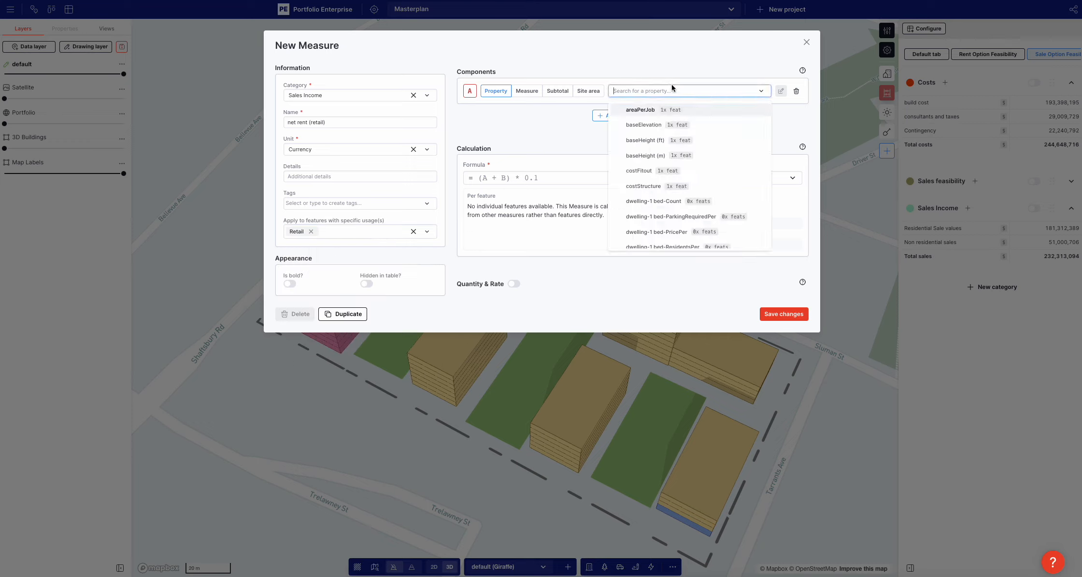
type("sal")
left_click(690, 124)
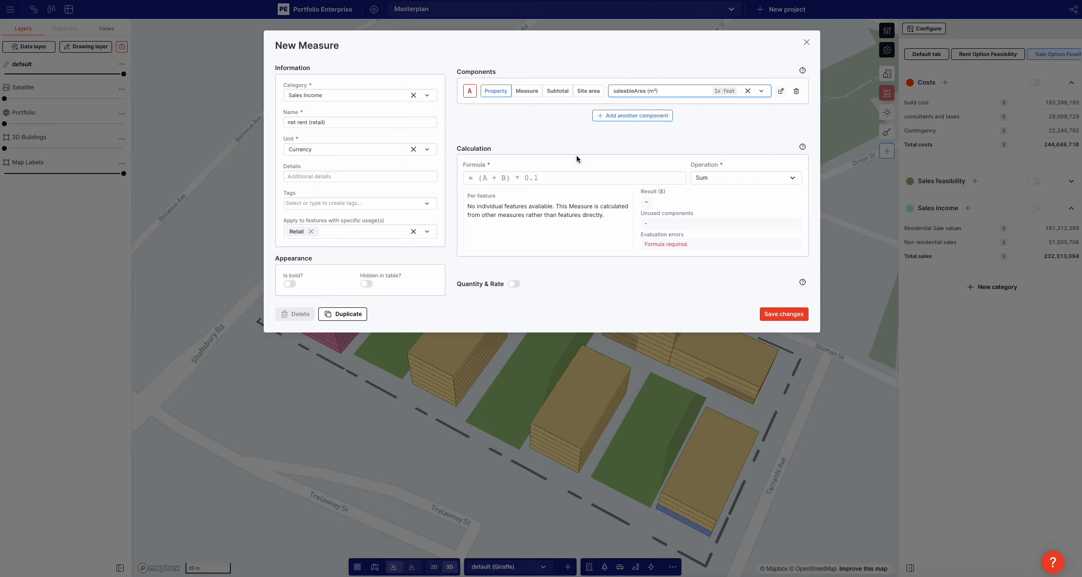
Set the net rent (retail) formula to A*200*12 and save the measure
left_click(546, 178)
type("A*")
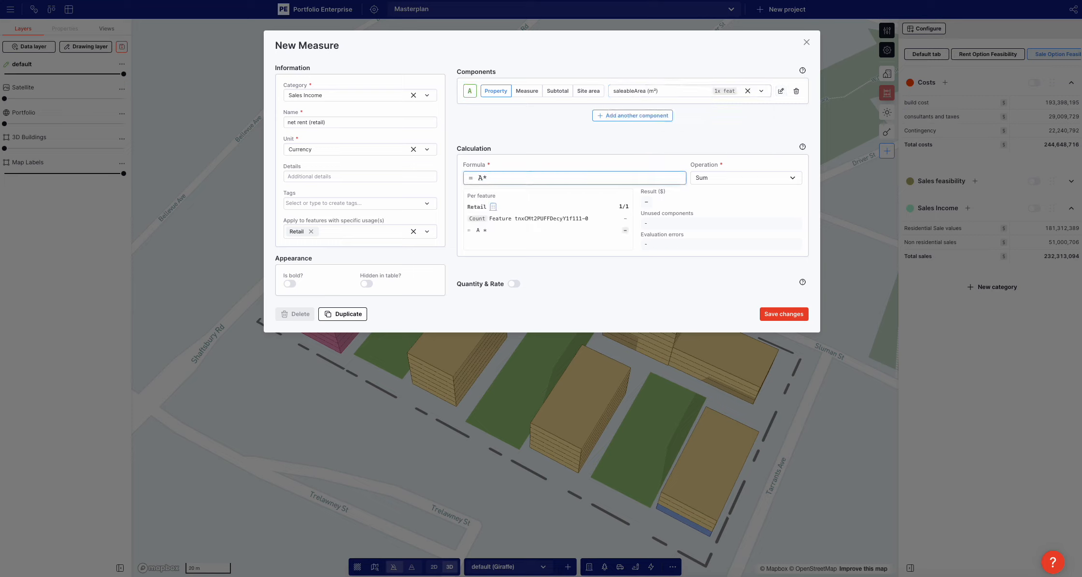
type("200")
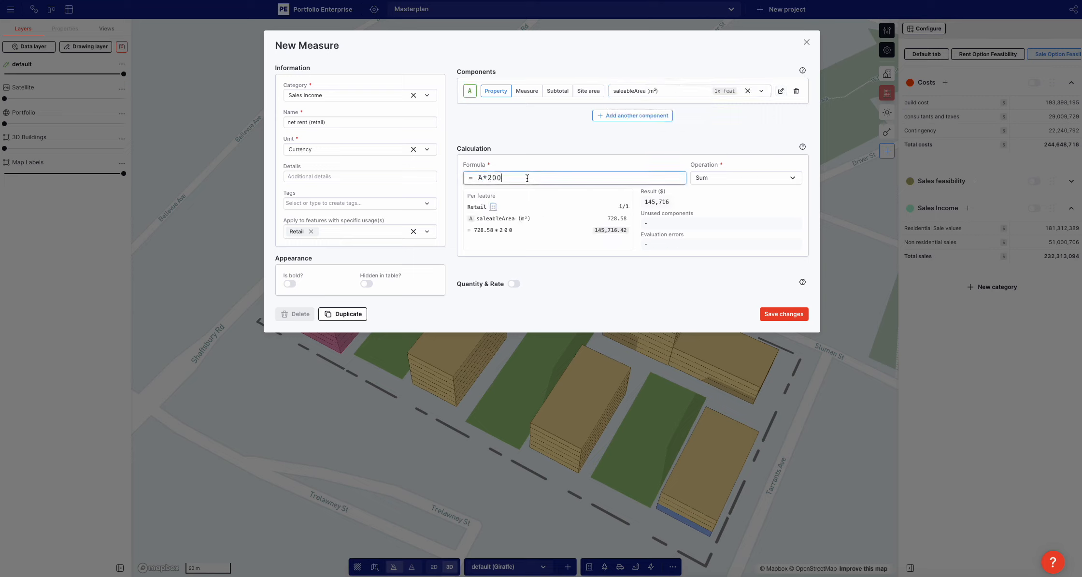
type("*12")
left_click(784, 315)
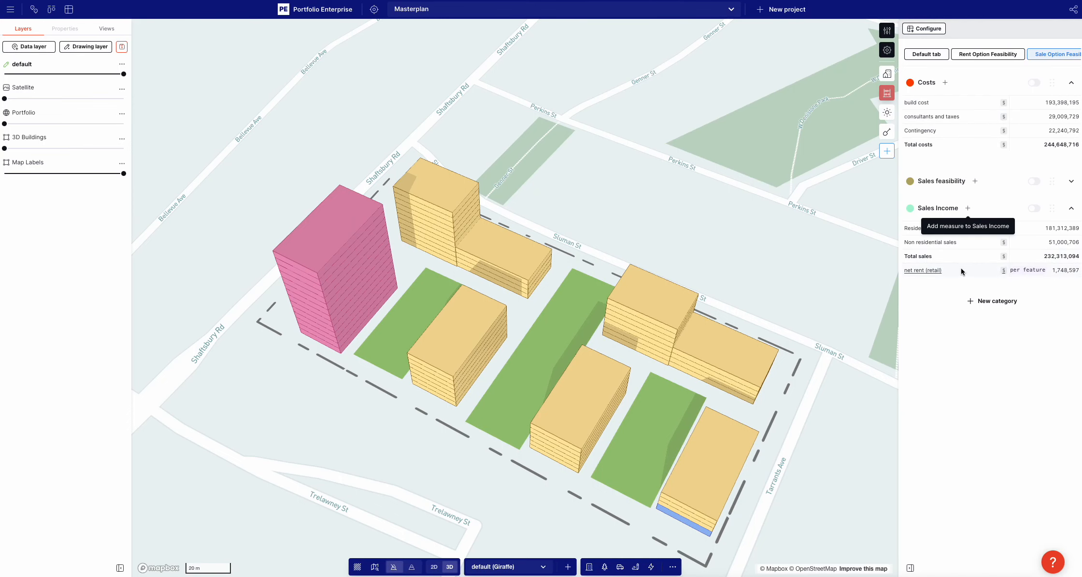
Review the Total sales measure's components and formula, and expand the Sales feasibility category
left_click(909, 256)
left_click(855, 265)
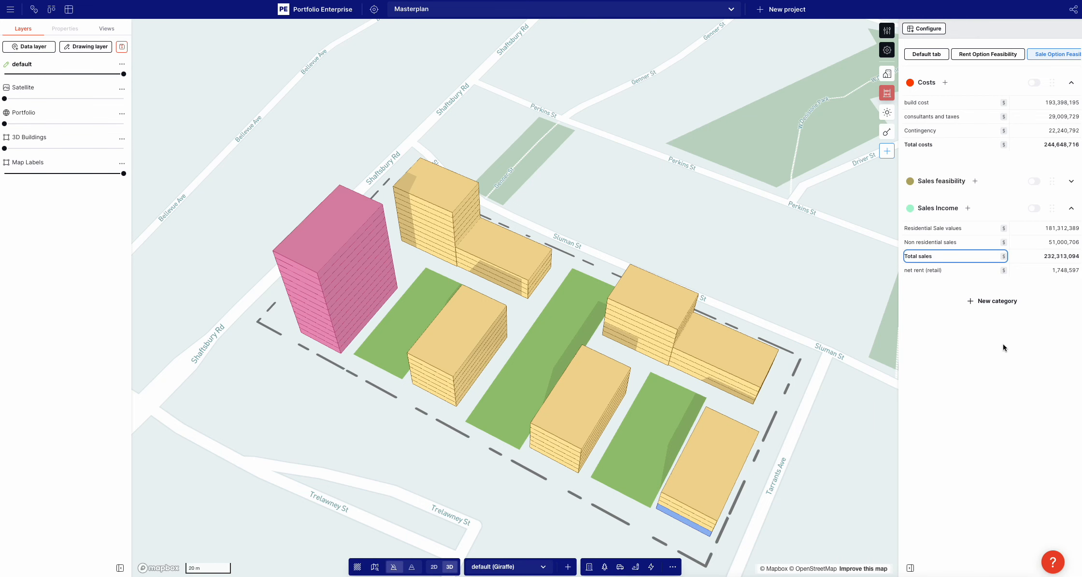
left_click(907, 256)
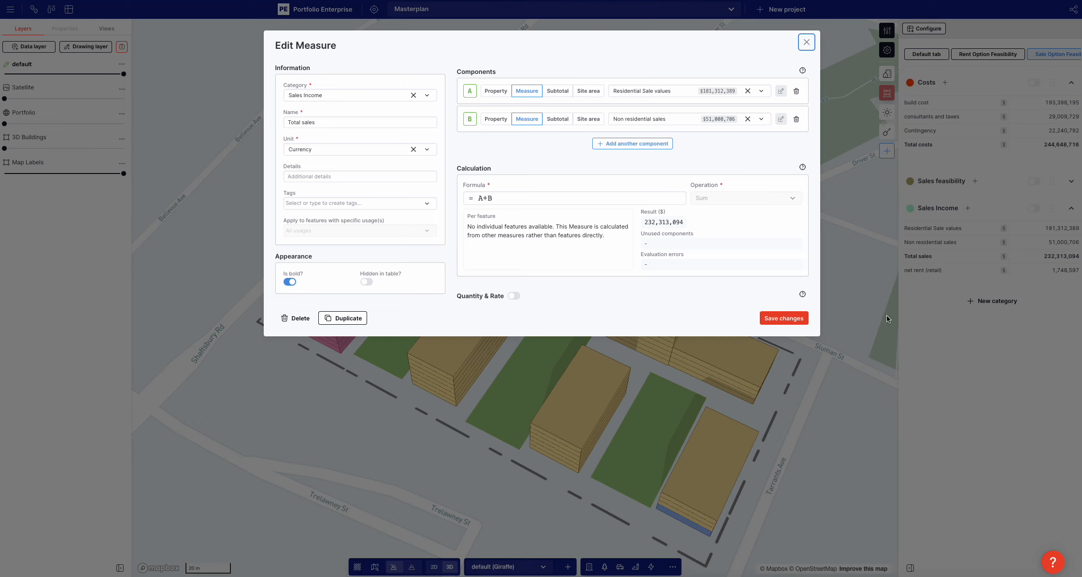
left_click(945, 363)
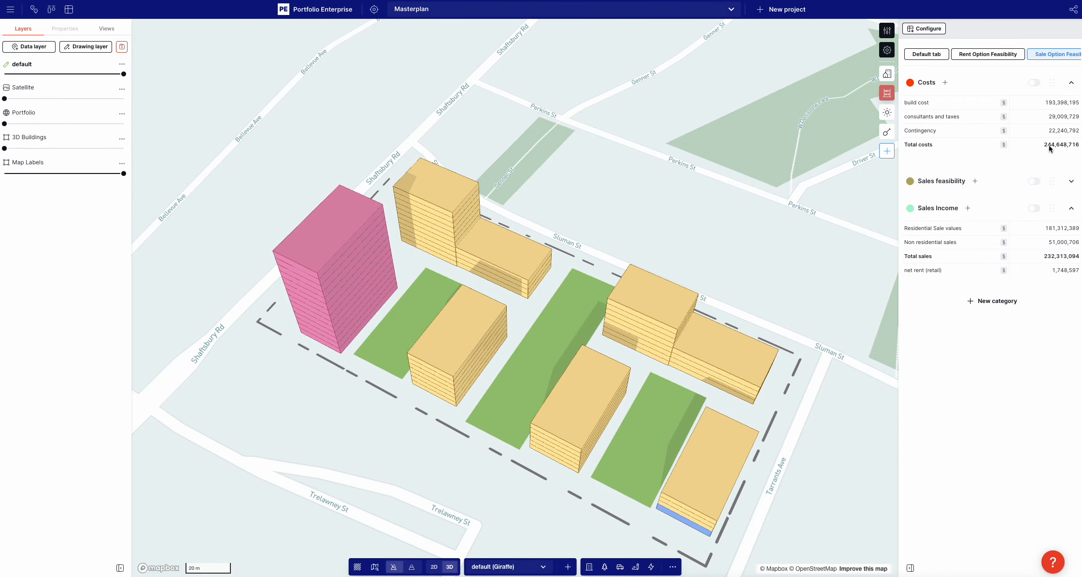
left_click(1071, 182)
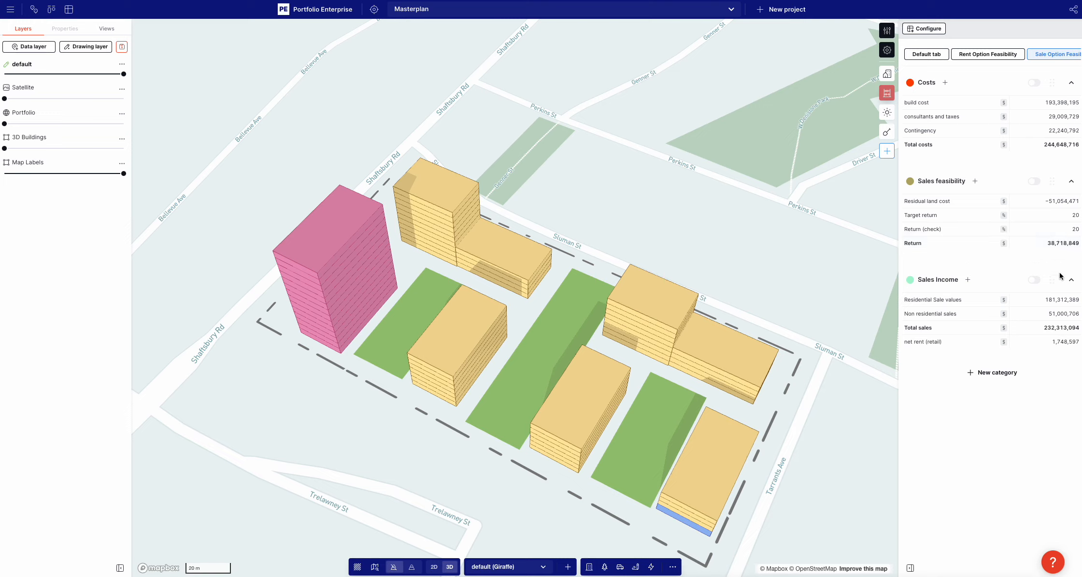
Set the Residential usage's salePrice to 10000 through the Residential Sale values measure
left_click(962, 300)
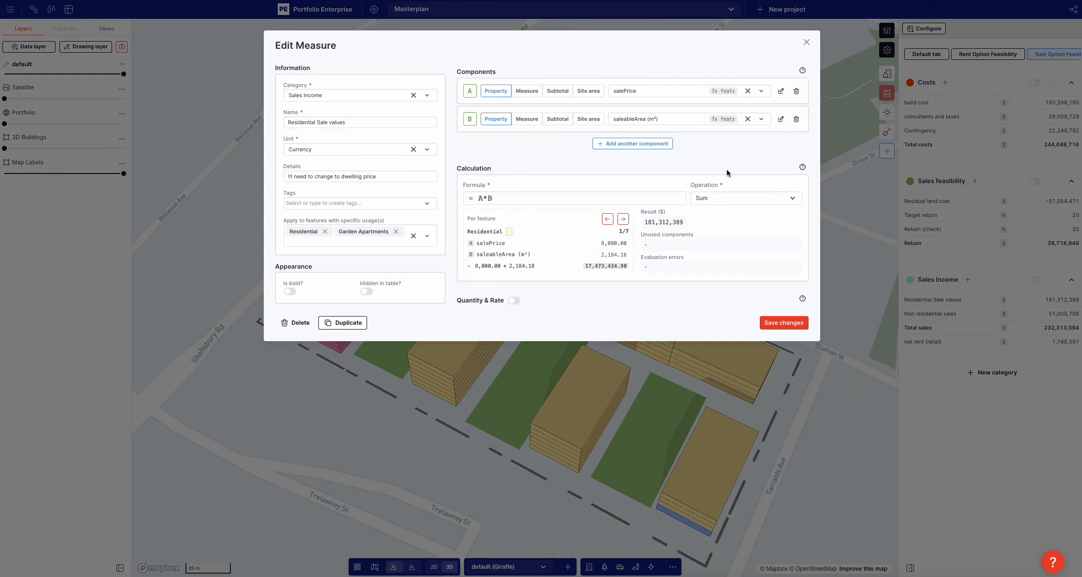
left_click(781, 91)
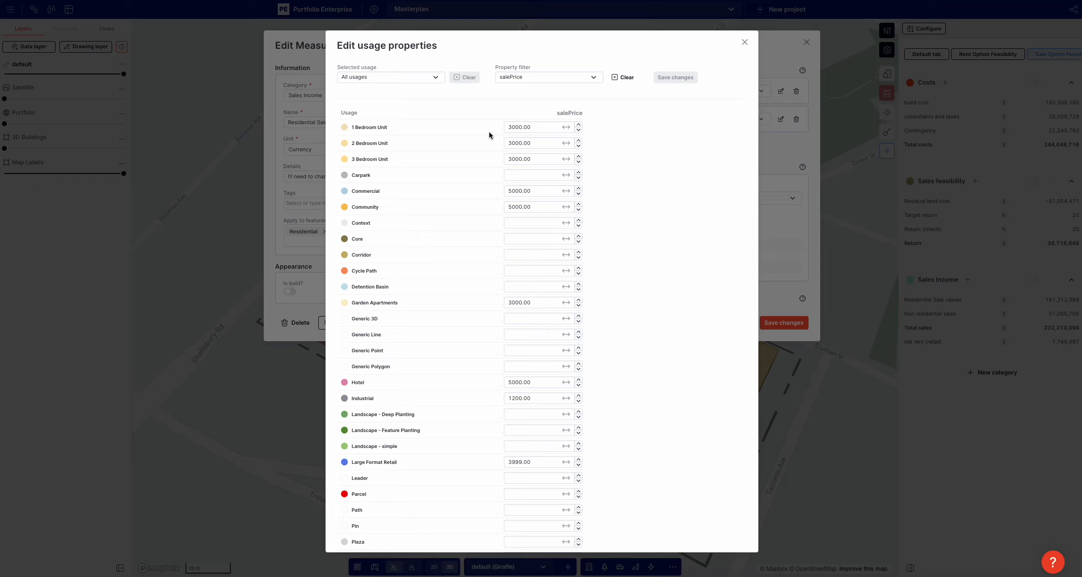
scroll(481, 131, "down", 3)
scroll(481, 135, "down", 2)
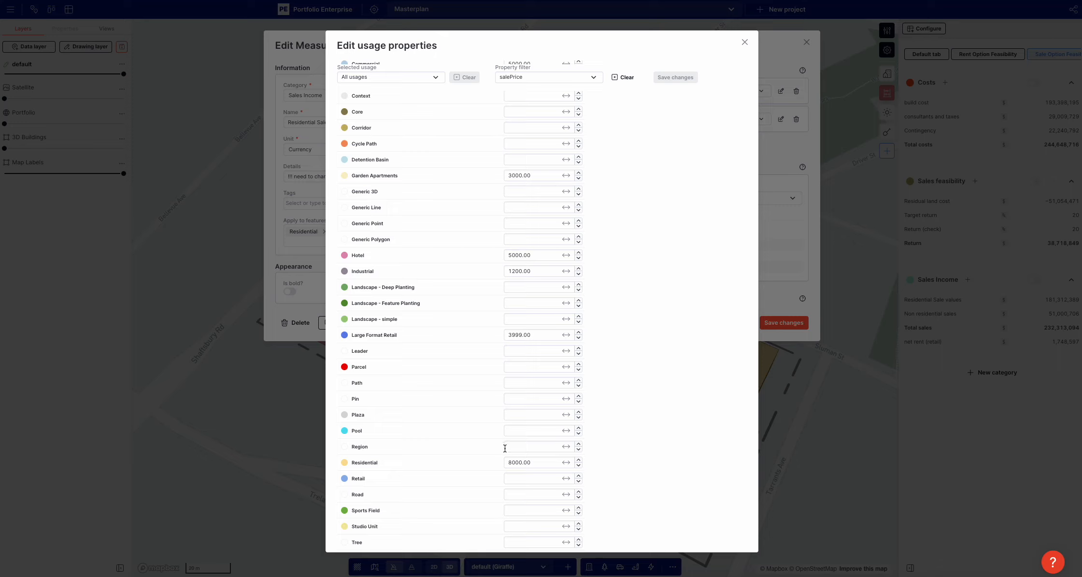
double_click(527, 464)
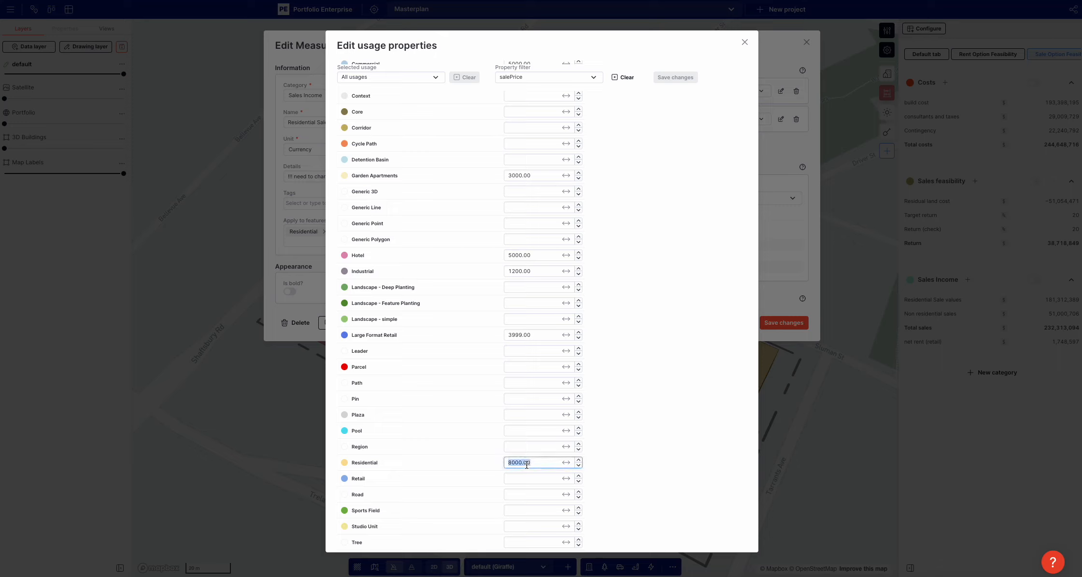
type("100")
left_click(628, 369)
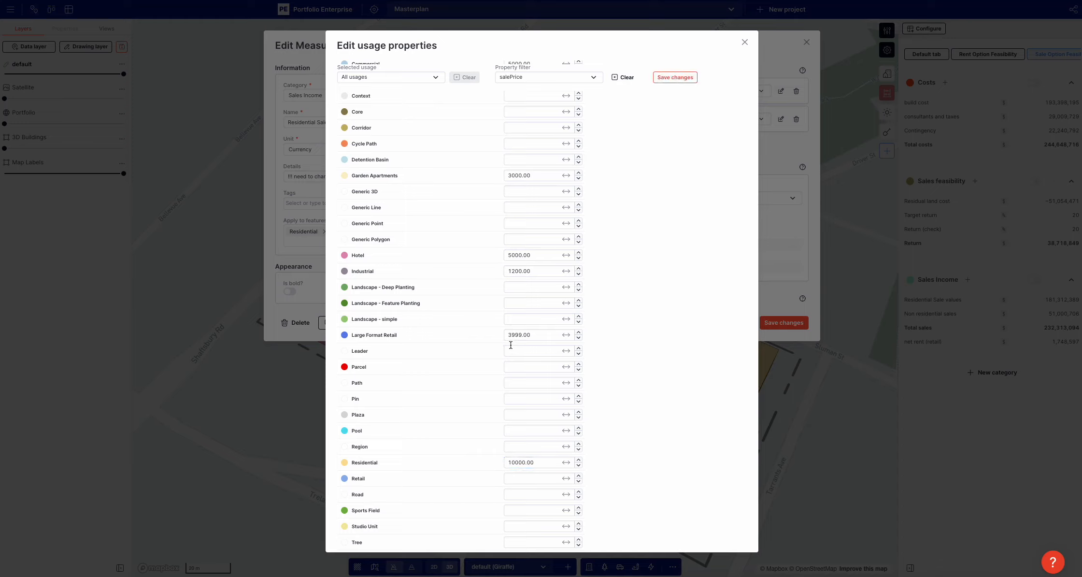
Set the Hotel usage's salePrice to 11000, save the usage properties, and return to the measures
scroll(508, 345, "up", 3)
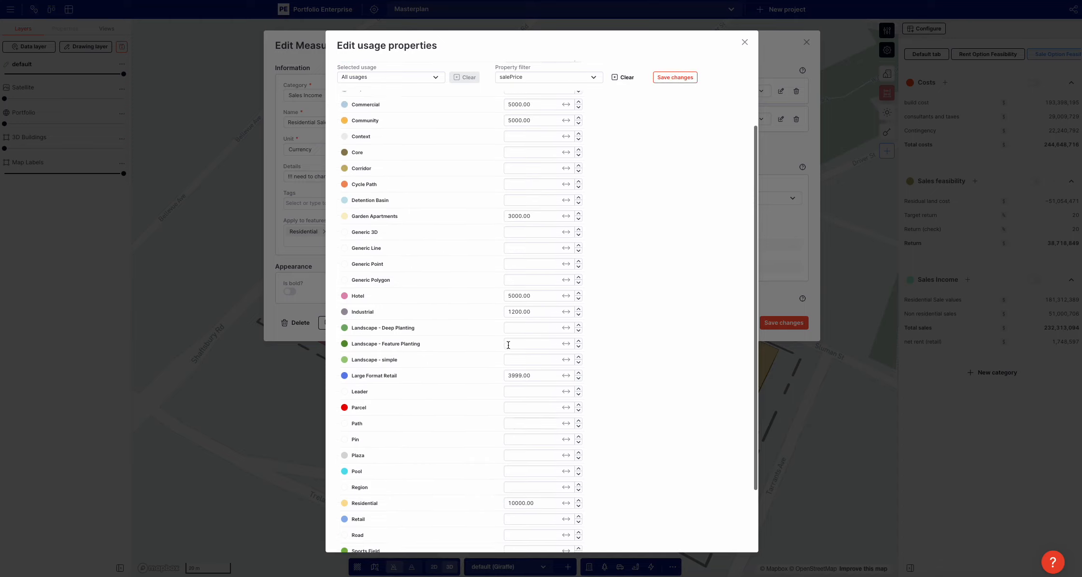
double_click(509, 348)
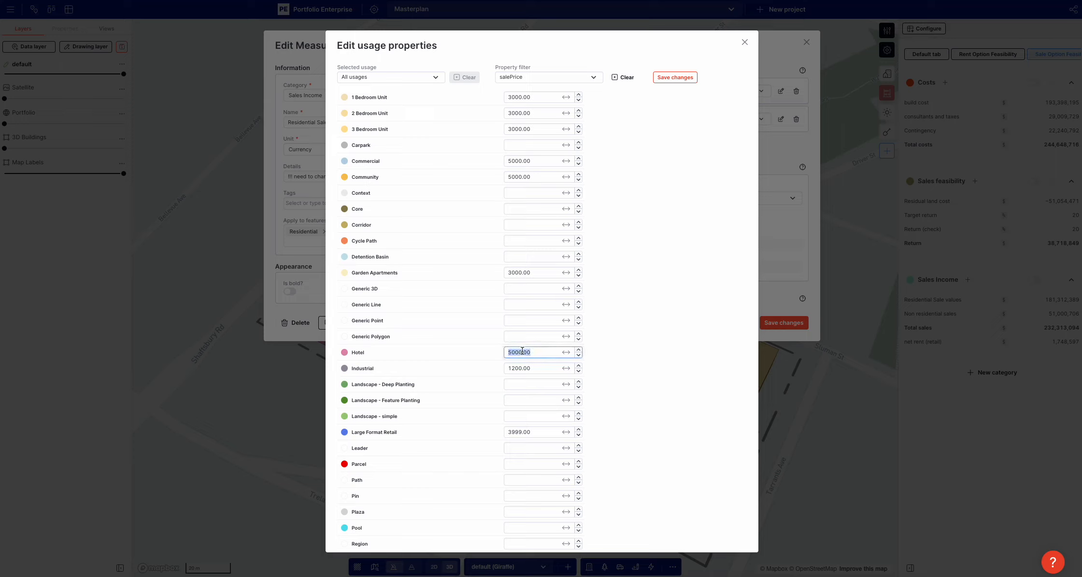
type("11000")
left_click(725, 335)
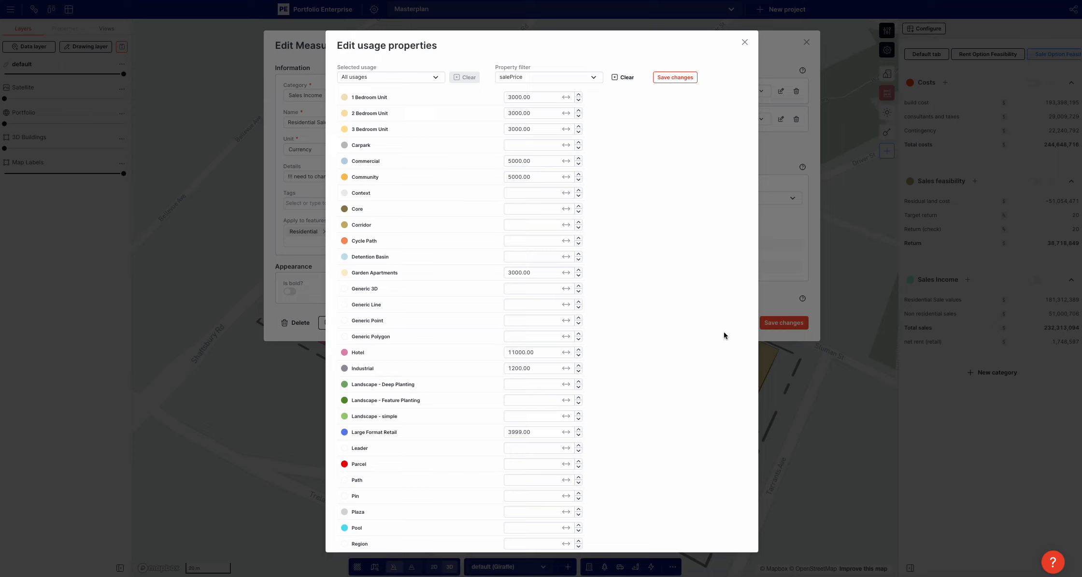
left_click(675, 77)
left_click(1007, 468)
left_click(1006, 445)
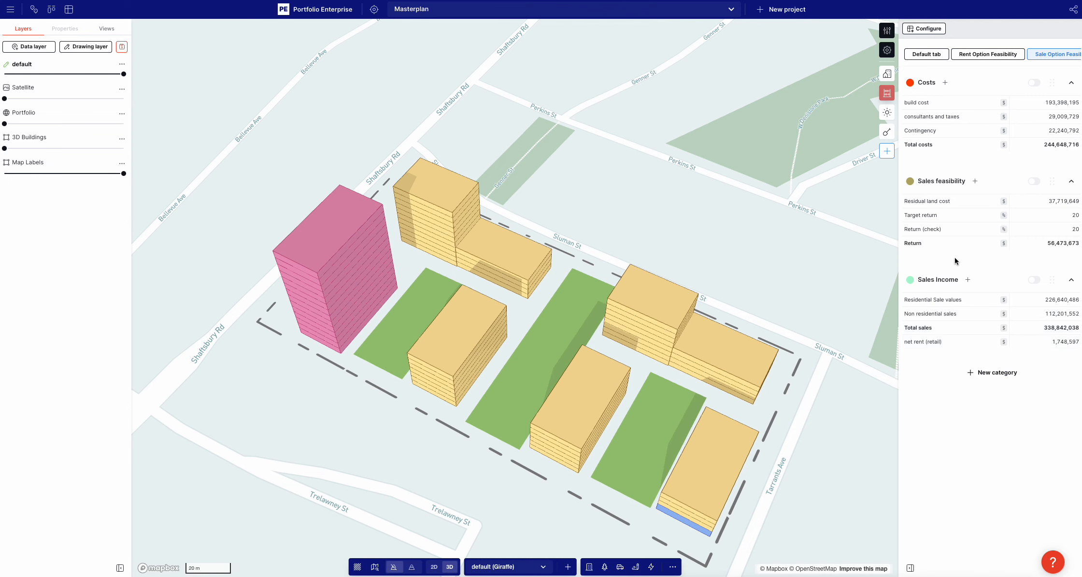
Review the components and formula of the Residual land cost measure
left_click(946, 201)
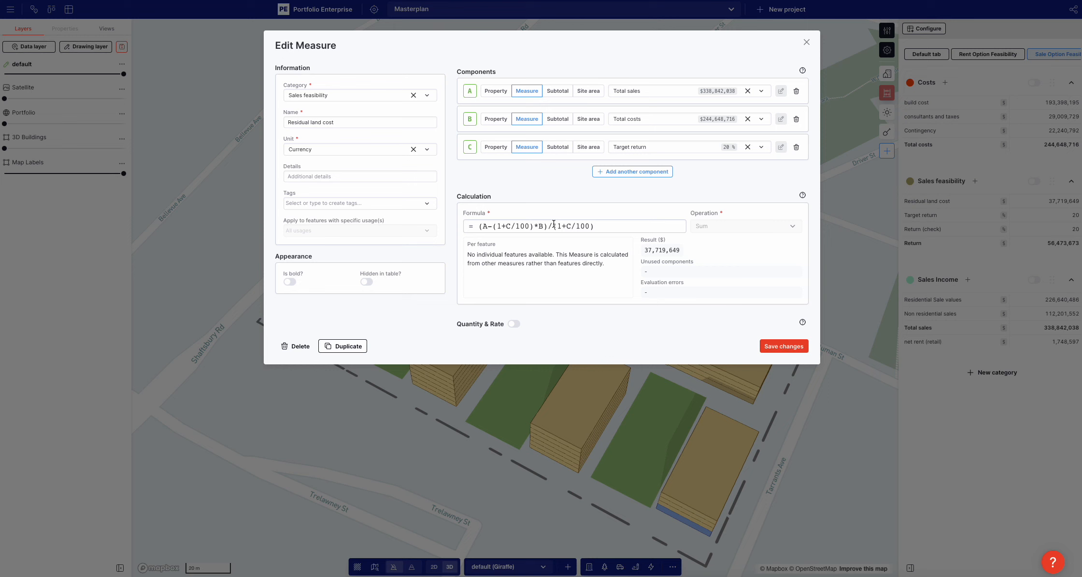
left_click(970, 234)
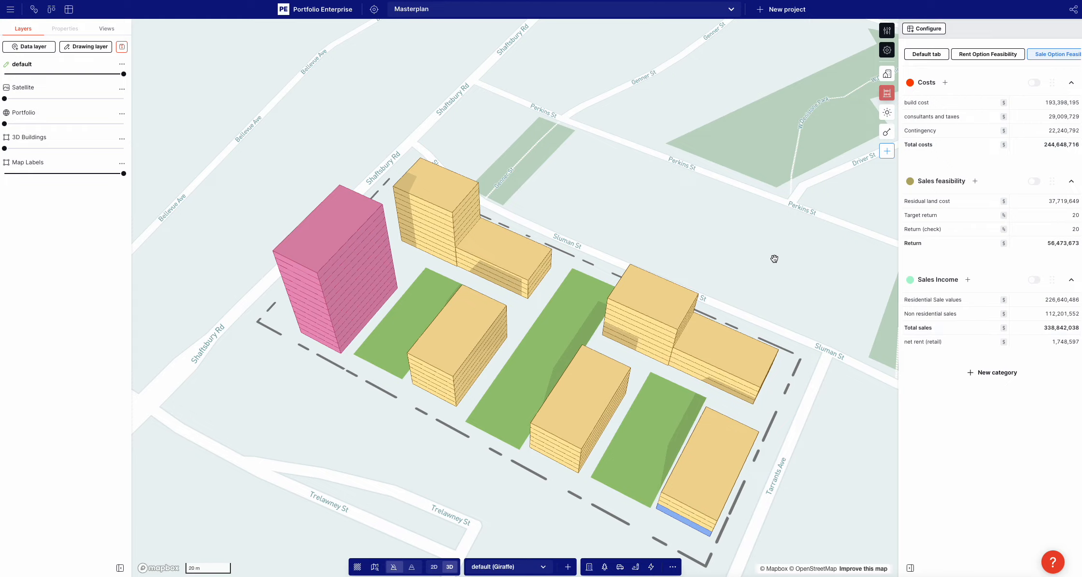
Recheck the formula of the Residual land cost measure and save the measure
scroll(775, 258, "down", 3)
right_click_drag(505, 411, 593, 406)
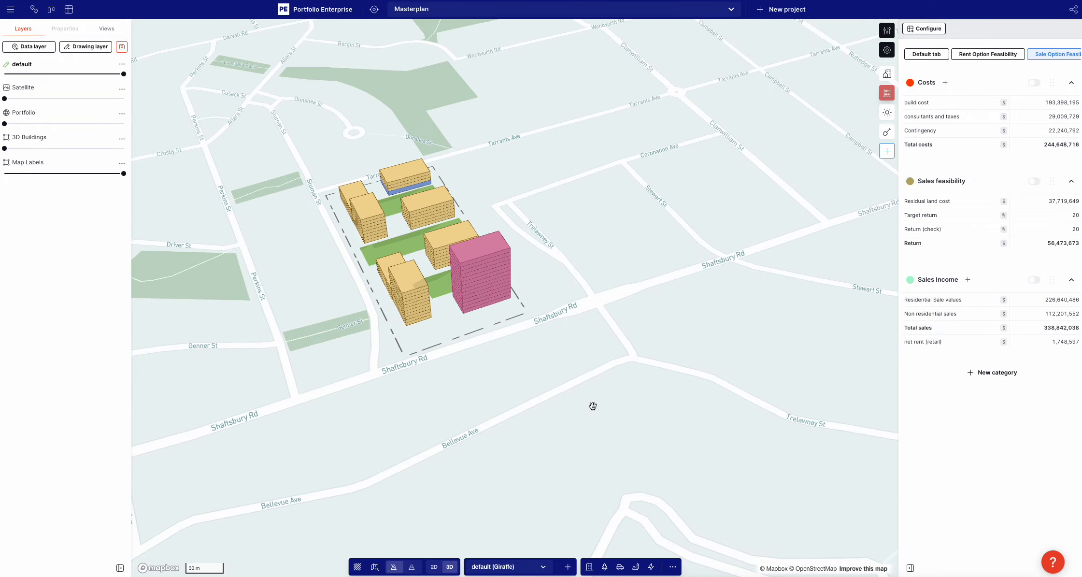
left_click(1029, 201)
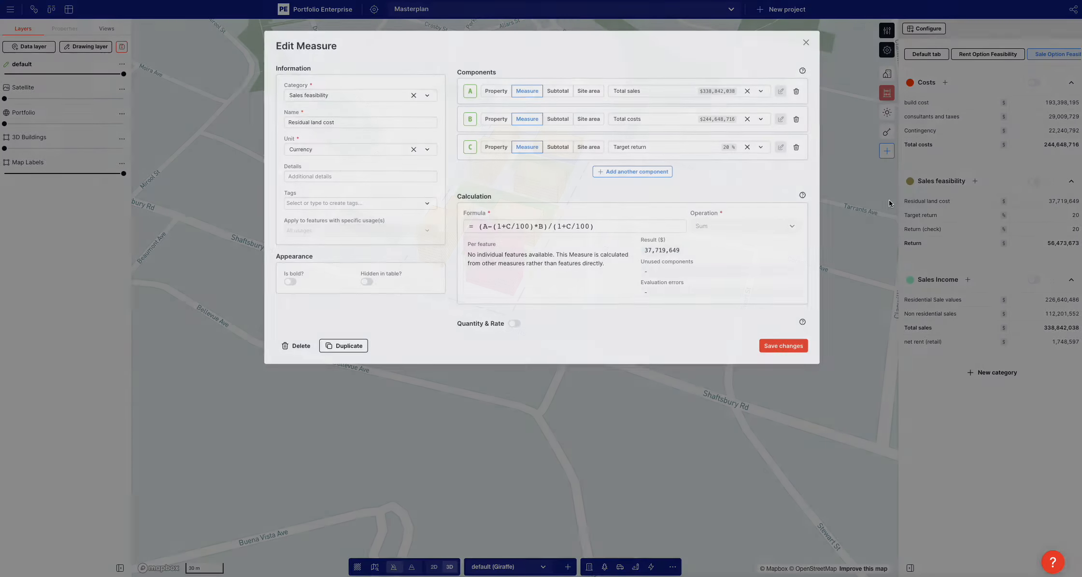
left_click_drag(484, 223, 722, 228)
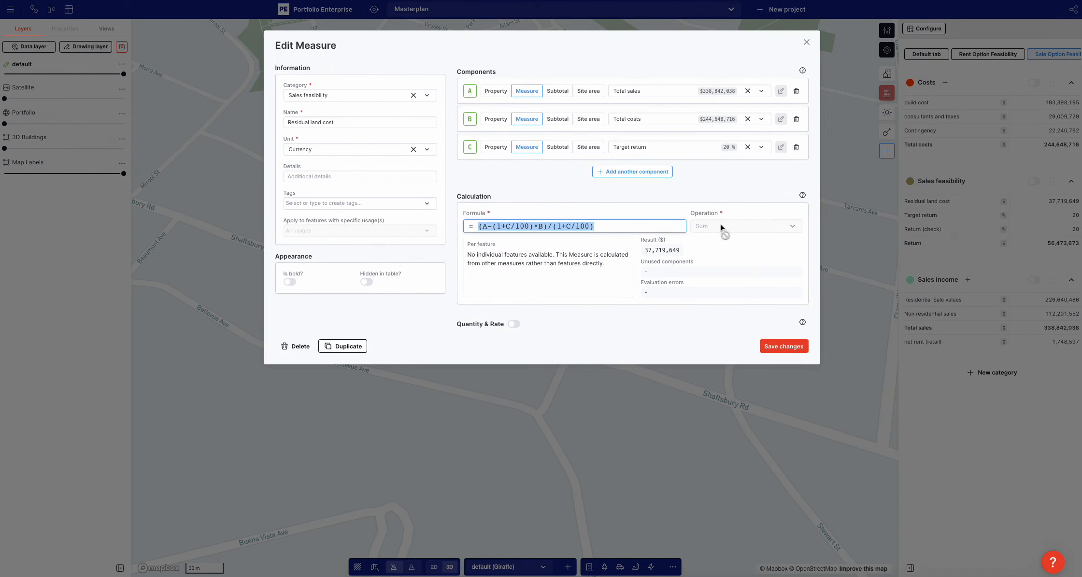
left_click(564, 220)
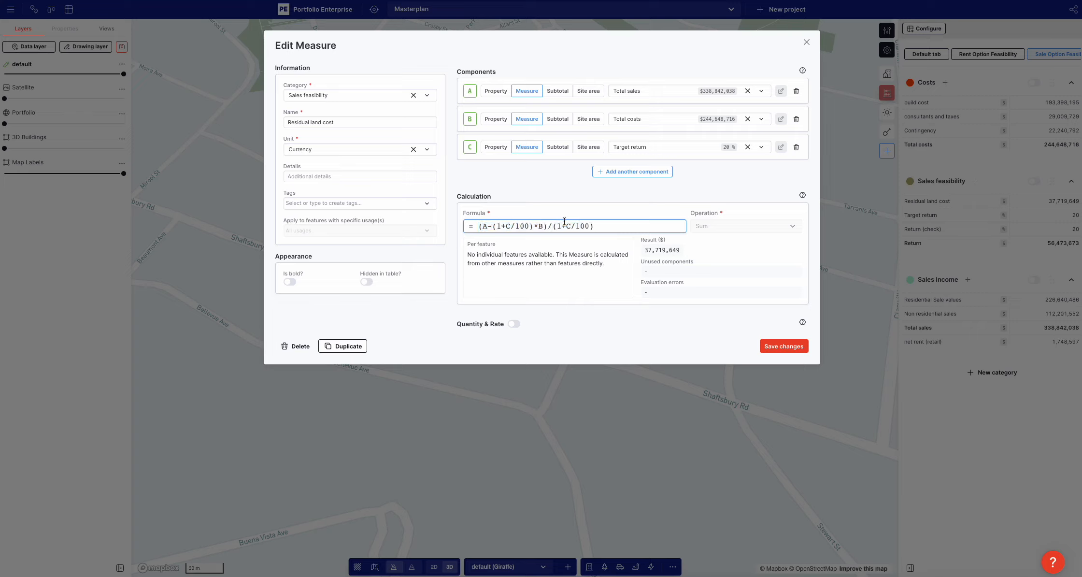
key("ctrl+a")
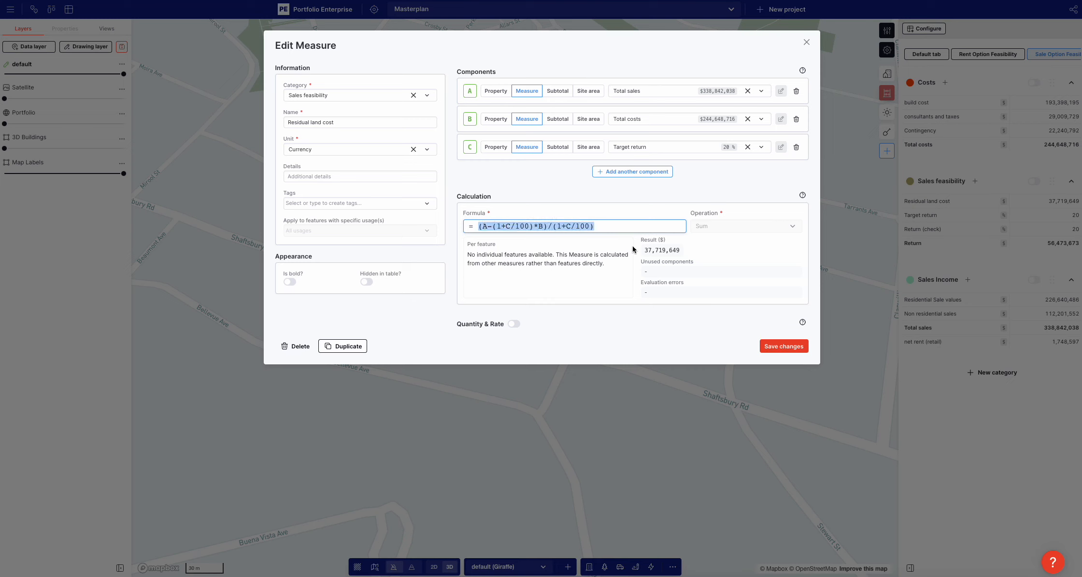
left_click(780, 346)
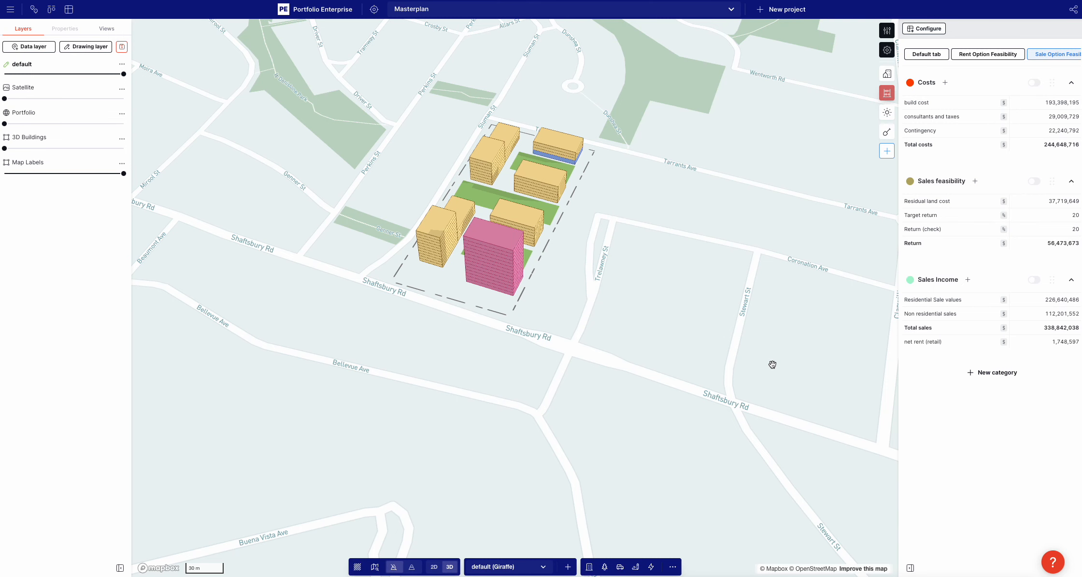
Examine the masterplan from several angles and inspect the properties of the two residential blocks beside the central green strip
scroll(773, 365, "down", 4)
right_click_drag(507, 358, 530, 351)
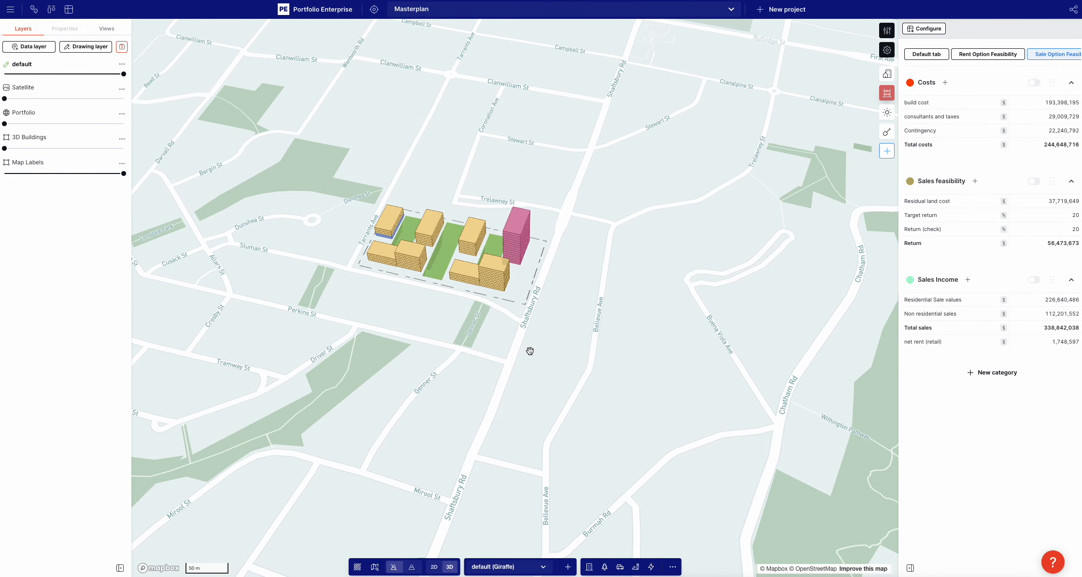
left_click_drag(438, 312, 451, 339)
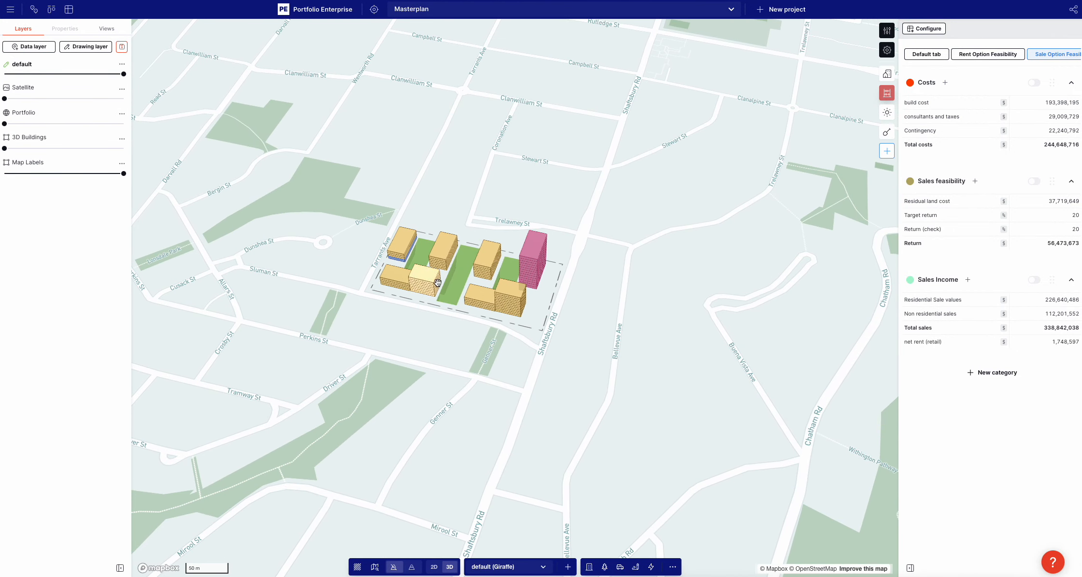
scroll(438, 282, "up", 5)
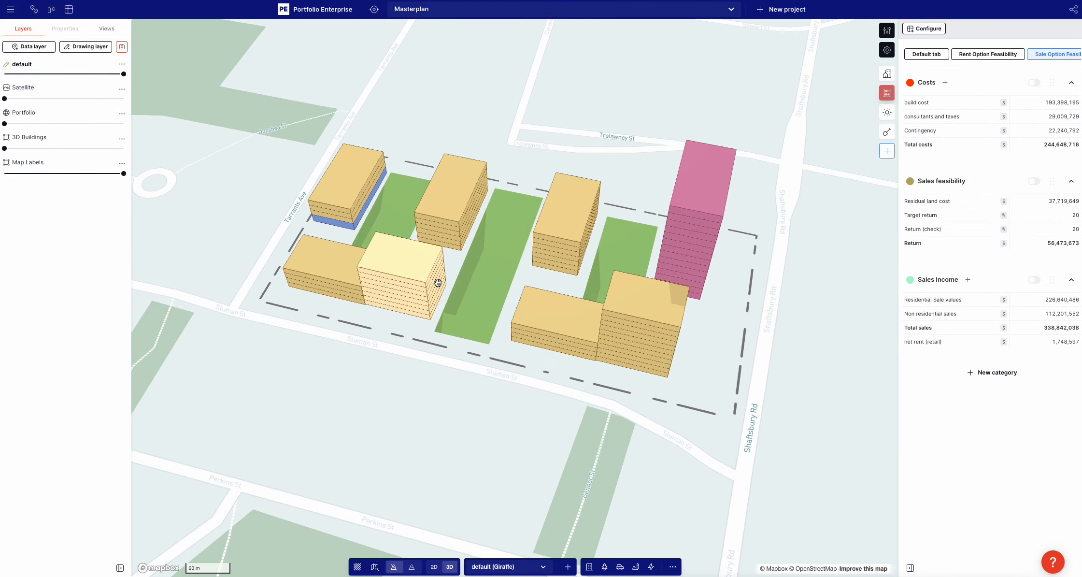
right_click_drag(269, 252, 331, 265)
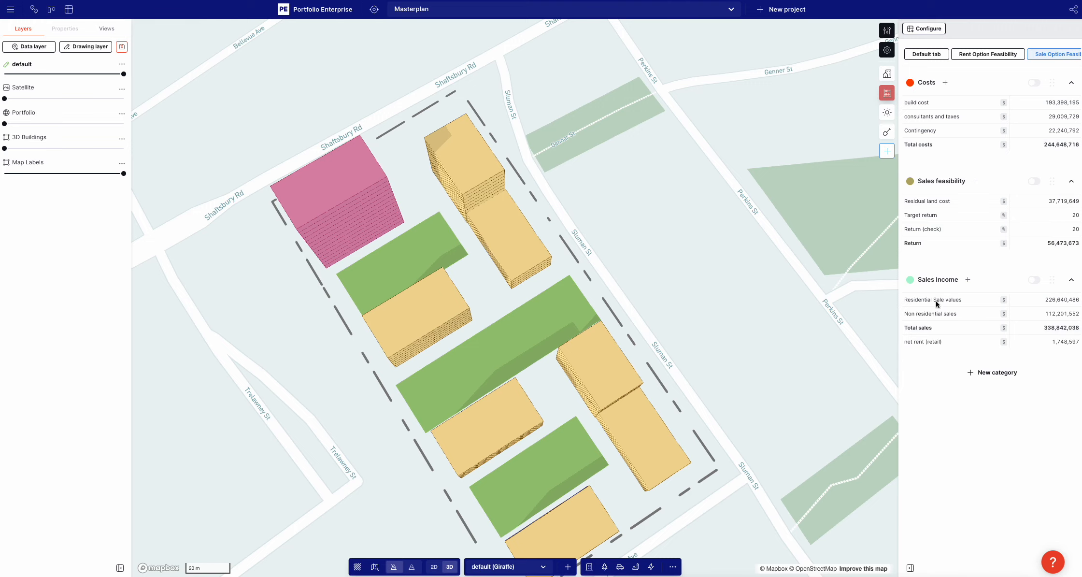
right_click_drag(762, 343, 768, 249)
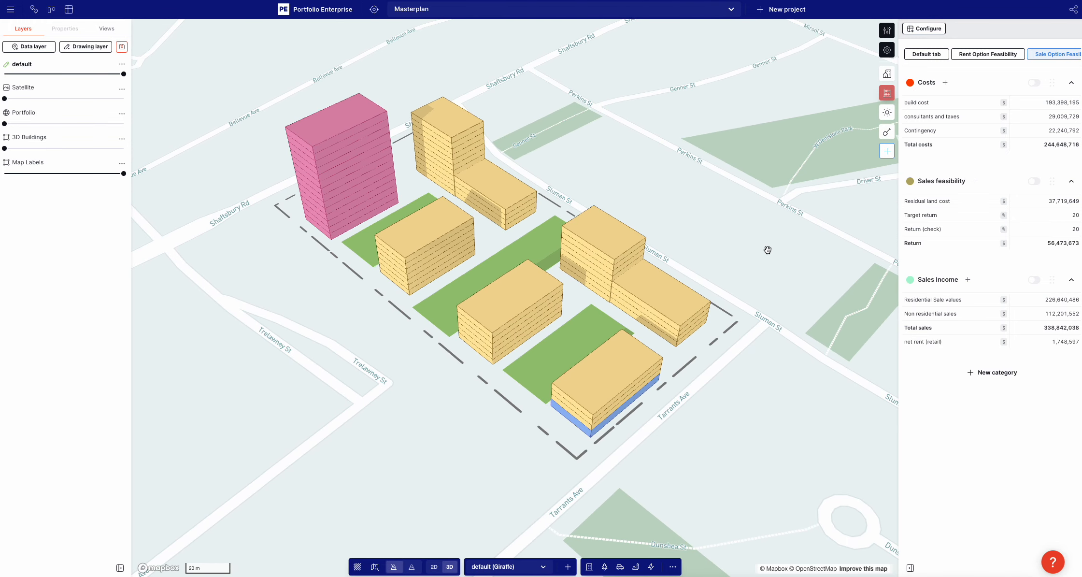
left_click(525, 324)
left_click(458, 279, "shift")
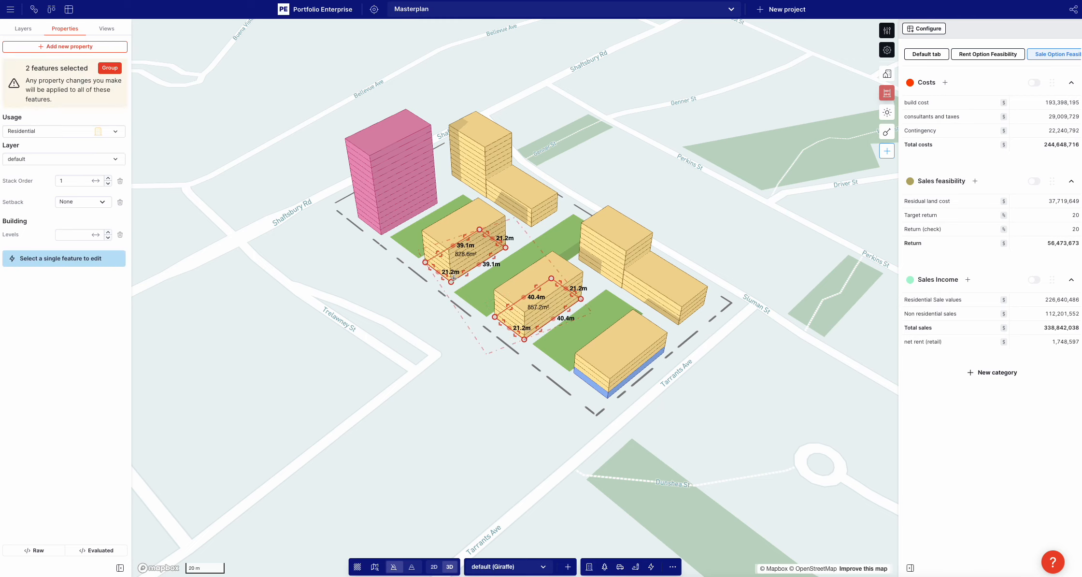
left_click(294, 243)
left_click(466, 267)
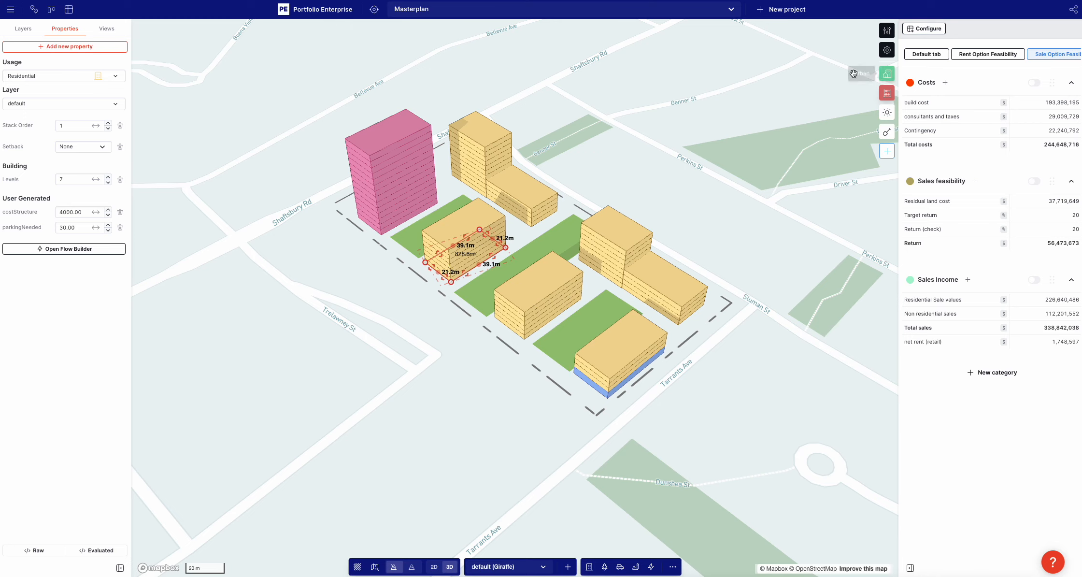
left_click(810, 81)
Show the project's area analytics and group the areas by building
left_click(888, 74)
left_click(1062, 31)
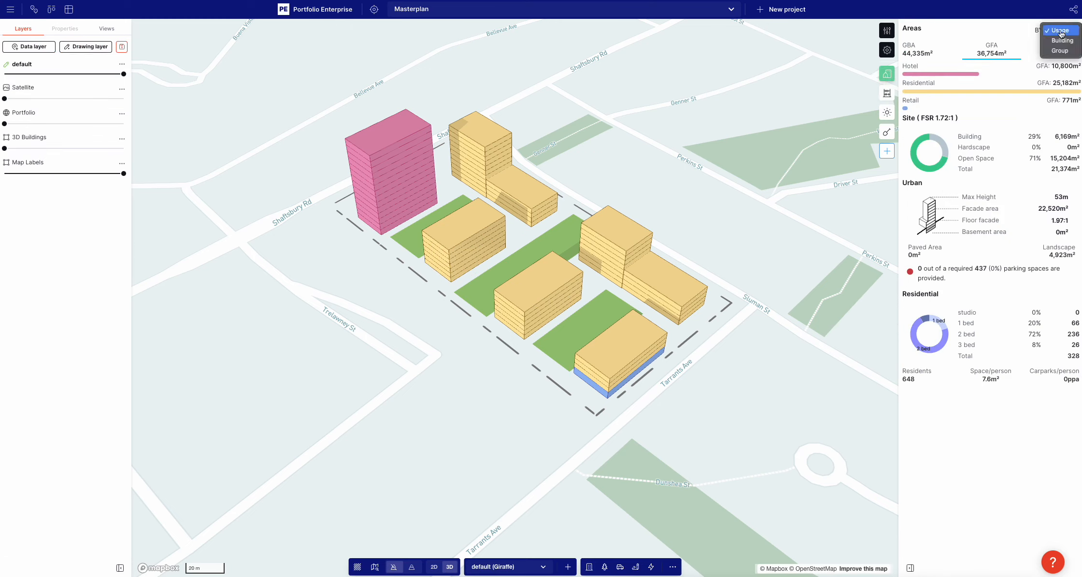
left_click(1048, 43)
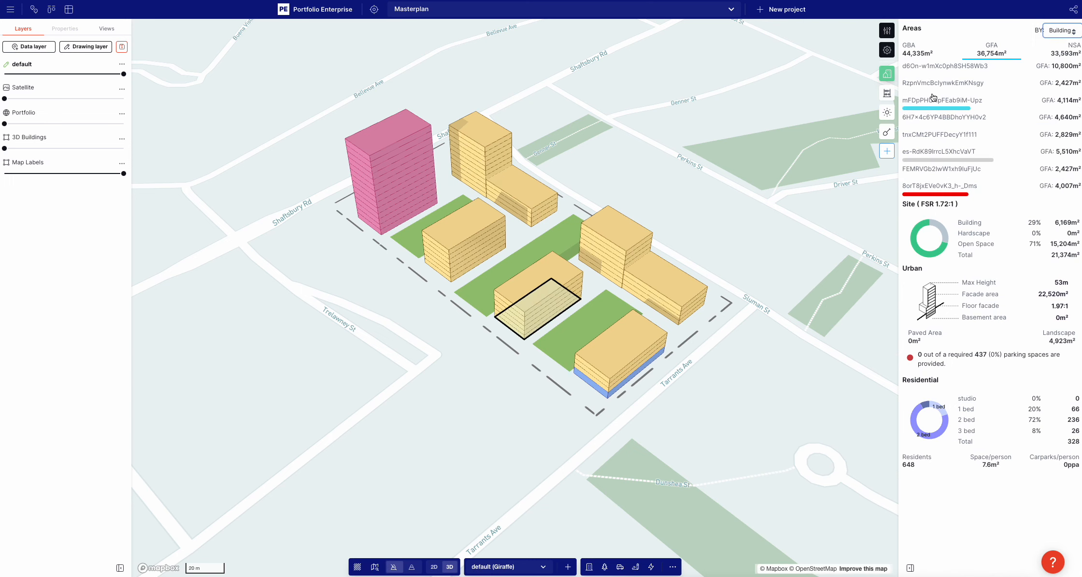
Add a Building ID property to the seven-level residential block near the hotel and set it to Building A
left_click(440, 225)
left_click(69, 46)
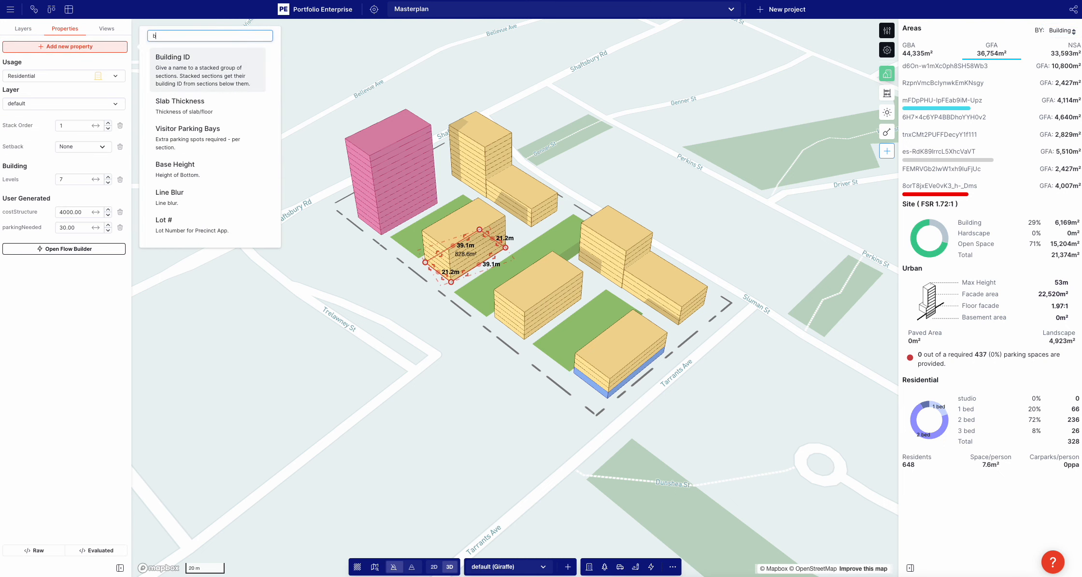
type("buil")
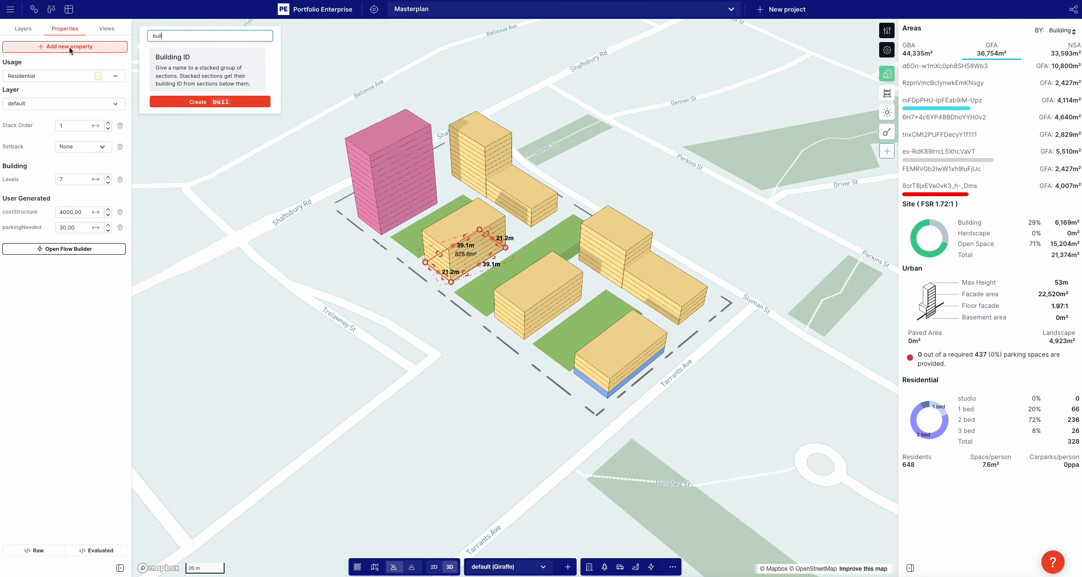
left_click(191, 77)
left_click(36, 209)
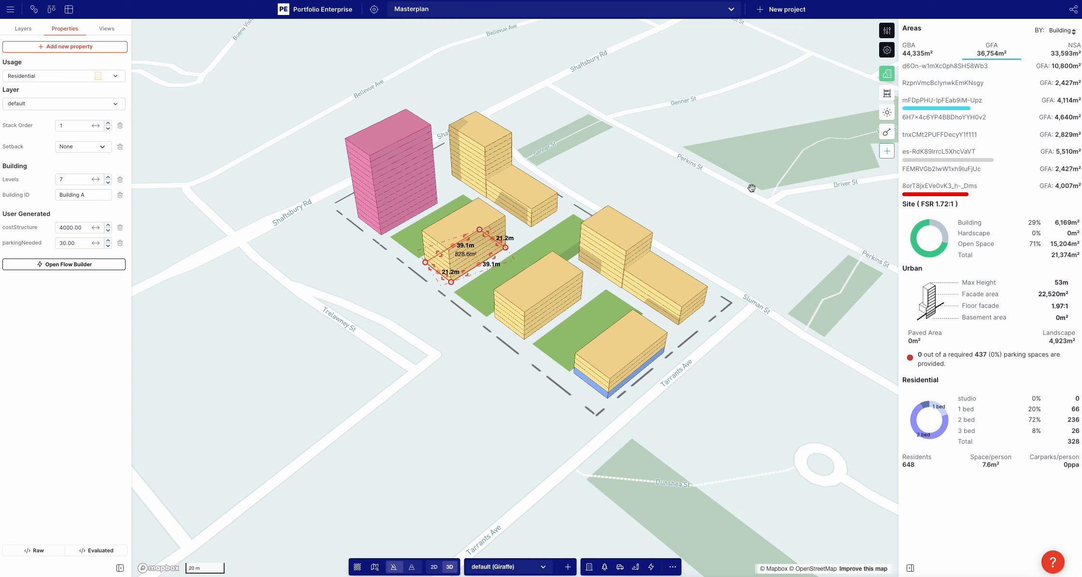
Compare the per-building areas by GBA and by GFA
left_click(792, 222)
left_click(451, 246)
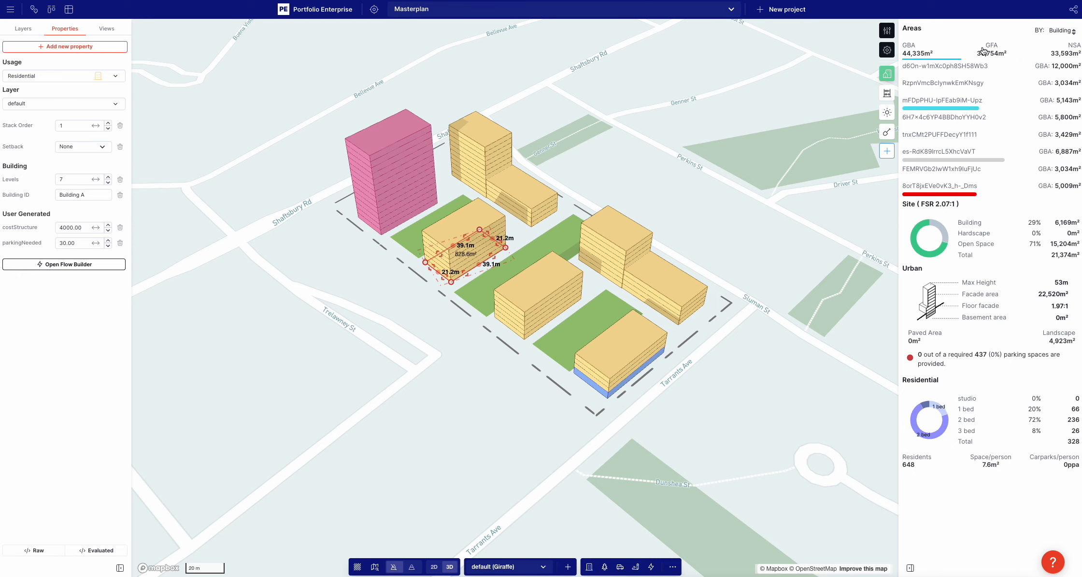
left_click(815, 245)
left_click(496, 244)
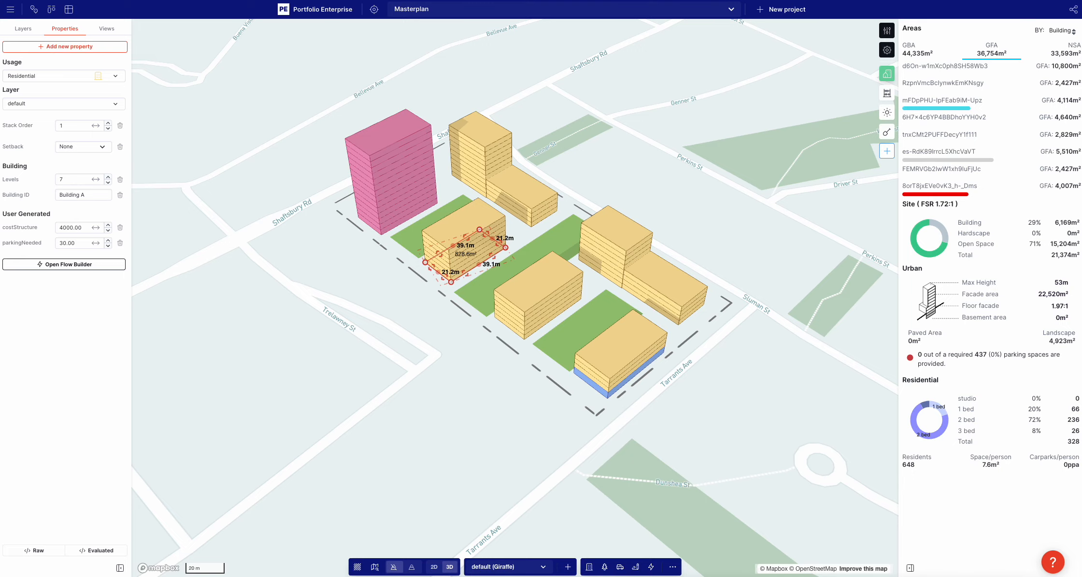
Reload the project, group the areas by building again, and select Building A from the area list
key("Return")
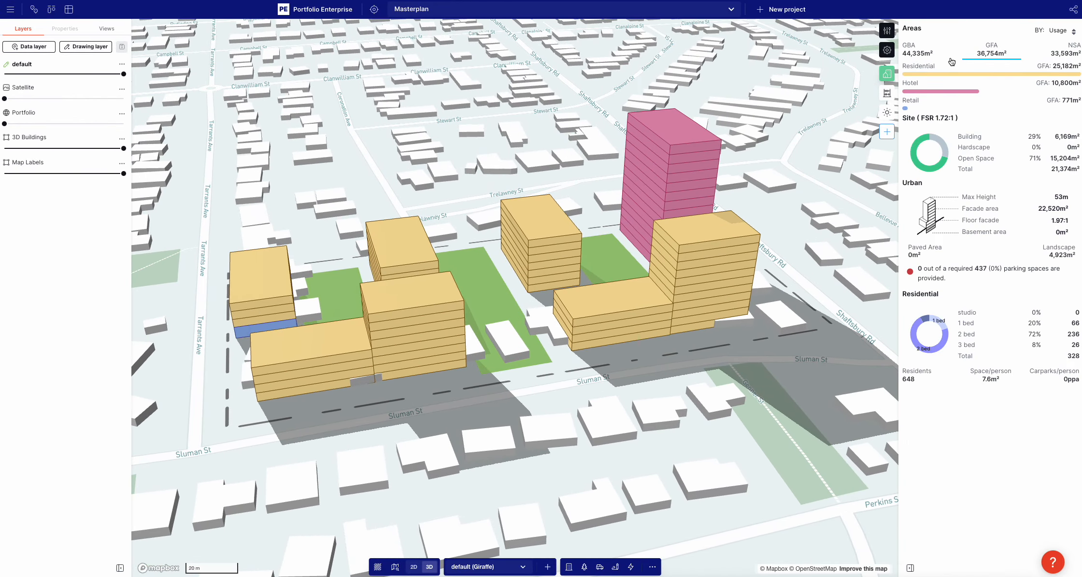
left_click(1061, 30)
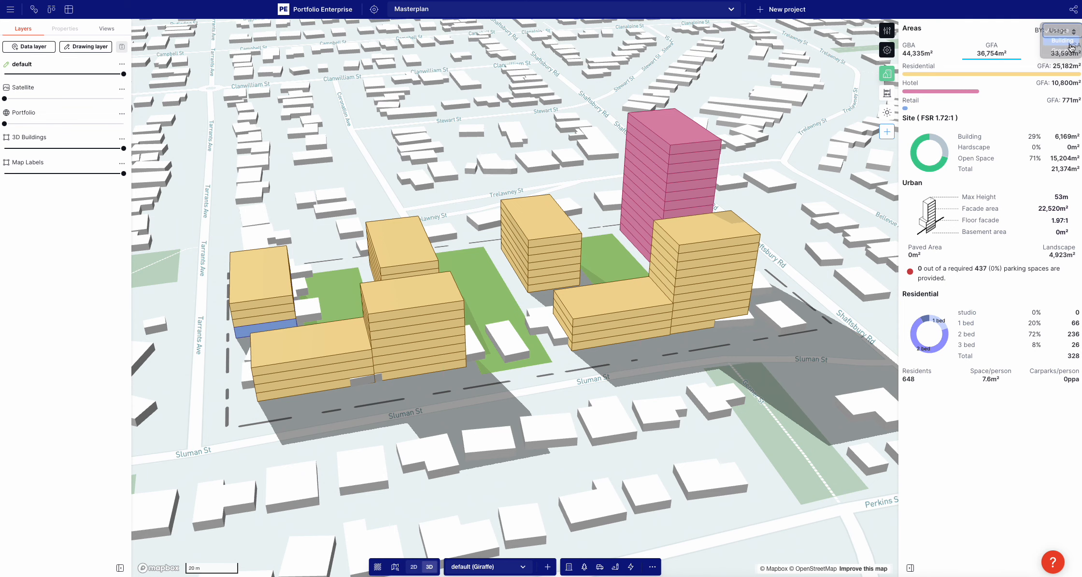
left_click(1067, 42)
left_click(918, 84)
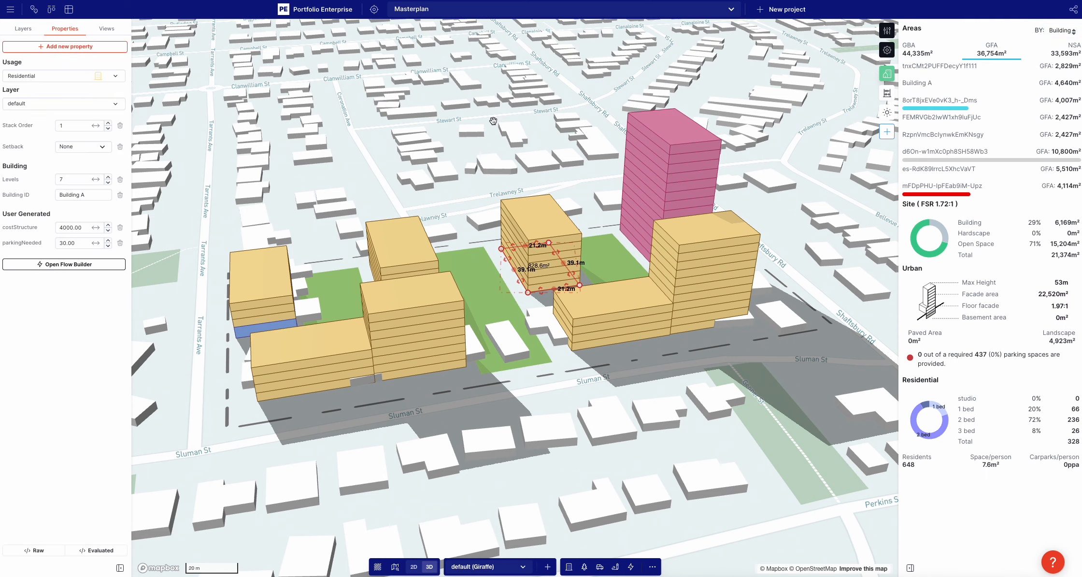
Add a Building ID property to the six-level residential block next to Building A and set it to Building B
right_click_drag(493, 121, 558, 134)
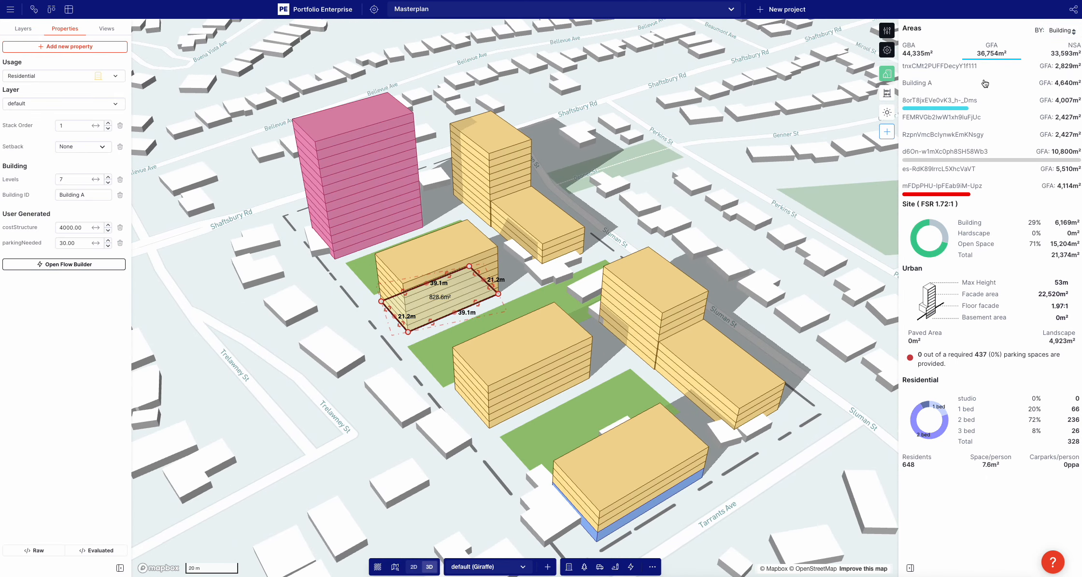
left_click(521, 387)
left_click(84, 48)
type("buil")
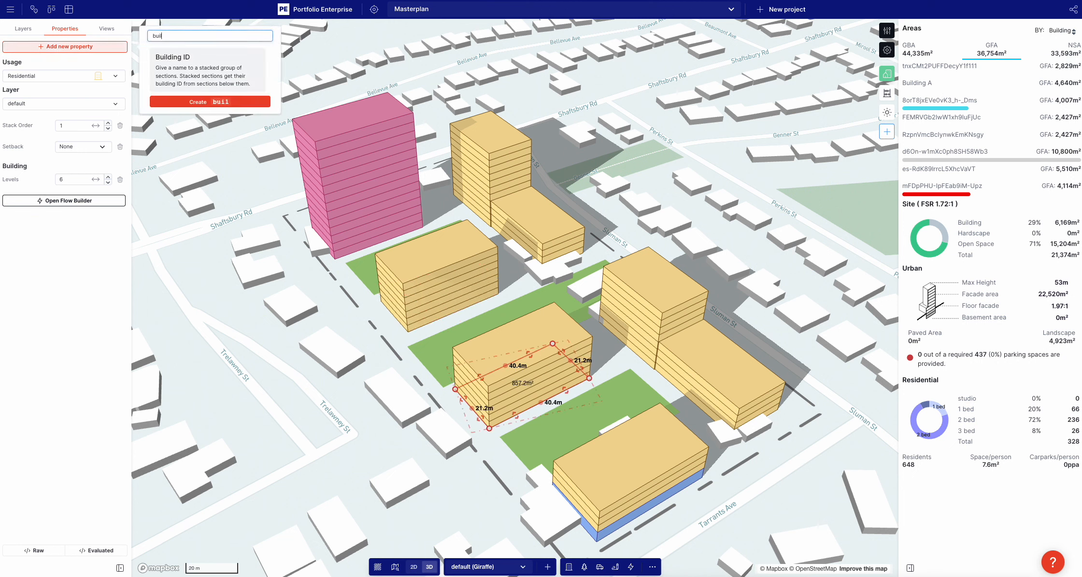
left_click(154, 60)
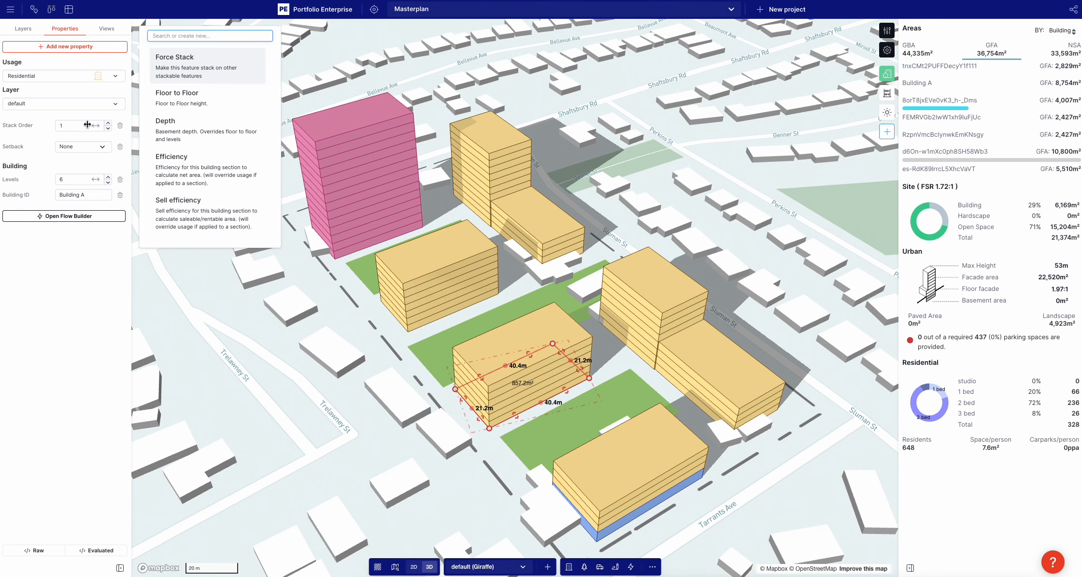
left_click(88, 192)
key("BackSpace")
type("B")
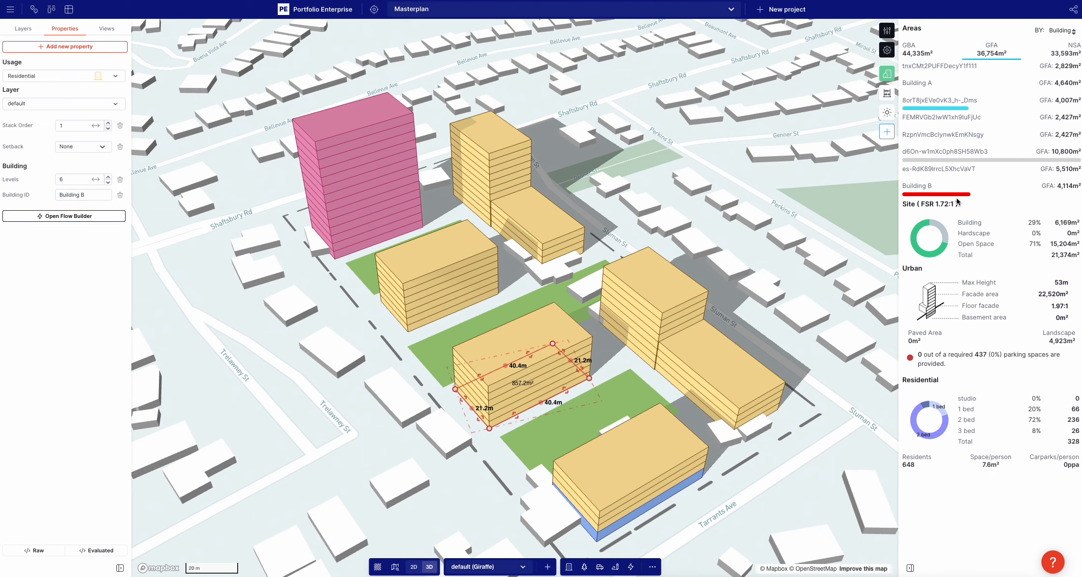
left_click(792, 218)
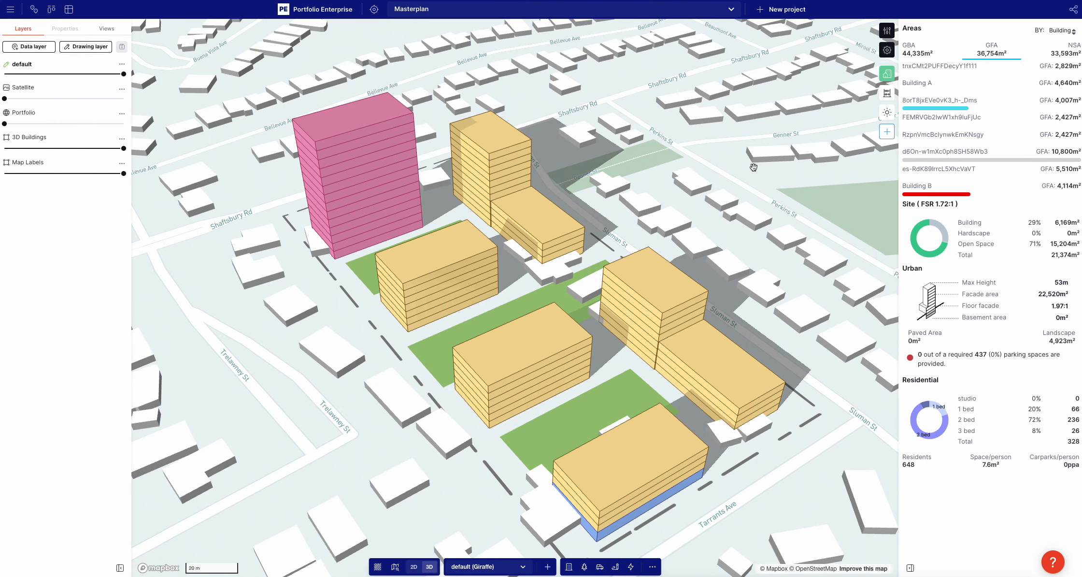
Select Building A and Building B together and add a Marker property to both
scroll(661, 236, "down", 5)
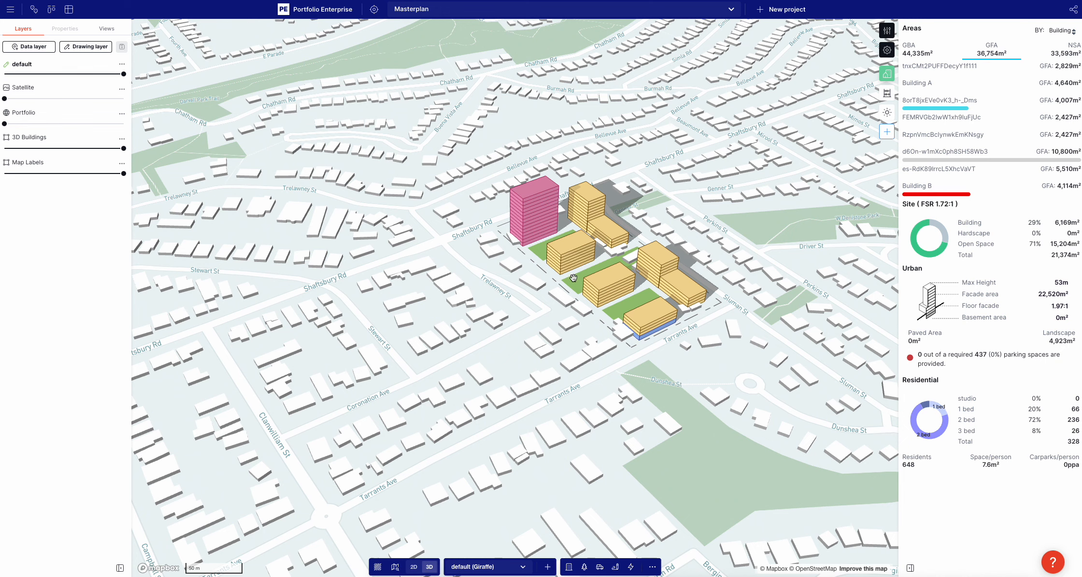
scroll(575, 290, "up", 3)
left_click(624, 285)
left_click(563, 247, "shift")
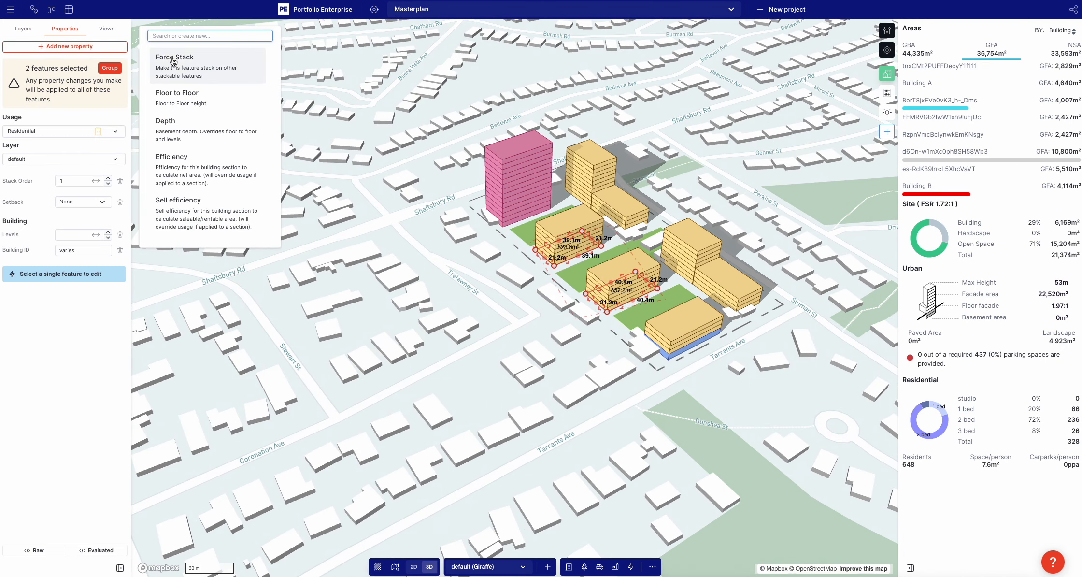
type("mar")
left_click(173, 62)
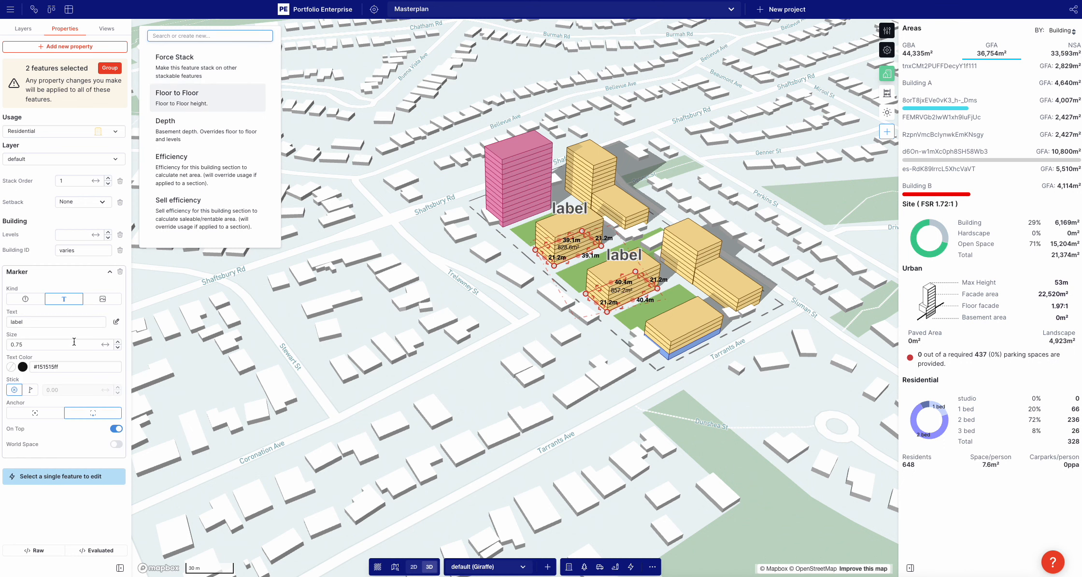
Set the marker content of both buildings to NSA (m²), save the marker, and deselect the buildings
left_click(116, 321)
left_click(510, 78)
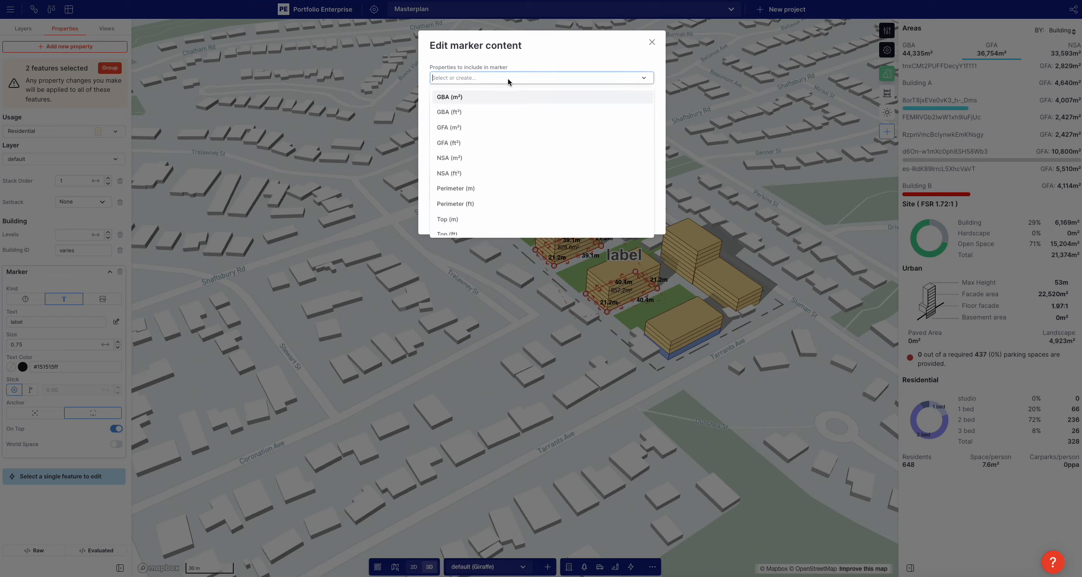
left_click(477, 156)
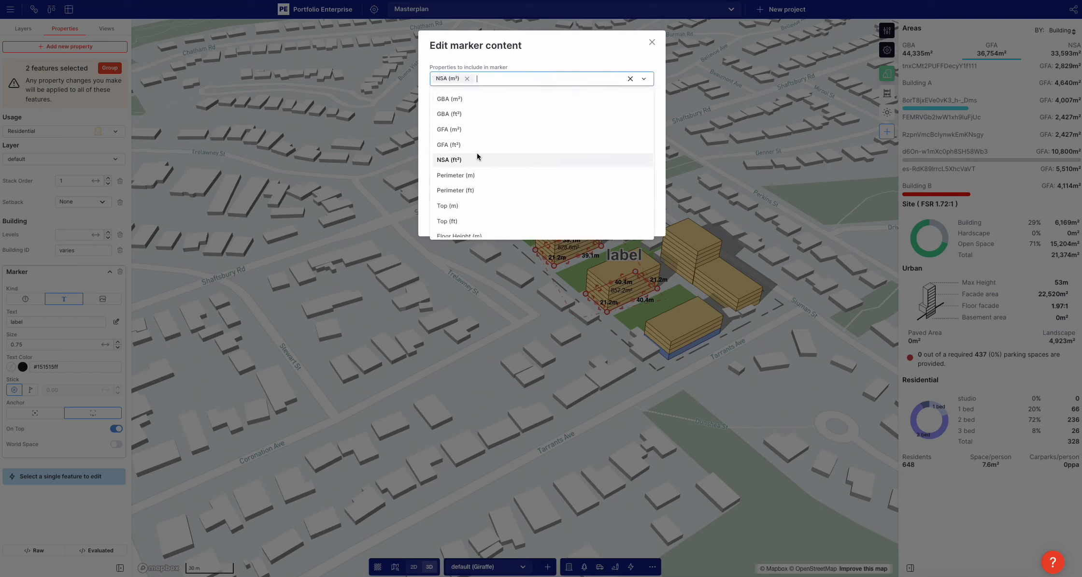
left_click(422, 147)
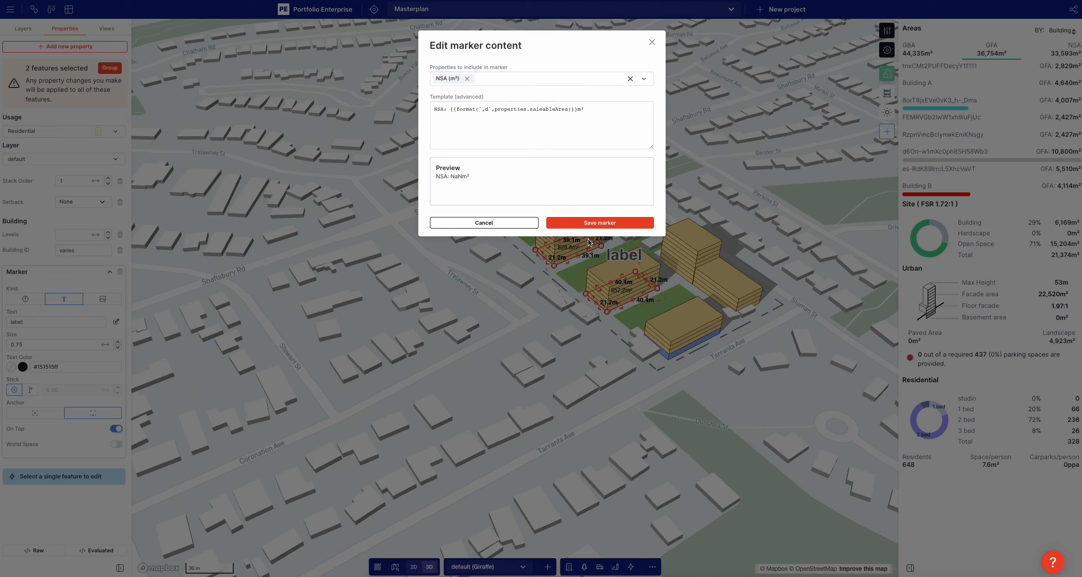
left_click(588, 223)
left_click(517, 349)
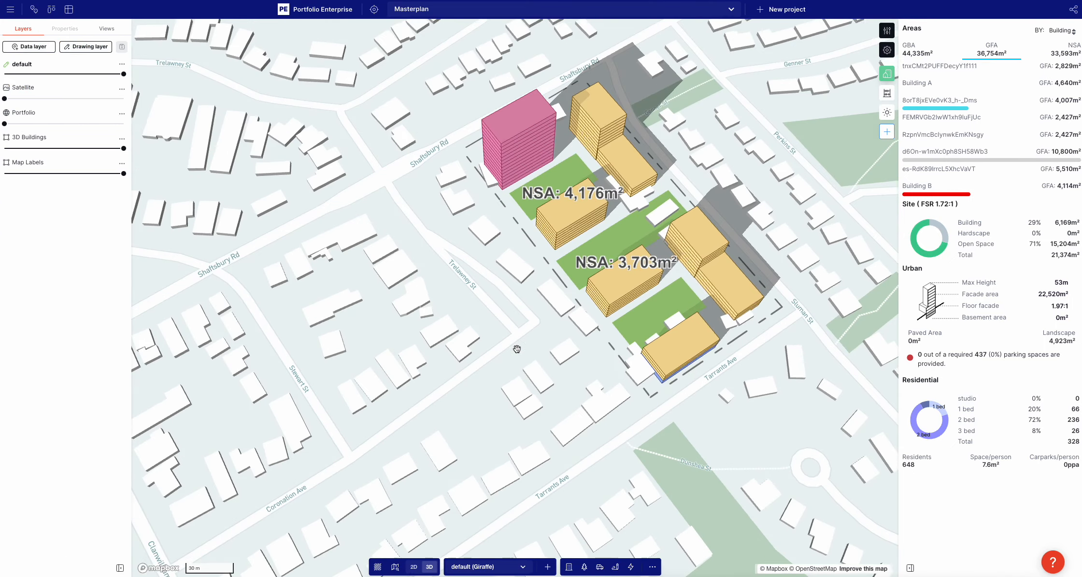
Lengthen Building B toward Trelawney St to about 79.2 m, deselect it, and undo the stretch
right_click_drag(517, 349, 521, 372)
left_click(614, 289)
scroll(614, 288, "up", 5)
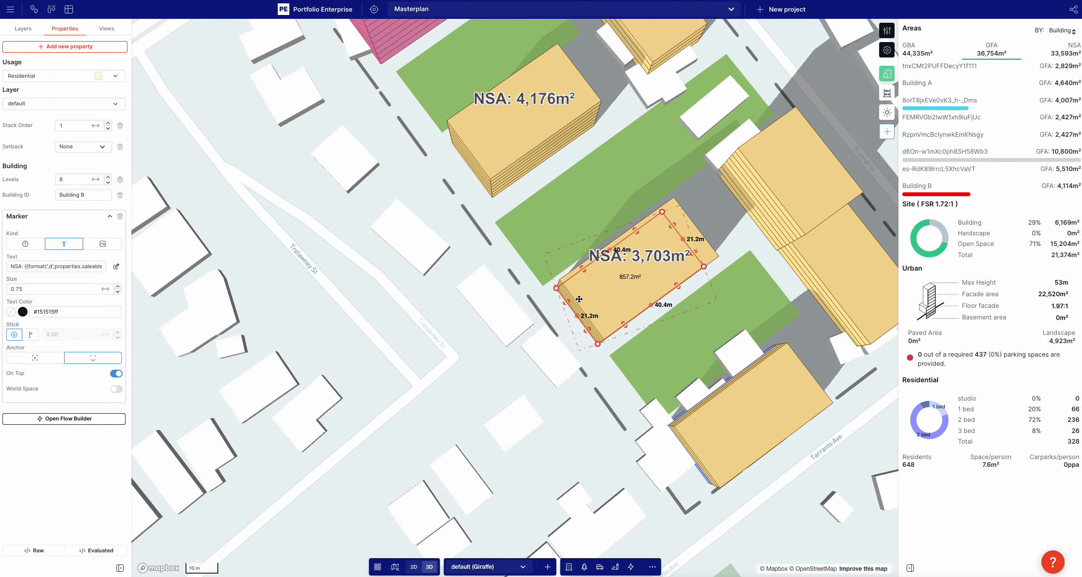
left_click_drag(579, 300, 476, 375)
left_click(392, 391)
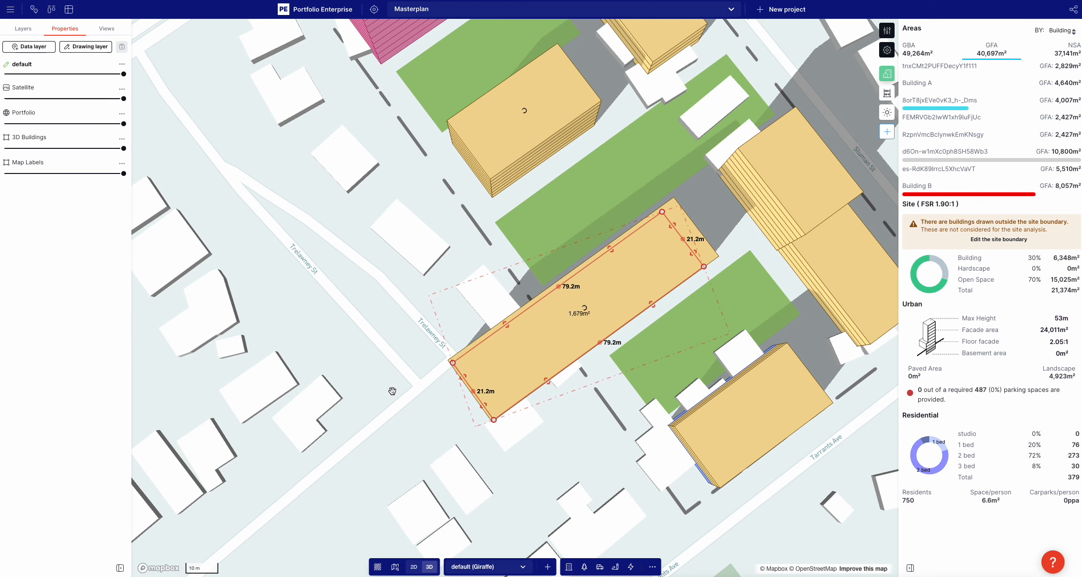
key("ctrl+z")
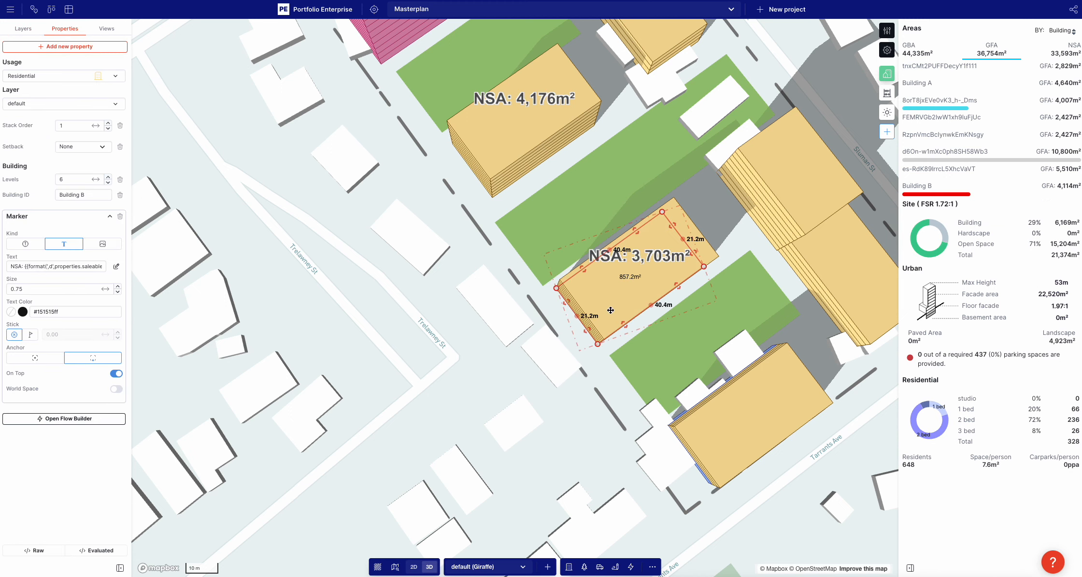
Select Building B again and add a Sell efficiency property to it
left_click(376, 239)
left_click(596, 299)
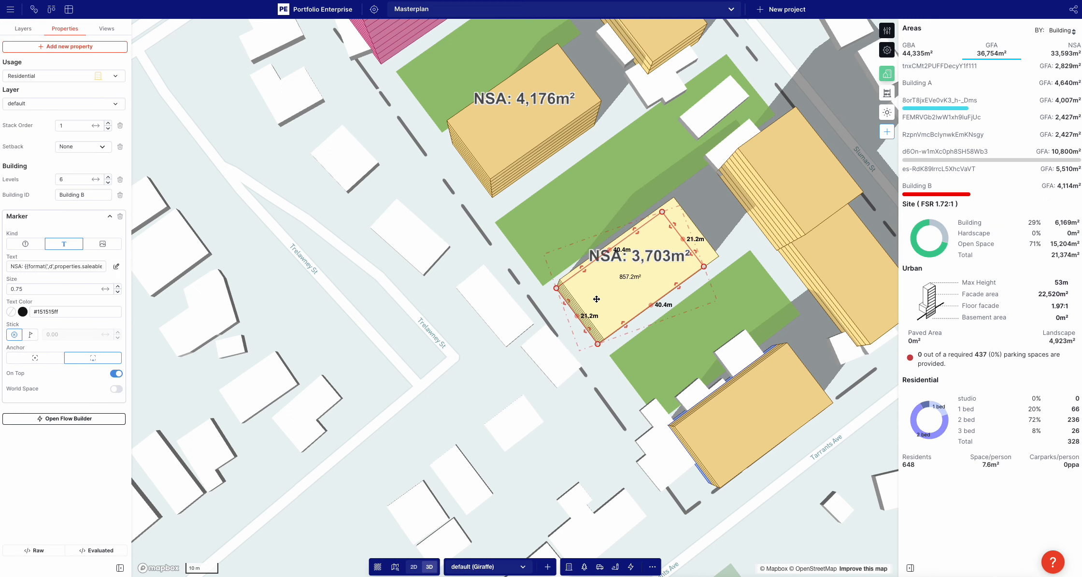
left_click(66, 47)
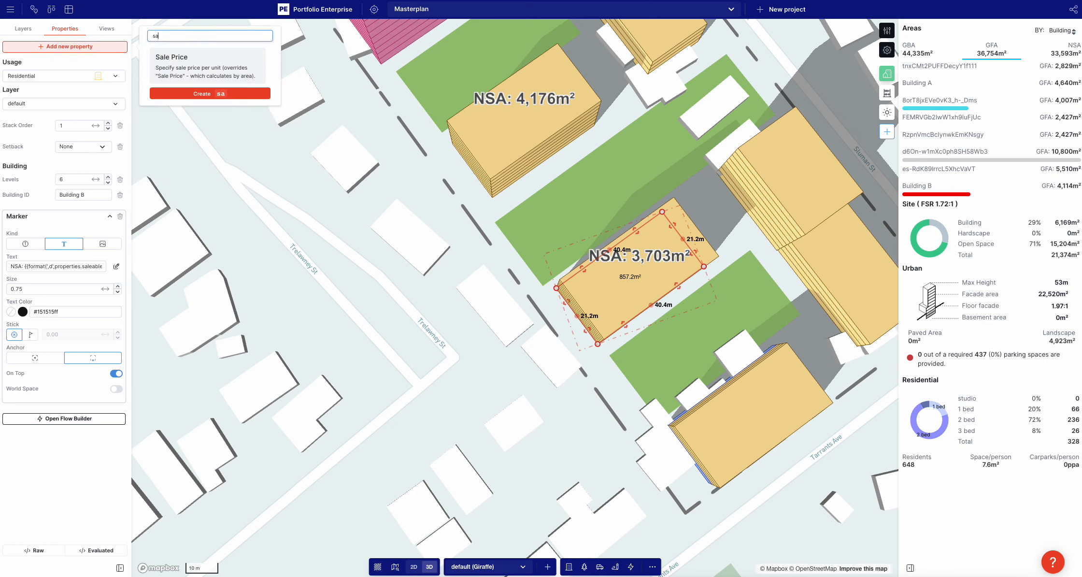
type("eff")
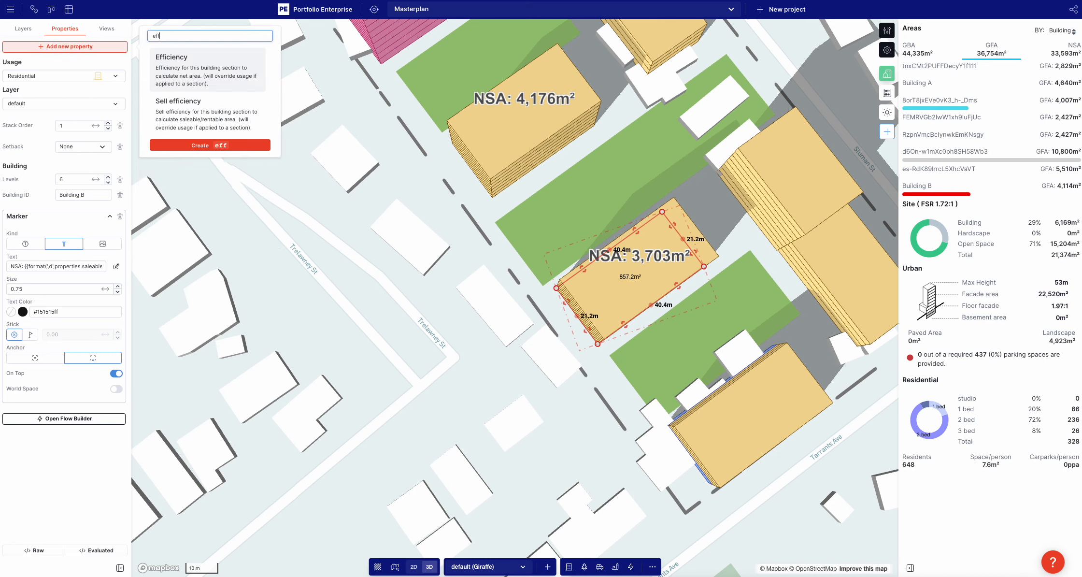
left_click(177, 116)
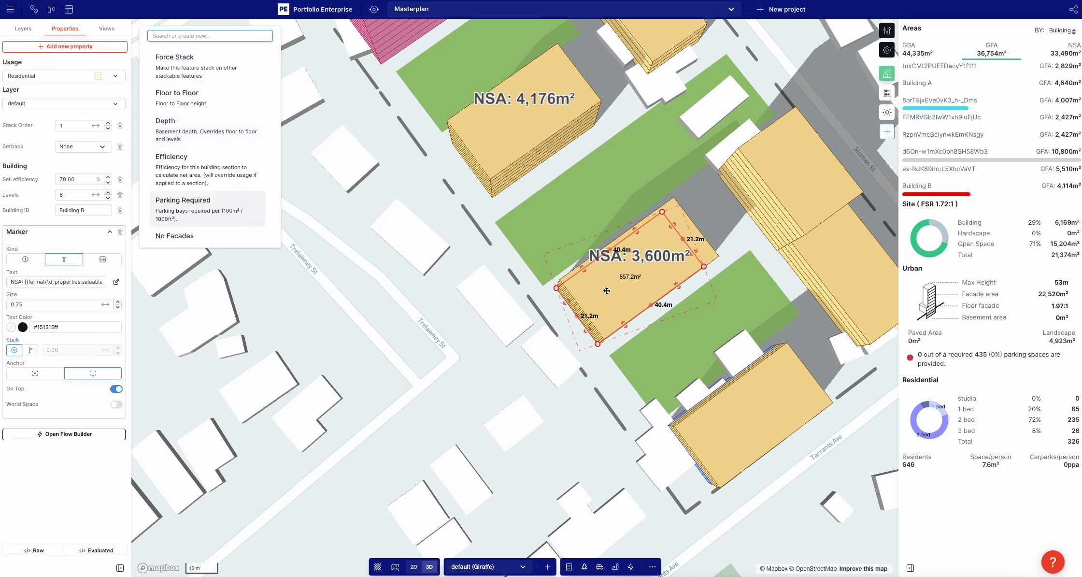
Set Building B's sell efficiency to 1%, try 1001%, and remove the Sell efficiency property
left_click(81, 180)
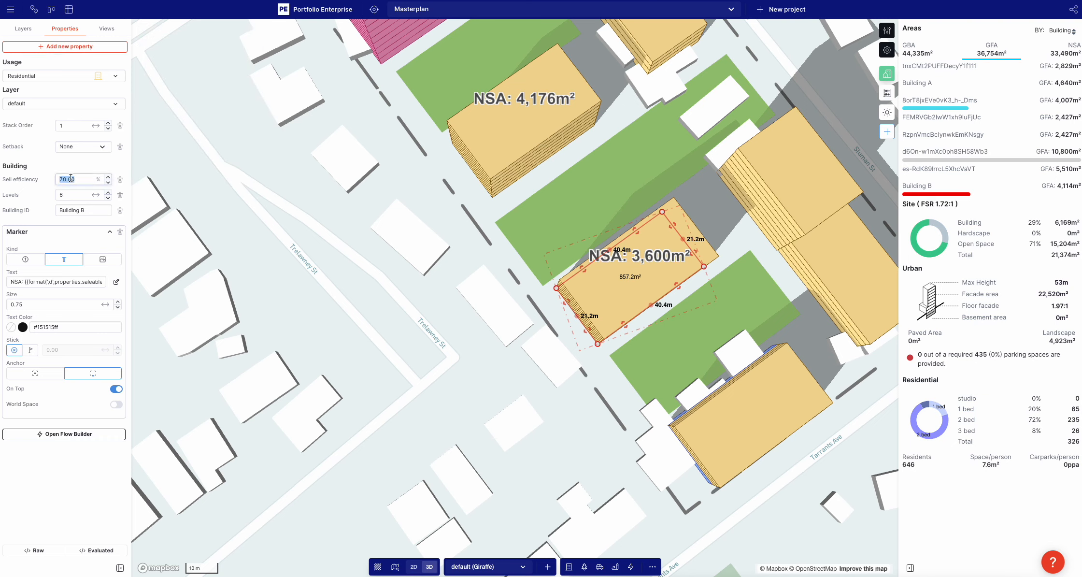
left_click(82, 180)
type("1")
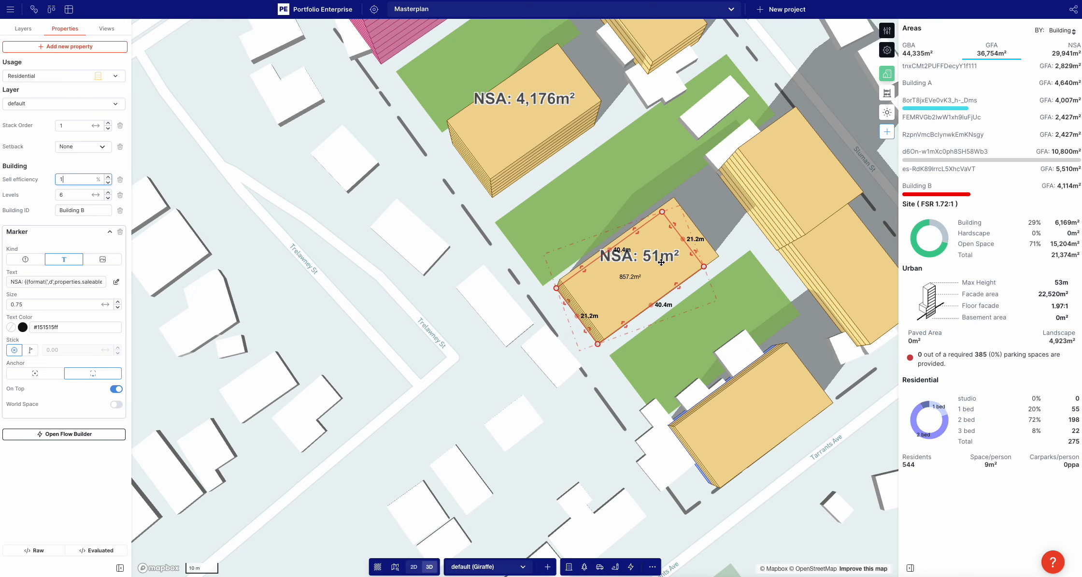
type("001")
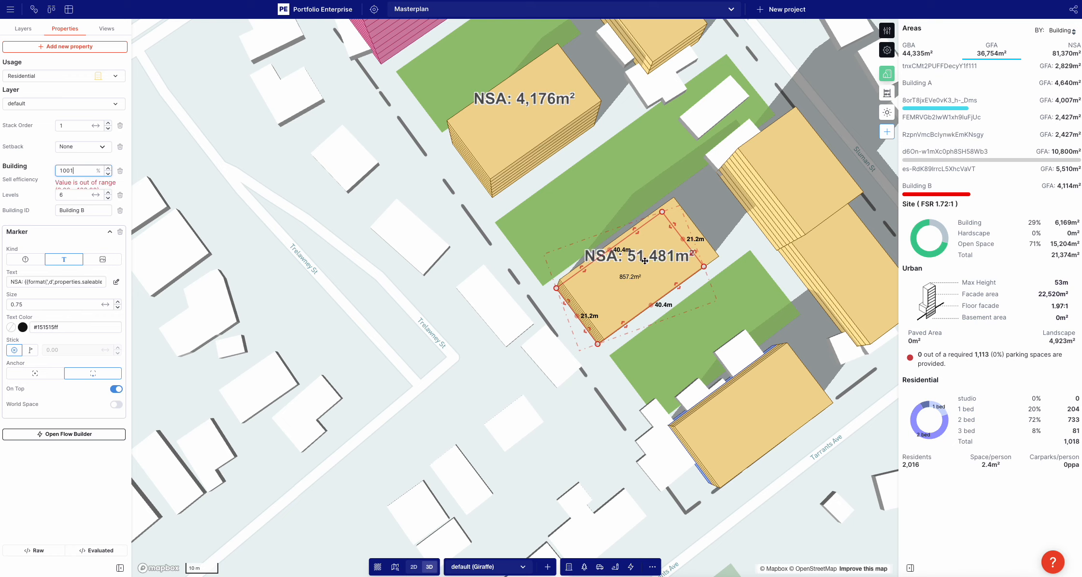
left_click(119, 170)
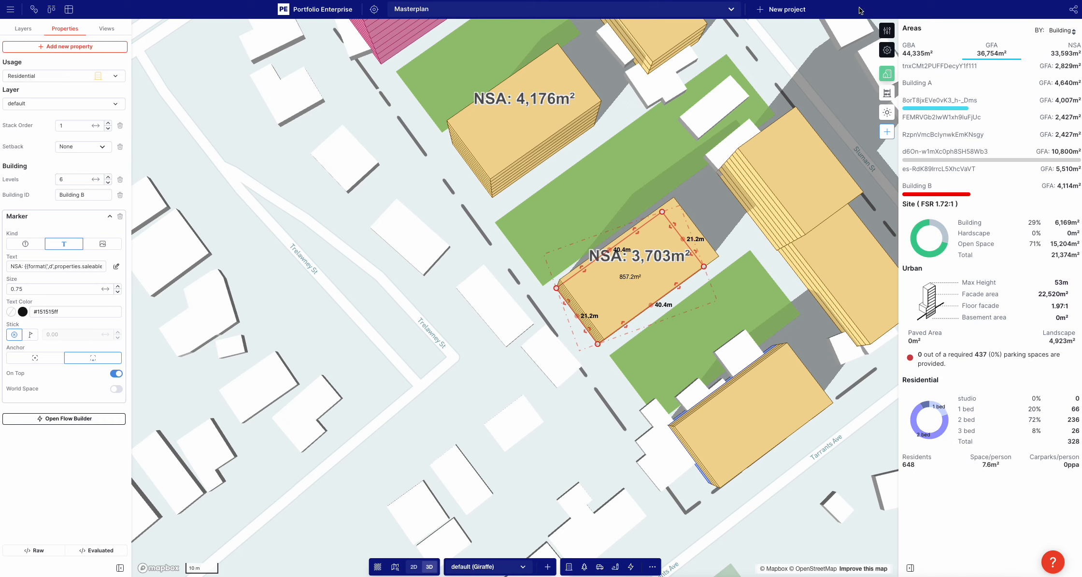
Review the Residential usage's efficiency and sell efficiency settings, close them, and deselect Building B
left_click(887, 31)
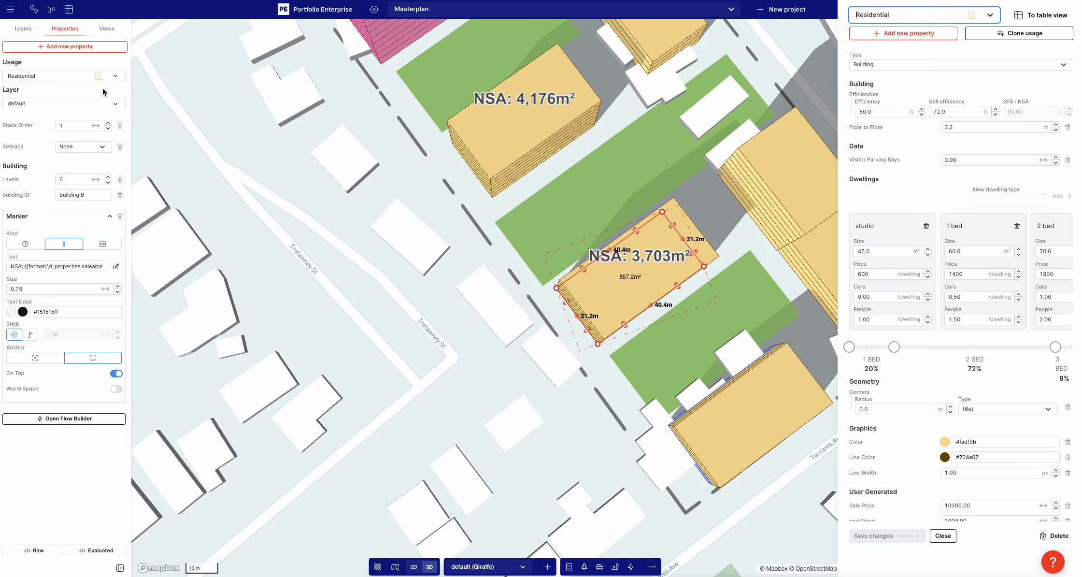
left_click(308, 313)
scroll(307, 314, "down", 3)
left_click(307, 313)
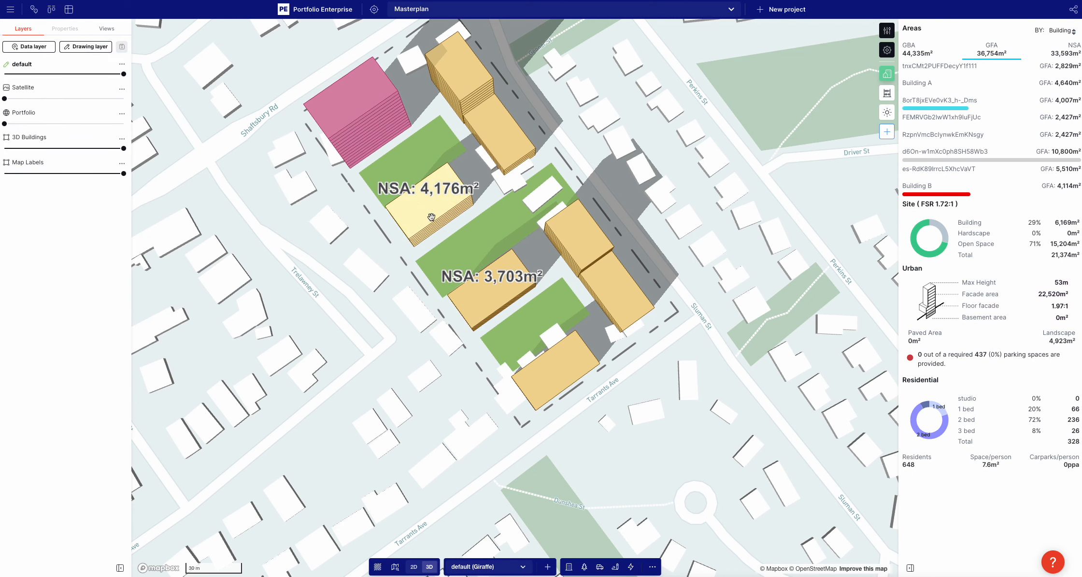
right_click_drag(353, 286, 384, 201)
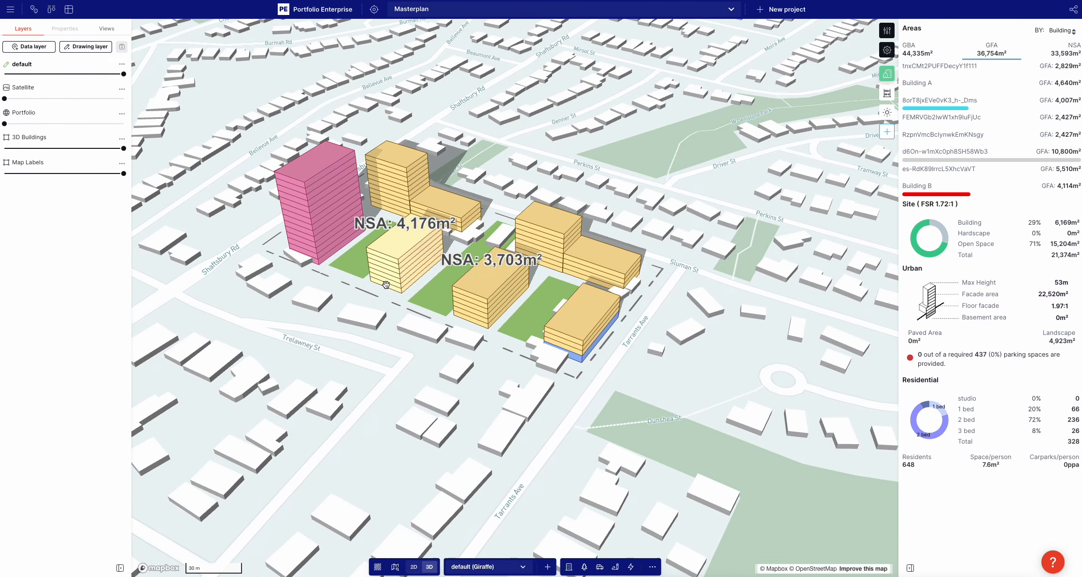
left_click_drag(335, 425, 384, 424)
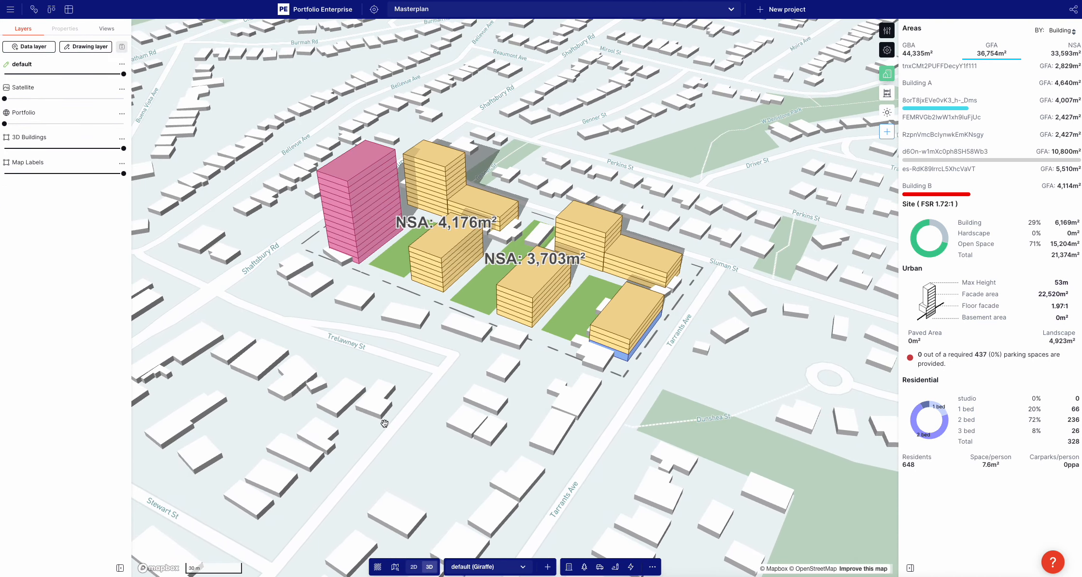